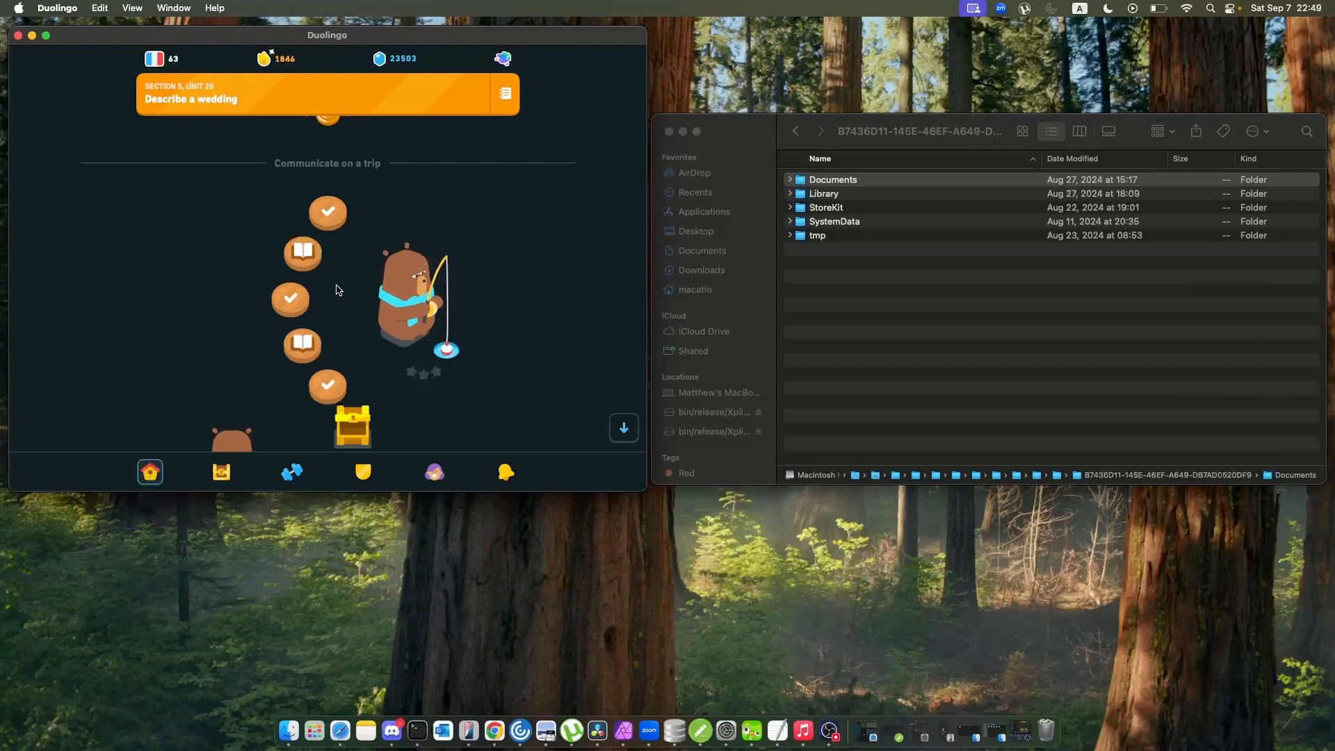
Look over the lesson path of the Communicate on a trip unit and show the options of its first lesson.
scroll(348, 271, down, 3)
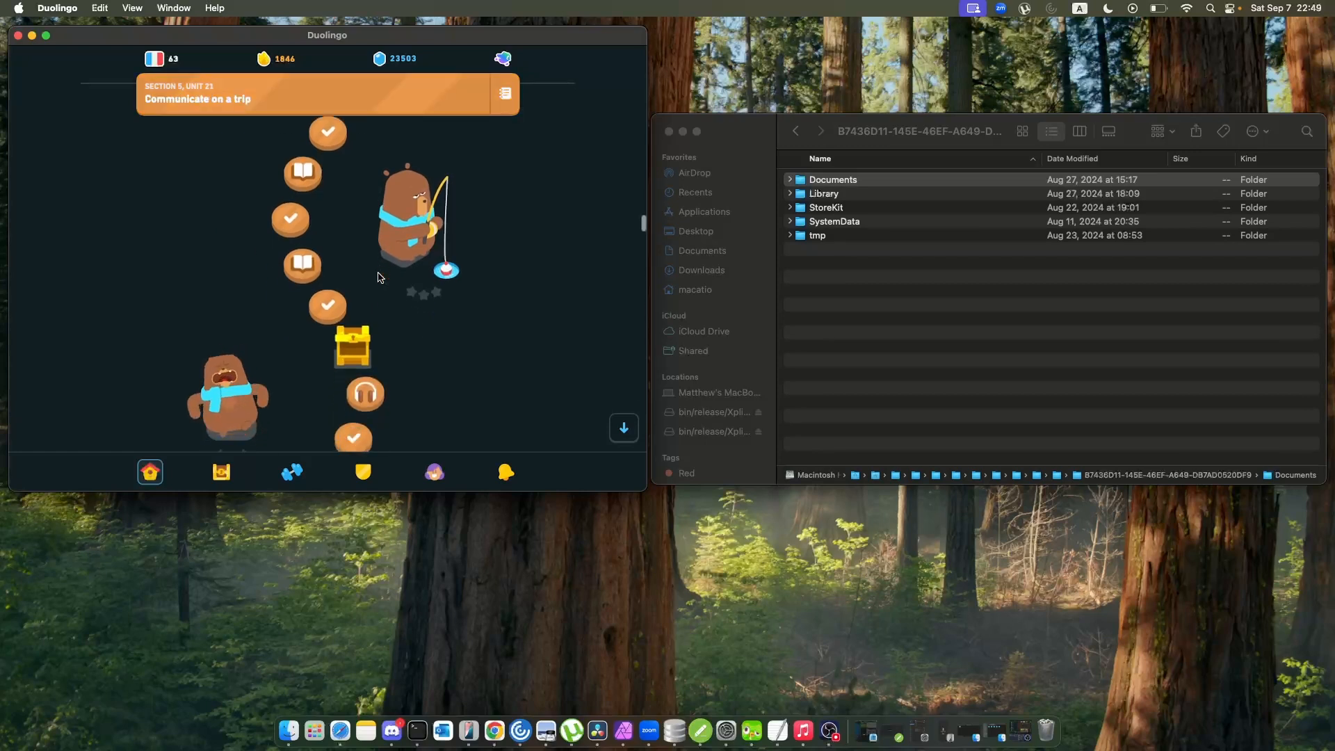
scroll(381, 277, down, 5)
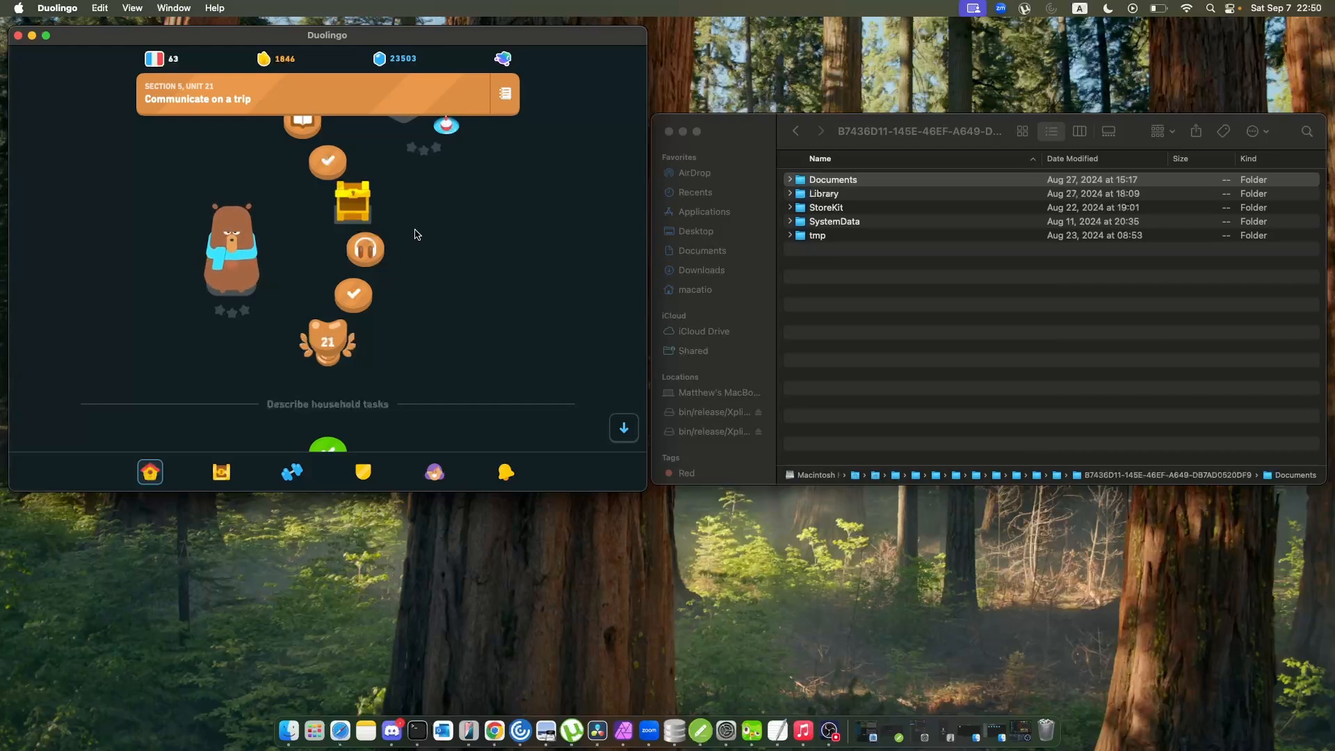
scroll(453, 213, down, 2)
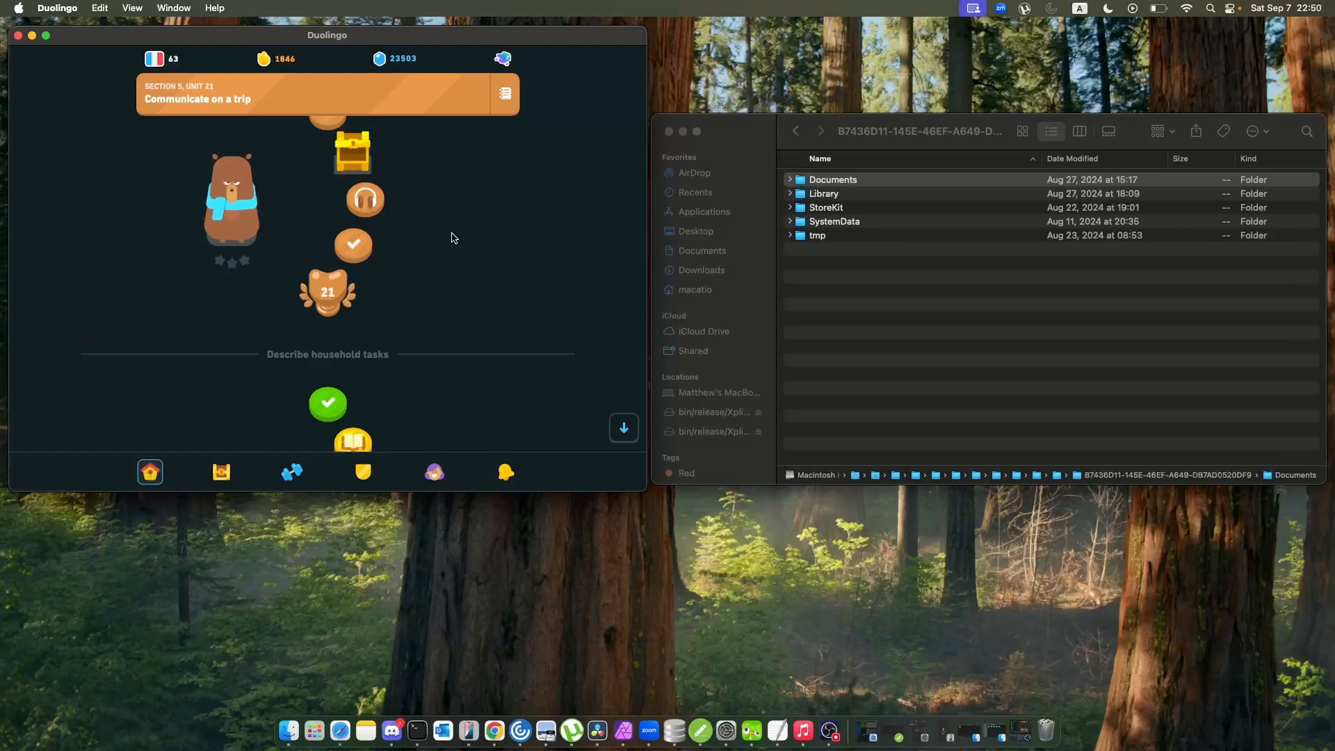
scroll(425, 296, up, 3)
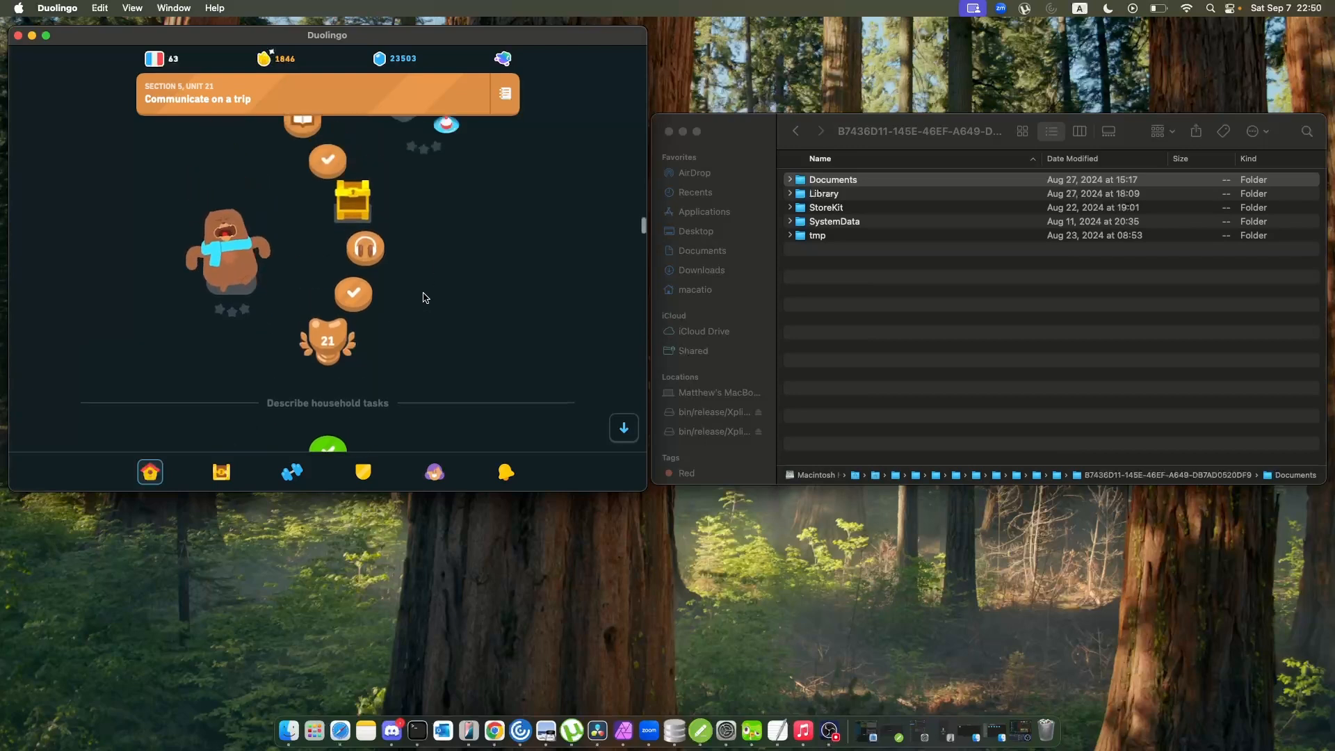
scroll(426, 298, up, 3)
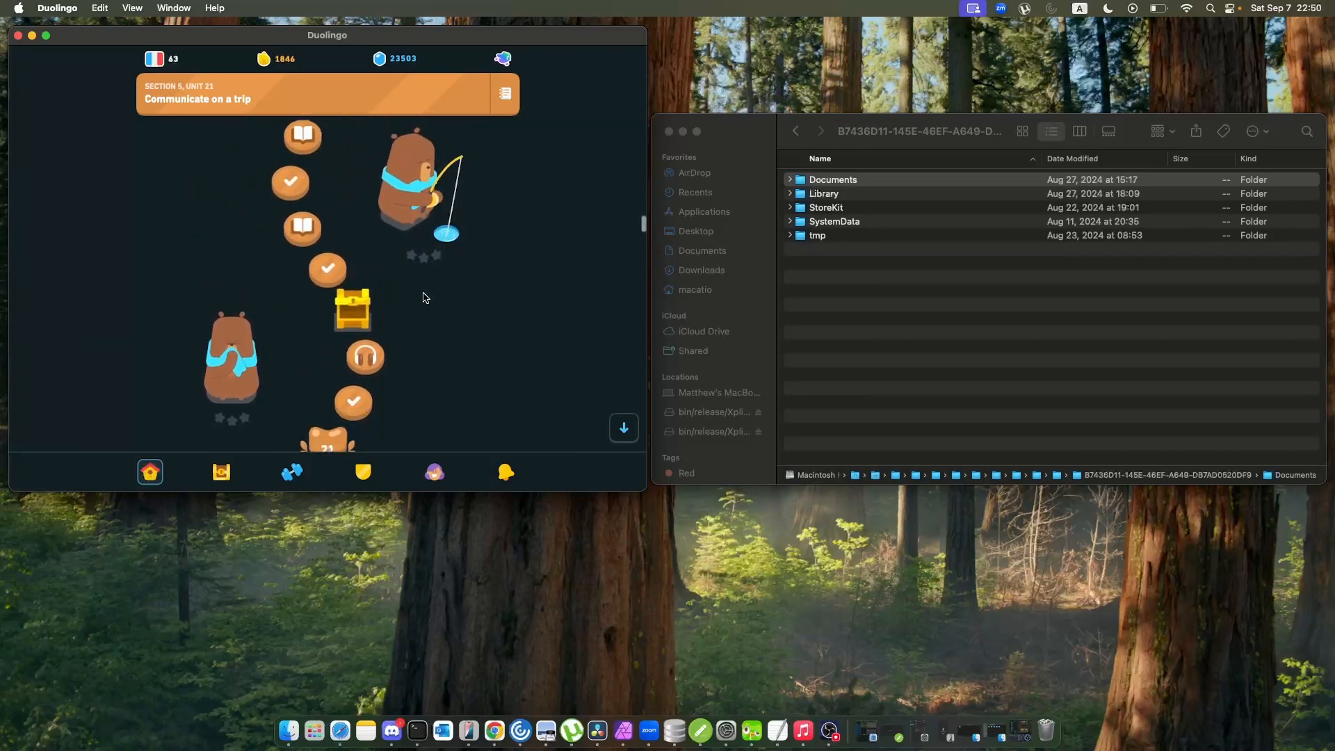
scroll(425, 298, up, 5)
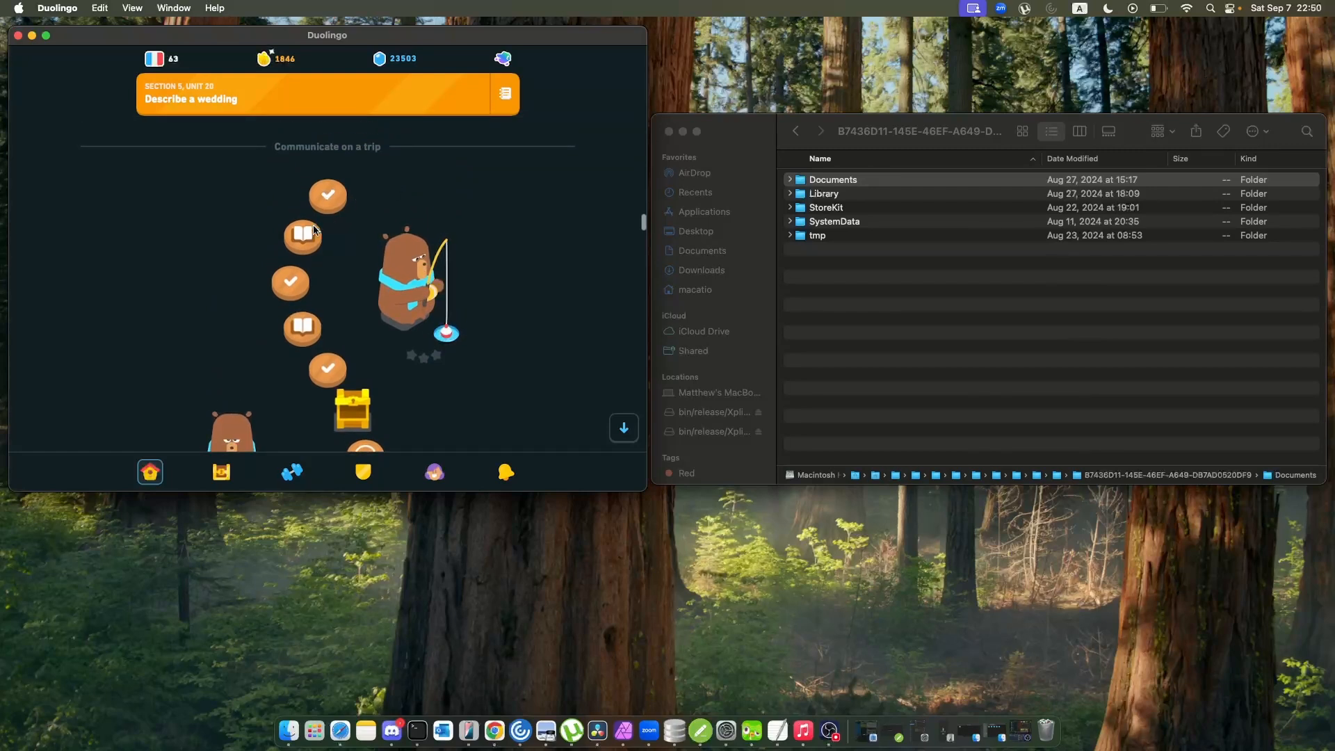
click(327, 195)
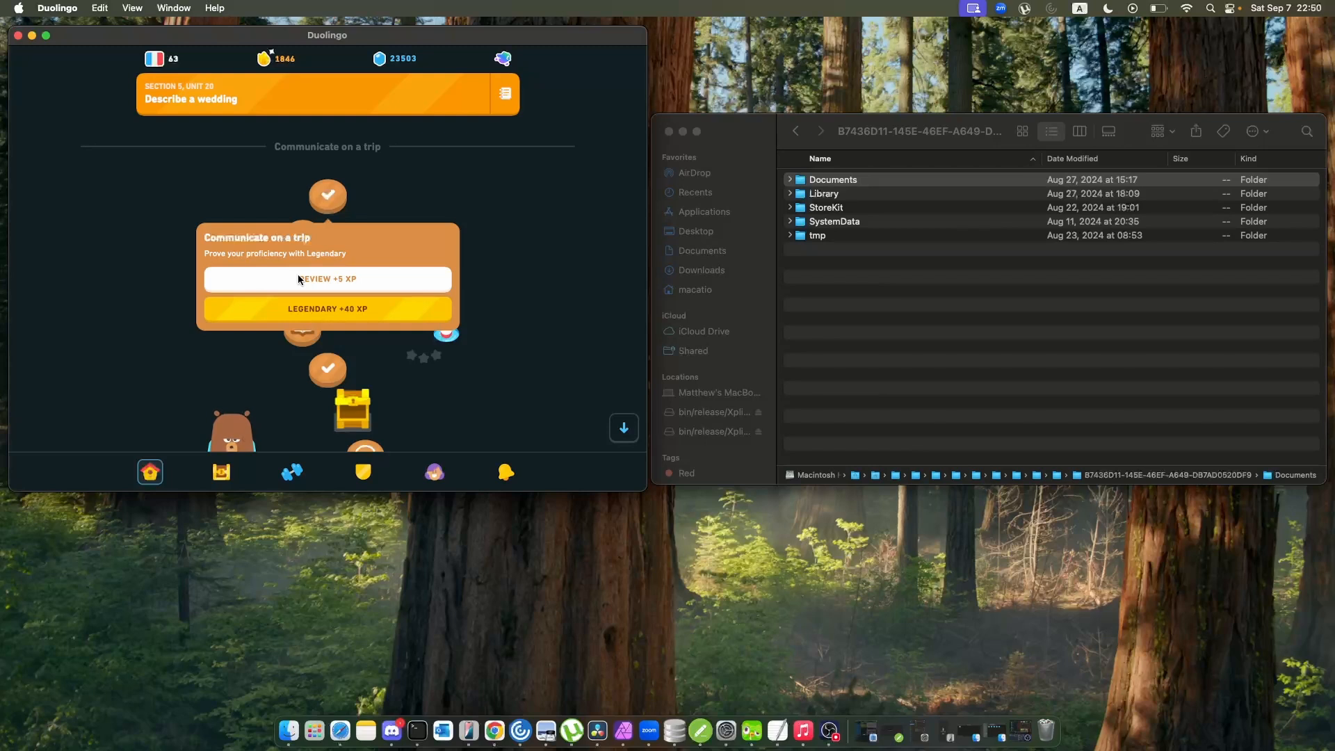
Read through the key phrases in the Describe a wedding unit's guidebook, and close it.
click(502, 94)
scroll(416, 224, down, 2)
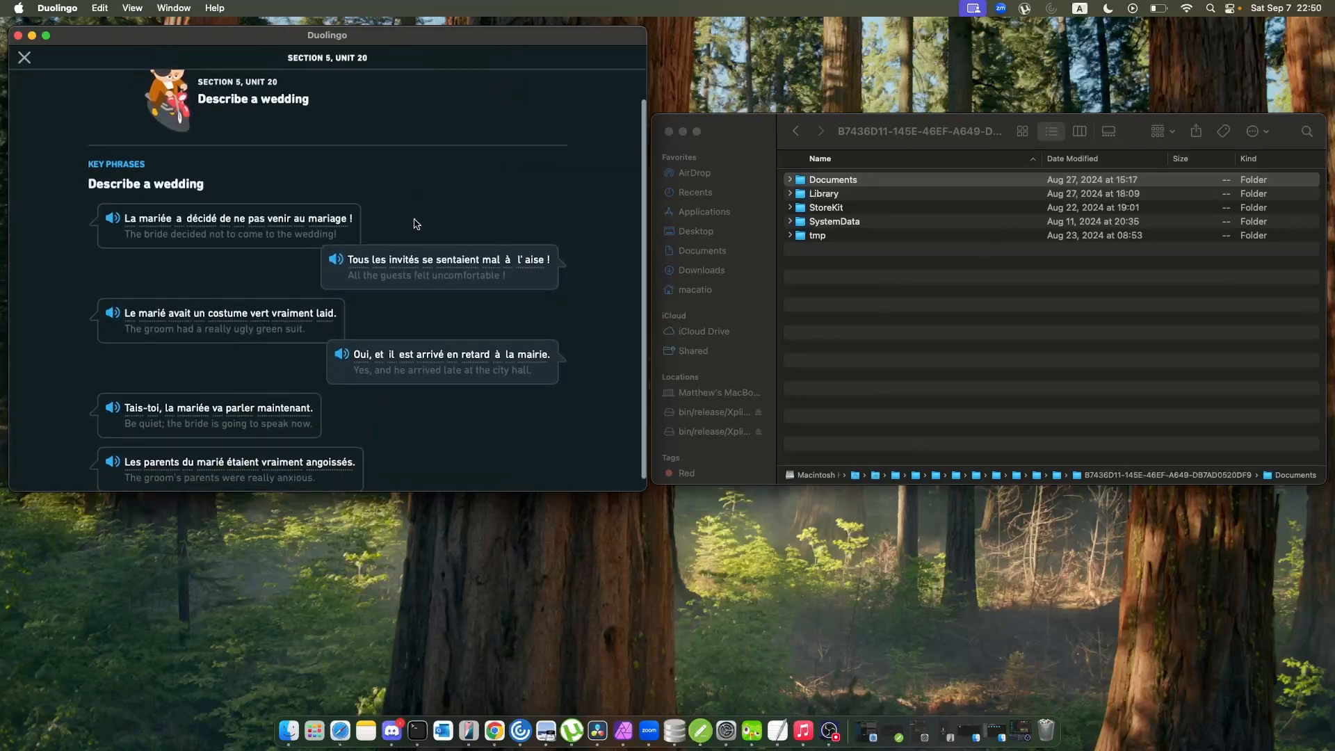
scroll(415, 224, down, 1)
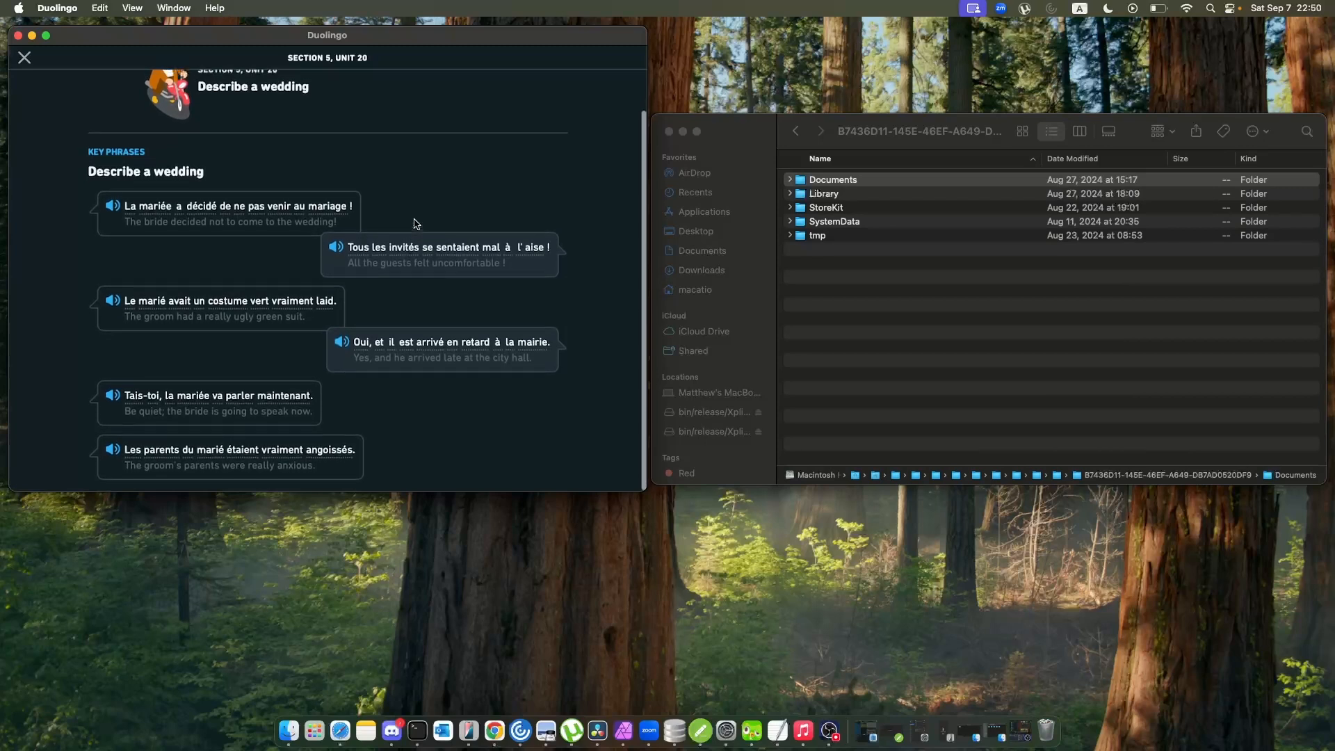
scroll(416, 224, up, 3)
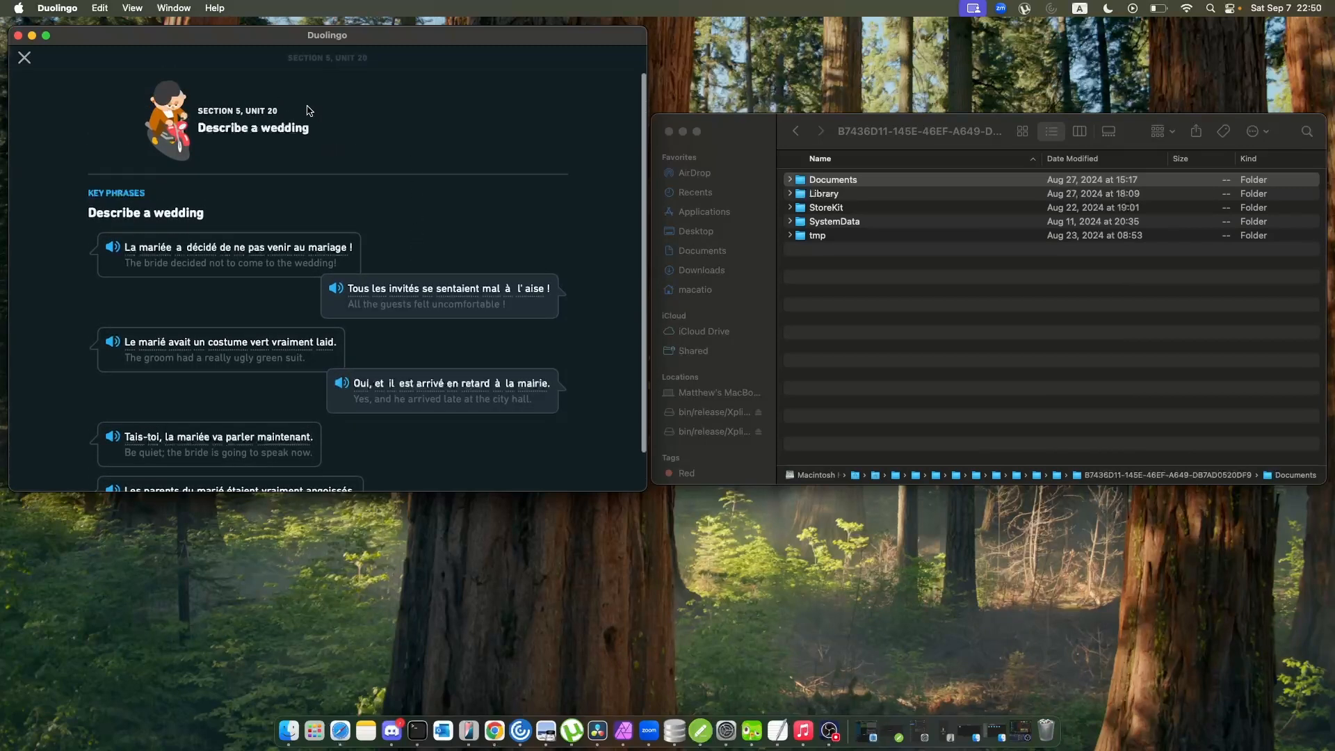
click(26, 57)
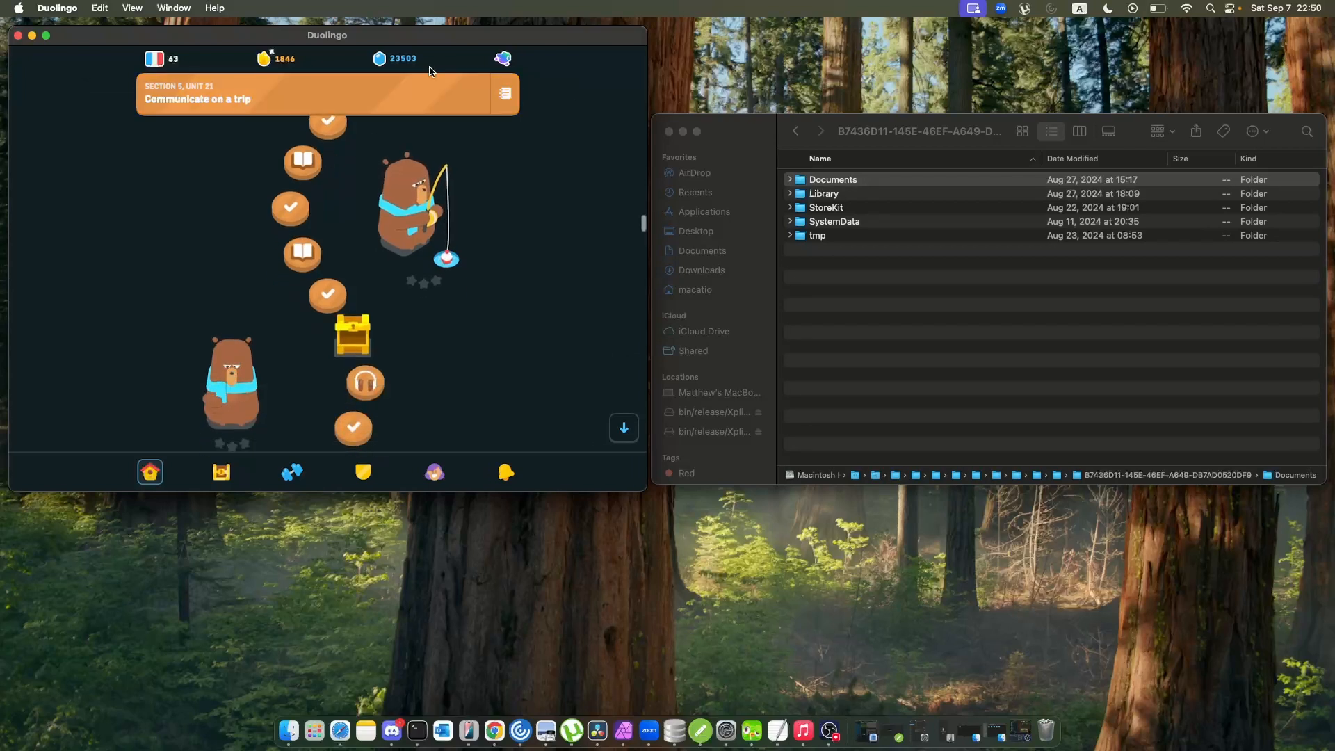
Read through the key phrases in the Communicate on a trip unit's guidebook, and close it.
click(505, 93)
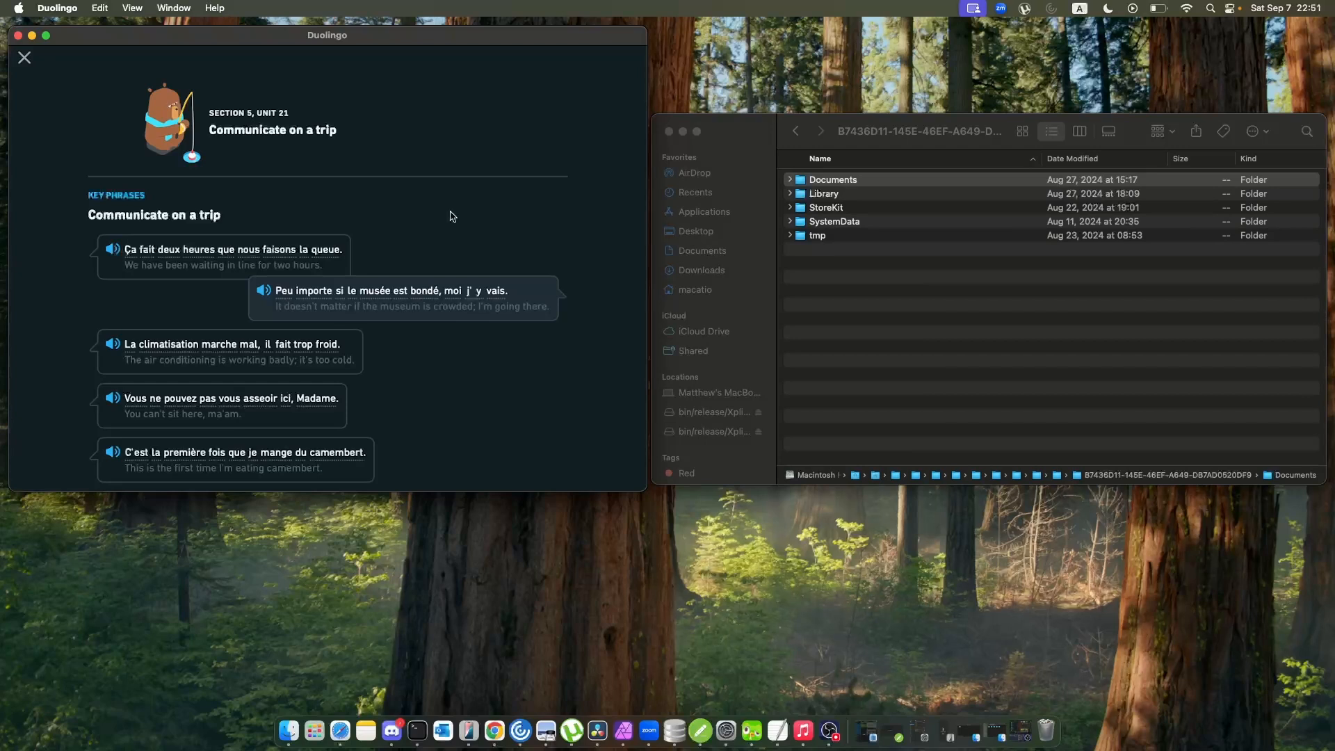
scroll(453, 216, down, 2)
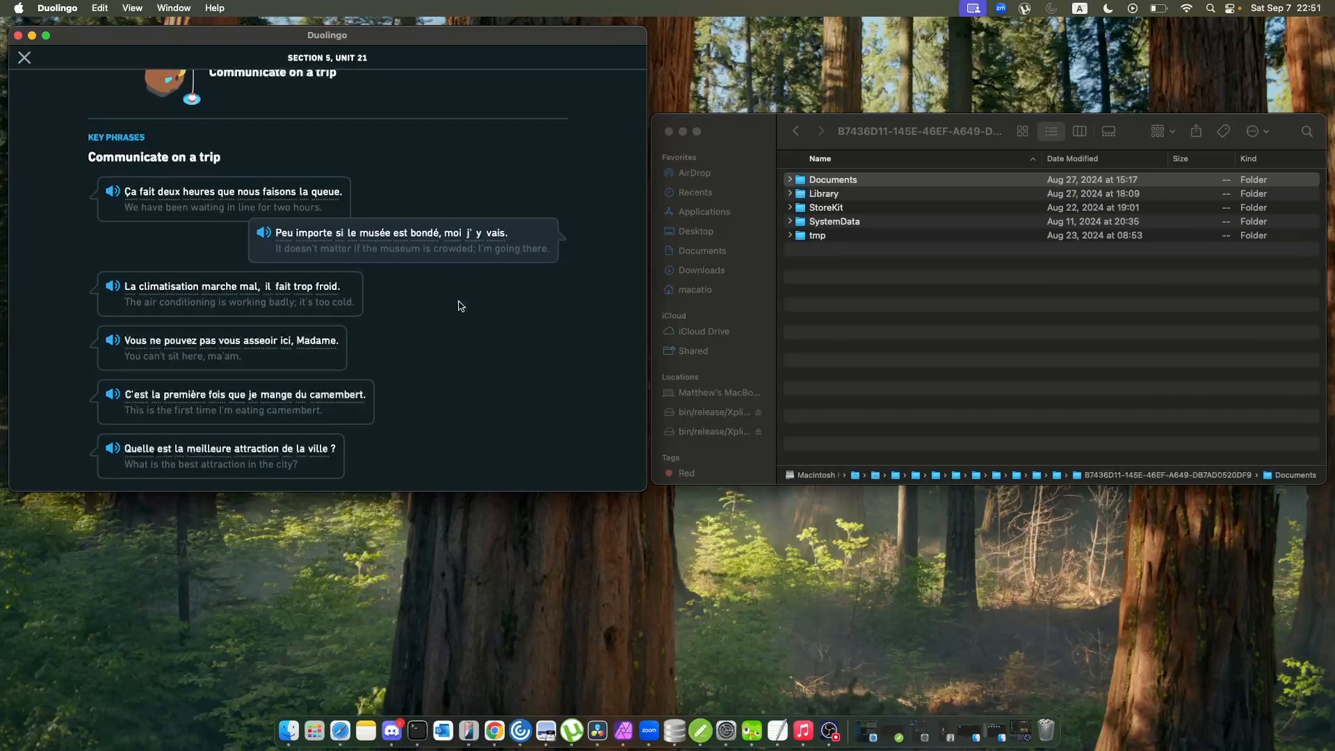
click(26, 62)
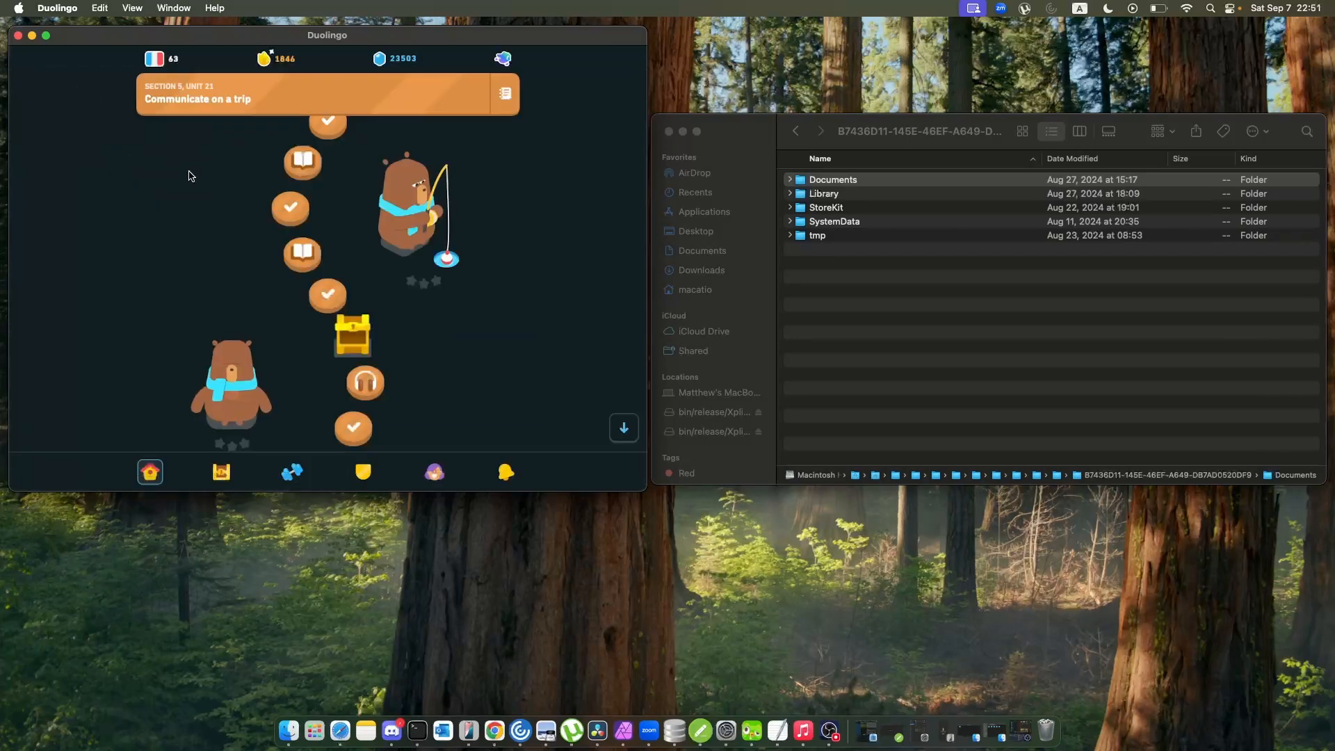
Check the options of the first lesson and of the first story in the Communicate on a trip unit.
scroll(232, 208, up, 1)
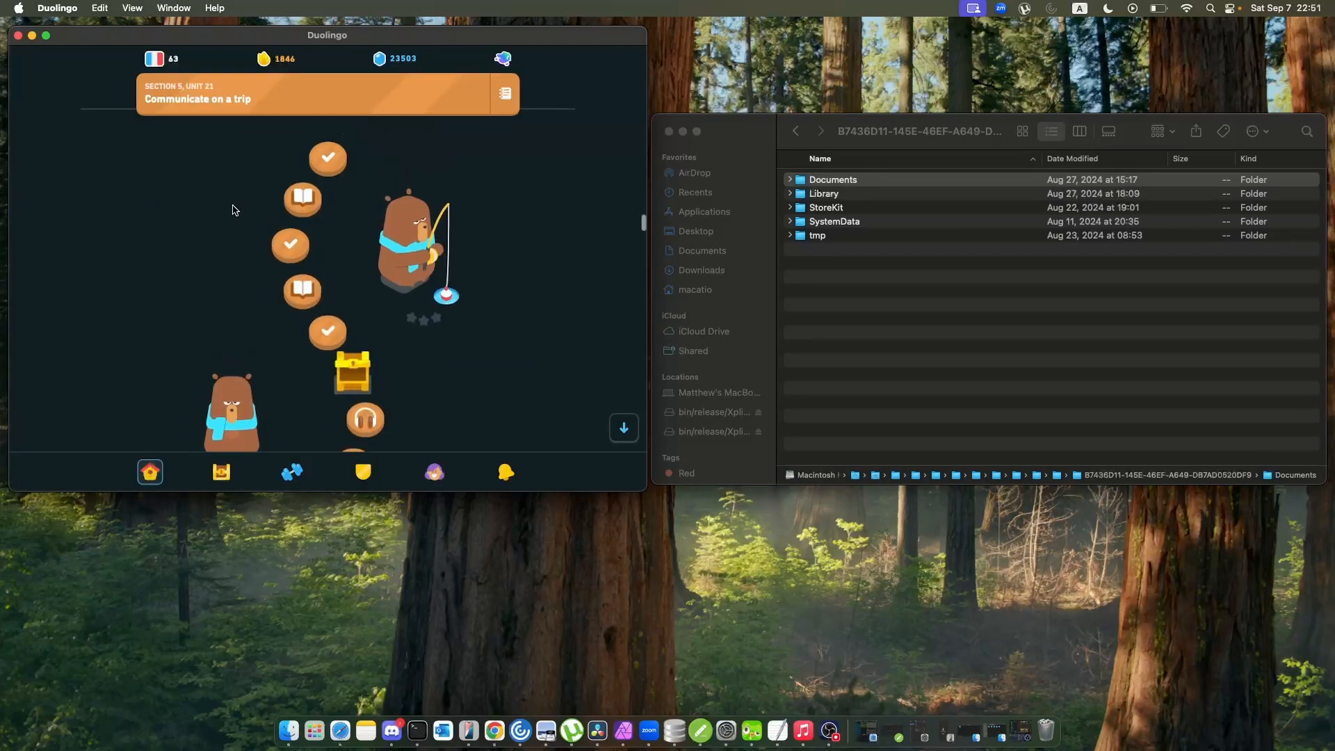
click(336, 165)
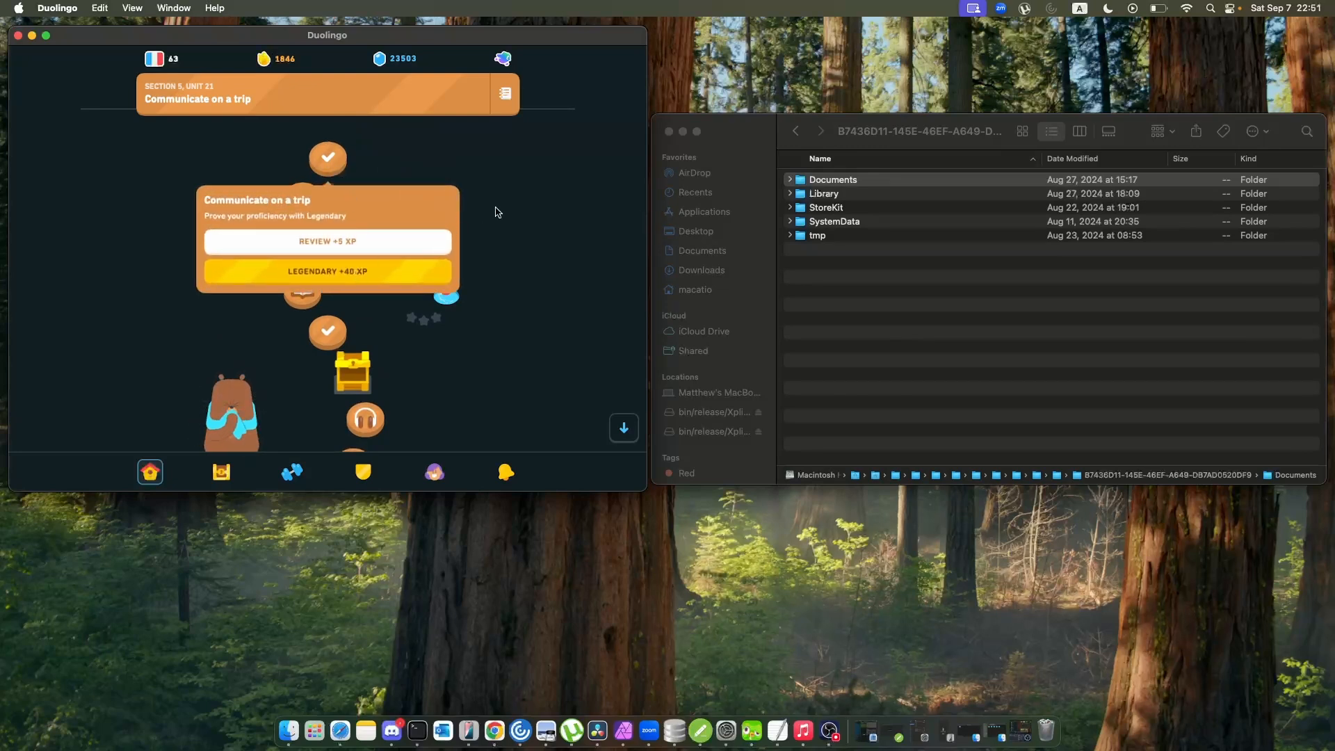
click(535, 207)
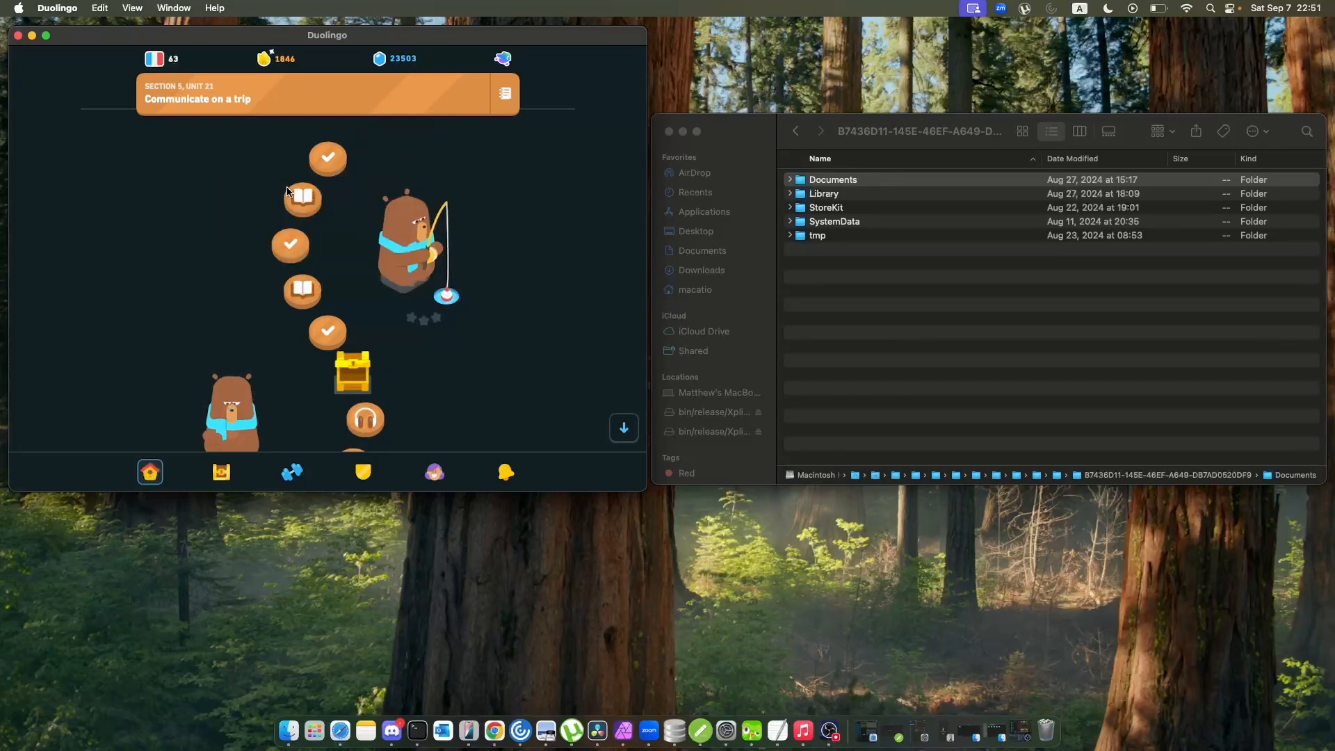
click(302, 197)
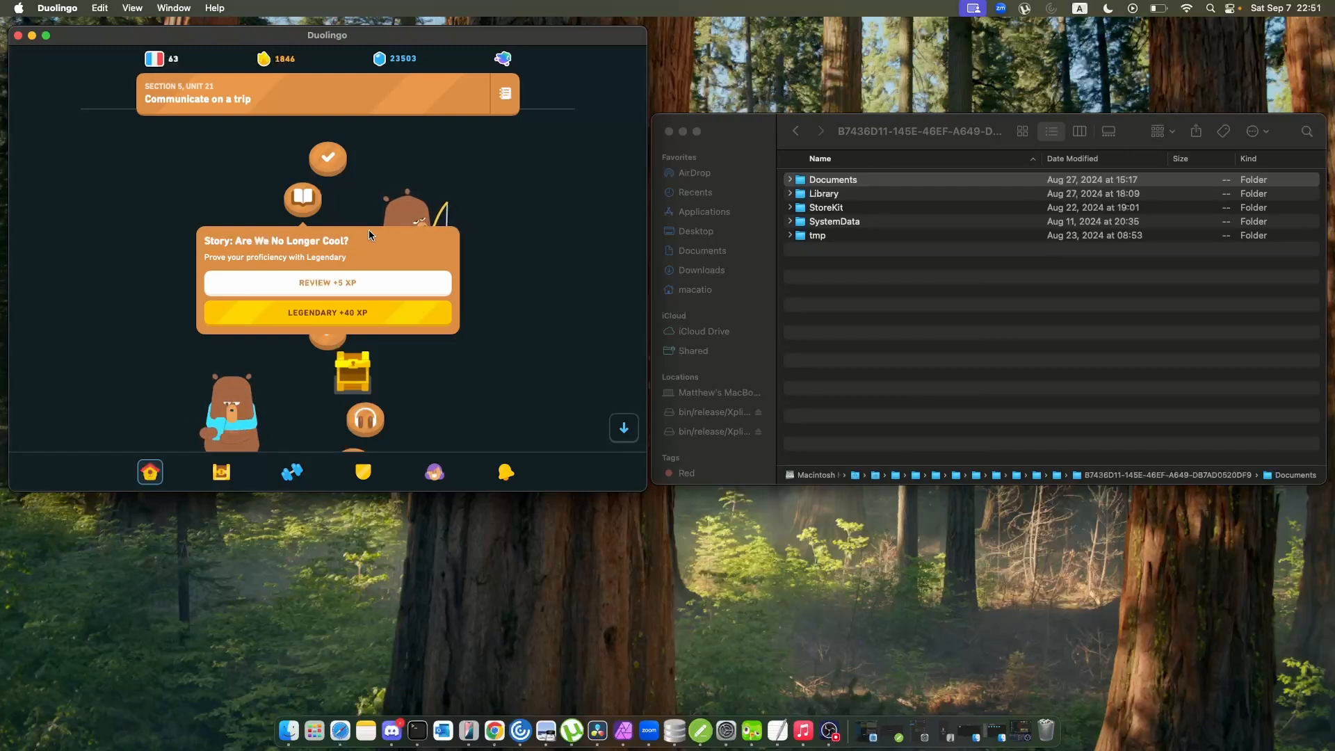
Browse the Section 5 units between Follow recipes and Comment on foods, and show the options of the listening lesson in Comment on foods.
scroll(551, 184, up, 5)
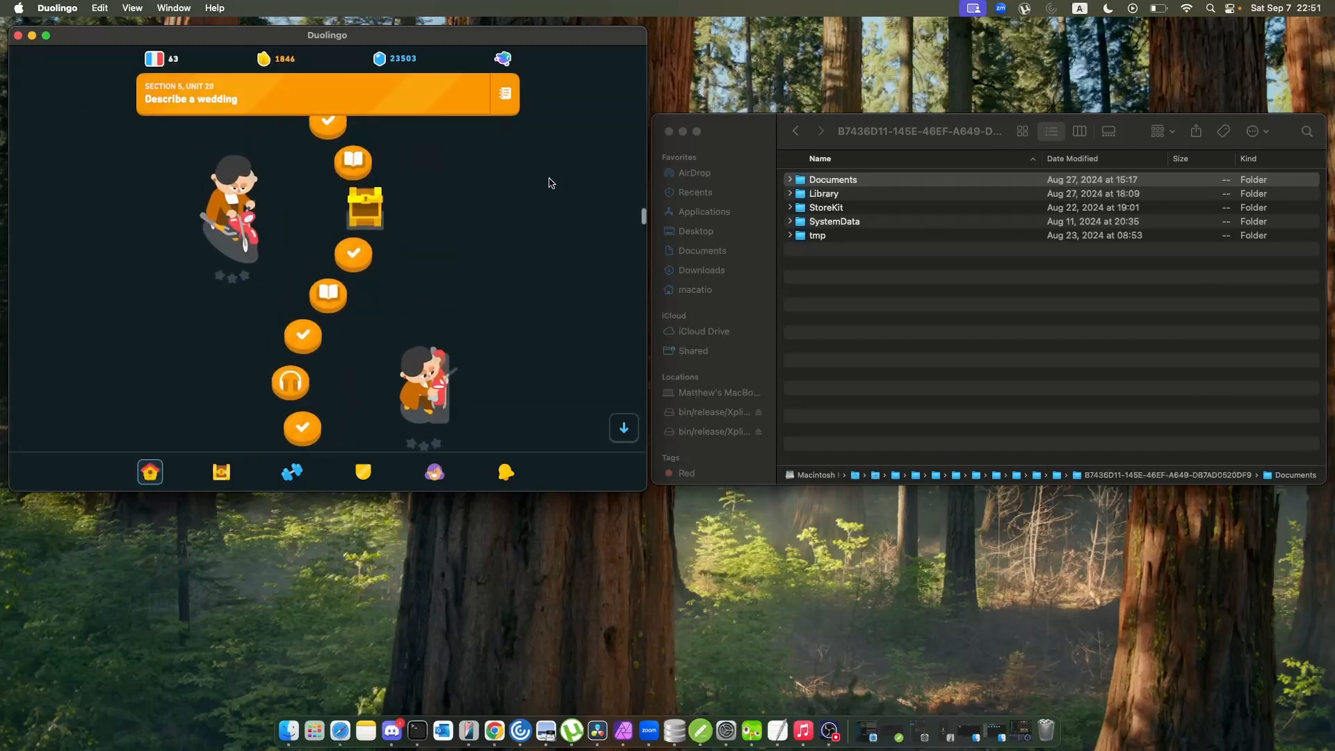
scroll(551, 184, up, 10)
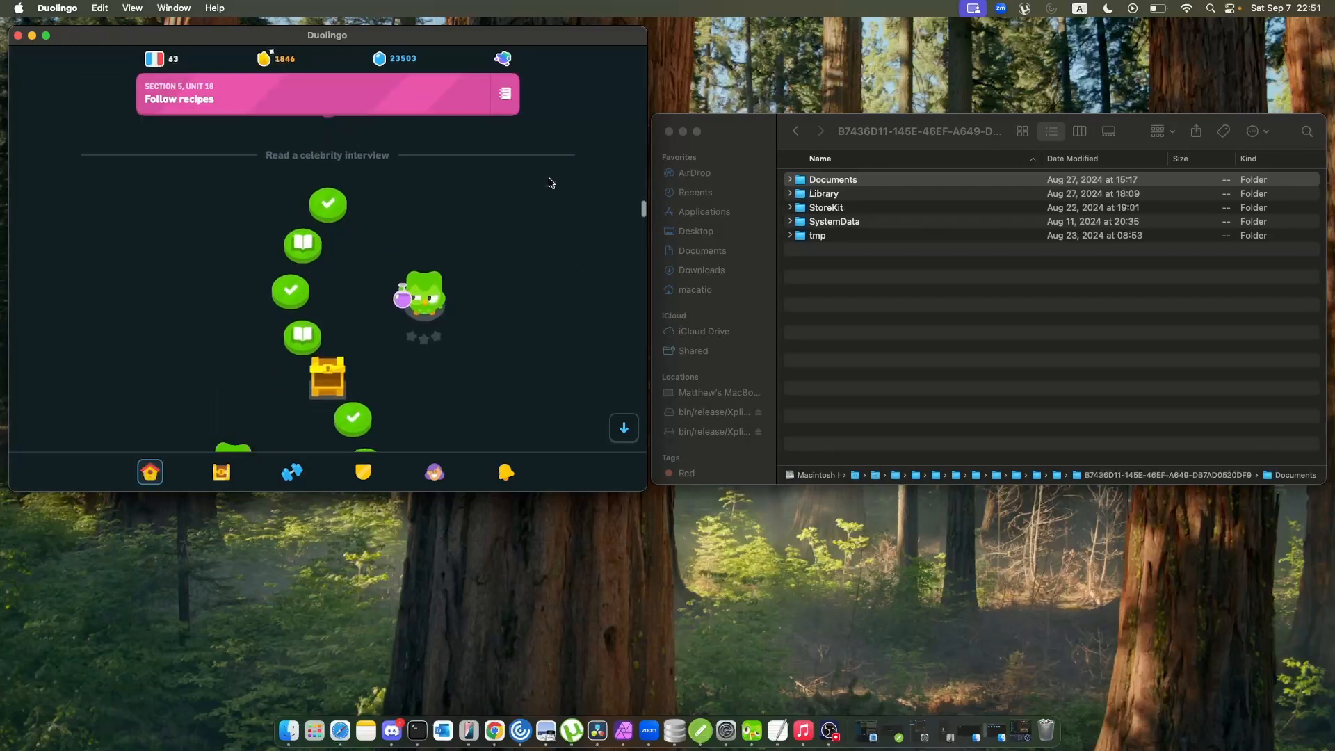
scroll(551, 184, up, 8)
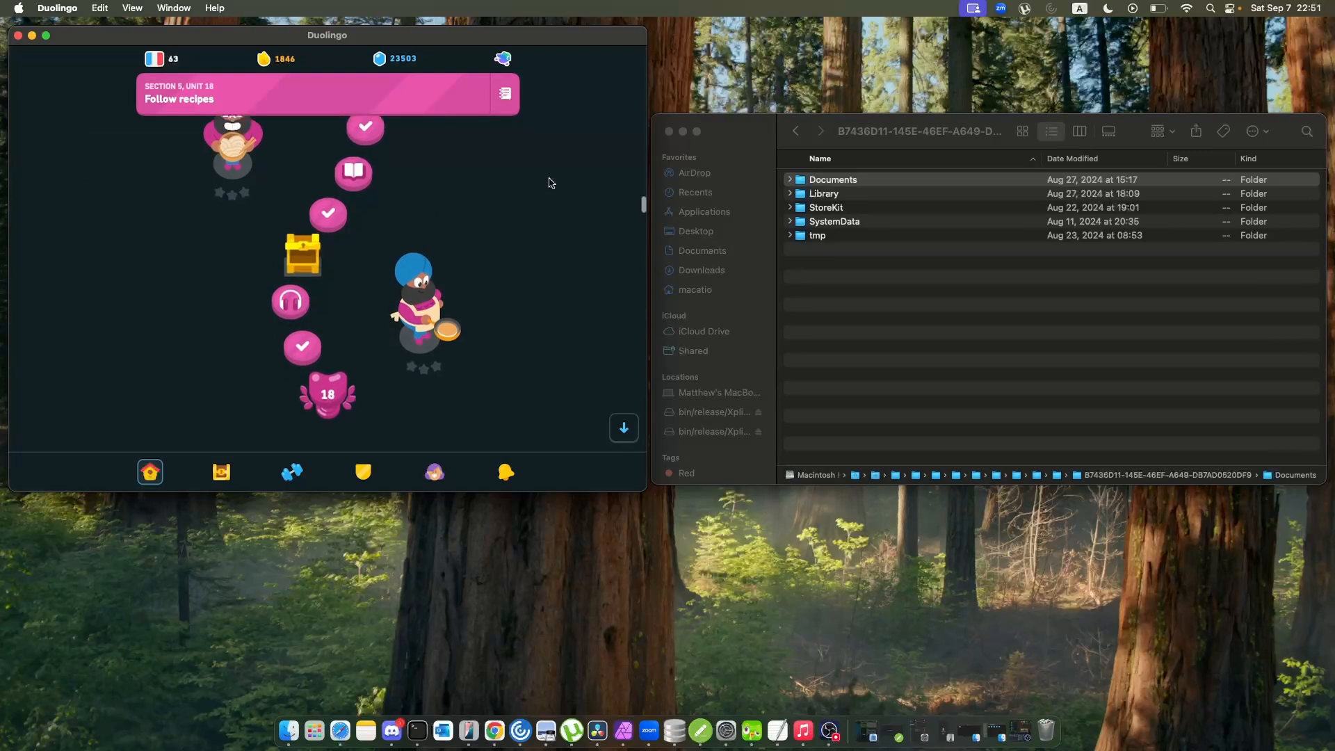
scroll(551, 183, down, 15)
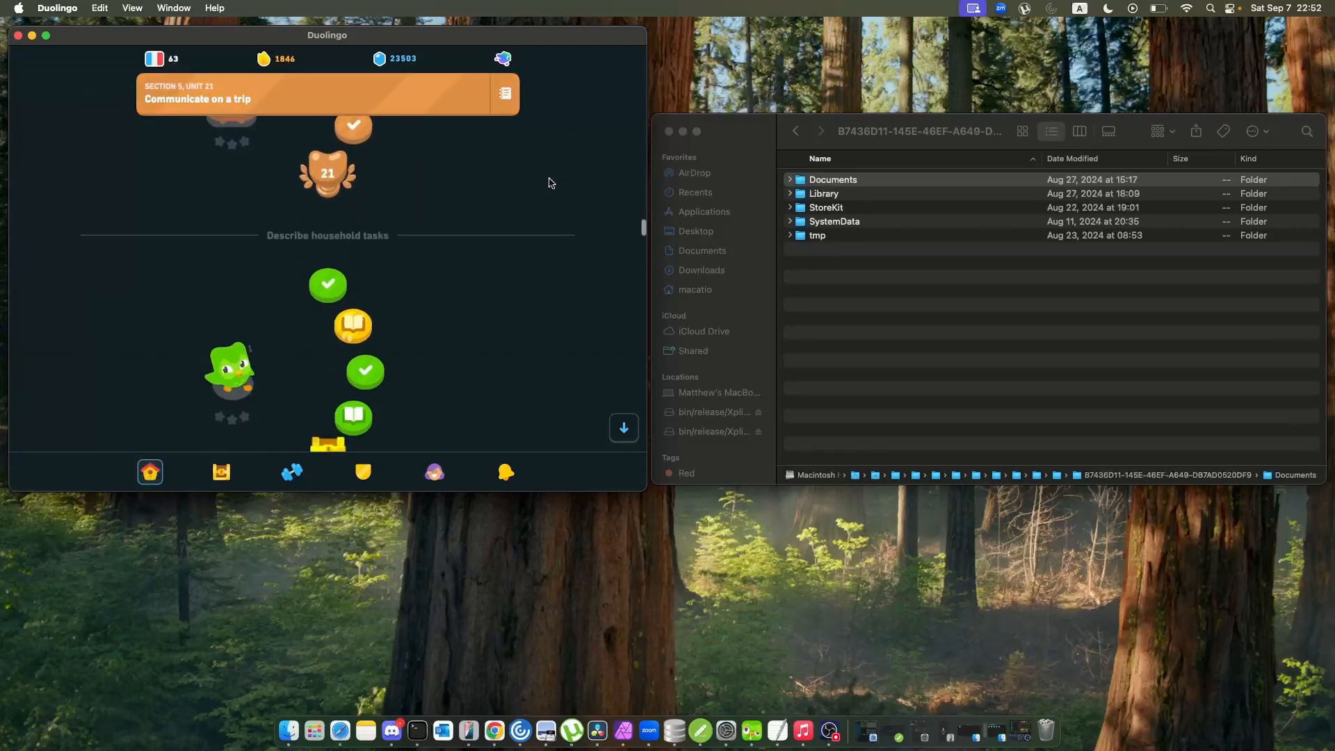
scroll(552, 183, down, 10)
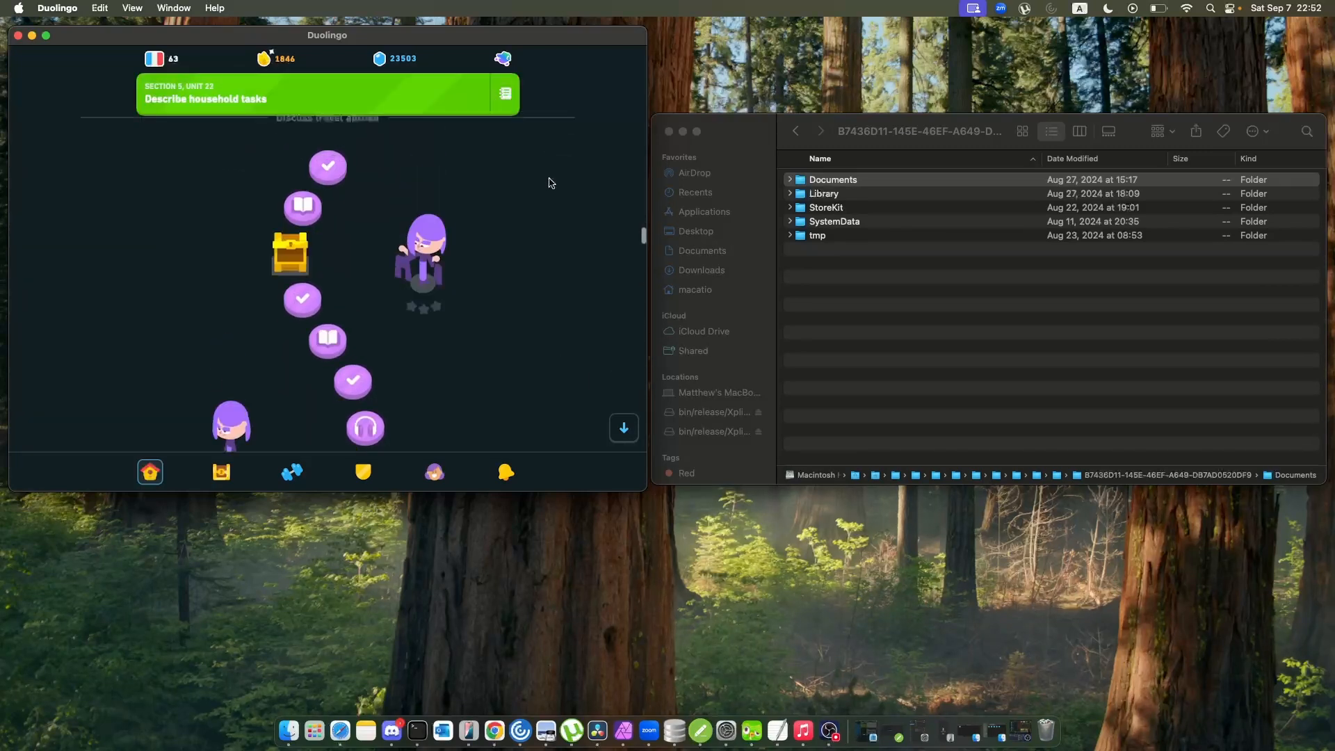
scroll(551, 183, up, 5)
scroll(551, 184, down, 10)
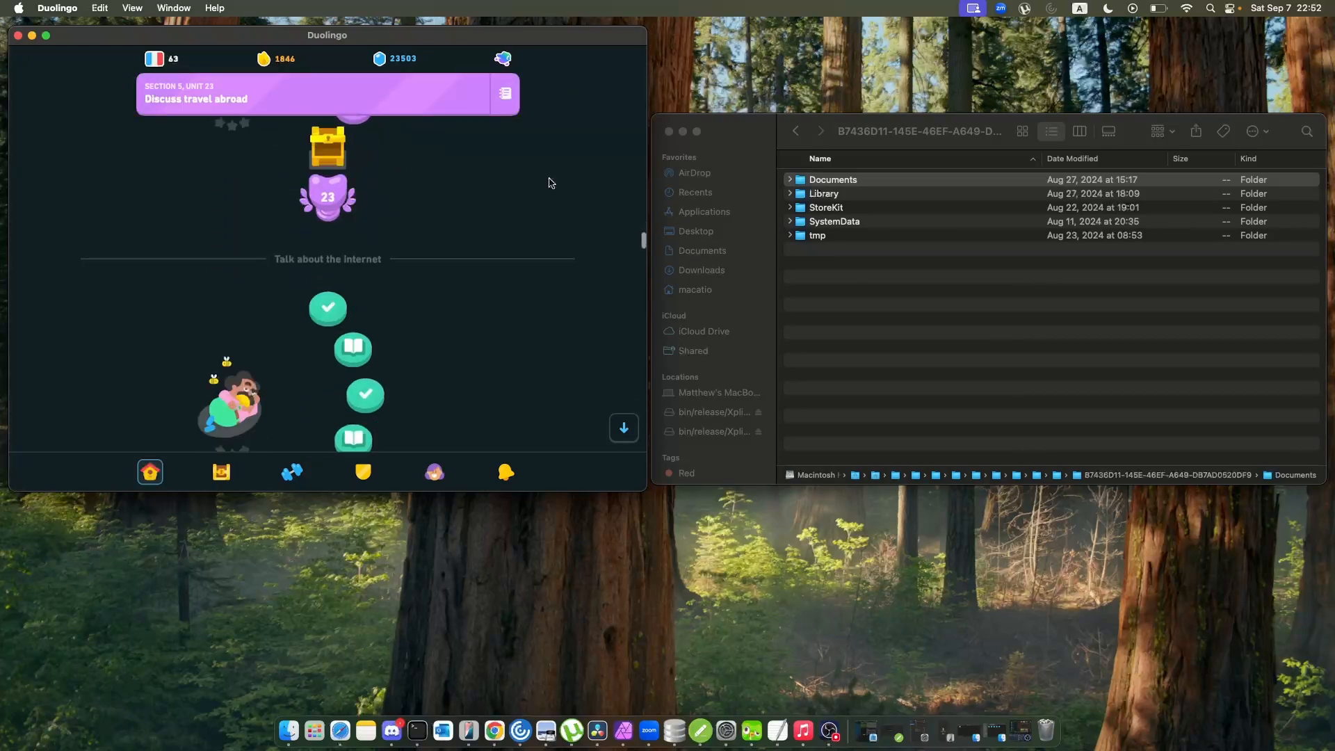
scroll(551, 183, down, 10)
scroll(552, 184, up, 2)
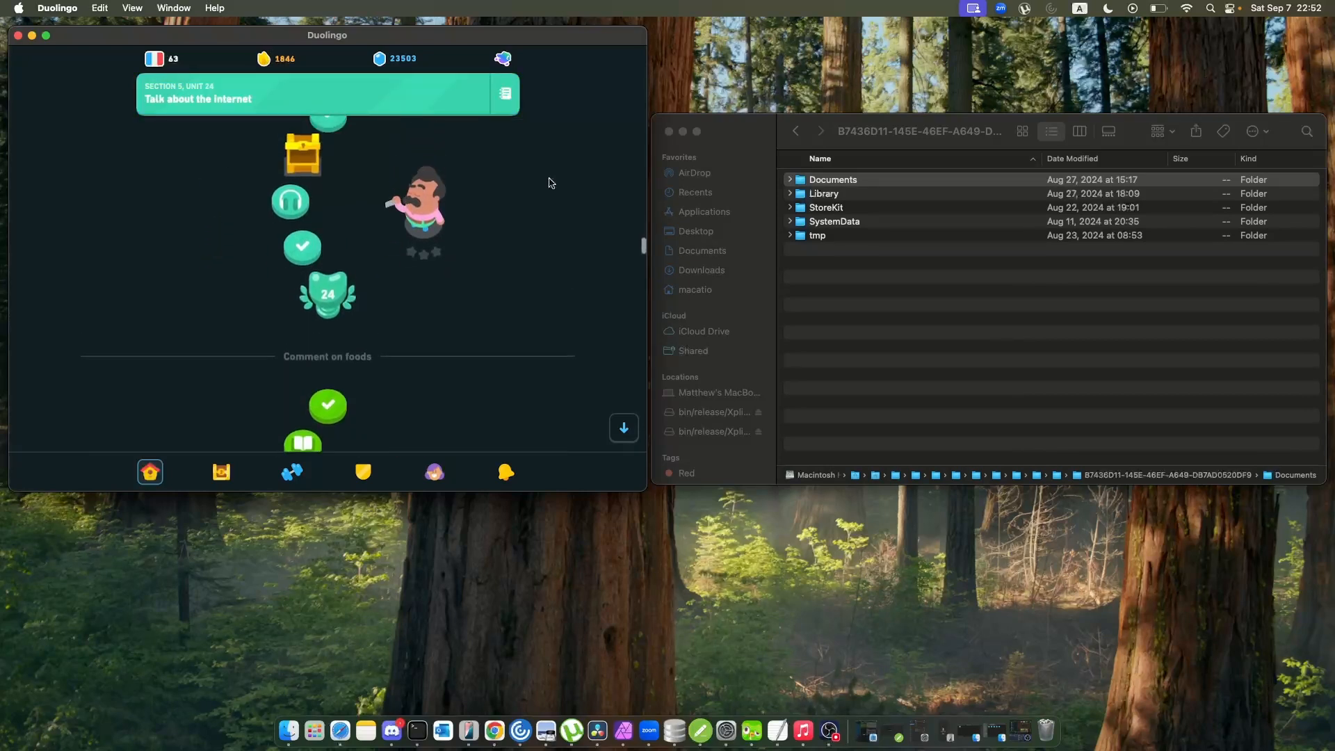
scroll(549, 182, down, 5)
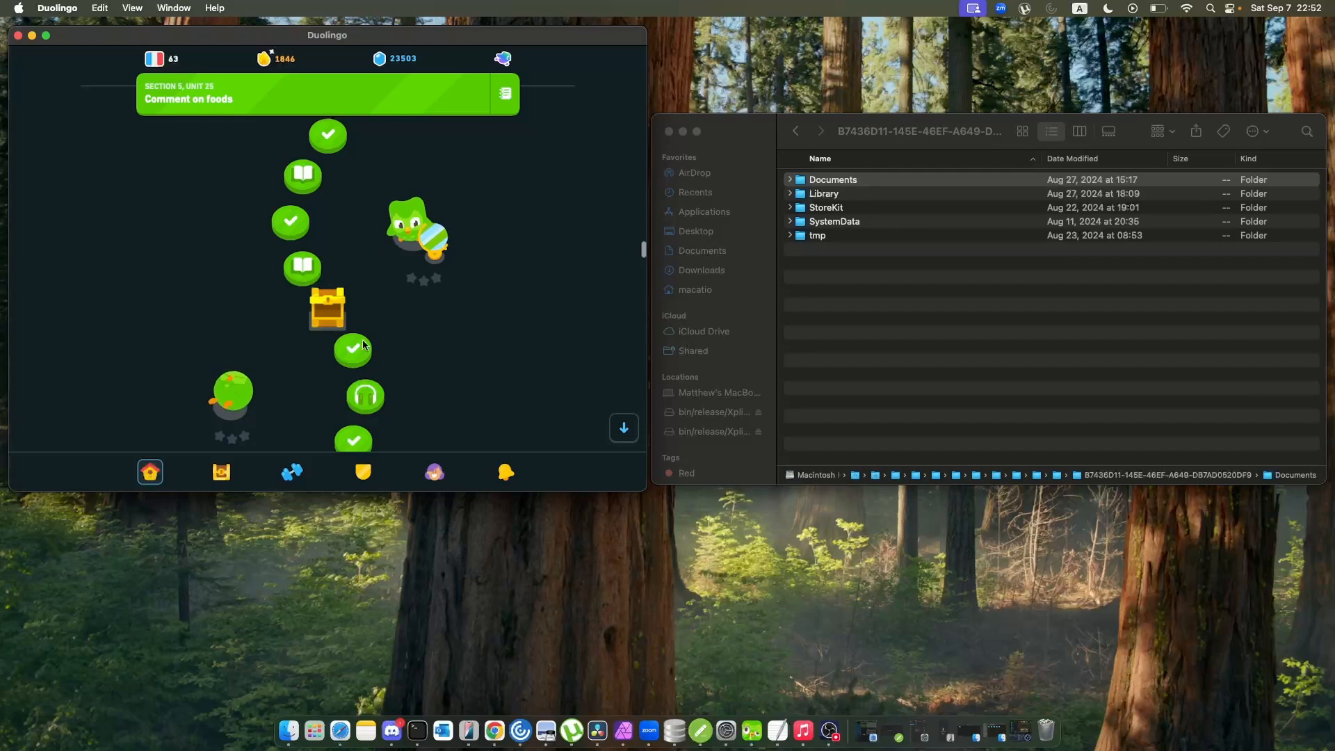
scroll(409, 354, down, 1)
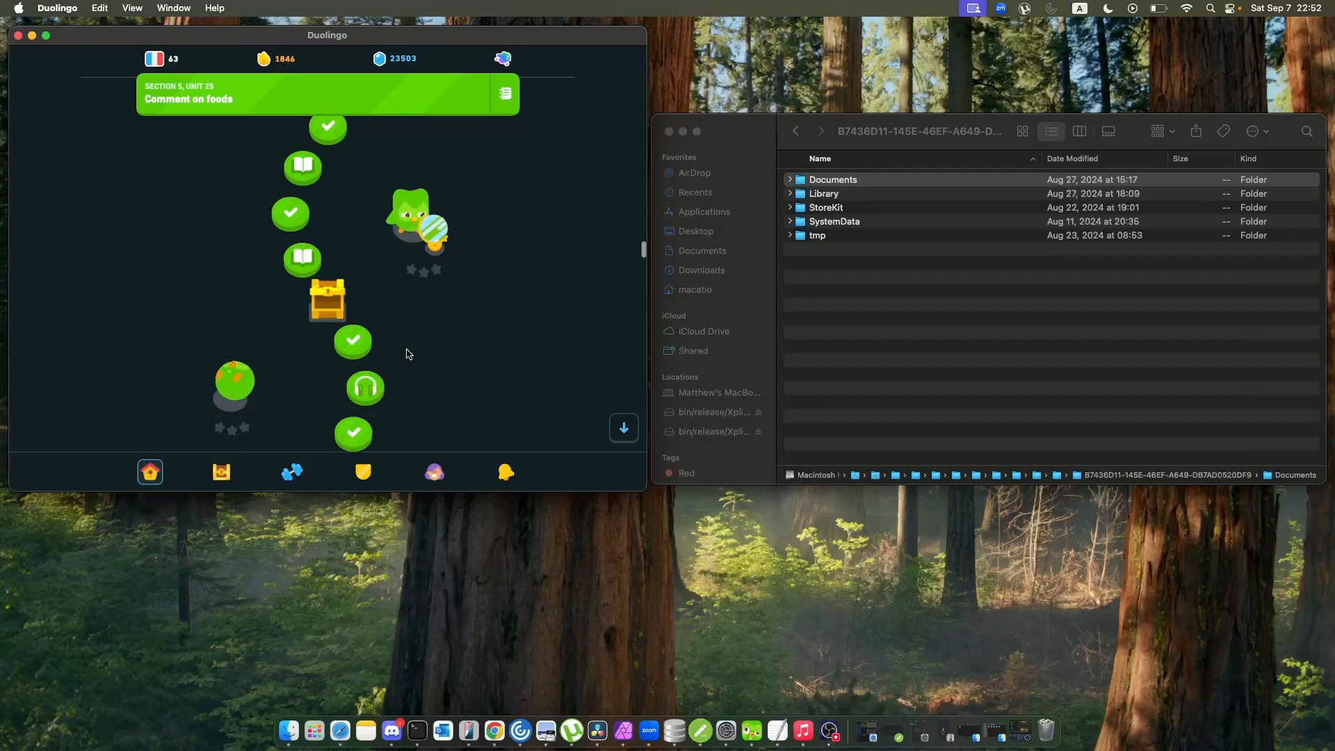
scroll(409, 355, down, 2)
click(372, 351)
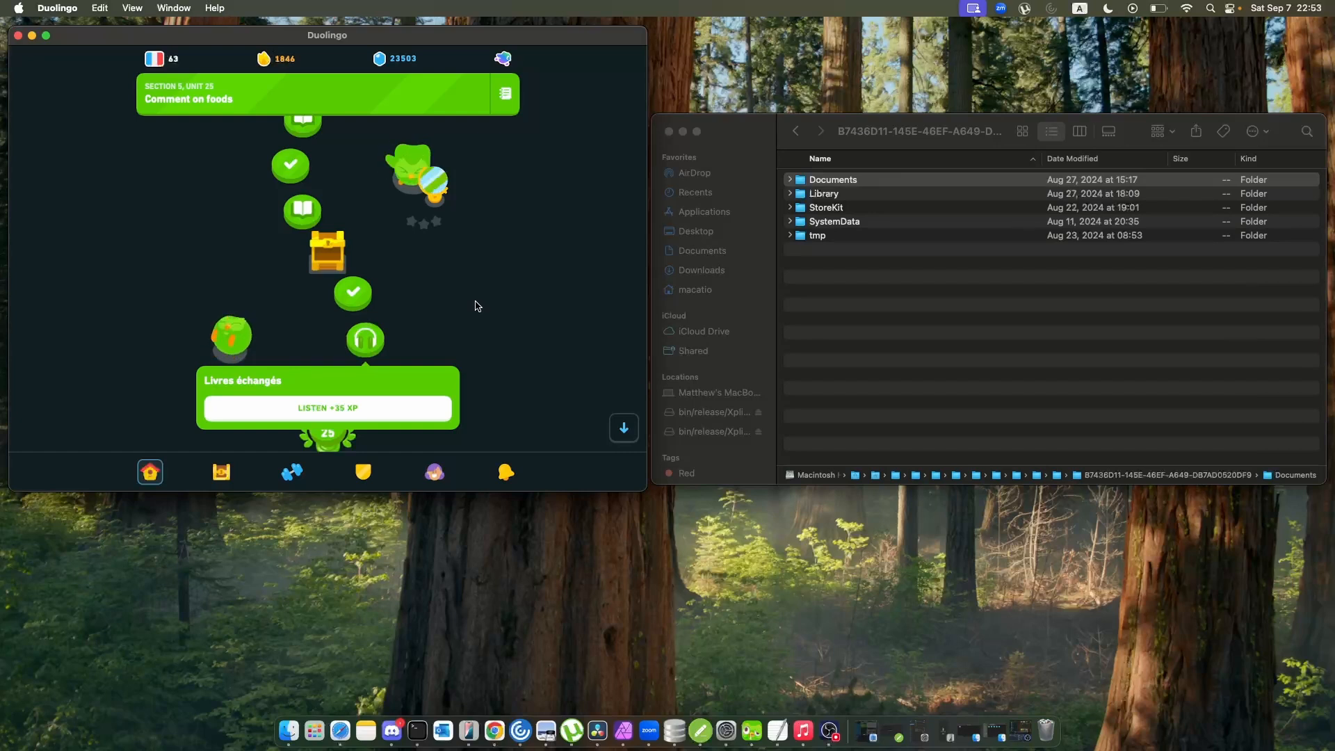
Browse the Section 5 path beyond Comment on foods as far as the Use passive voice unit, and return to Discuss household chores.
scroll(477, 306, down, 10)
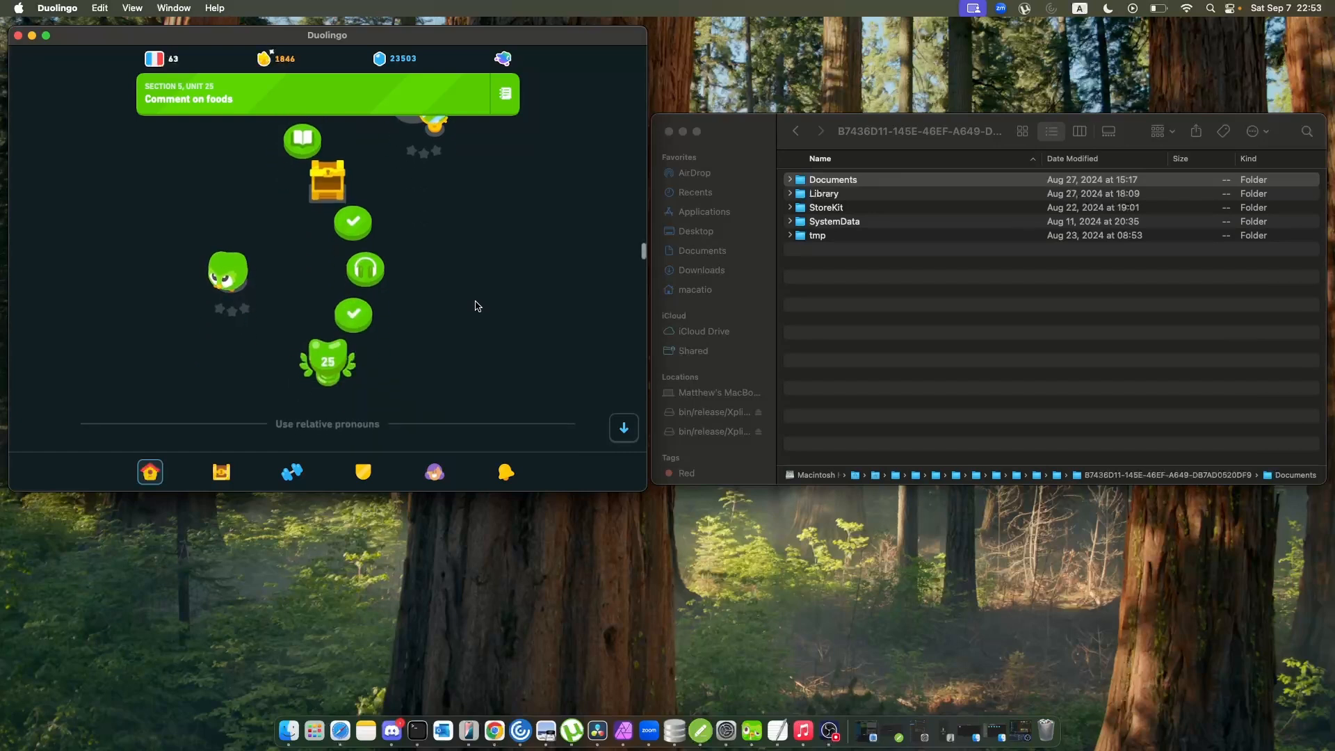
scroll(478, 306, down, 10)
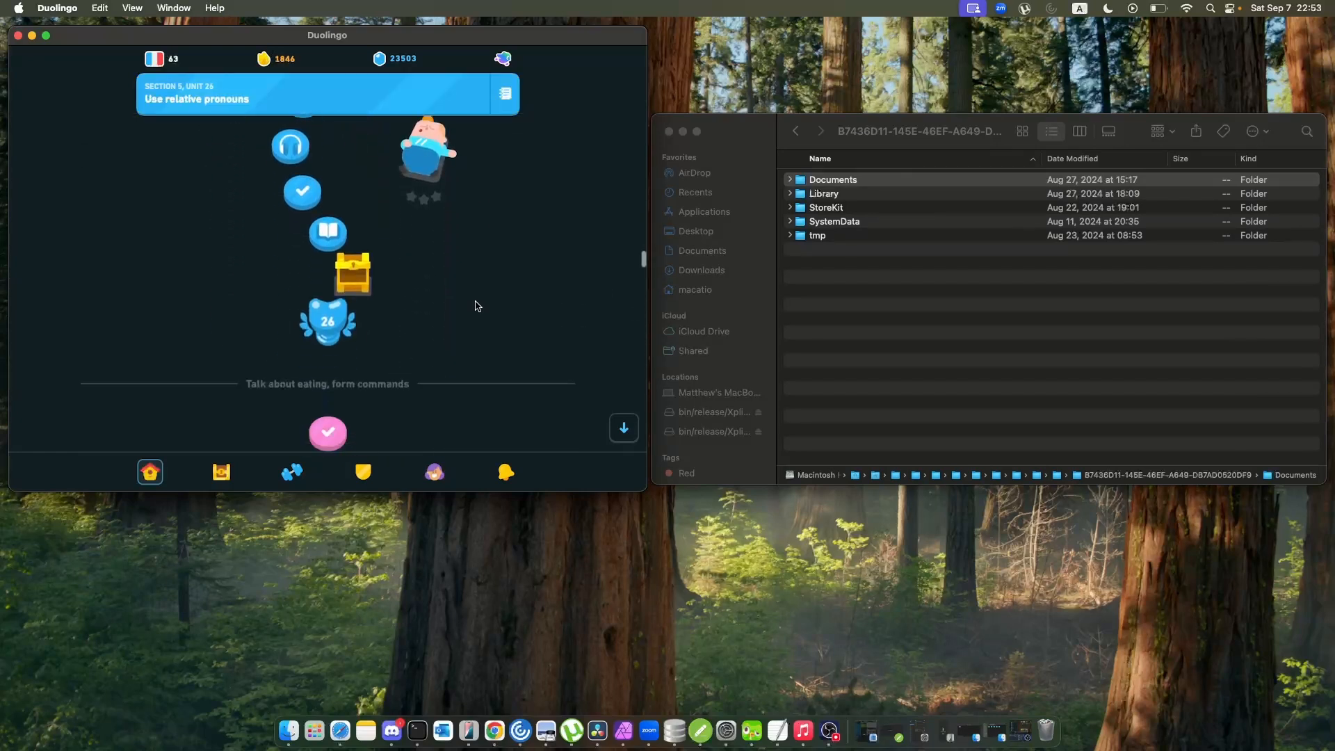
scroll(478, 306, down, 10)
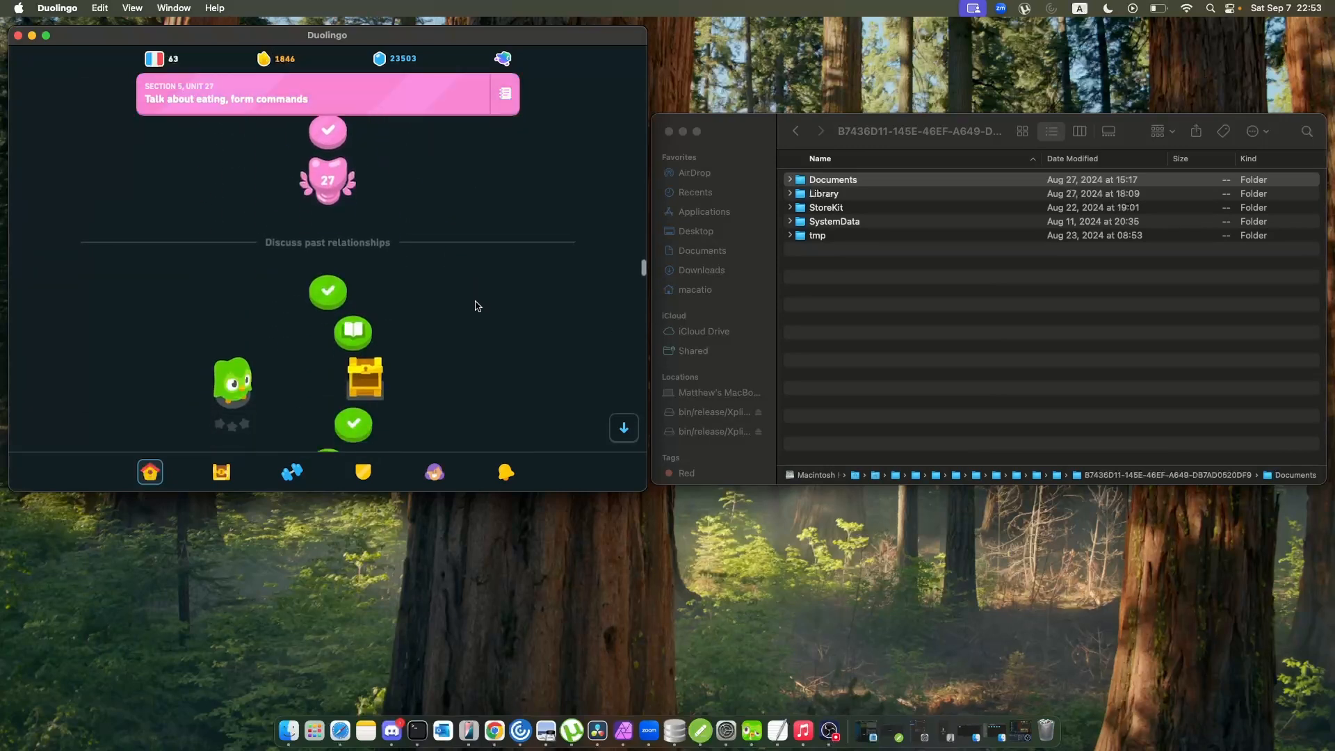
scroll(477, 306, down, 20)
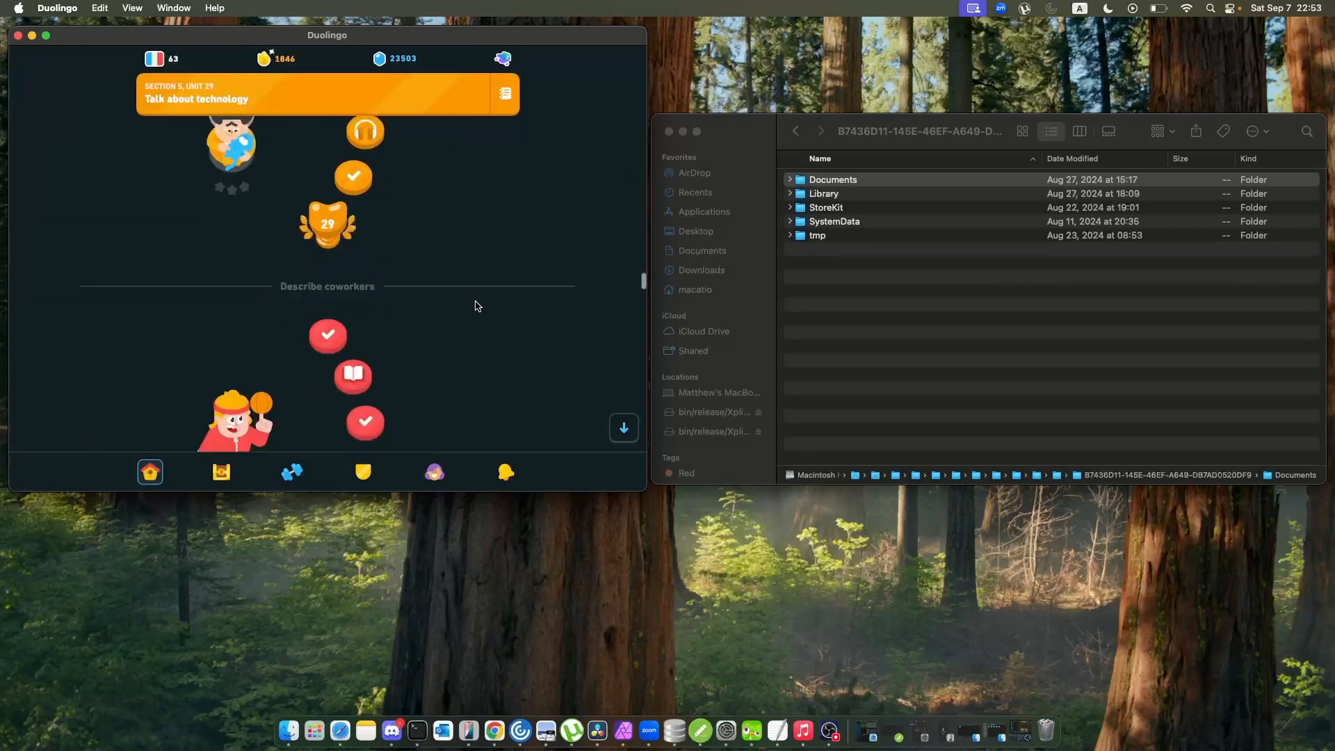
scroll(477, 306, up, 15)
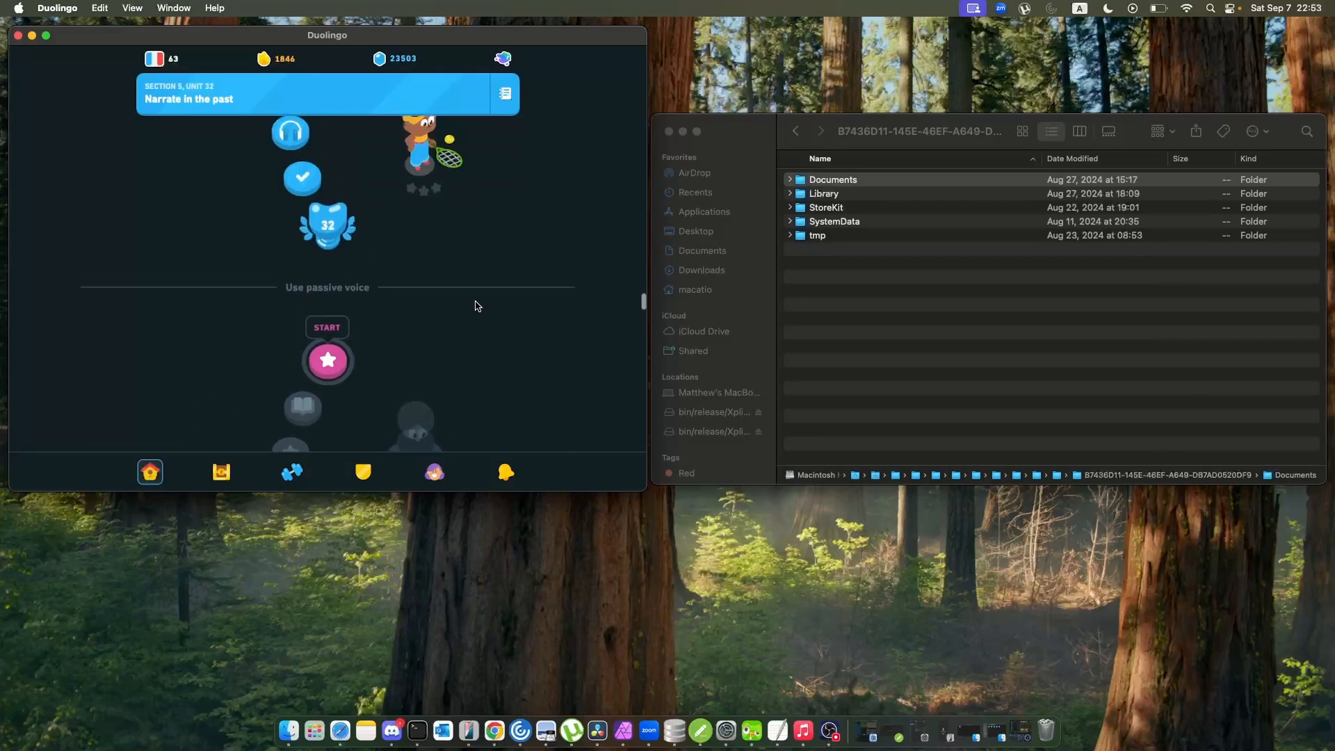
scroll(478, 306, up, 8)
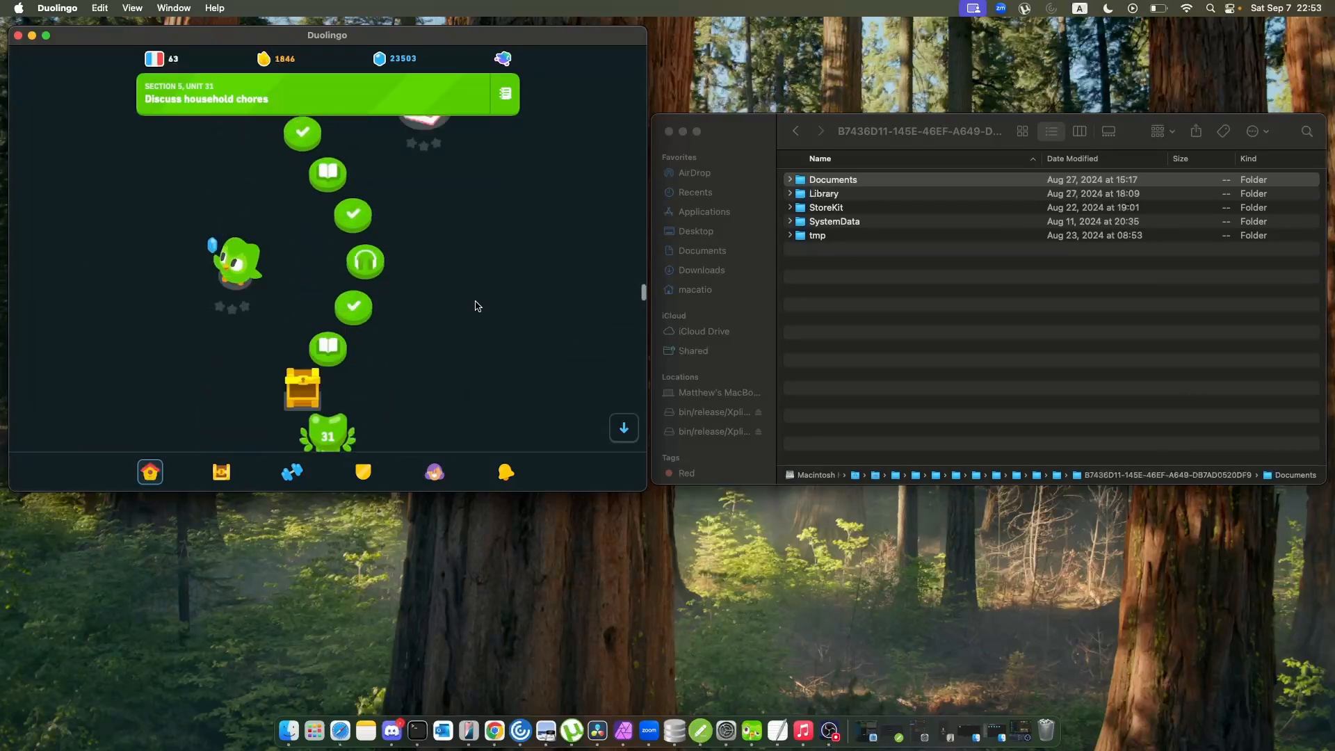
scroll(478, 306, down, 4)
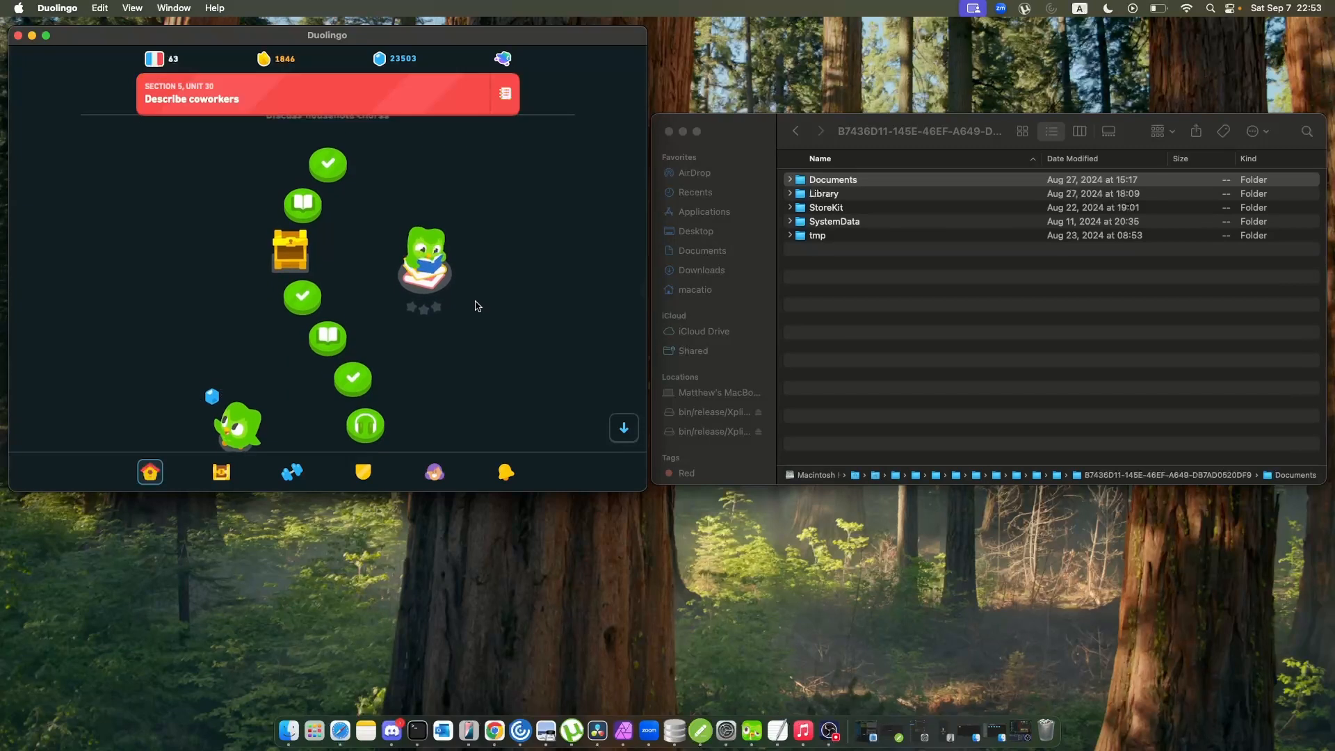
Look through the practice hub, covering Today's review, the Speak and Listen conversation exercises, and the Mistakes, Words and Stories collections.
scroll(477, 306, down, 1)
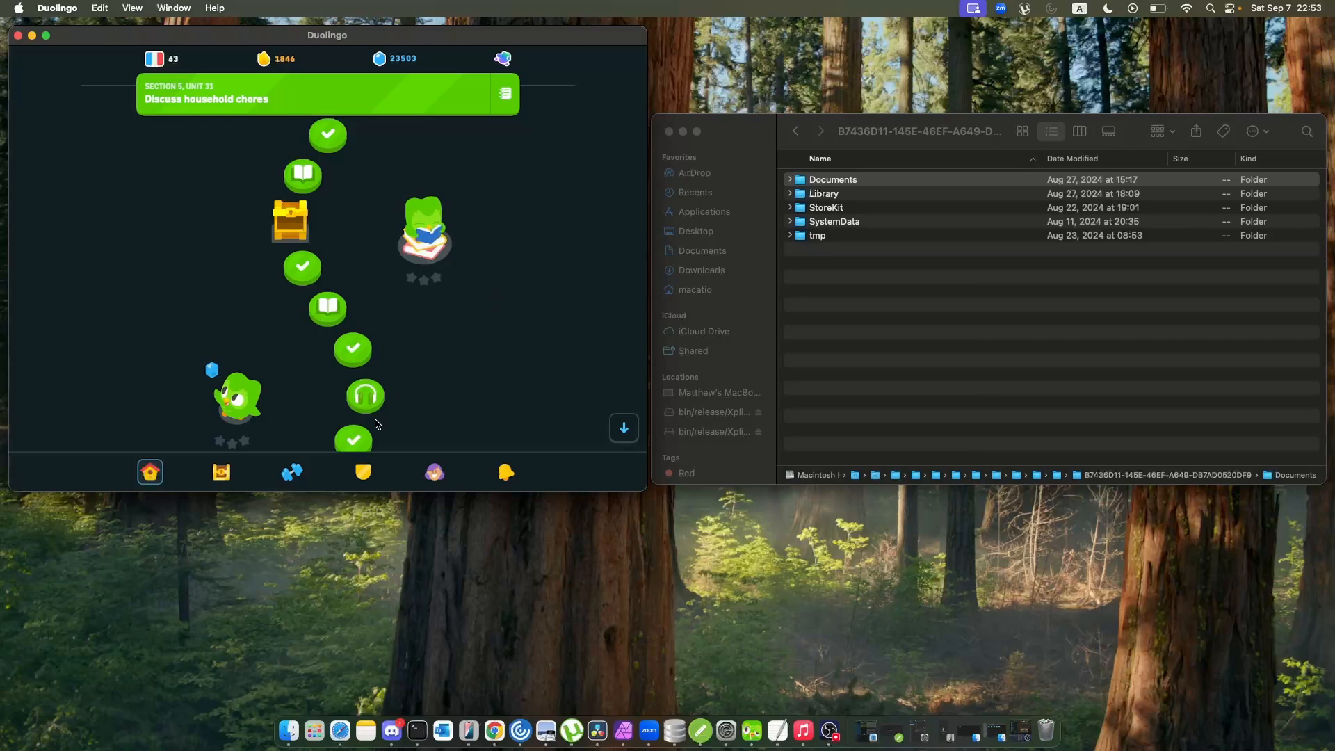
click(292, 472)
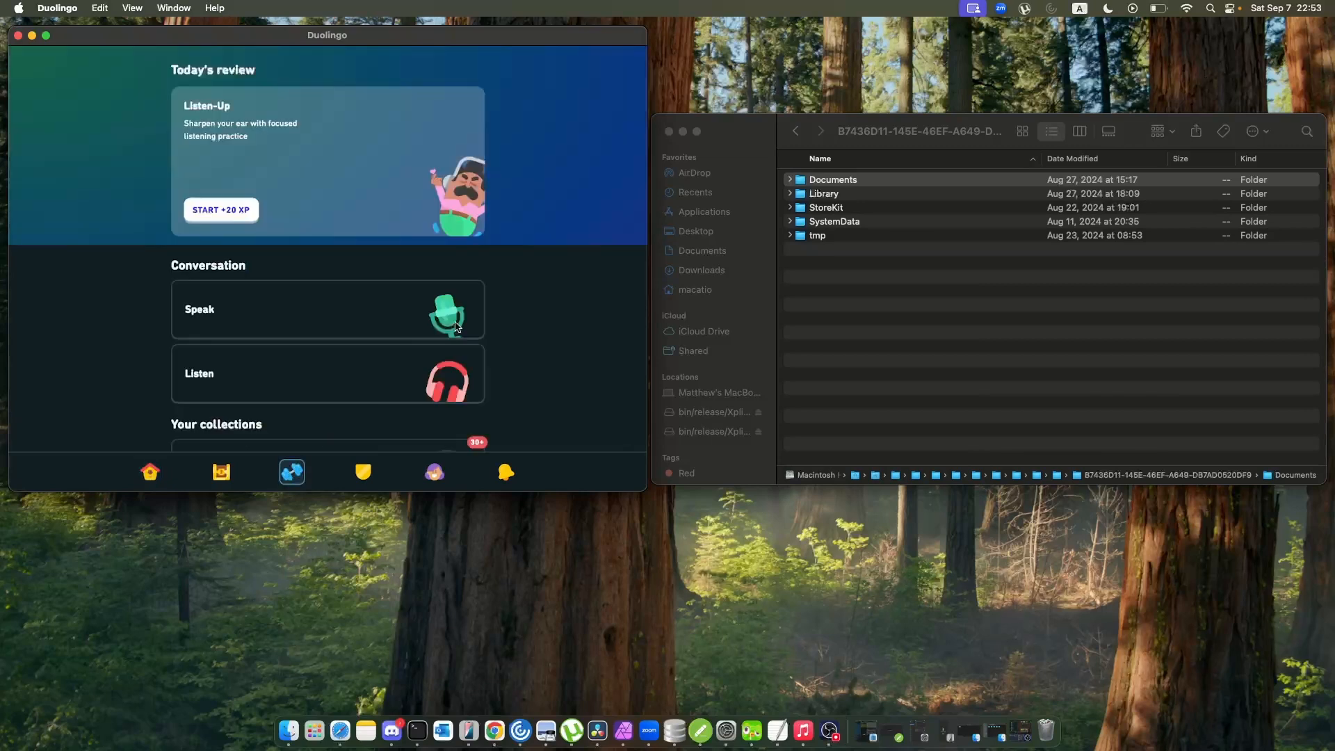
scroll(455, 334, down, 5)
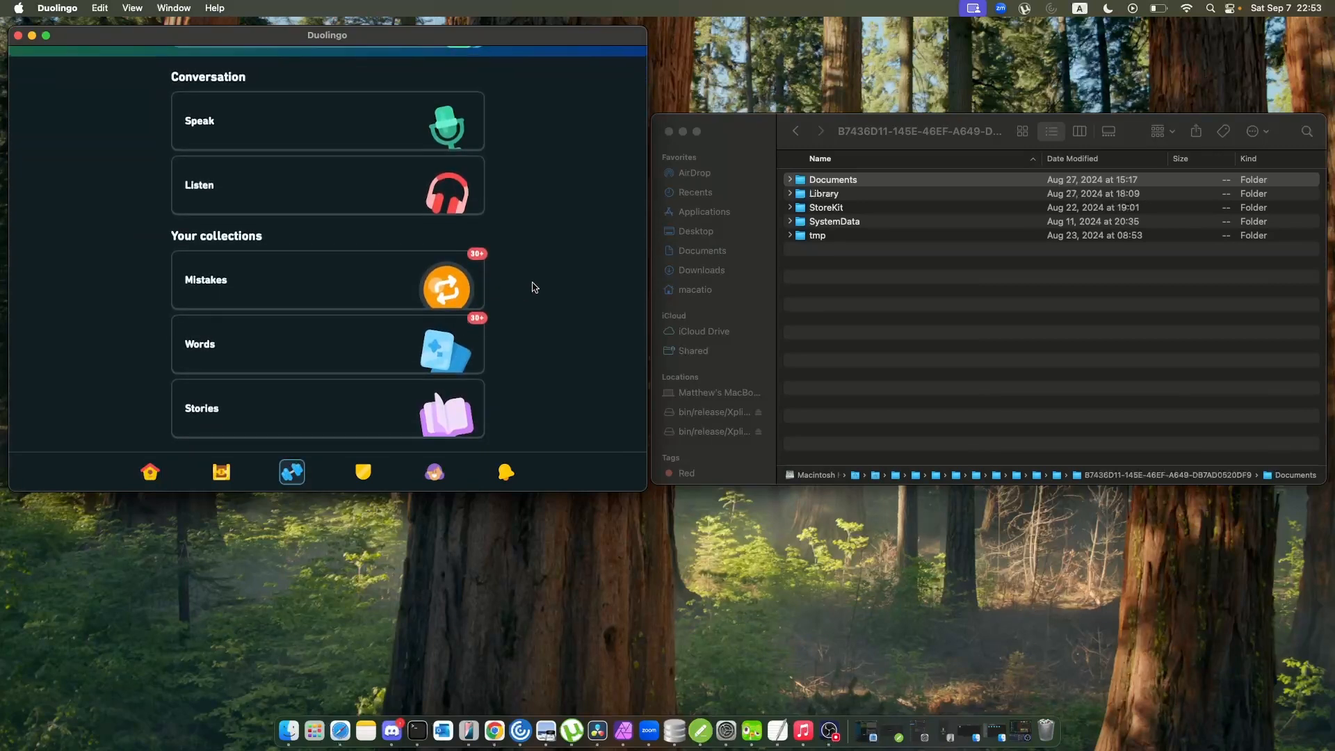
scroll(532, 287, up, 3)
scroll(533, 287, up, 1)
scroll(534, 286, down, 2)
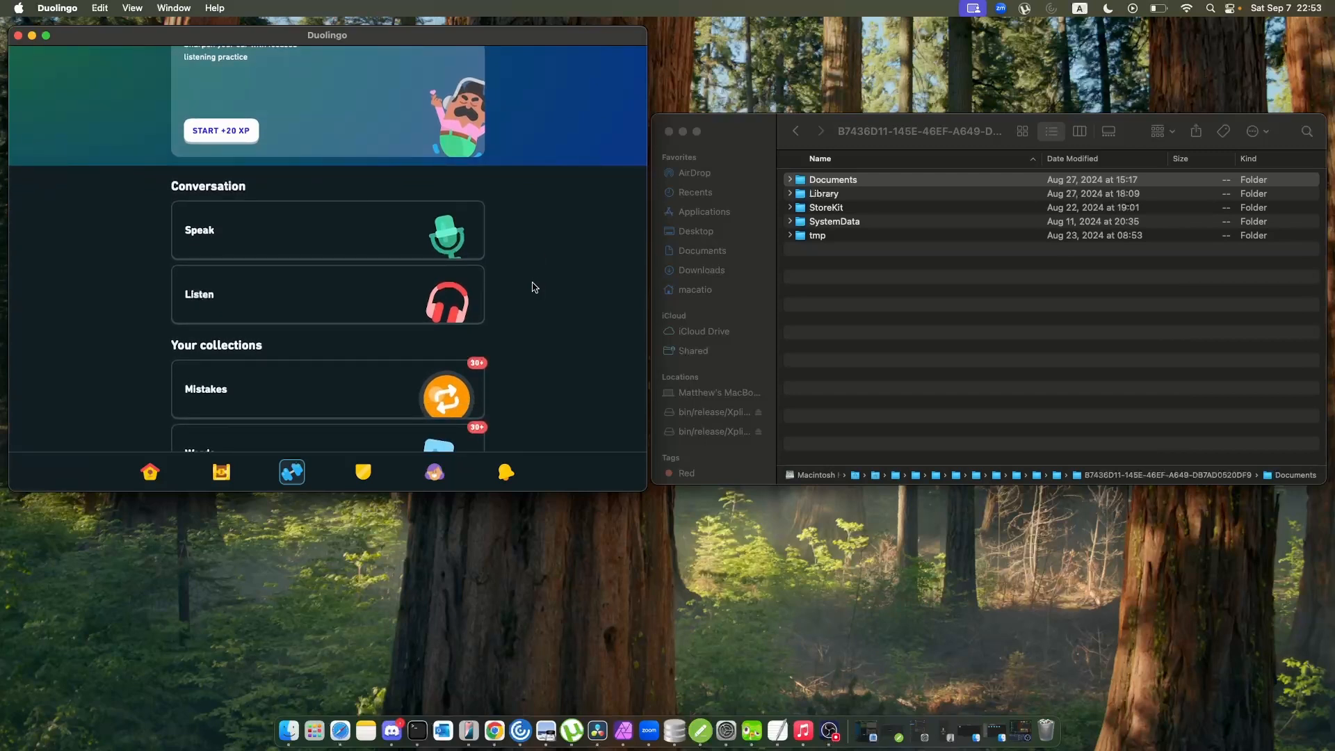
scroll(533, 286, up, 2)
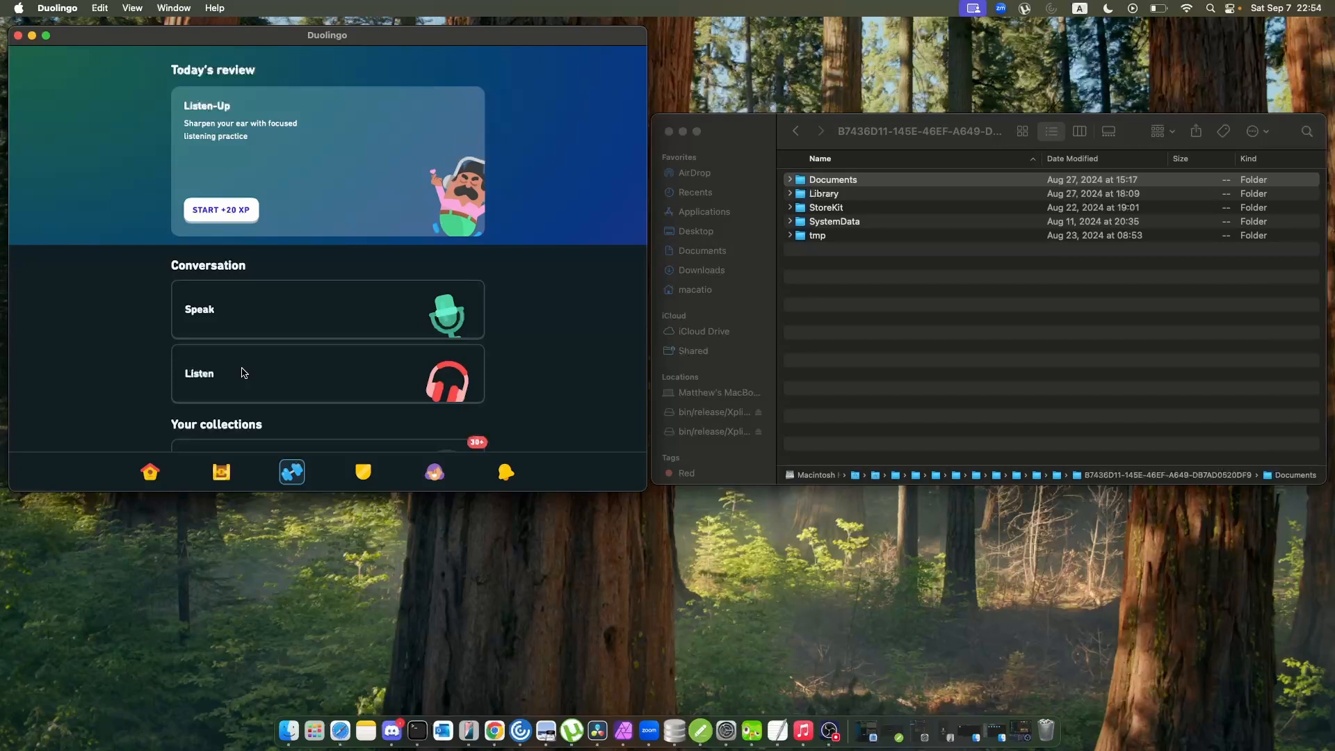
scroll(243, 373, down, 3)
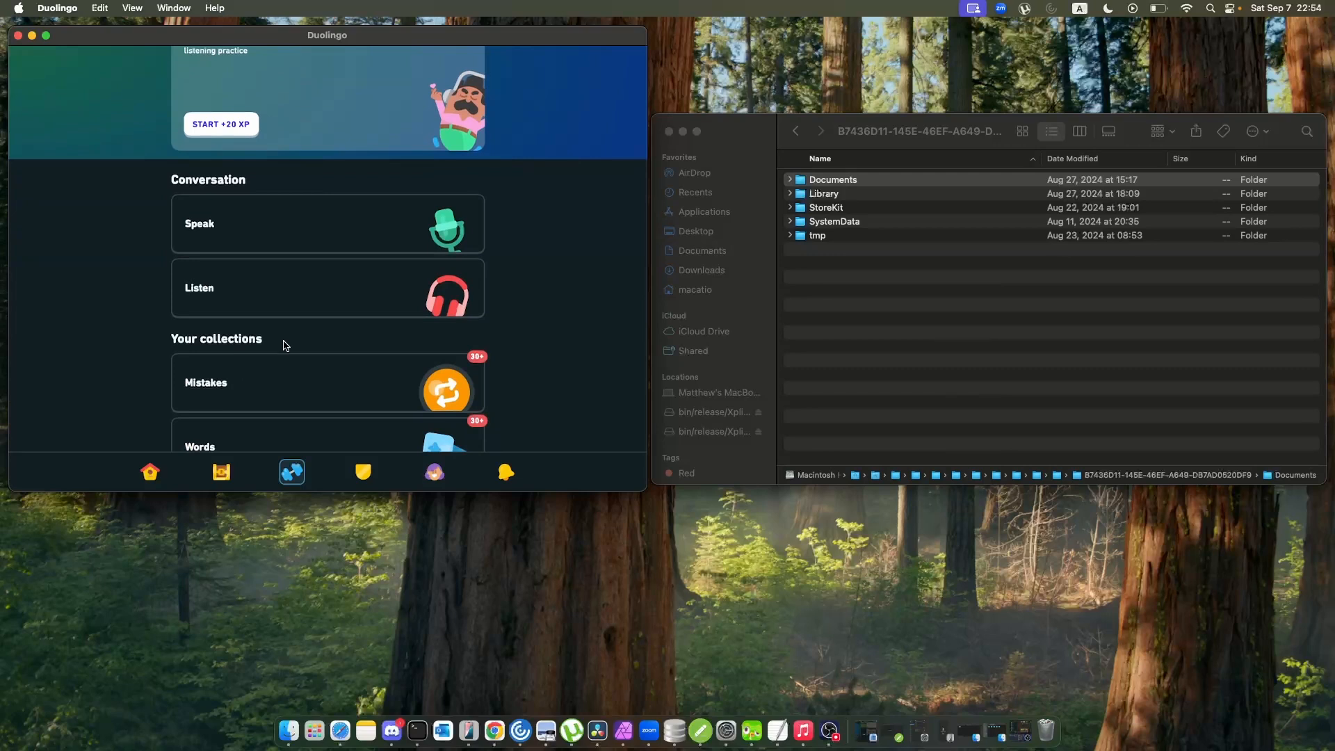
scroll(556, 211, up, 3)
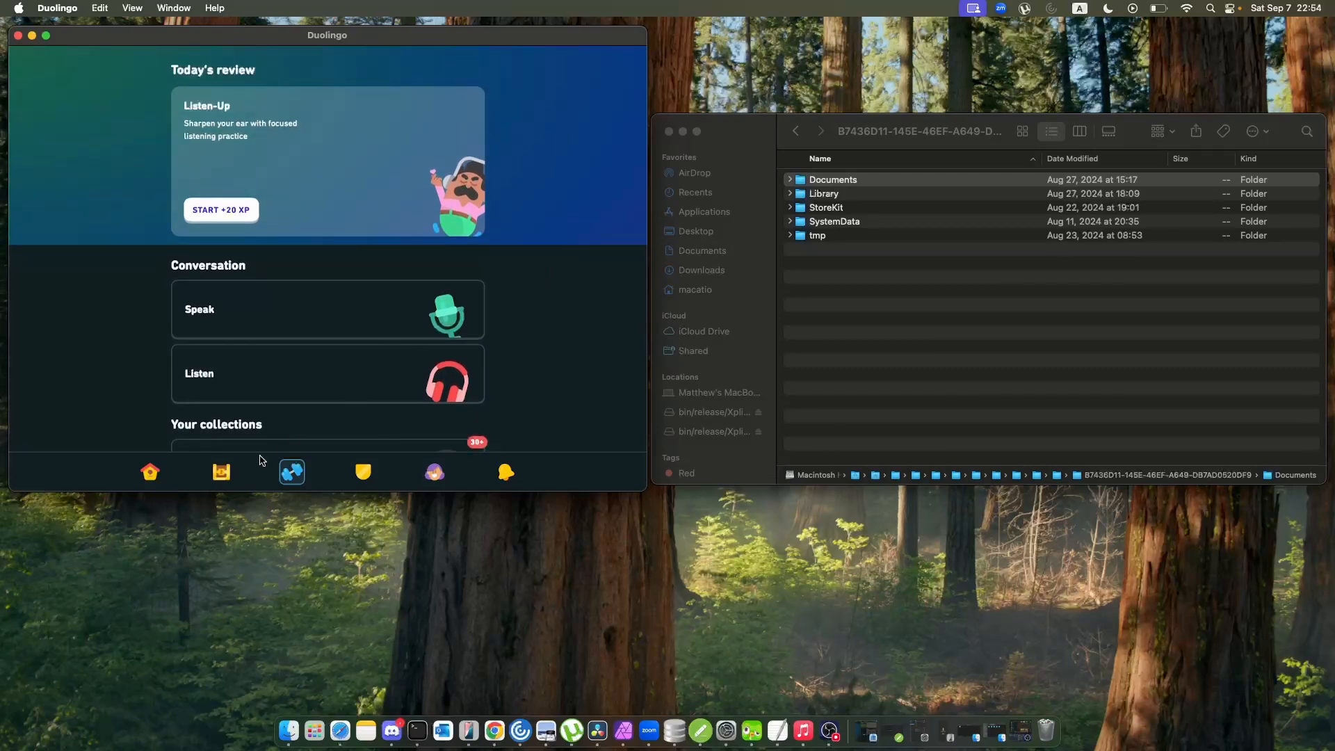
Review the goals page with the September challenge, the Friends Quest and the Daily Quests.
click(221, 472)
scroll(278, 334, up, 3)
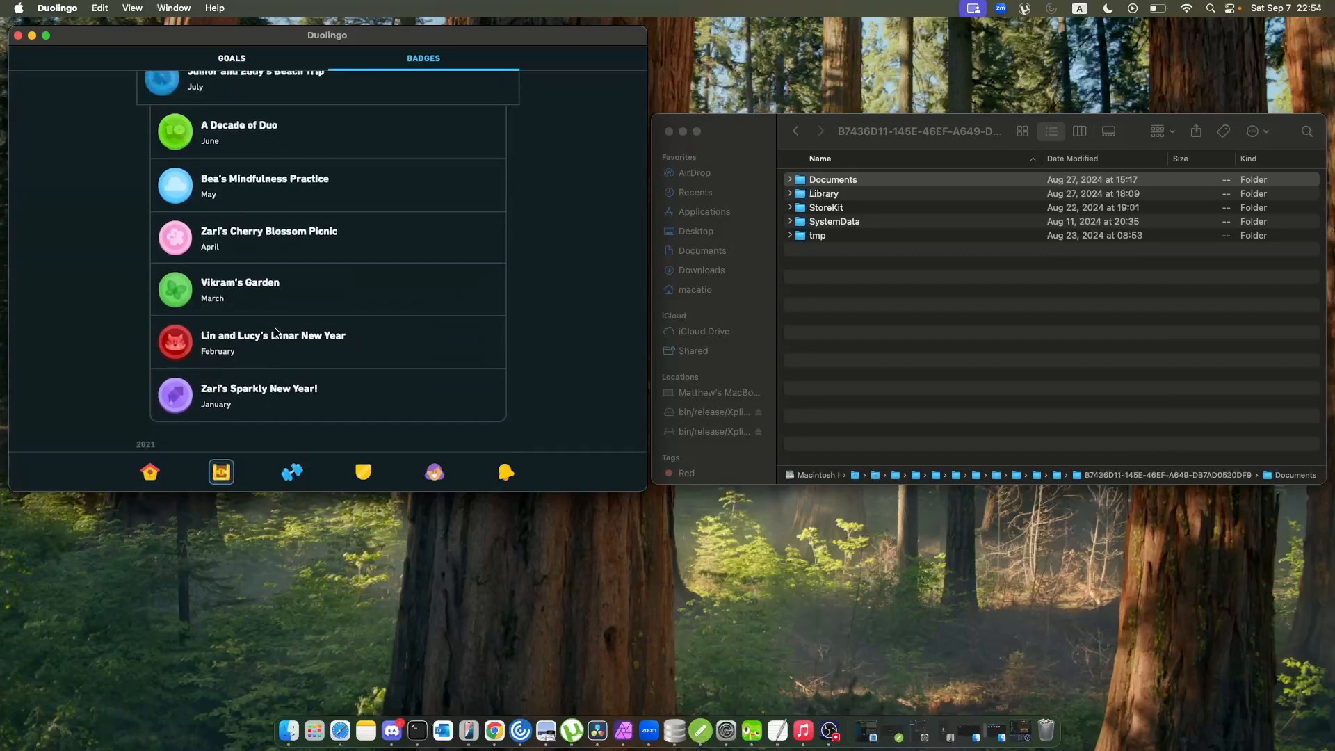
click(232, 59)
scroll(265, 97, down, 2)
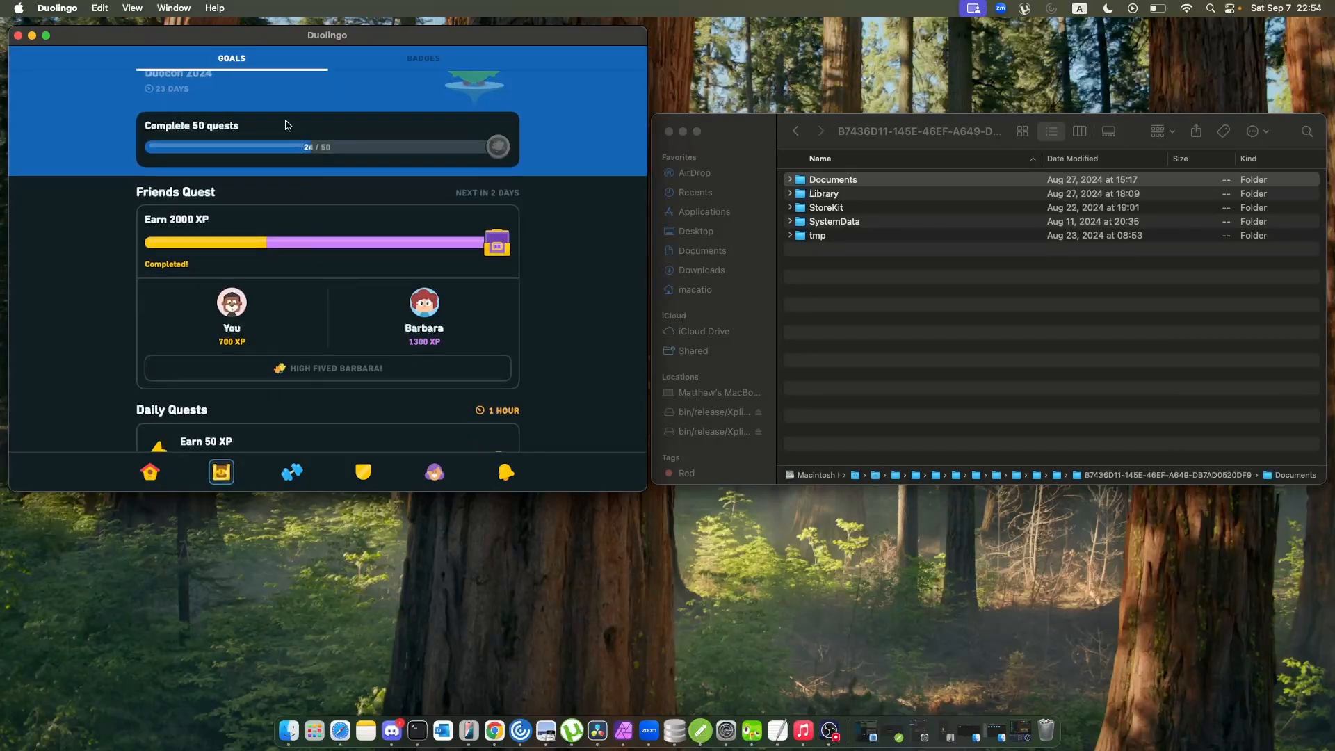
scroll(292, 208, down, 5)
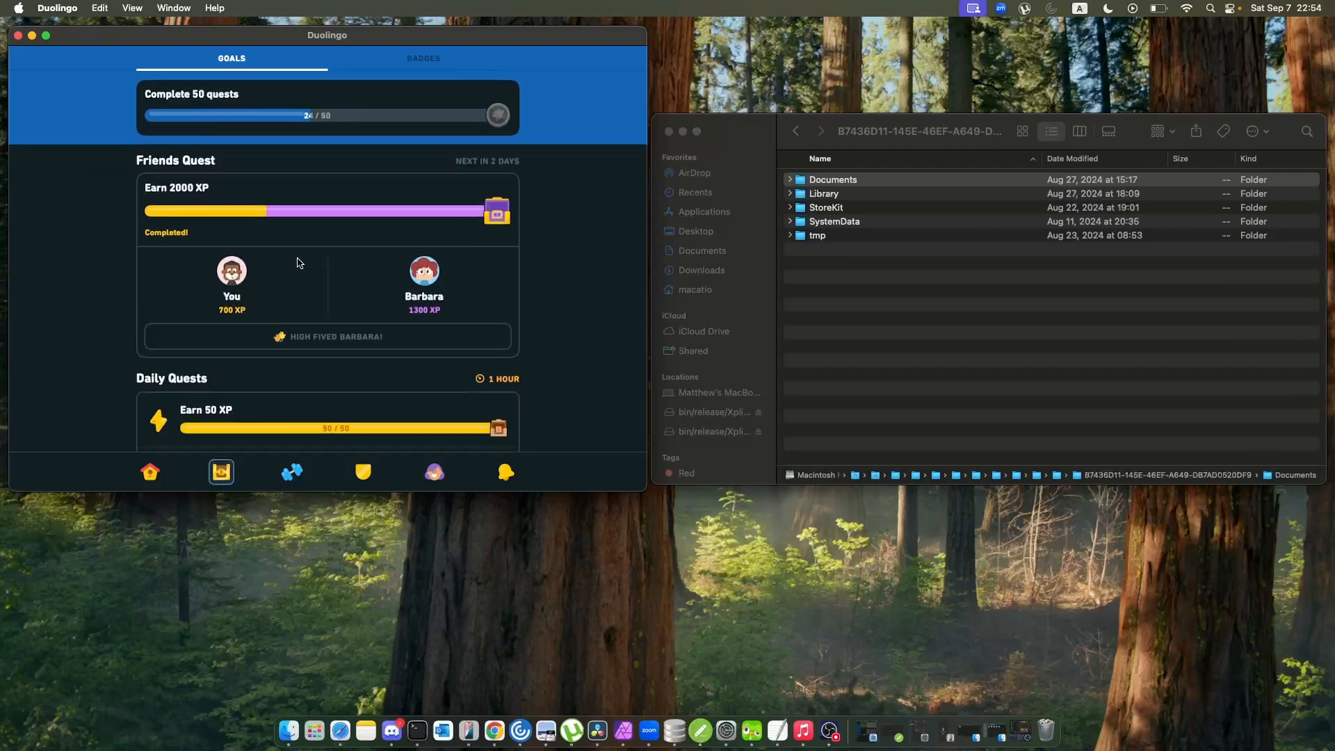
scroll(297, 263, up, 5)
scroll(297, 263, up, 1)
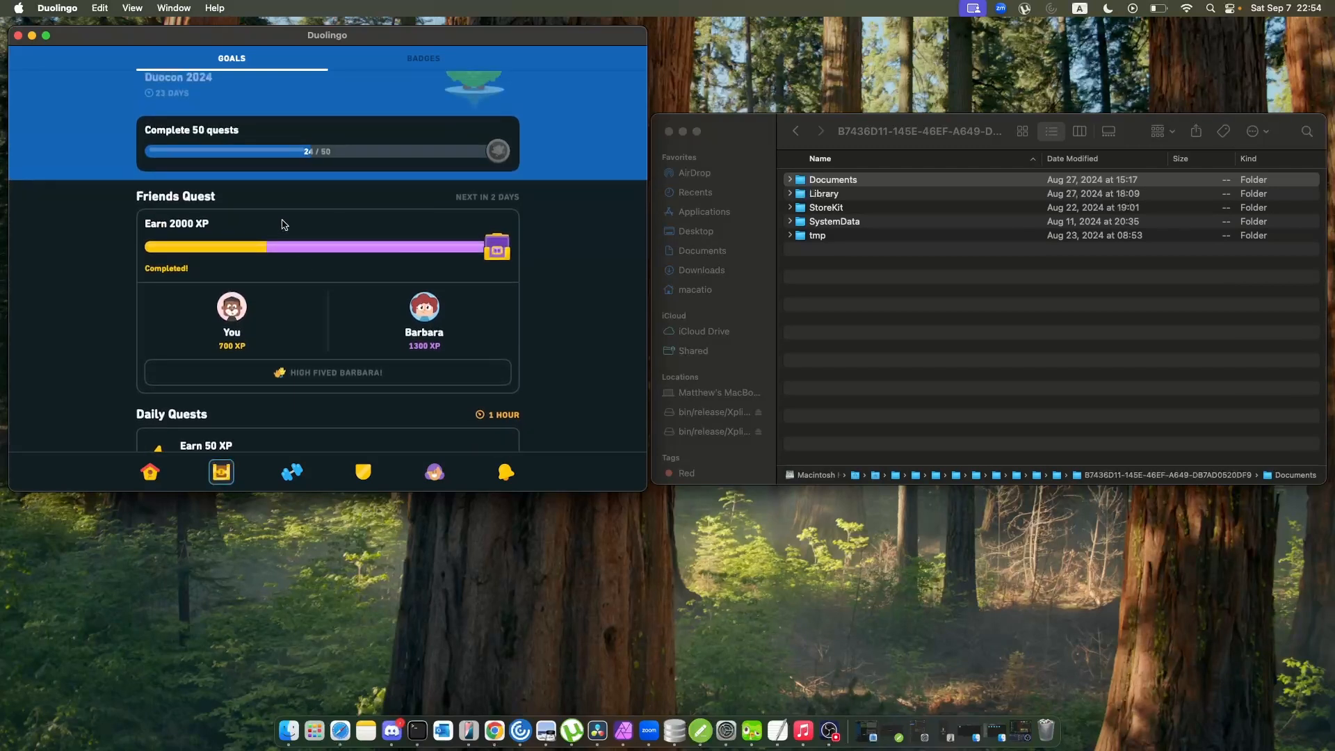
scroll(284, 224, up, 3)
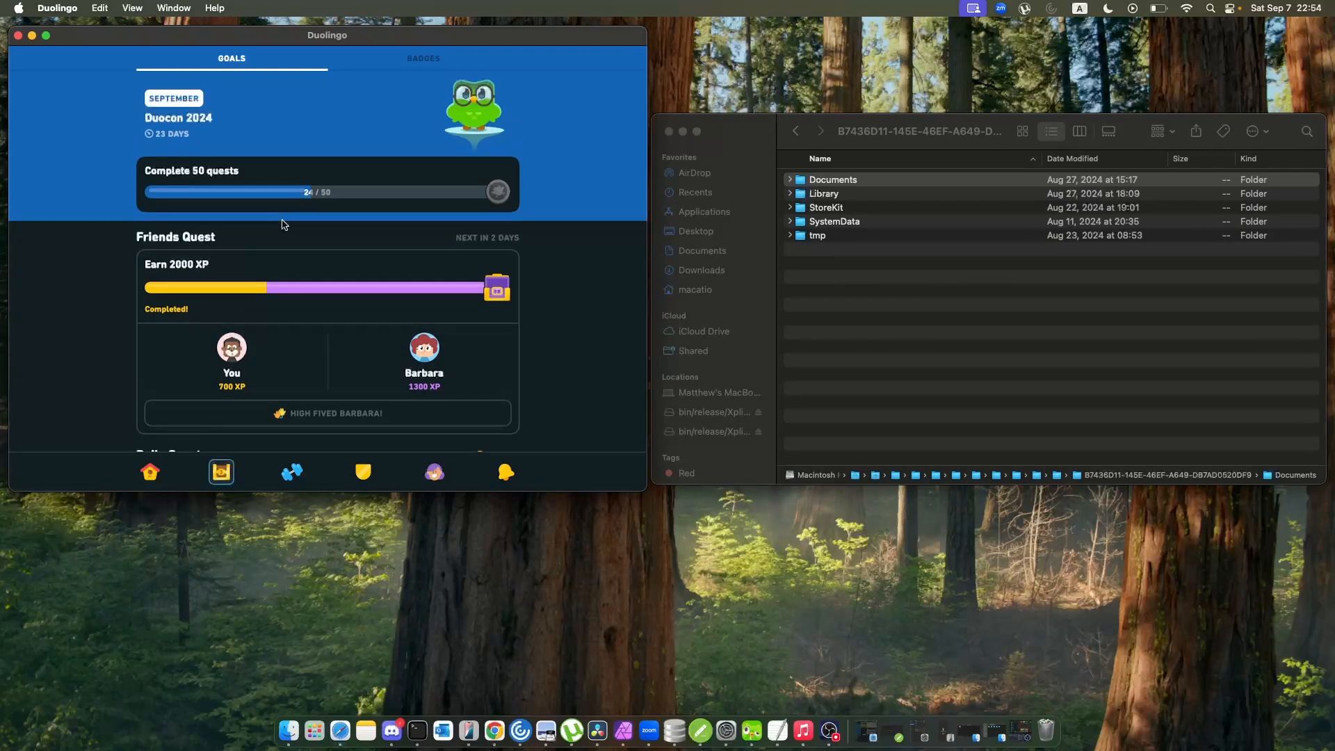
Browse the monthly challenge badges earned in 2024.
click(430, 61)
scroll(367, 191, up, 10)
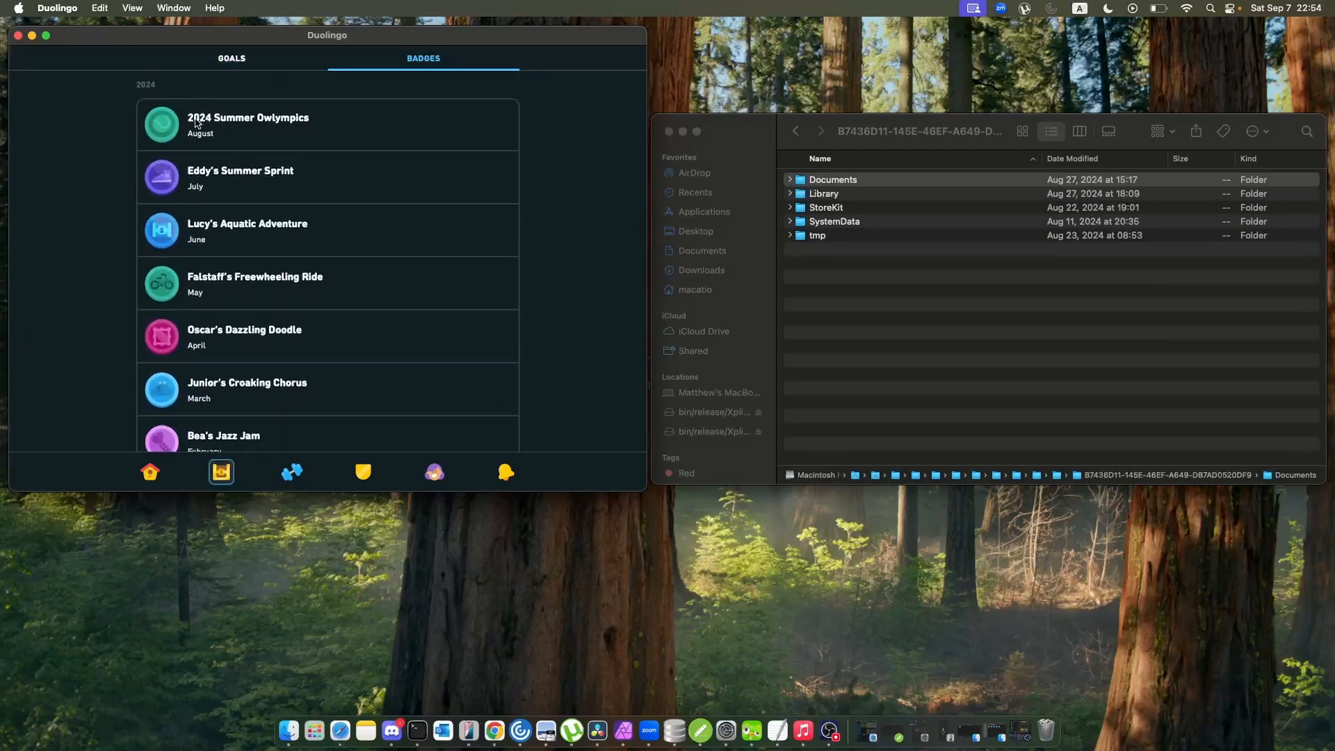
scroll(261, 159, down, 2)
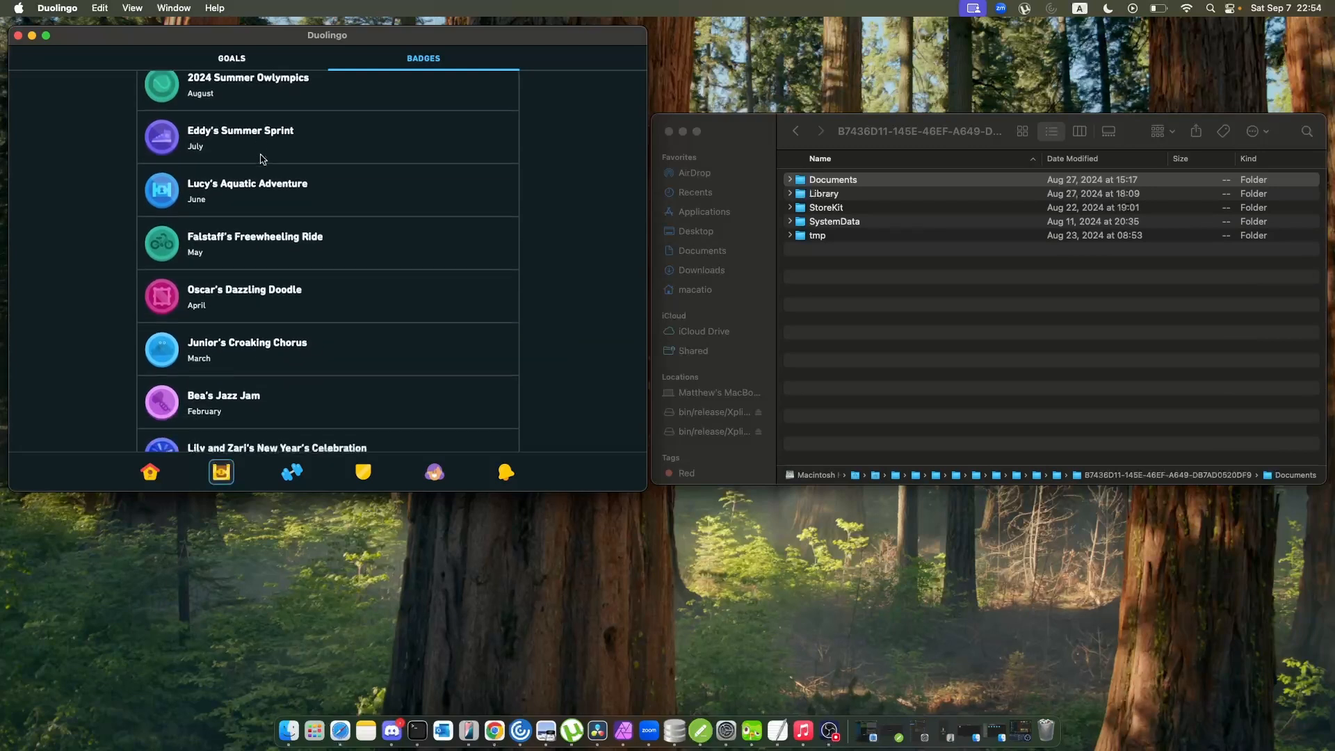
scroll(261, 159, down, 8)
scroll(262, 160, up, 10)
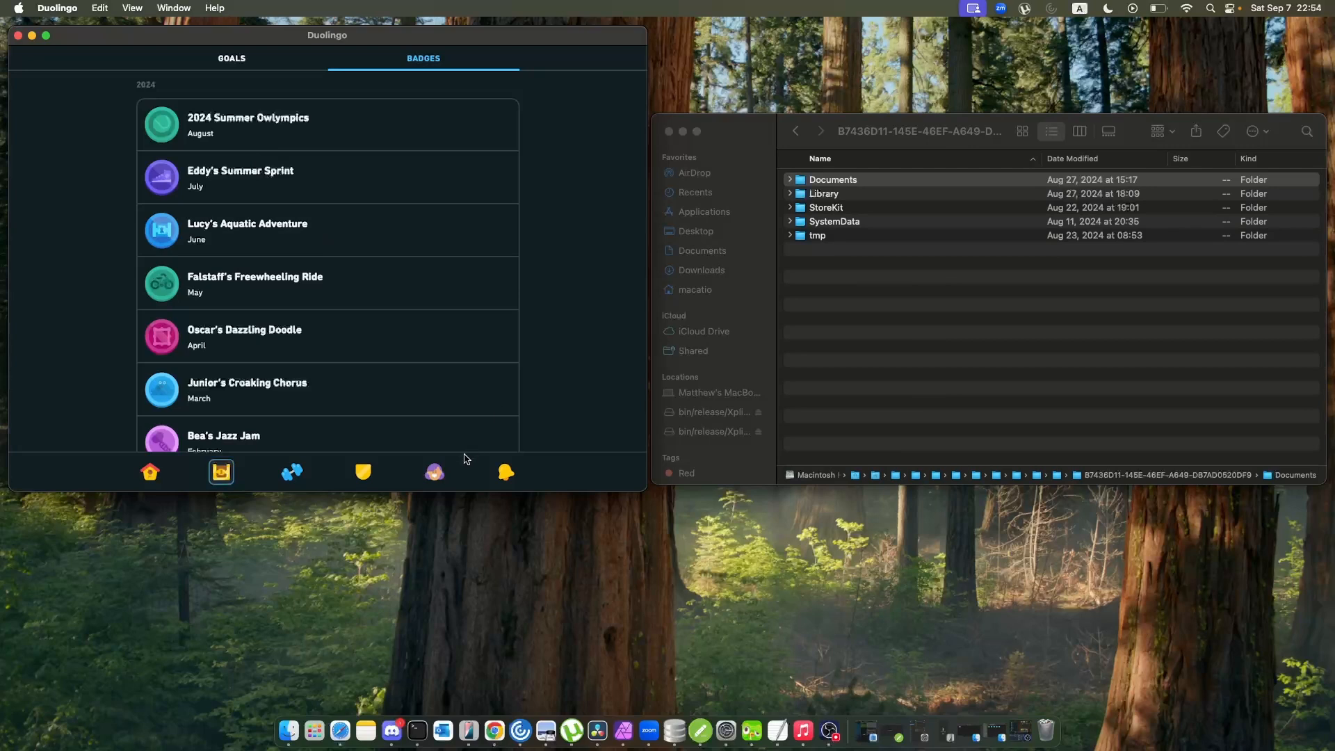
Show the account's own profile, and browse its lists of followers and followed learners.
click(434, 472)
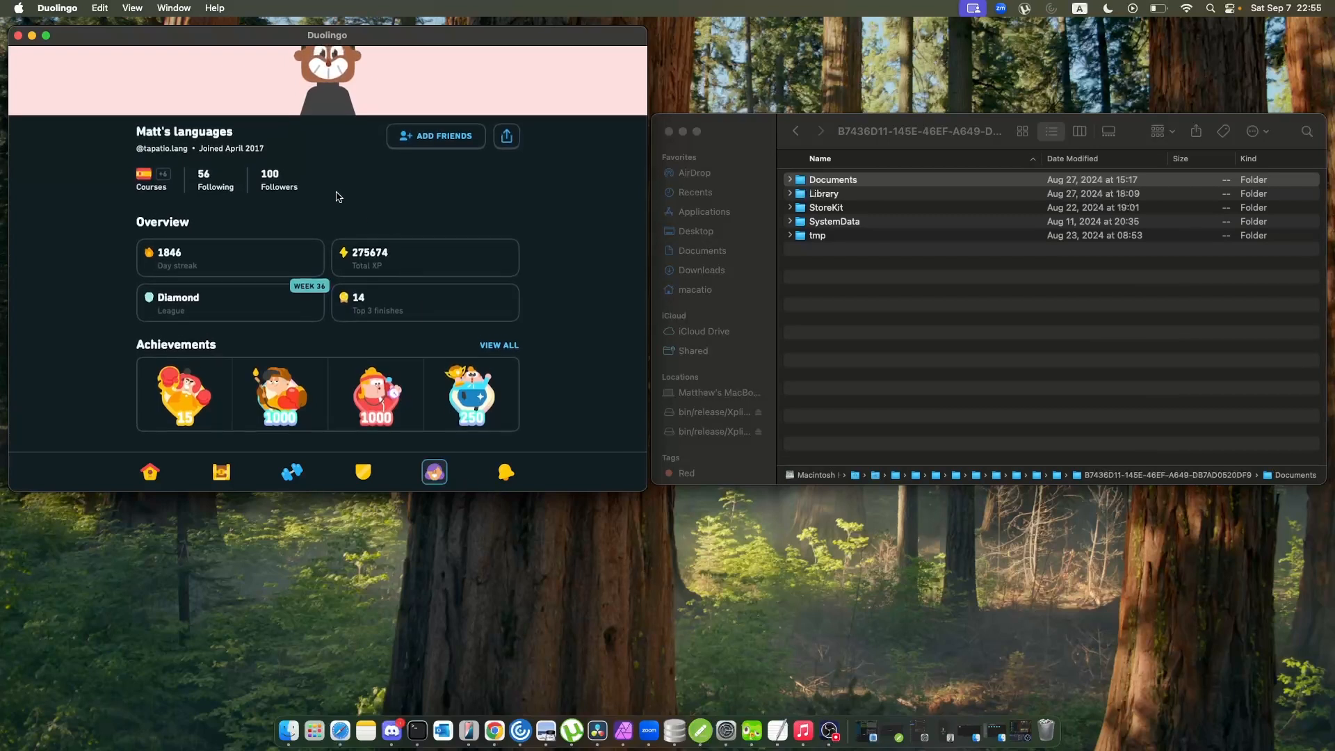
scroll(336, 197, up, 3)
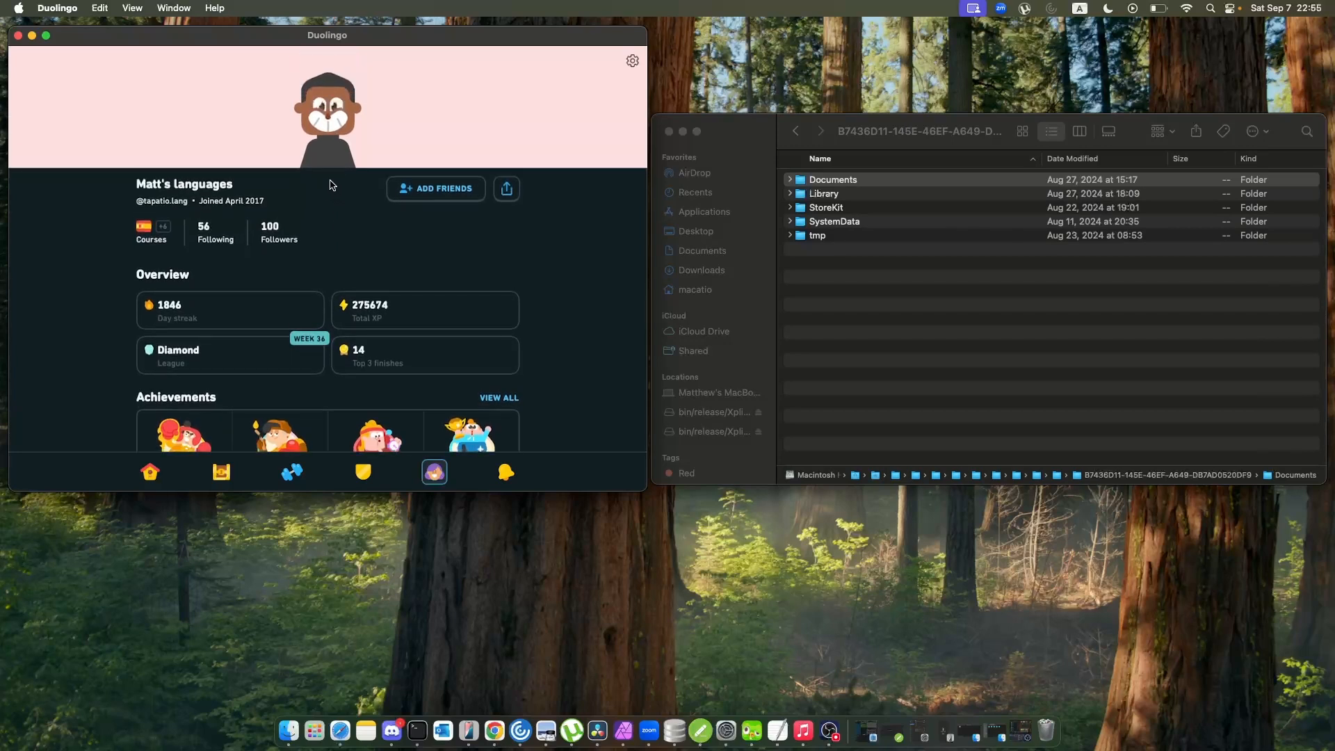
click(271, 235)
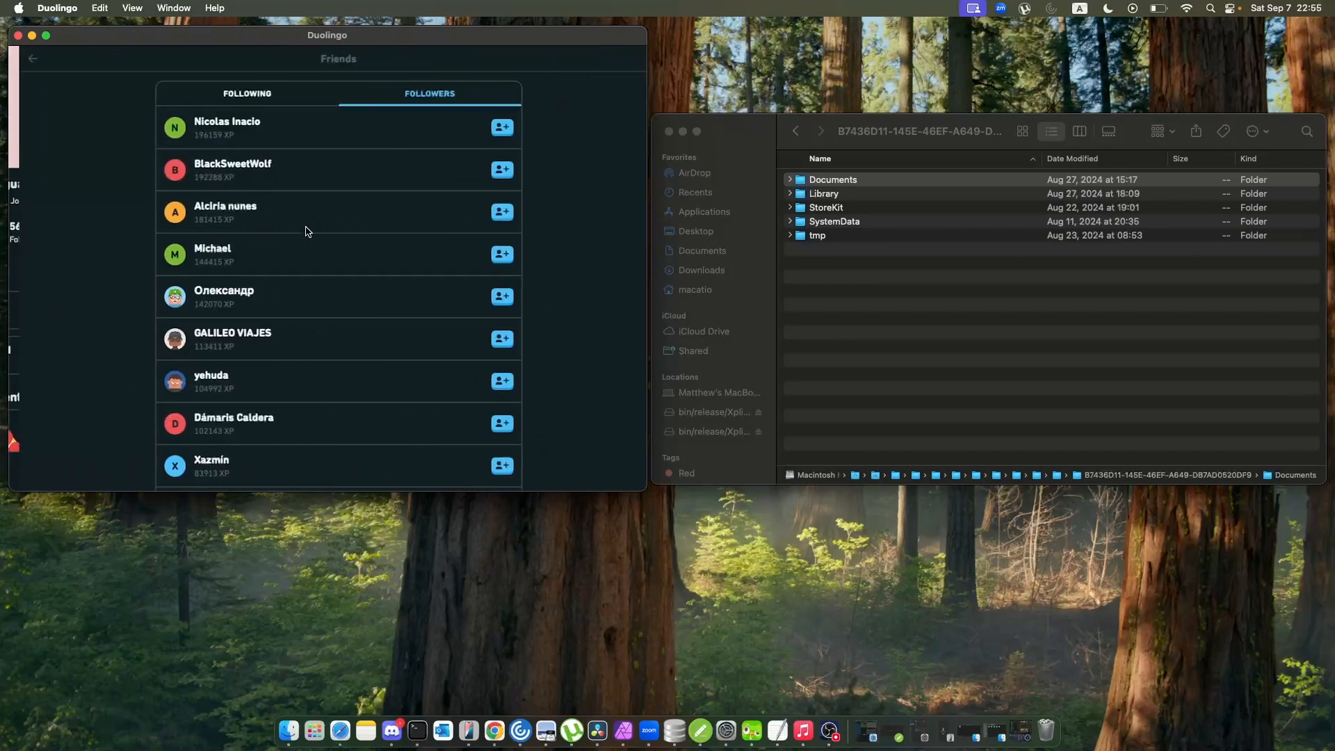
scroll(340, 227, down, 15)
scroll(340, 229, down, 15)
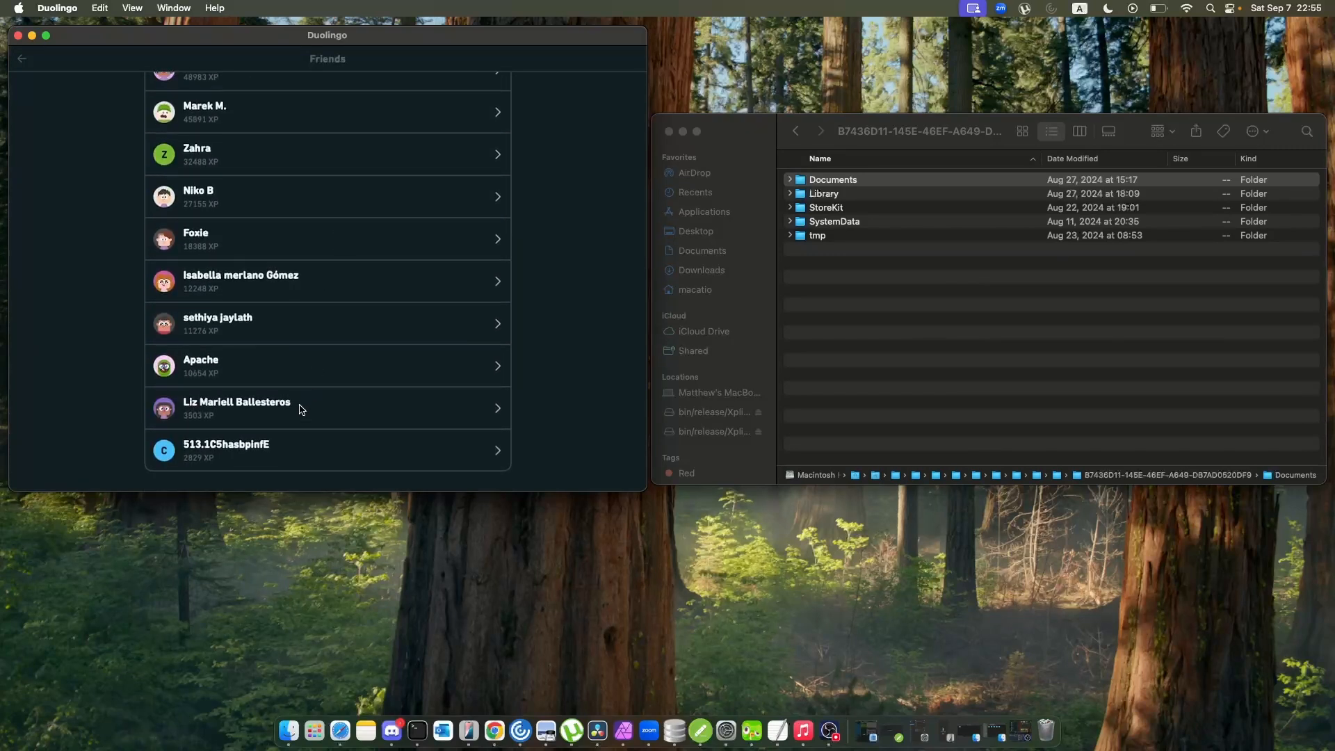
scroll(299, 406, up, 8)
scroll(331, 274, up, 5)
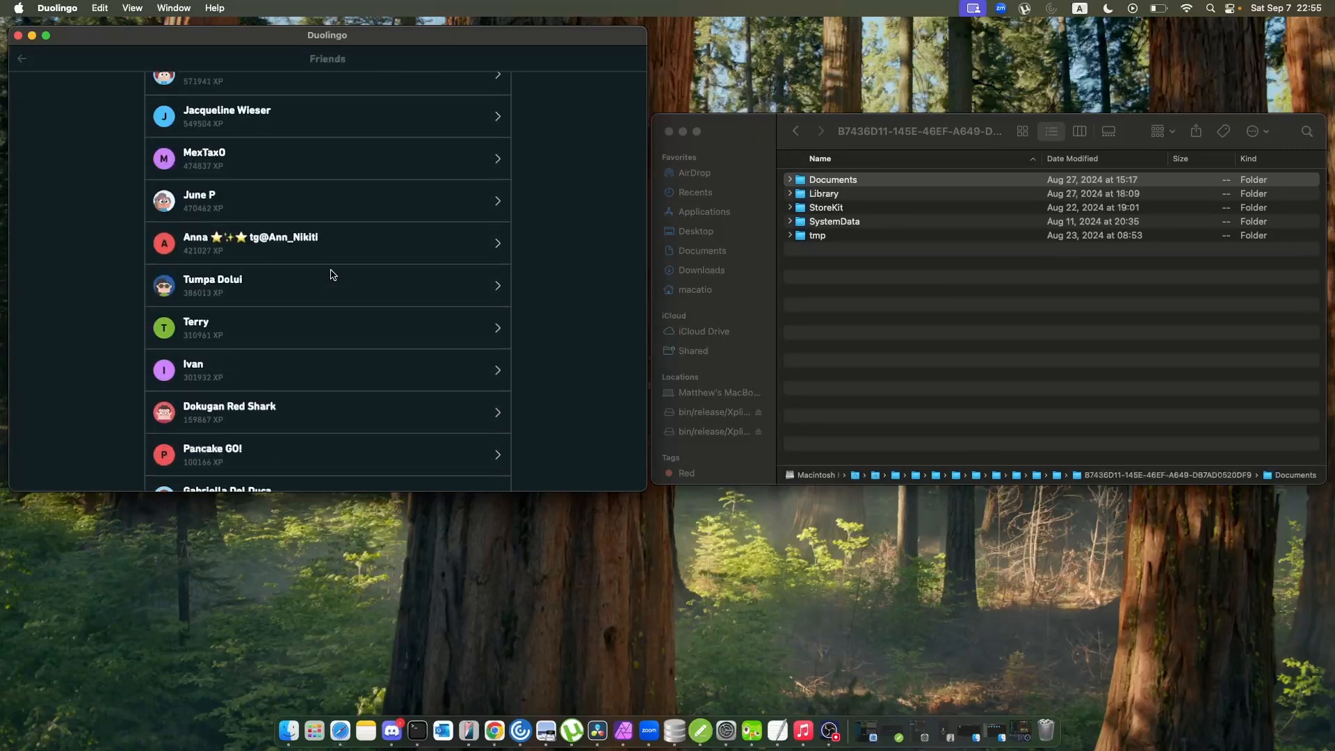
View the profile of one followed learner, and return to the account's own profile.
click(288, 314)
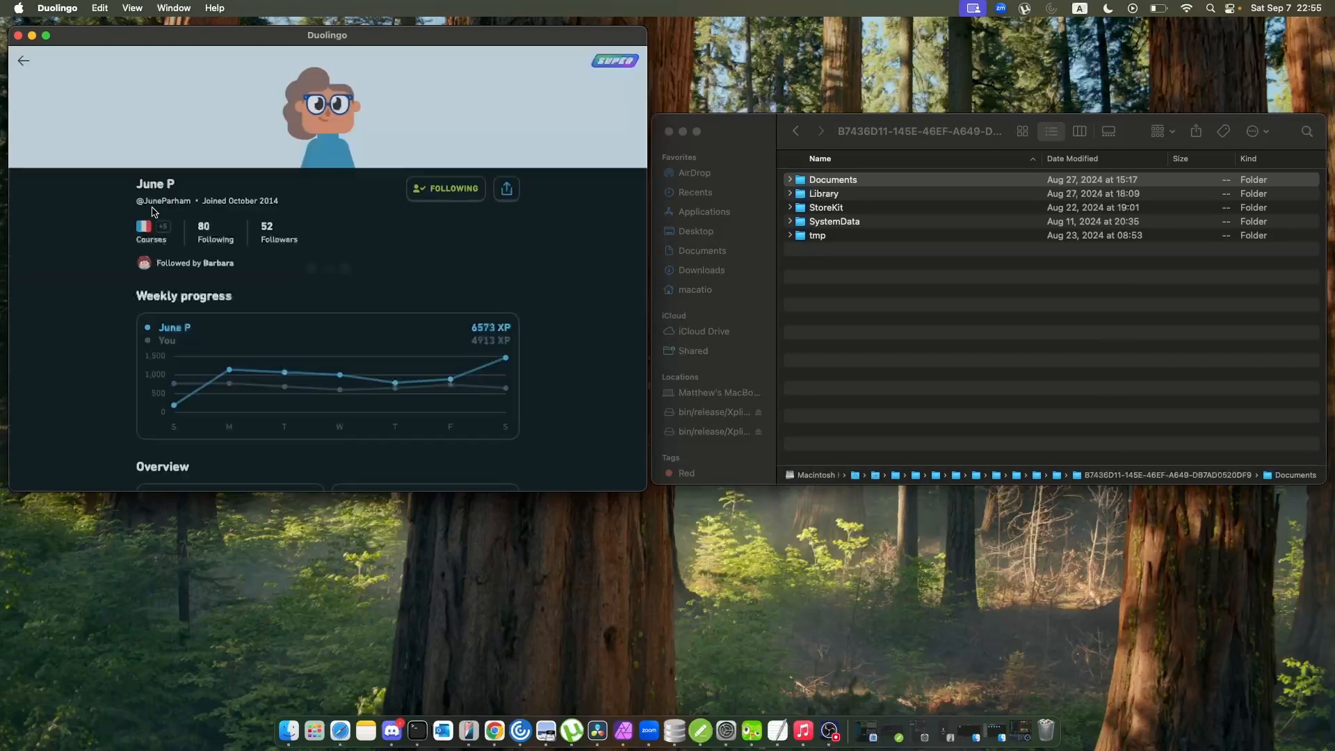
click(22, 61)
scroll(160, 115, up, 15)
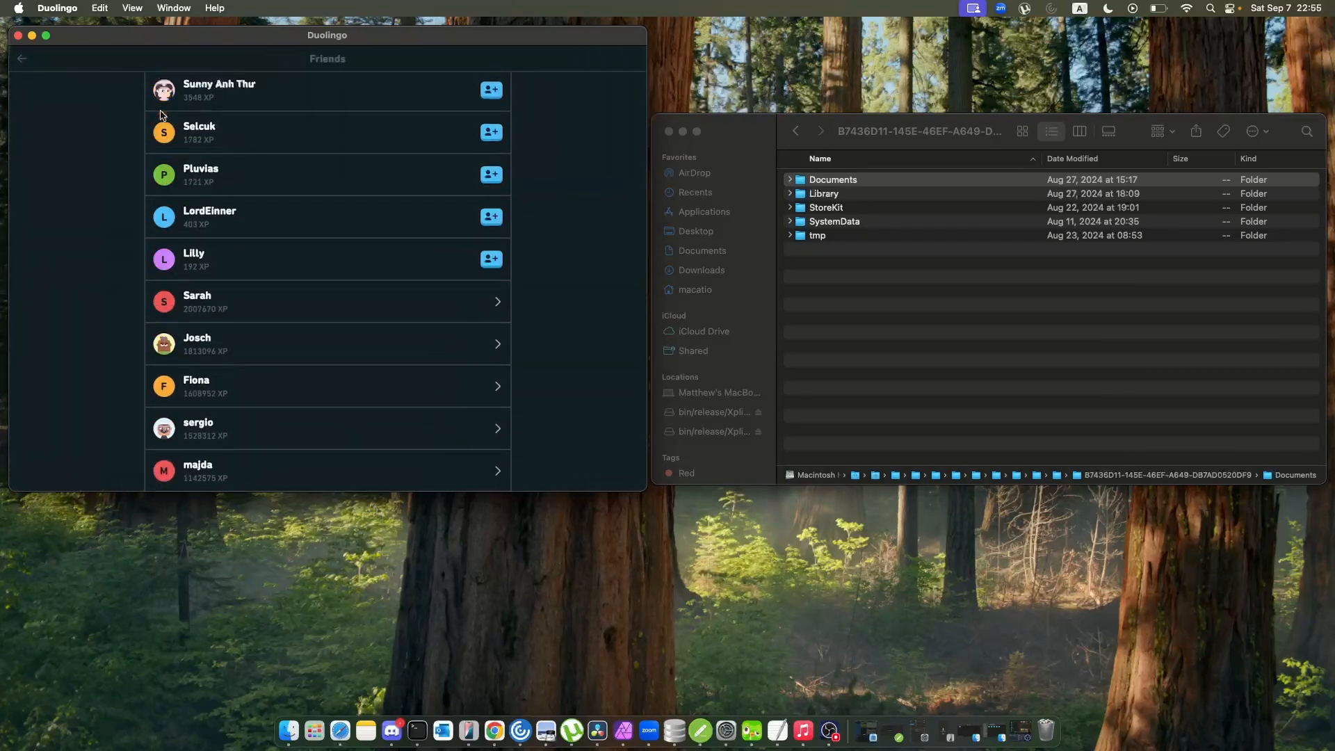
click(25, 60)
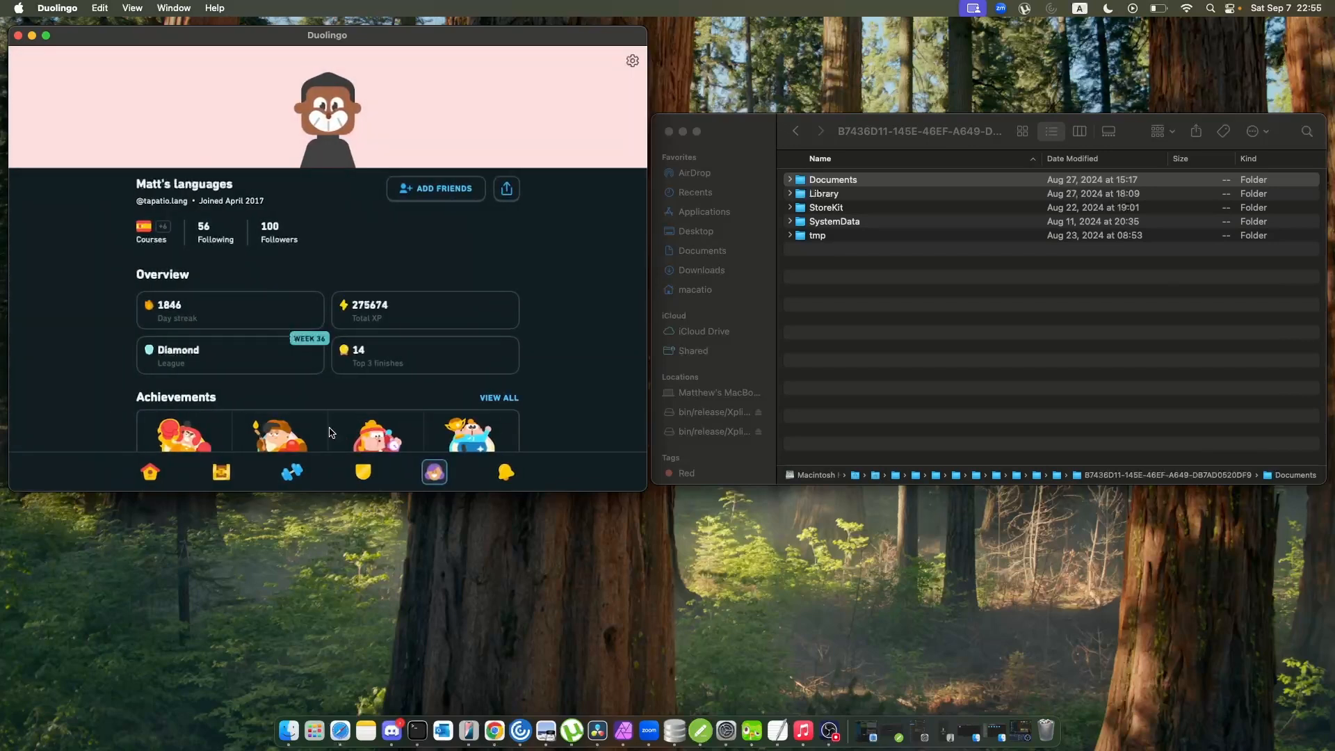
Check the Diamond League leaderboard, comparing the account's own rank with the learners above and below it.
click(363, 472)
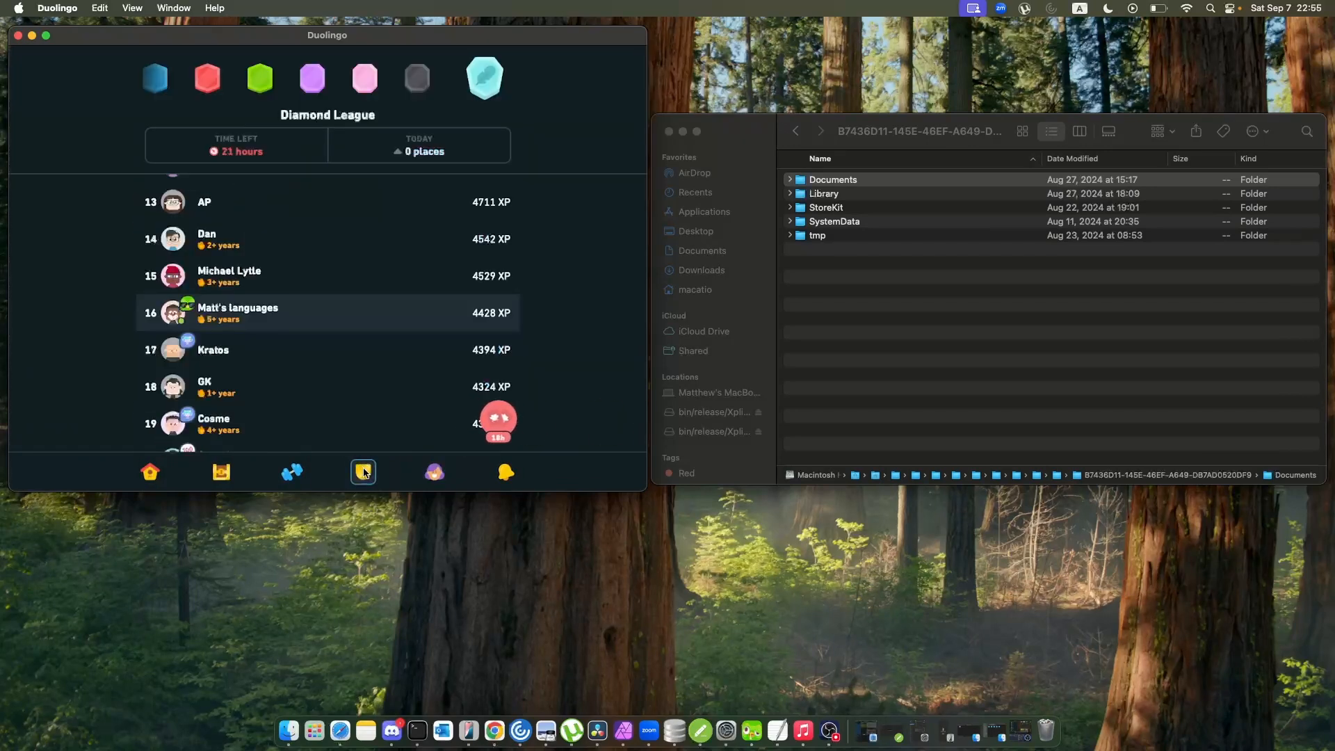
scroll(406, 324, up, 3)
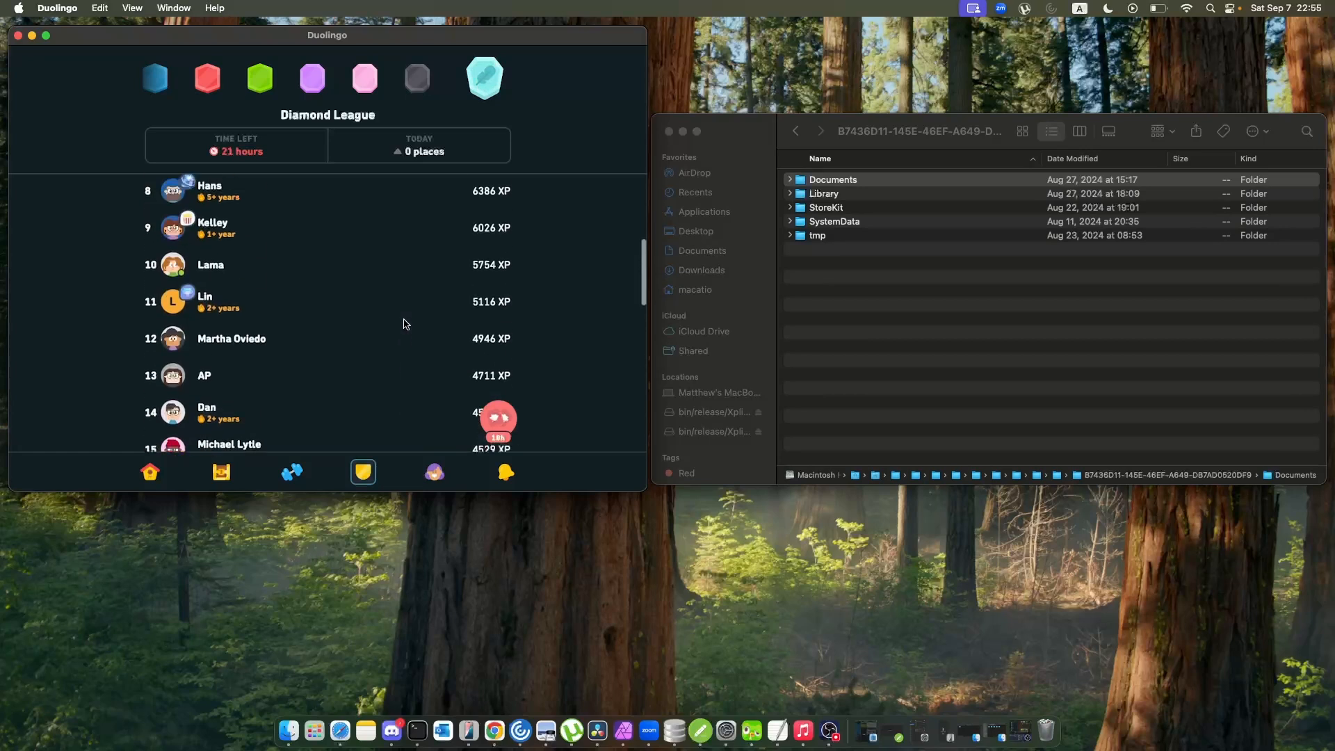
scroll(406, 324, up, 5)
scroll(405, 324, down, 5)
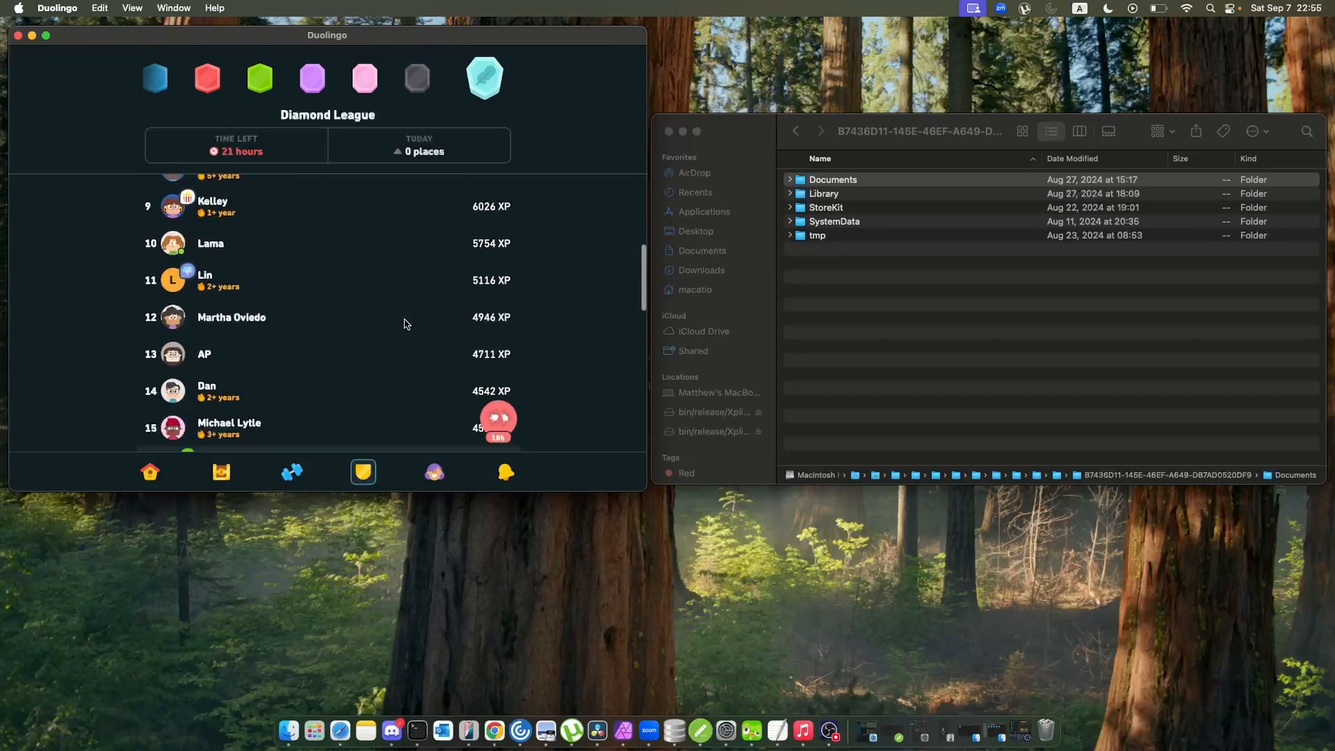
scroll(405, 324, down, 4)
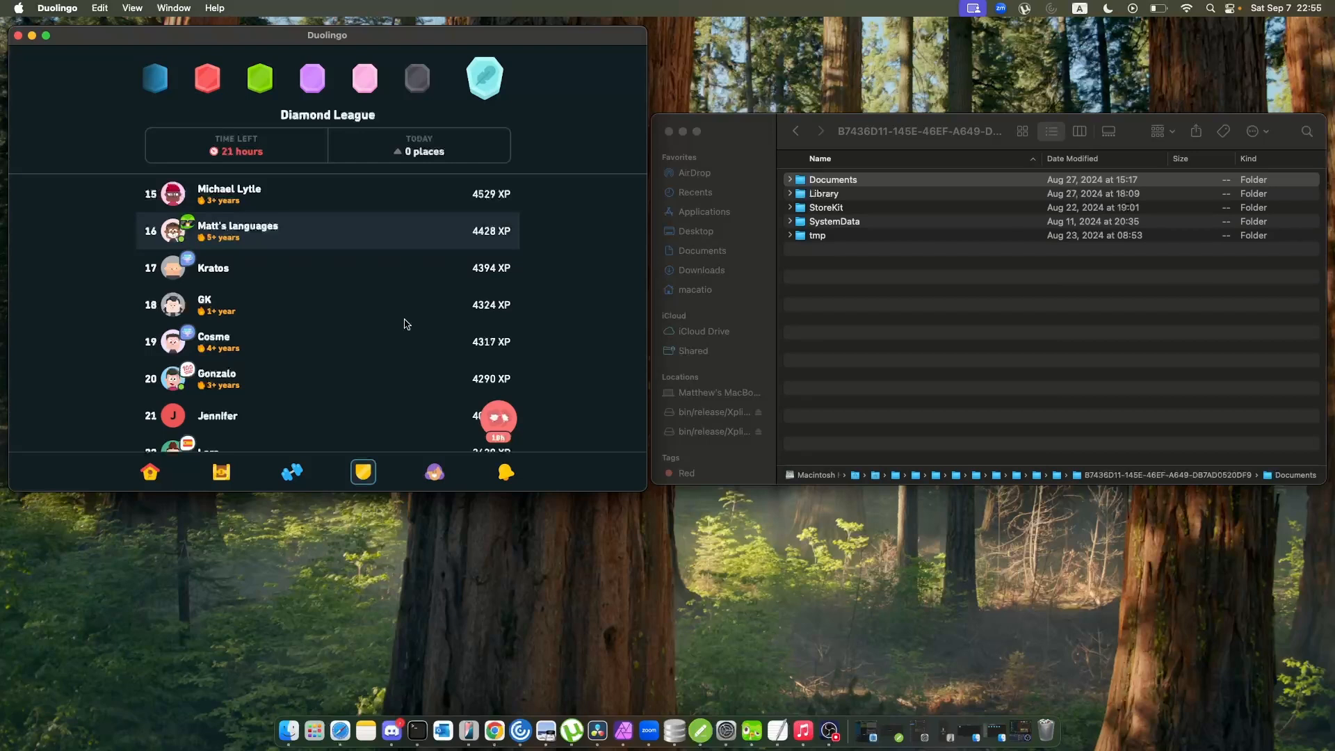
Browse the friends' recent activity posts in the feed.
click(506, 472)
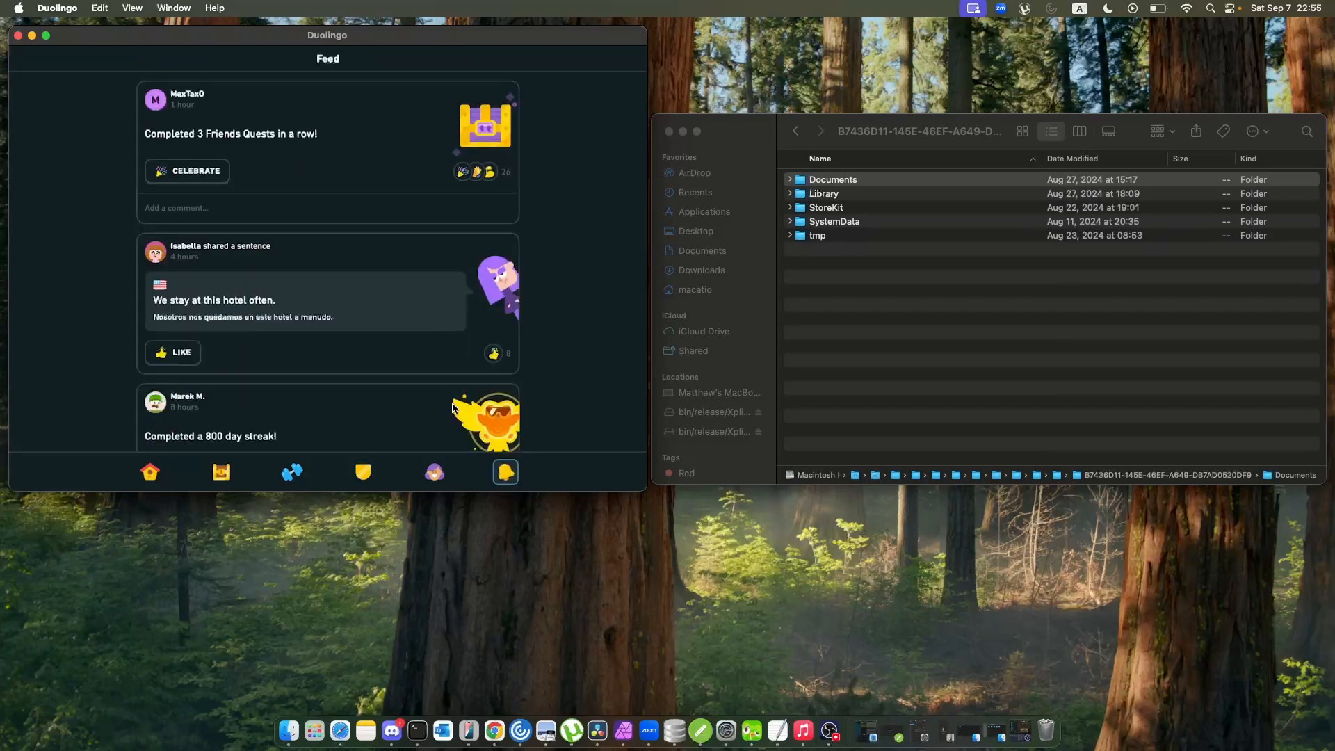
scroll(396, 305, down, 10)
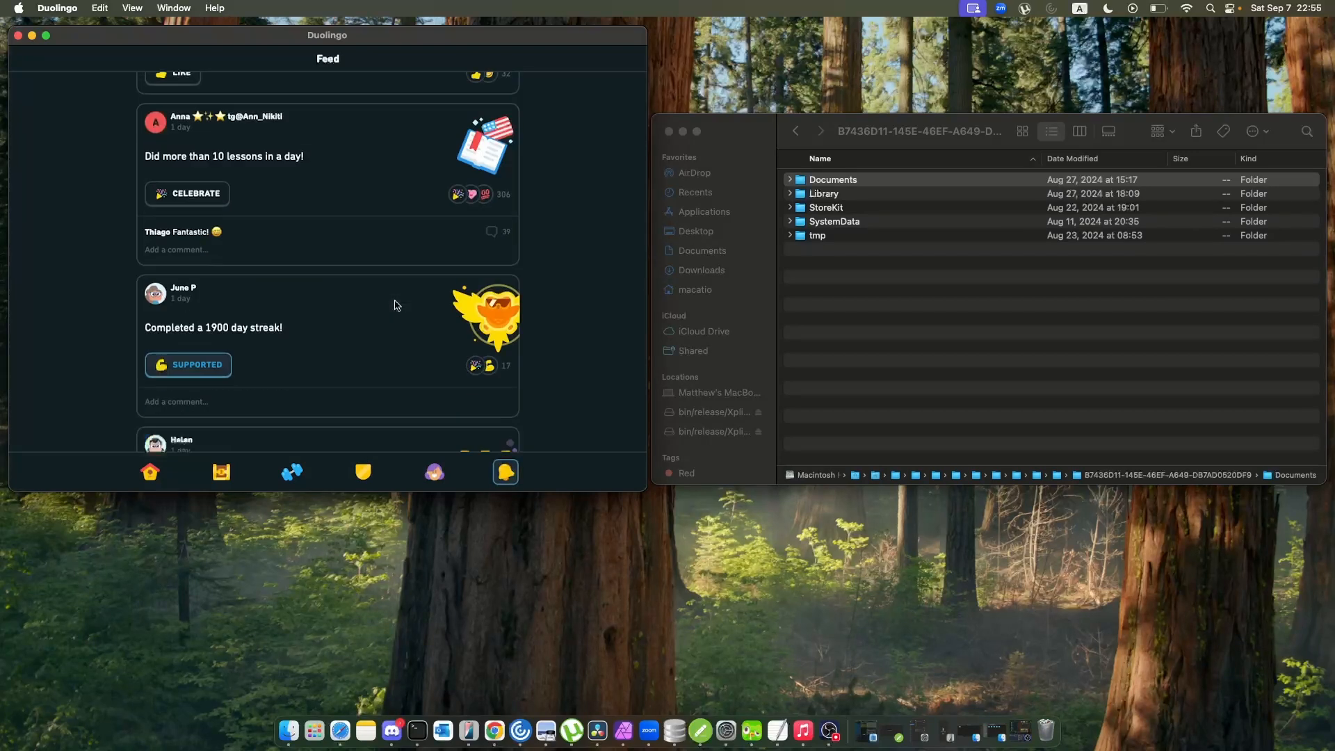
scroll(396, 305, down, 5)
scroll(396, 305, up, 4)
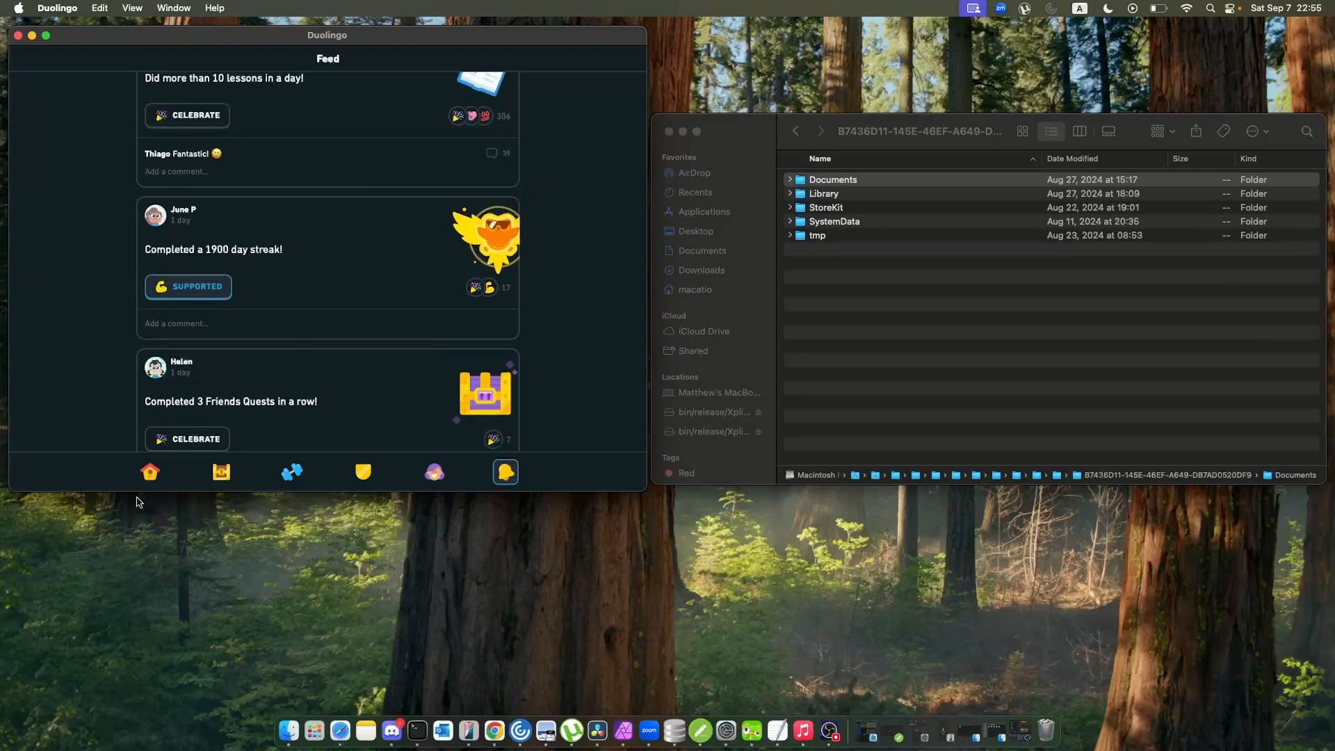
Return to the learning path, list the enrolled courses, read the details about the French Score, and close them.
click(148, 475)
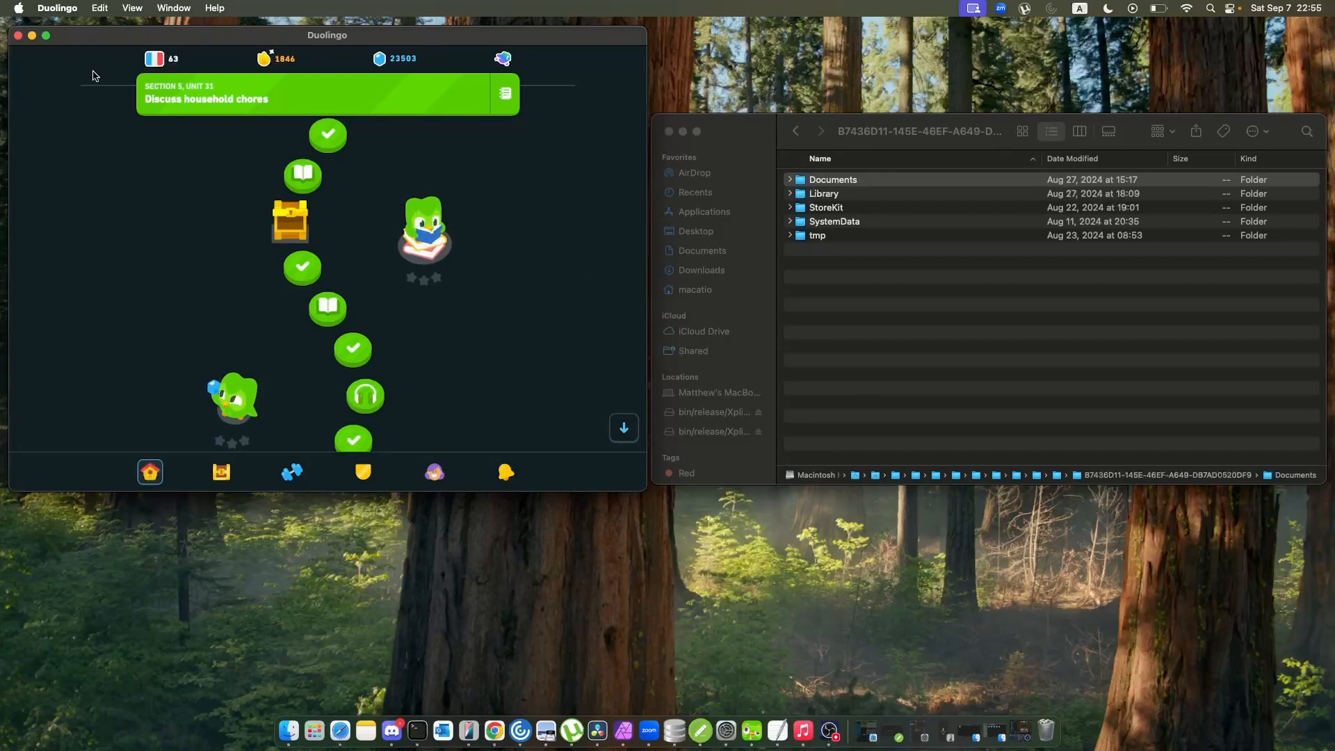
mouse_move(154, 59)
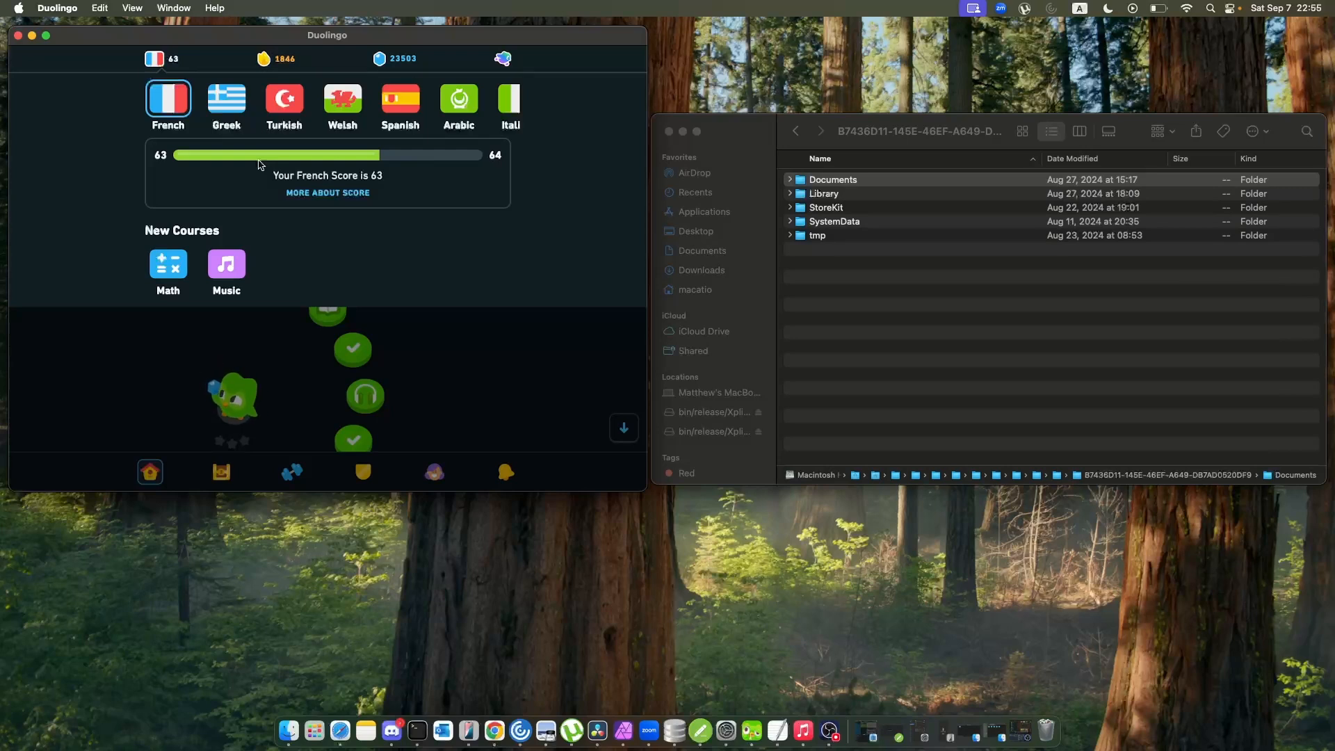
click(352, 195)
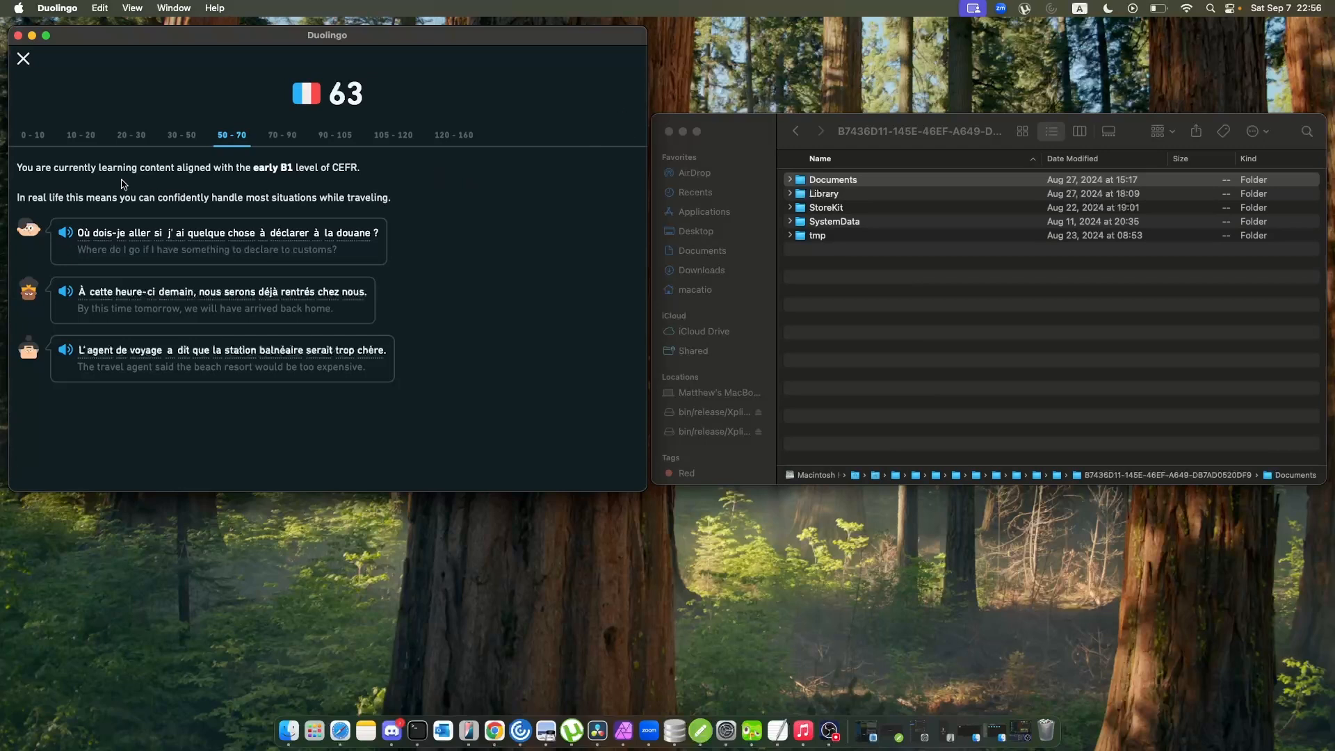
click(24, 59)
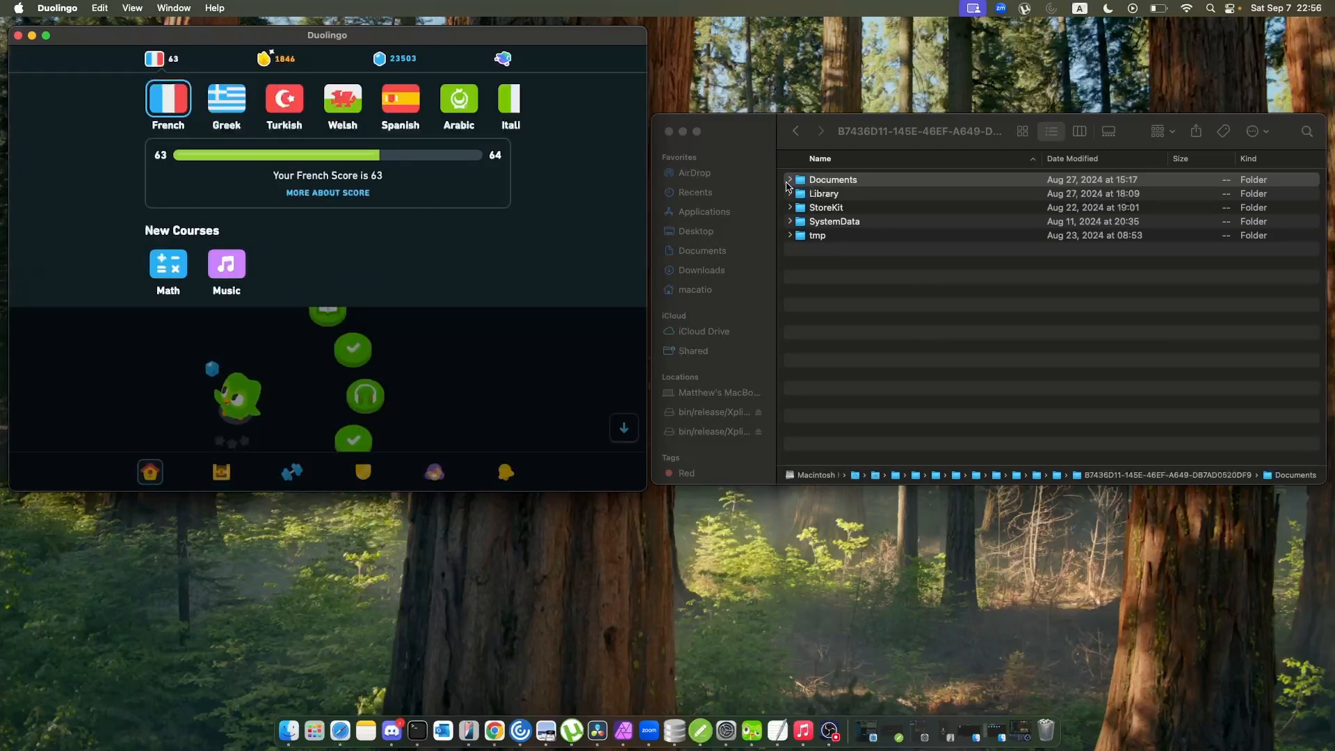
Switch to the Finder window and expand the Documents folder and its GoalsManager subfolder.
click(861, 141)
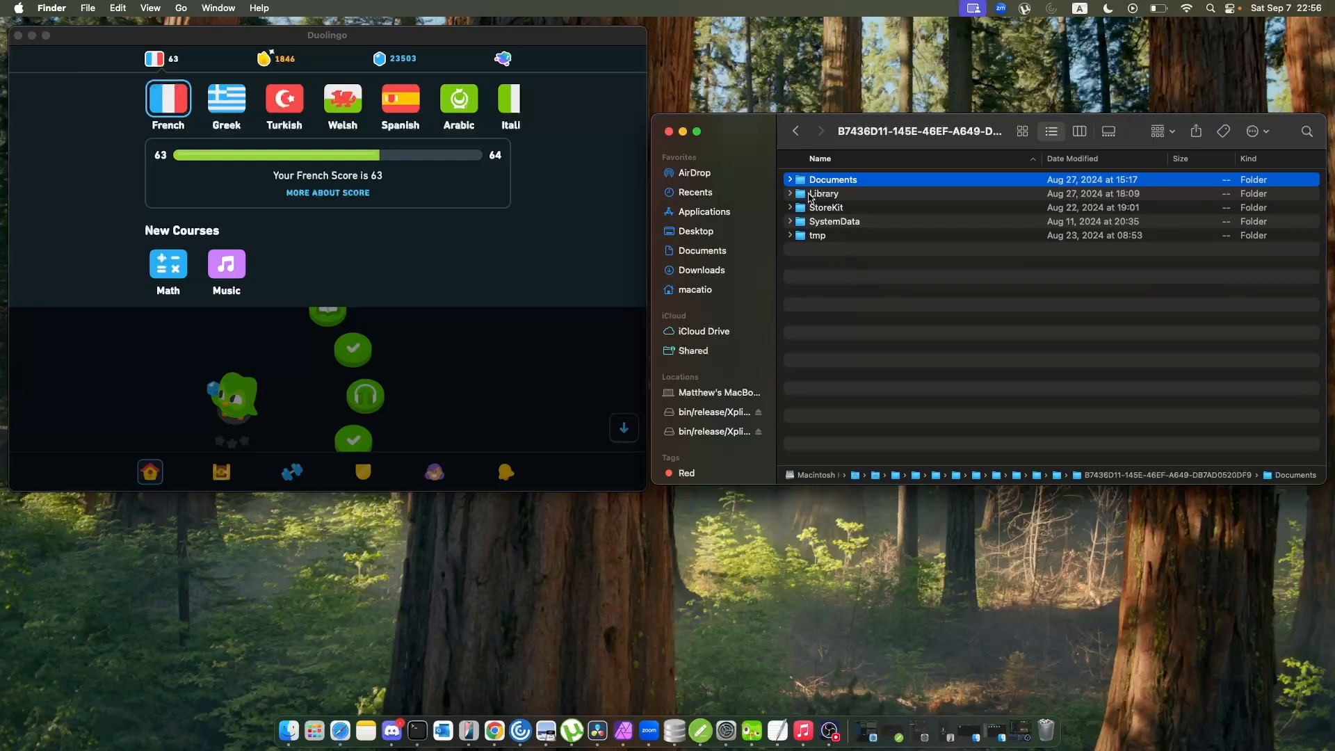
click(790, 180)
scroll(840, 245, up, 1)
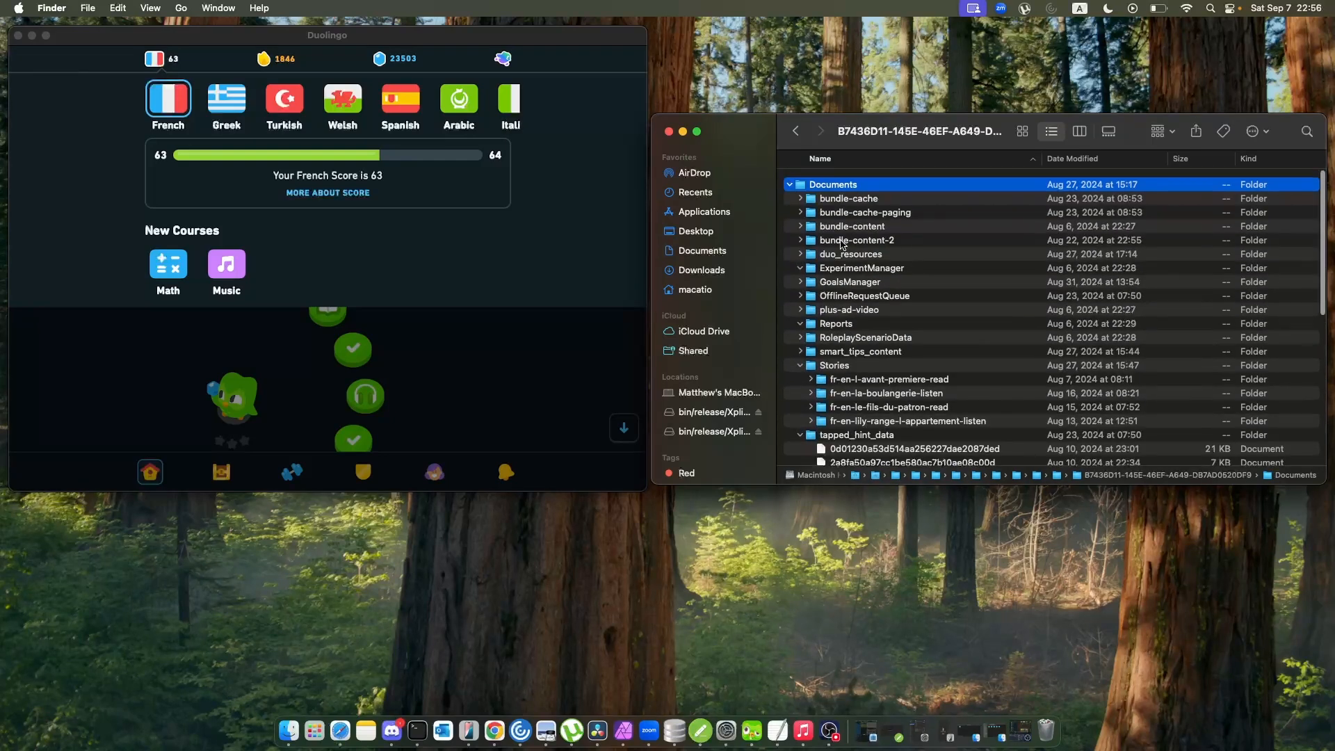
click(842, 263)
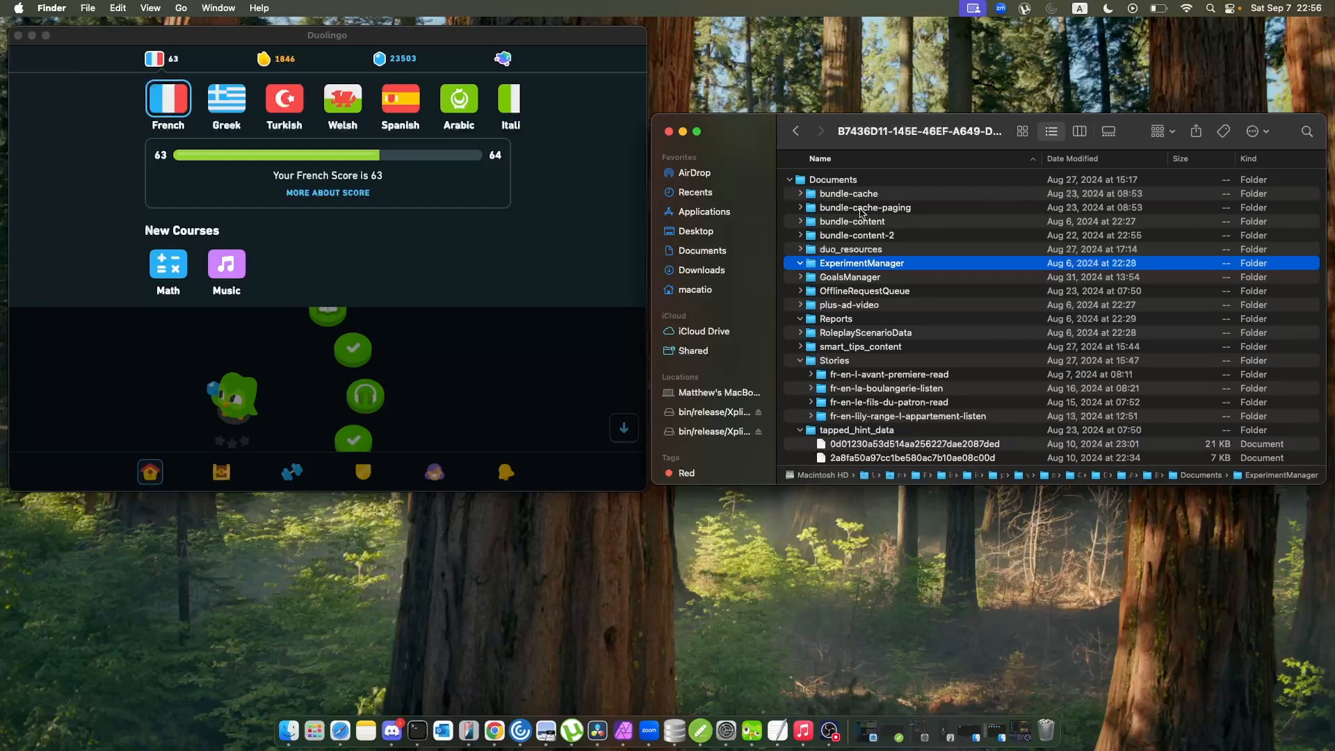
click(800, 277)
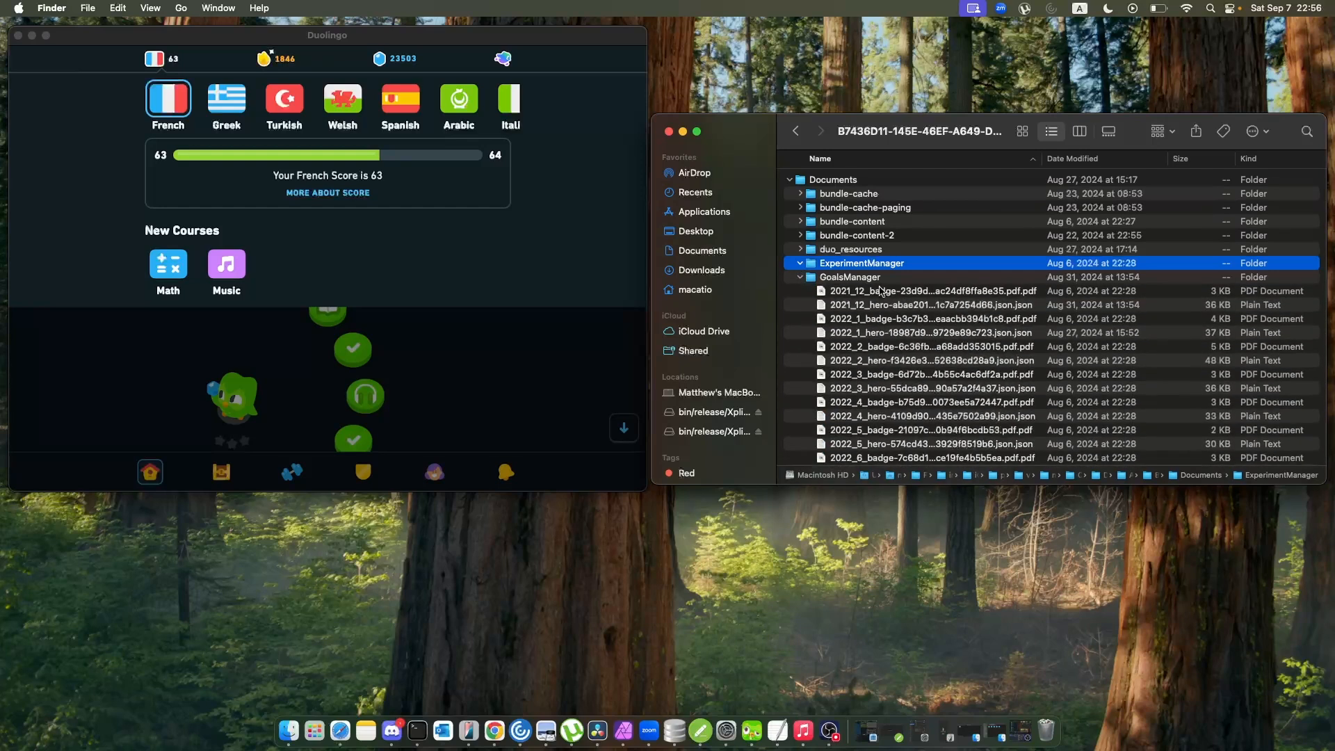
Open the 2021_12_badge PDF from GoalsManager in Preview, view the badge image, and close it.
double_click(945, 295)
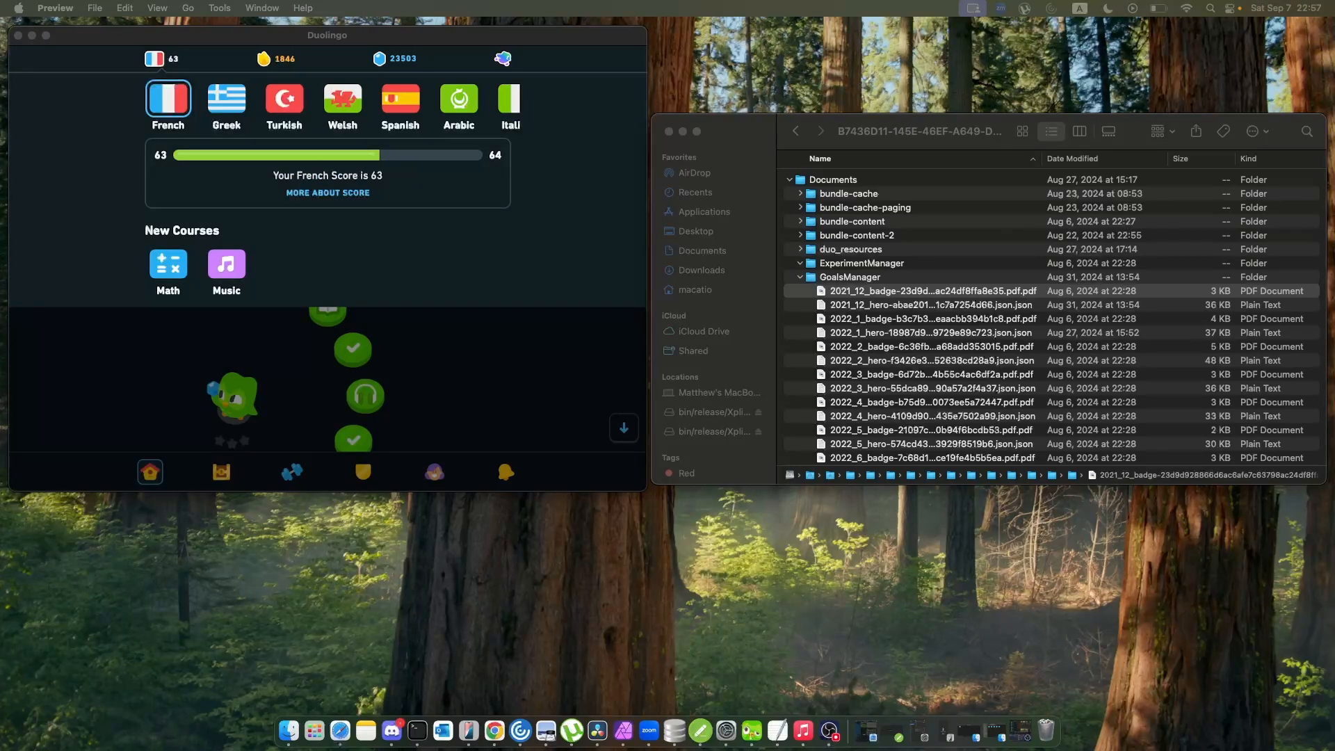
drag(0, 64, 89, 75)
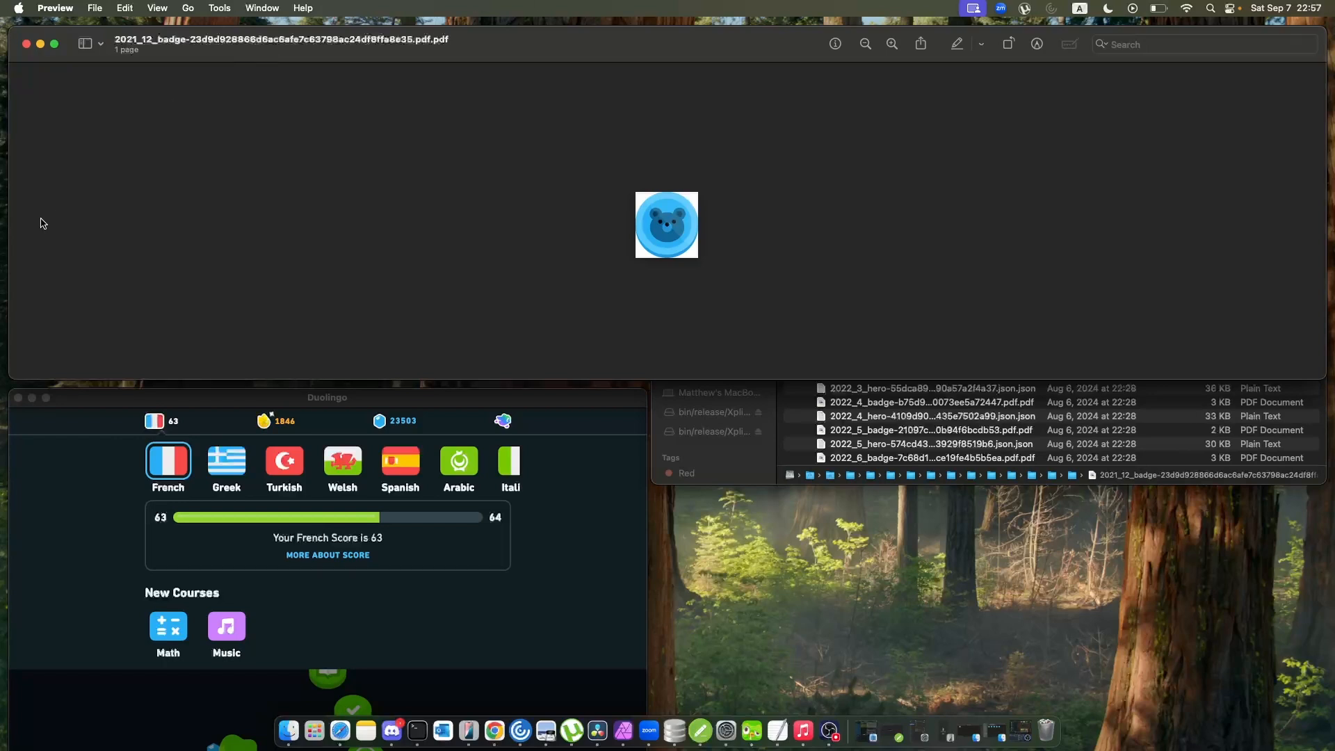
click(27, 44)
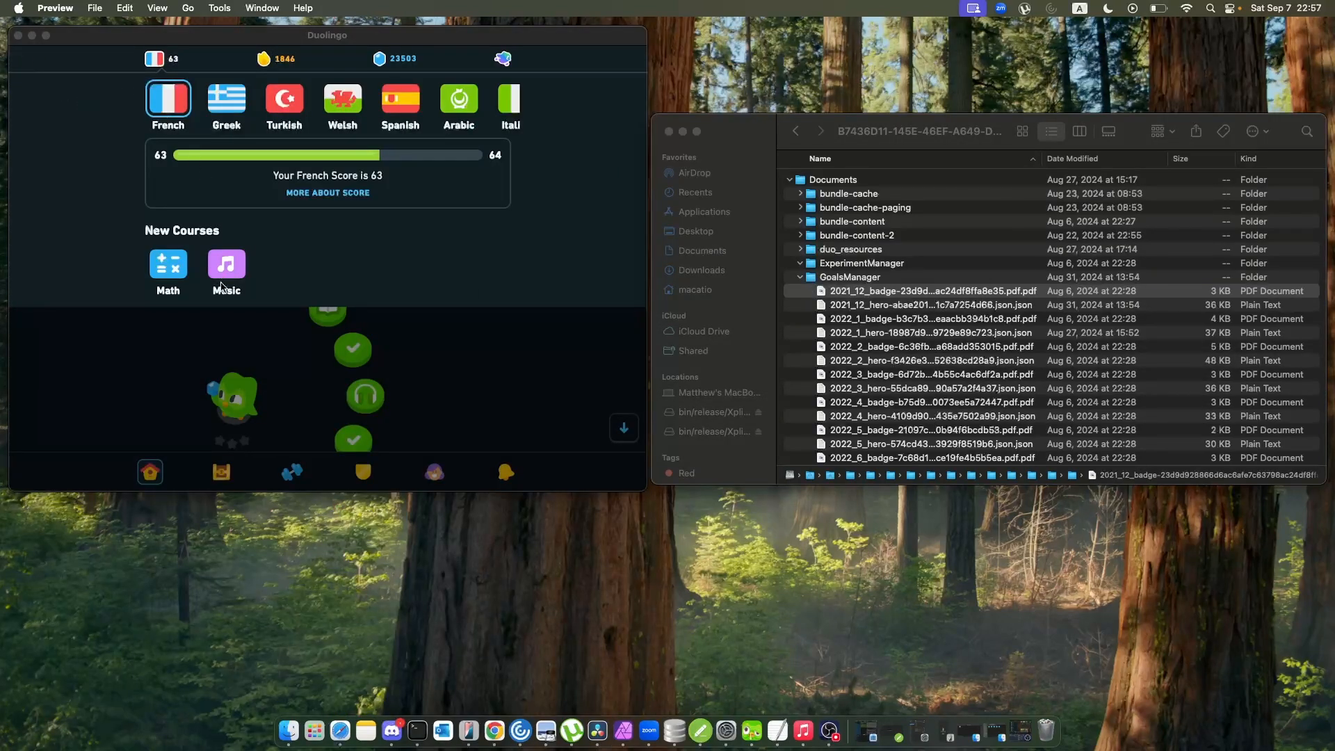
Return to Duolingo, close the course list, and browse the monthly badges from 2024 back to 2021.
click(306, 422)
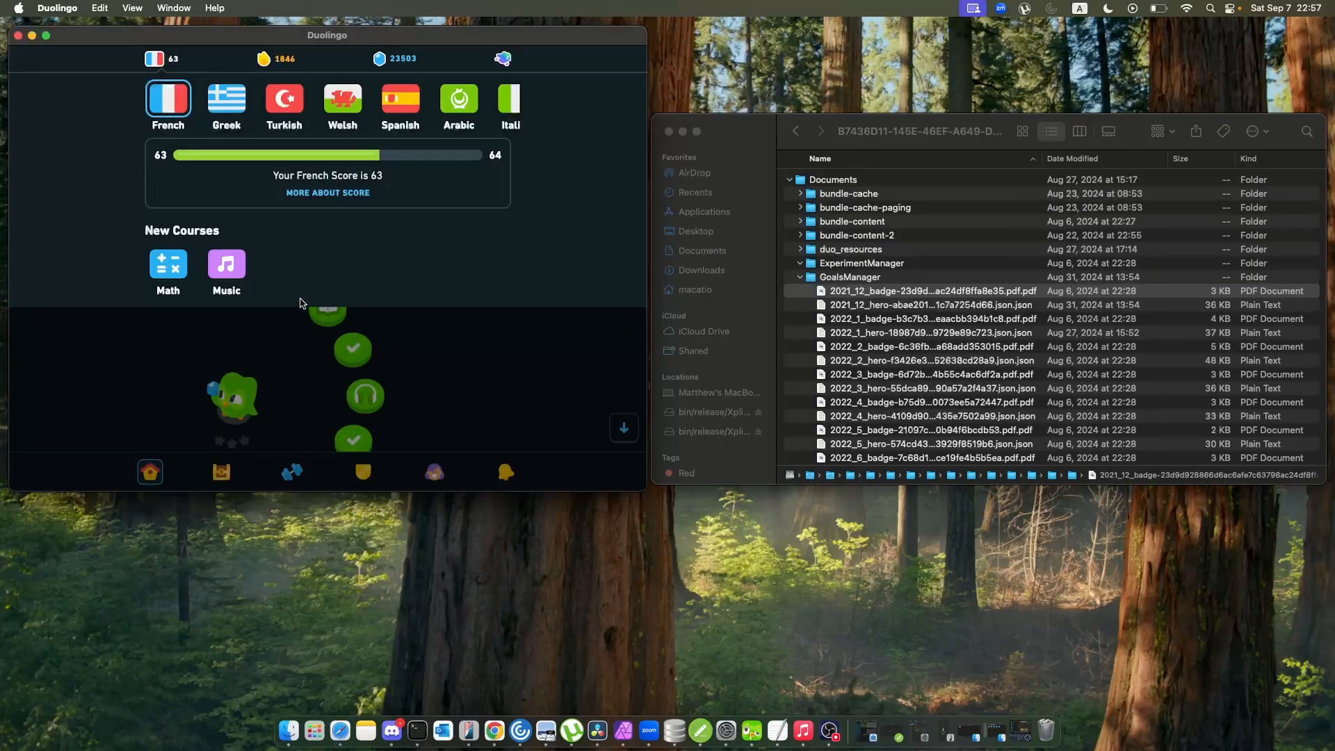
click(287, 331)
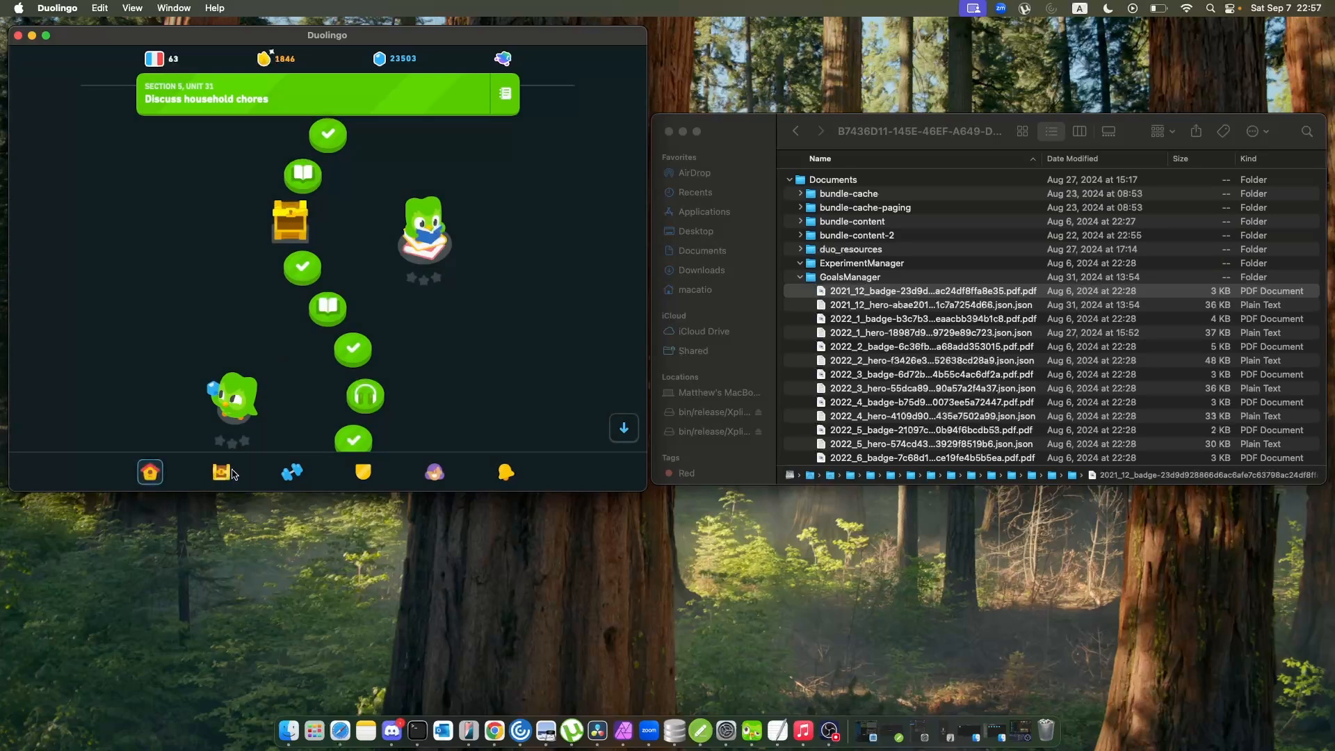
click(221, 472)
scroll(281, 238, down, 10)
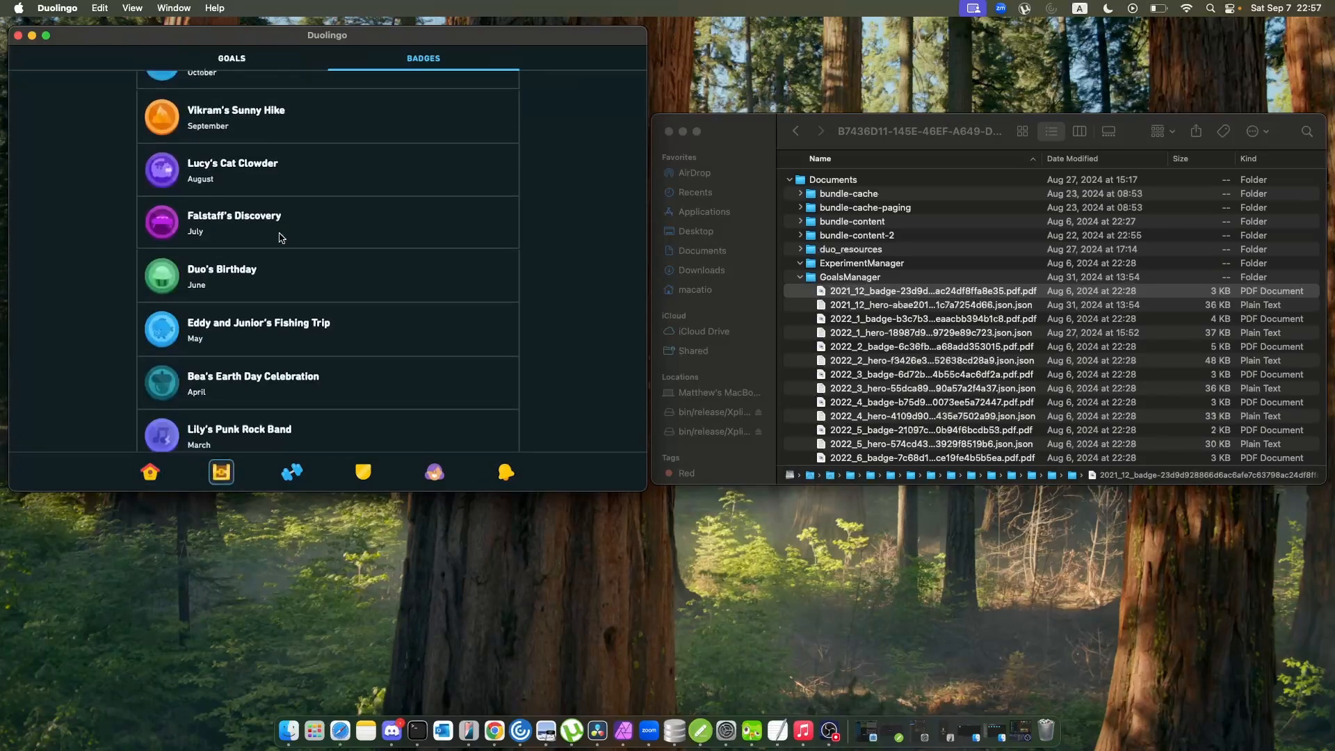
scroll(281, 238, down, 20)
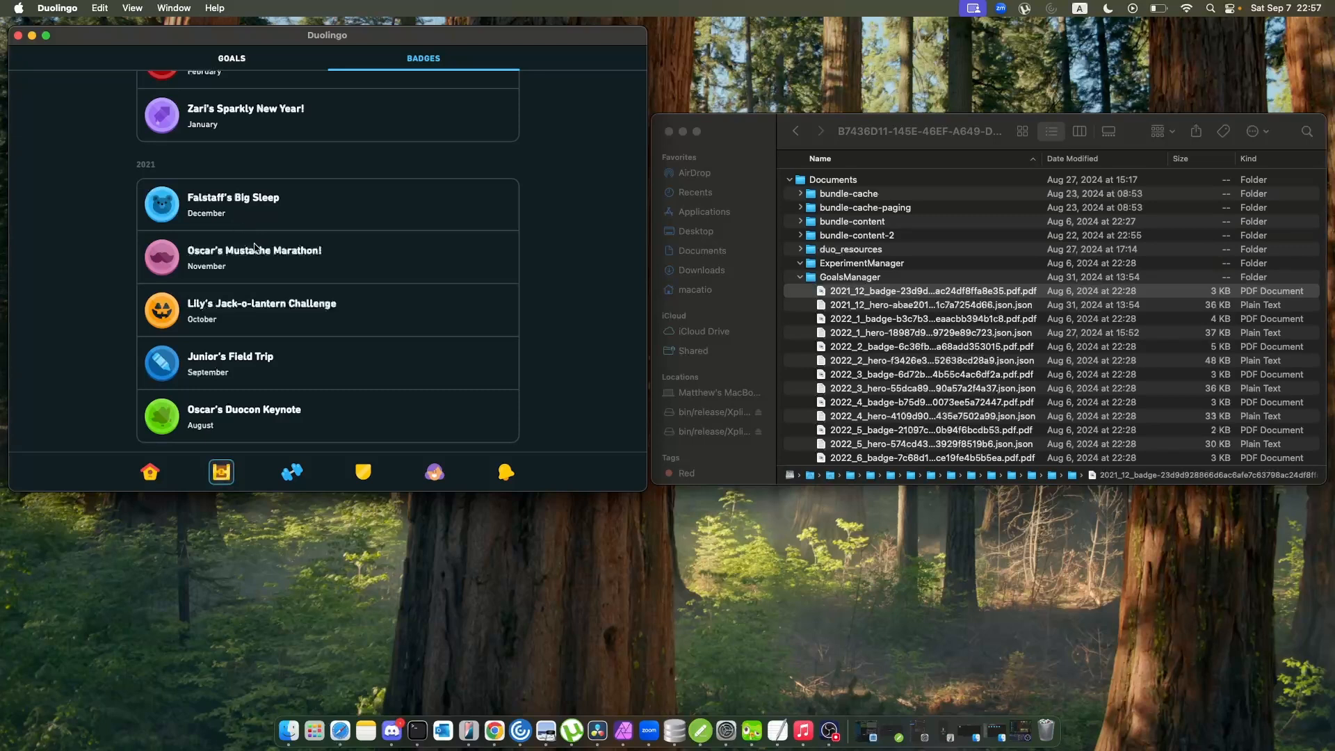
scroll(300, 372, up, 1)
scroll(301, 372, up, 20)
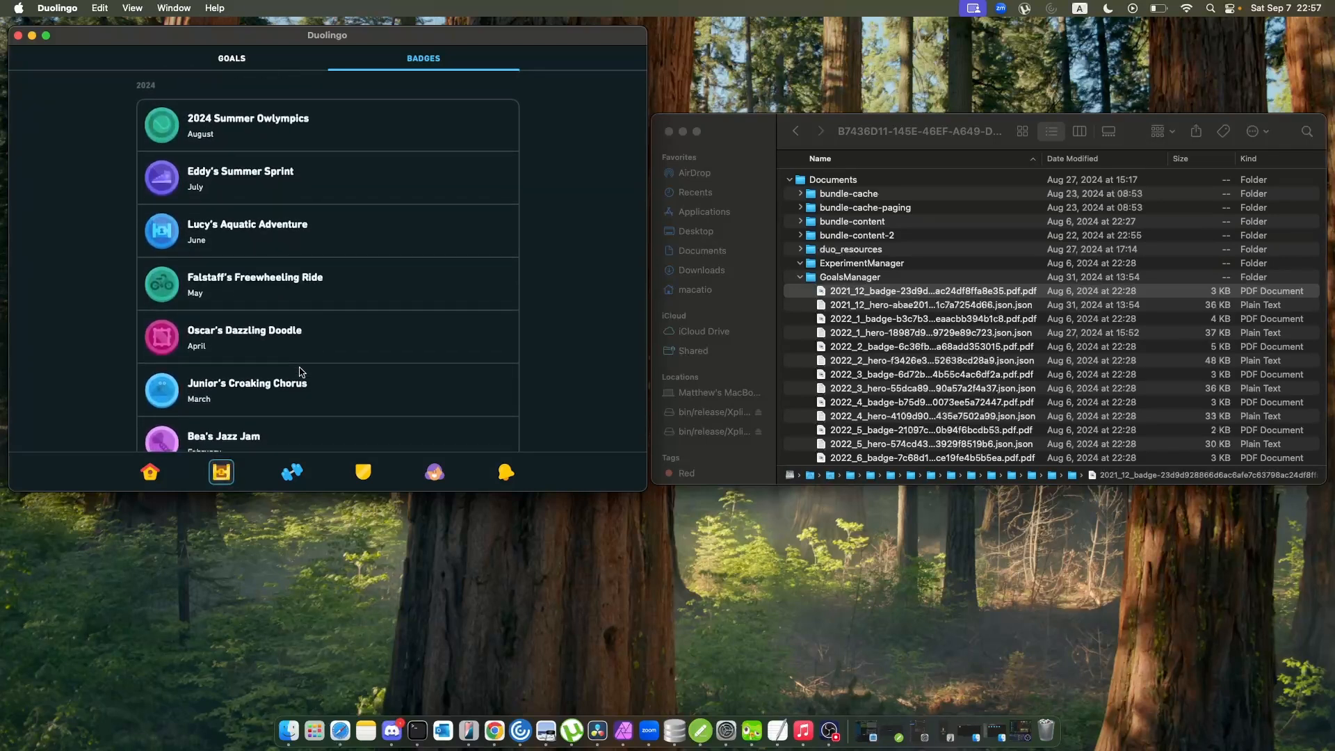
scroll(301, 372, down, 5)
scroll(300, 372, up, 5)
scroll(301, 372, down, 1)
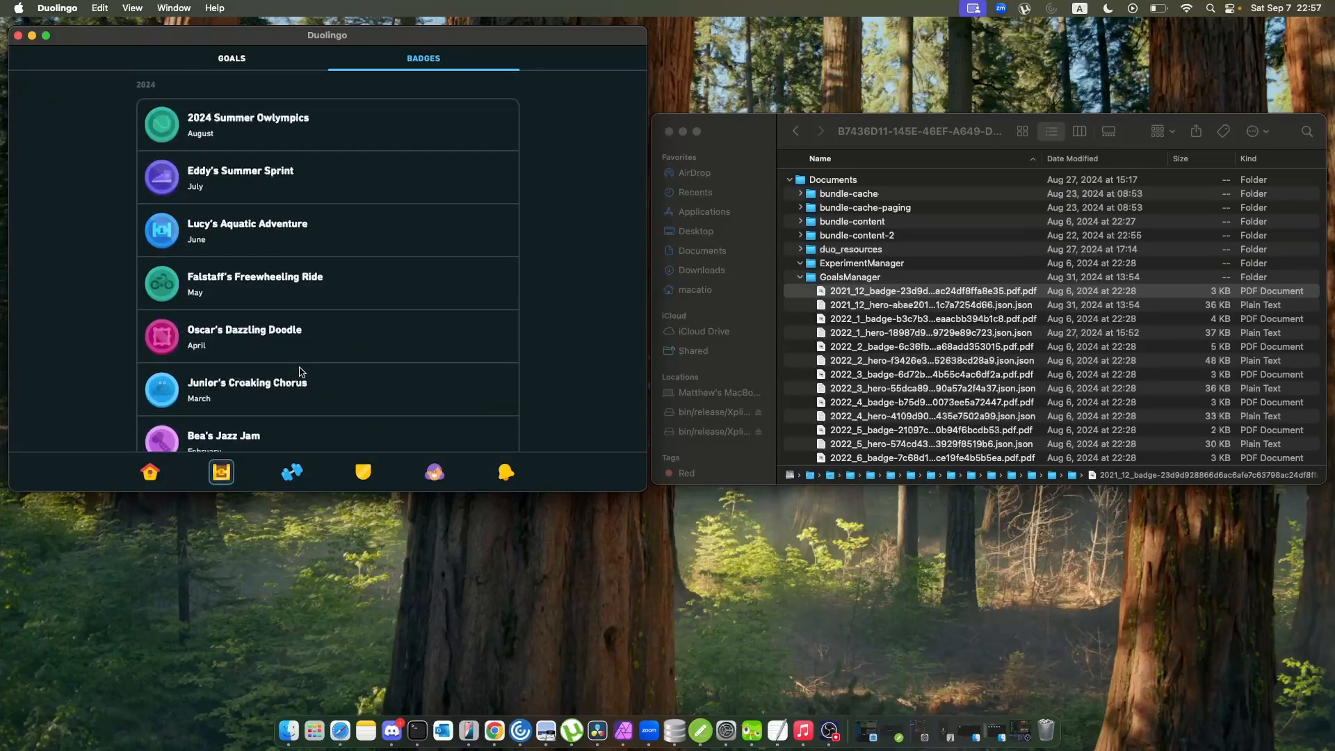
Open the 2021_12_hero JSON file from GoalsManager, compare it with Duolingo's 2021 badges, and close the file.
scroll(841, 319, down, 3)
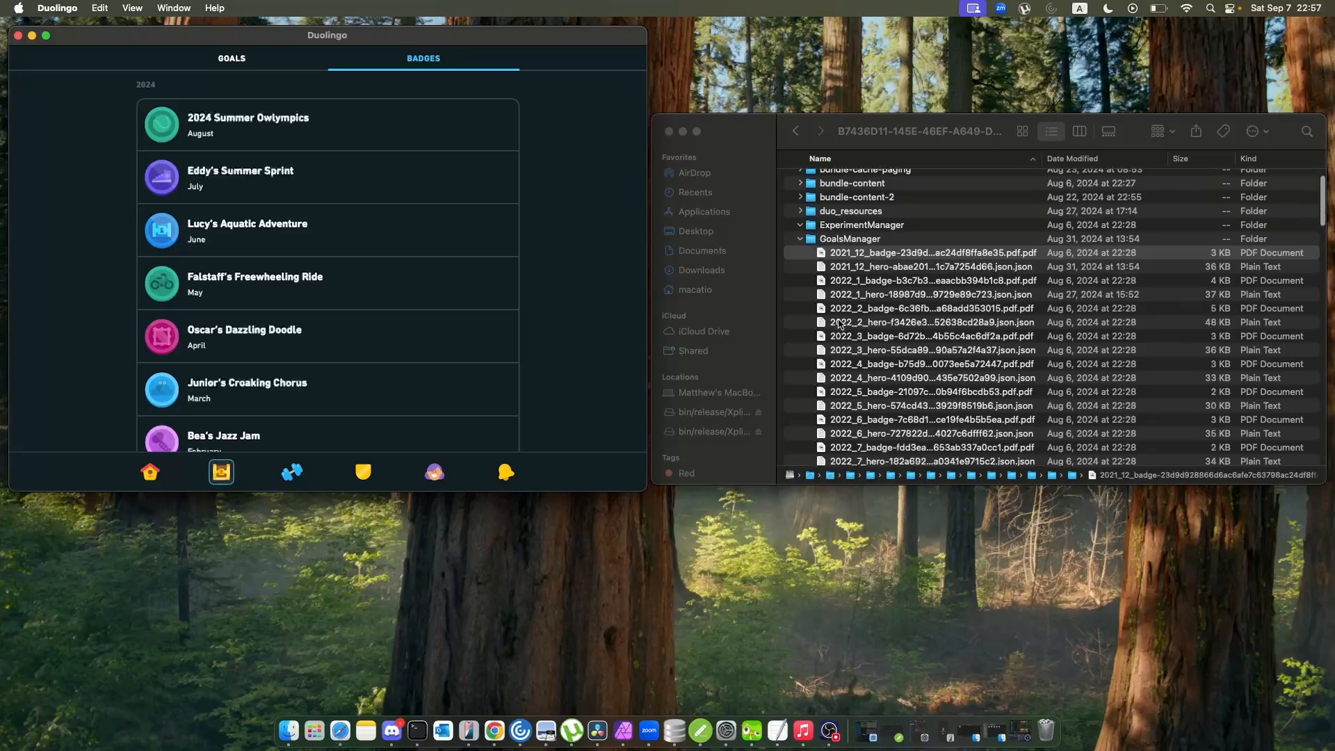
click(980, 270)
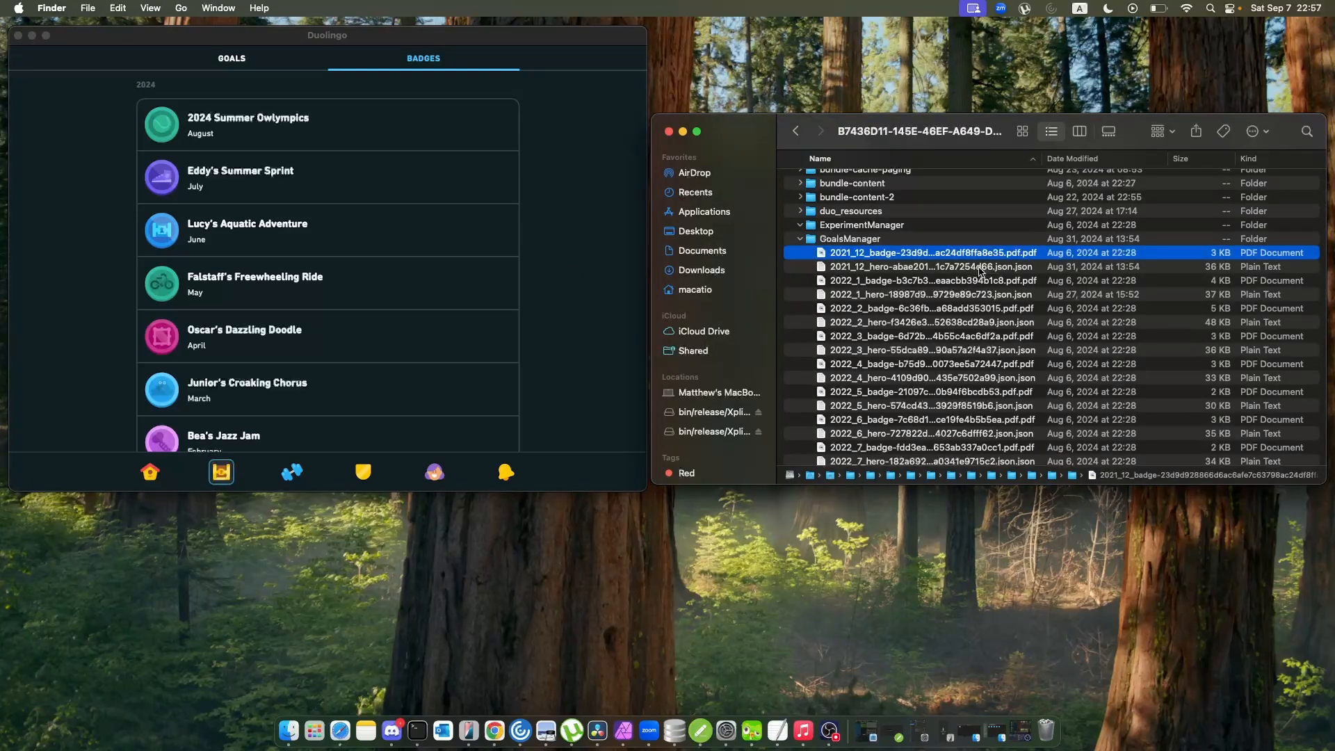
double_click(979, 270)
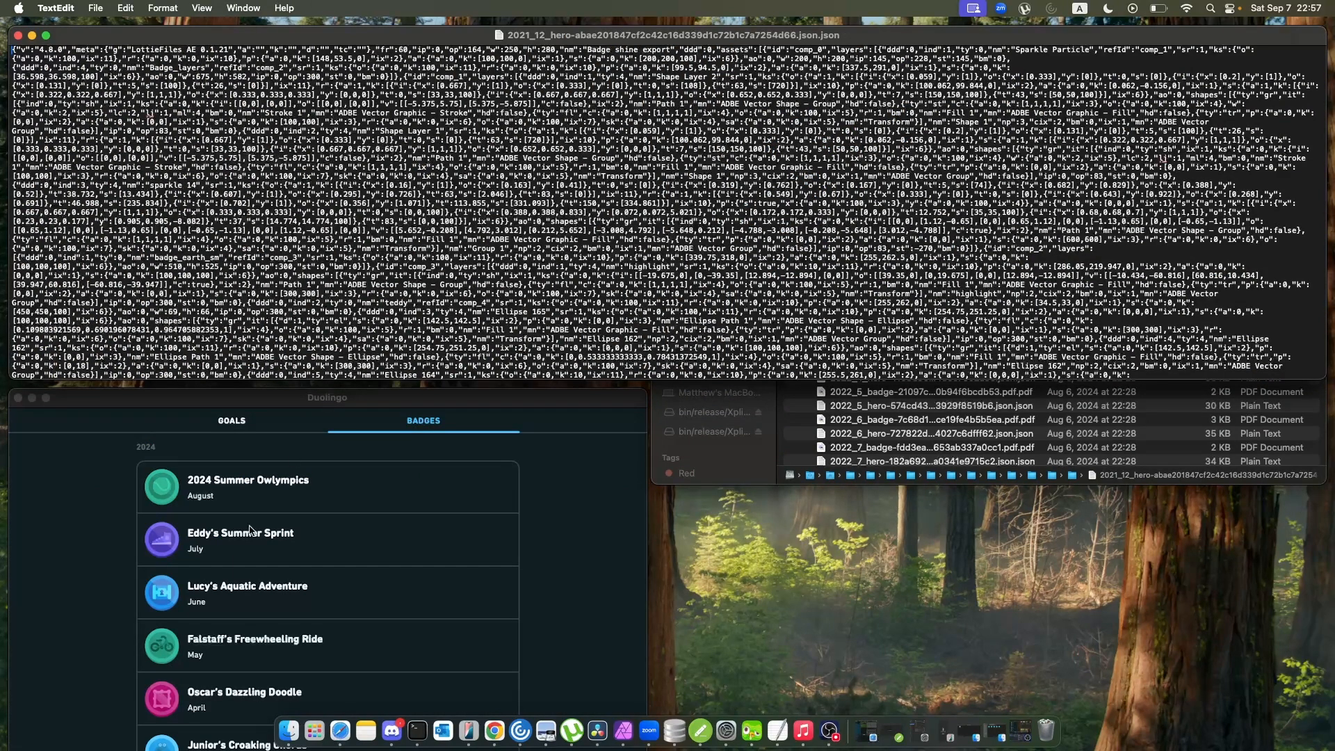
scroll(231, 578, down, 15)
scroll(232, 578, down, 5)
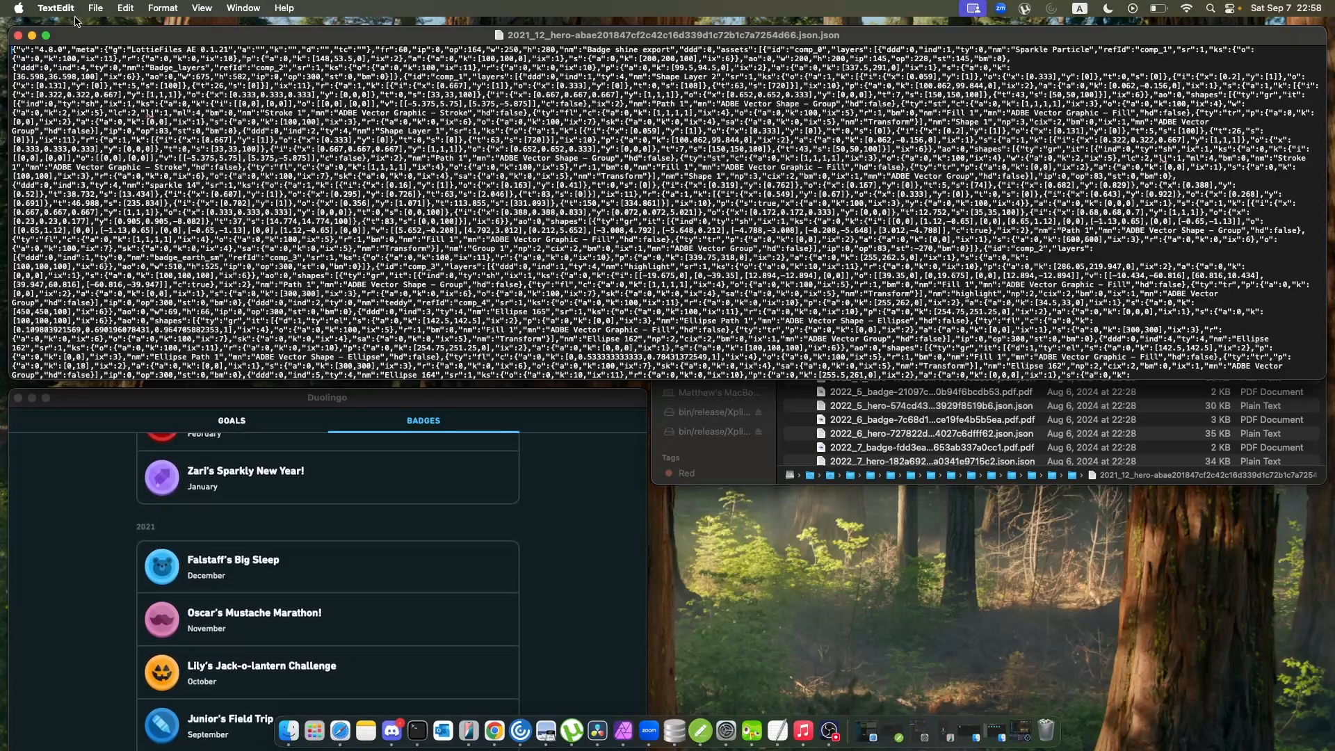
click(17, 35)
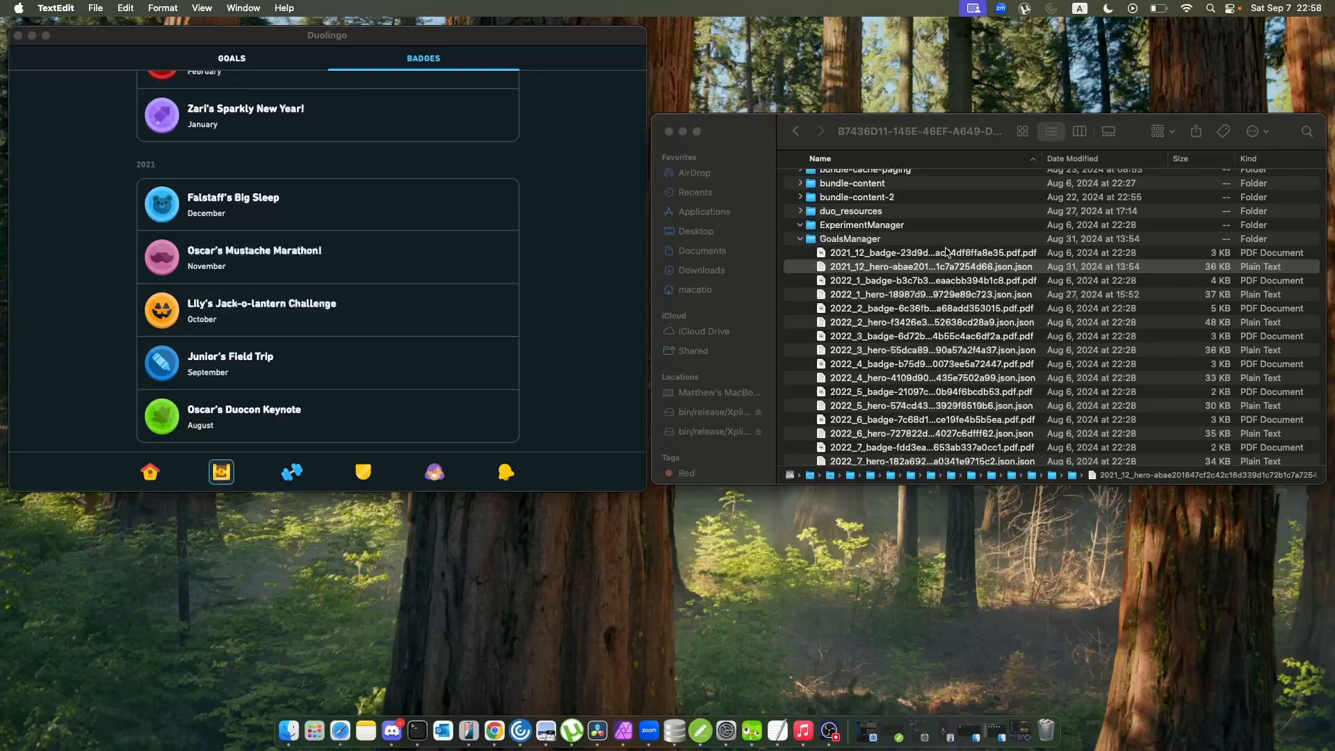
Look through the remaining GoalsManager files in Finder and open the monthly_2021_03_badge_flat PDF.
scroll(974, 306, down, 10)
scroll(974, 305, down, 10)
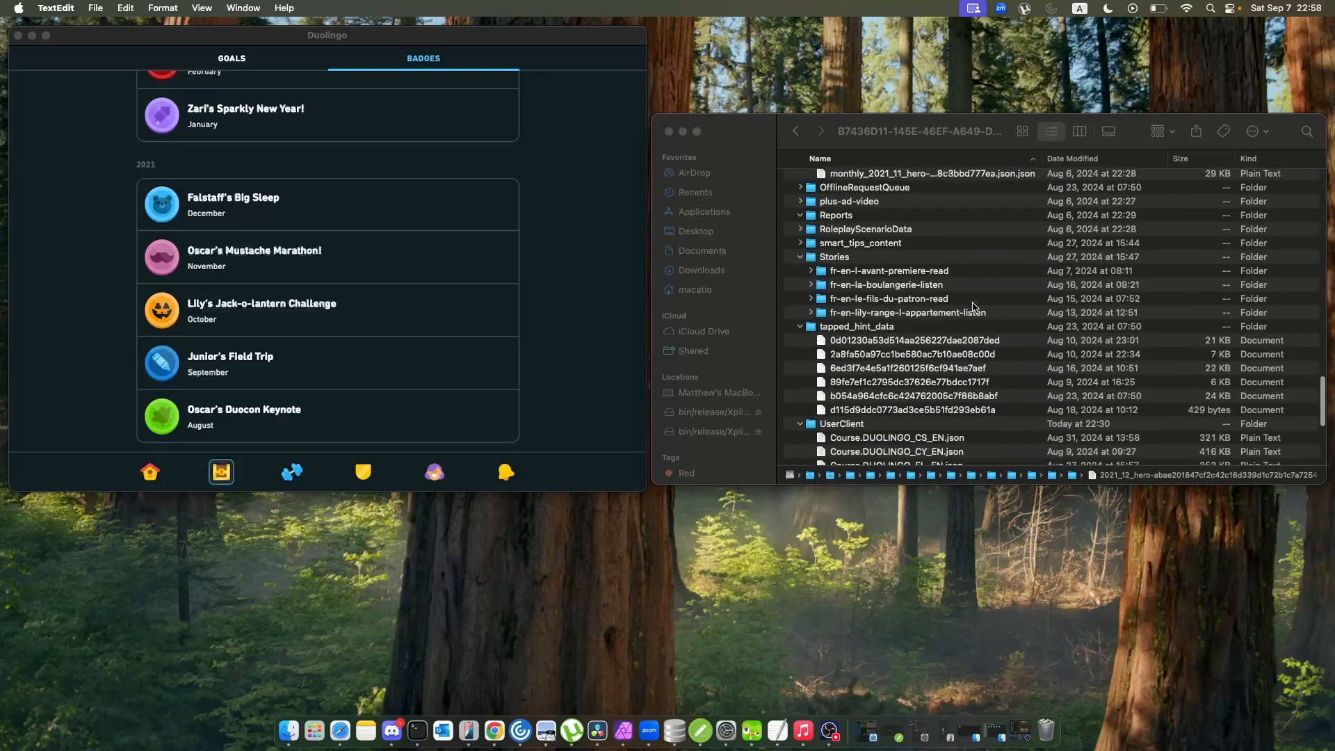
scroll(974, 306, up, 5)
scroll(974, 306, up, 8)
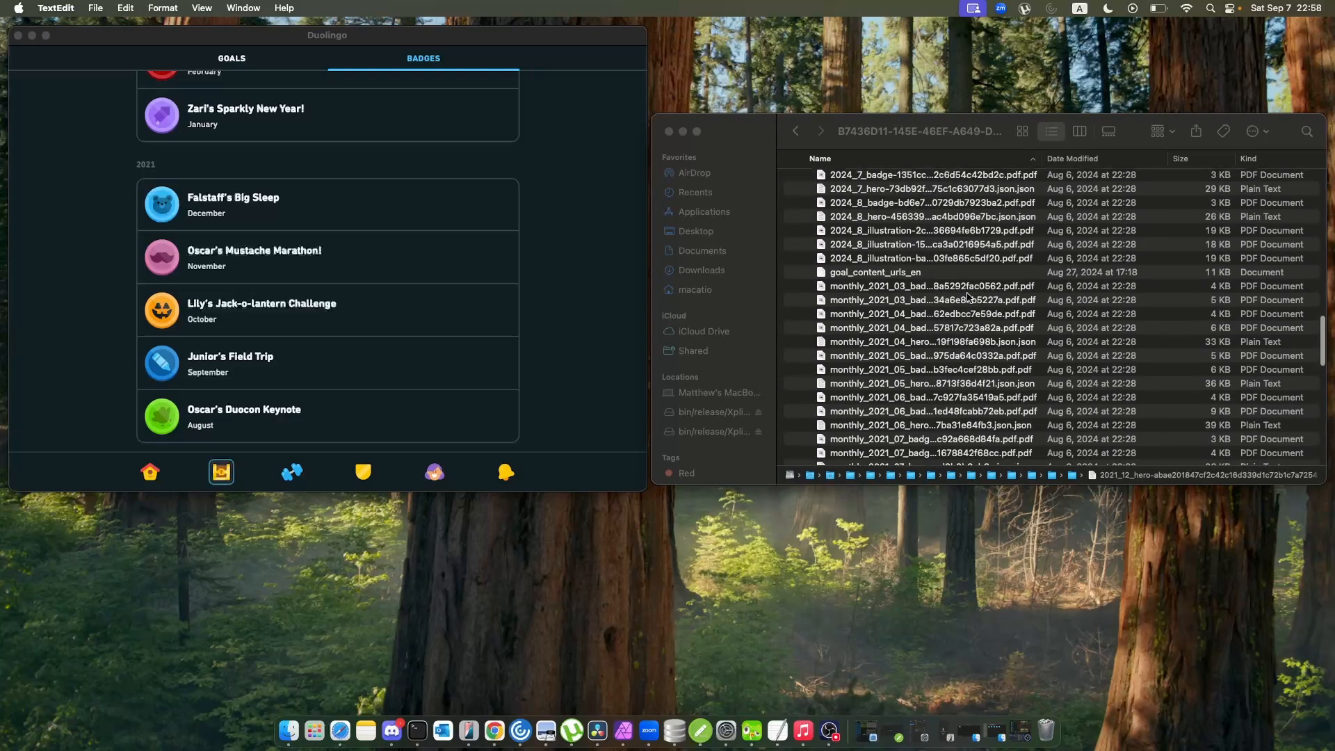
click(966, 287)
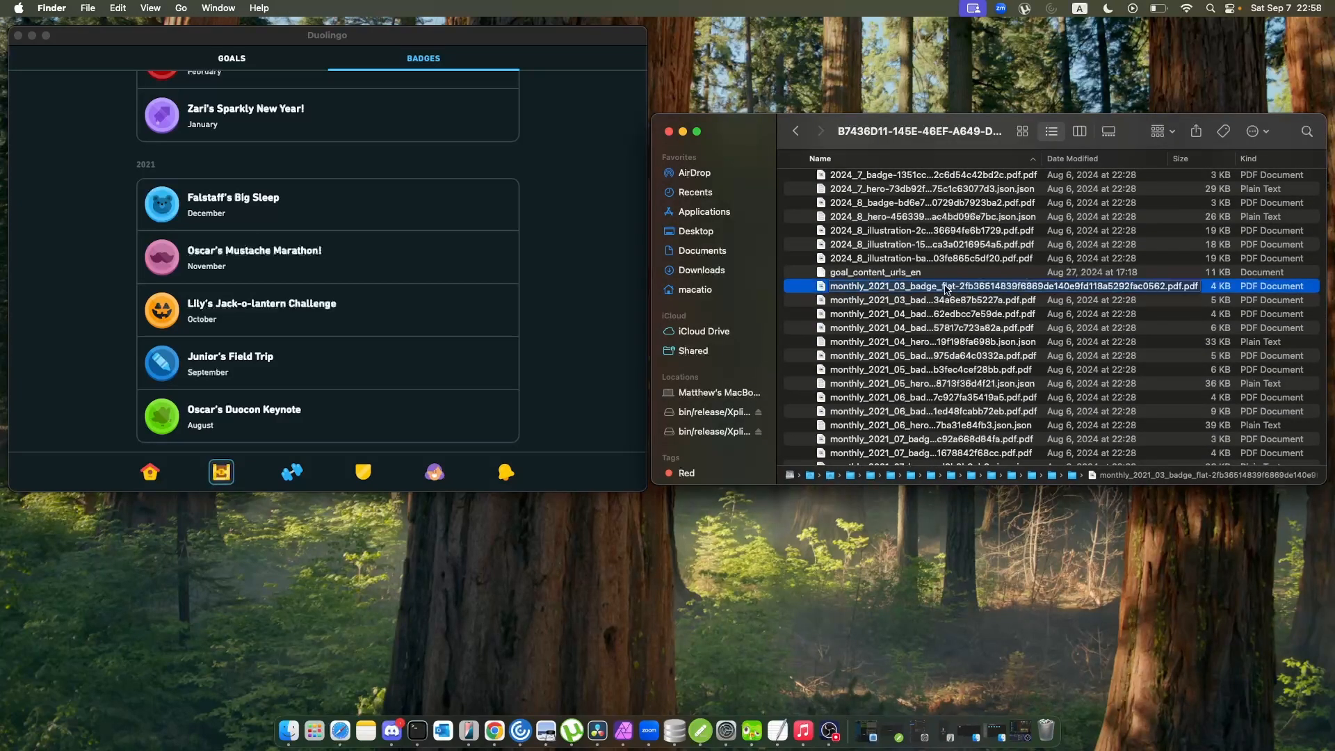
double_click(946, 288)
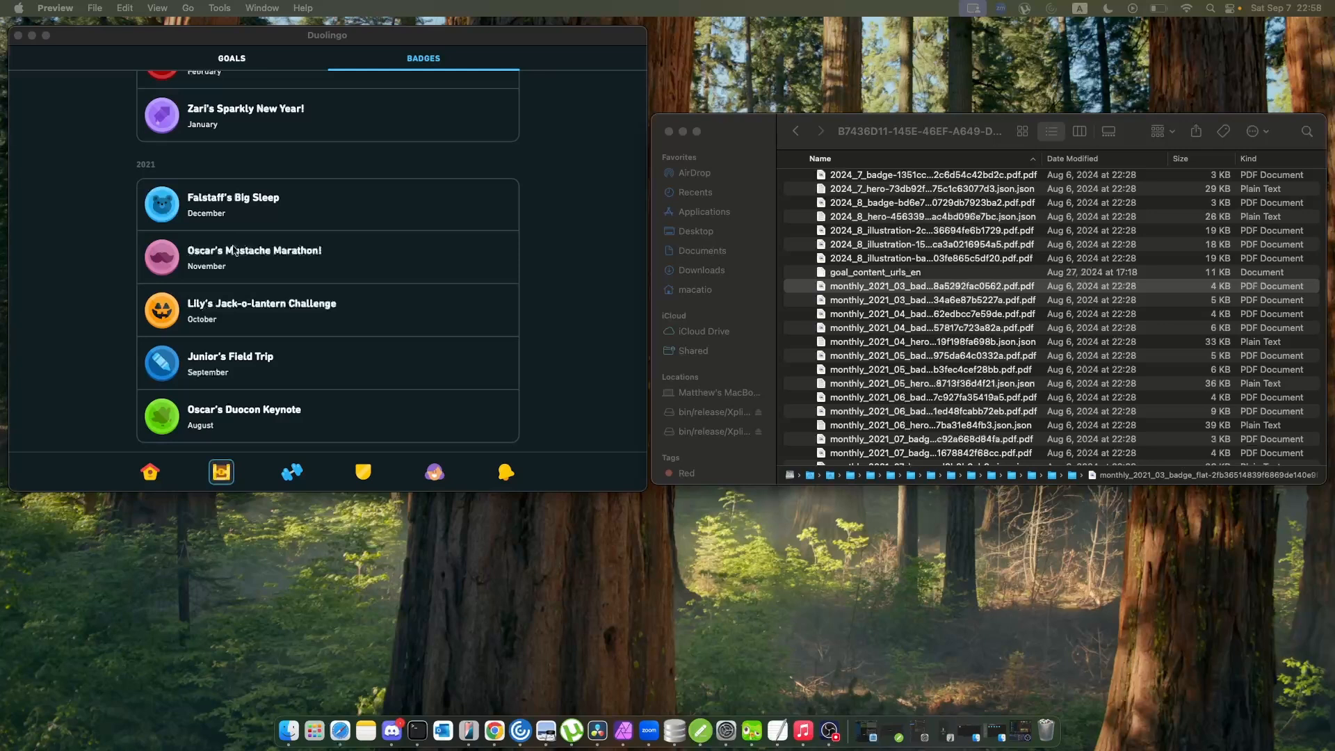
Open the goal_content_urls_en file from GoalsManager, read its asset URLs through to the end, and close it.
scroll(1013, 296, down, 1)
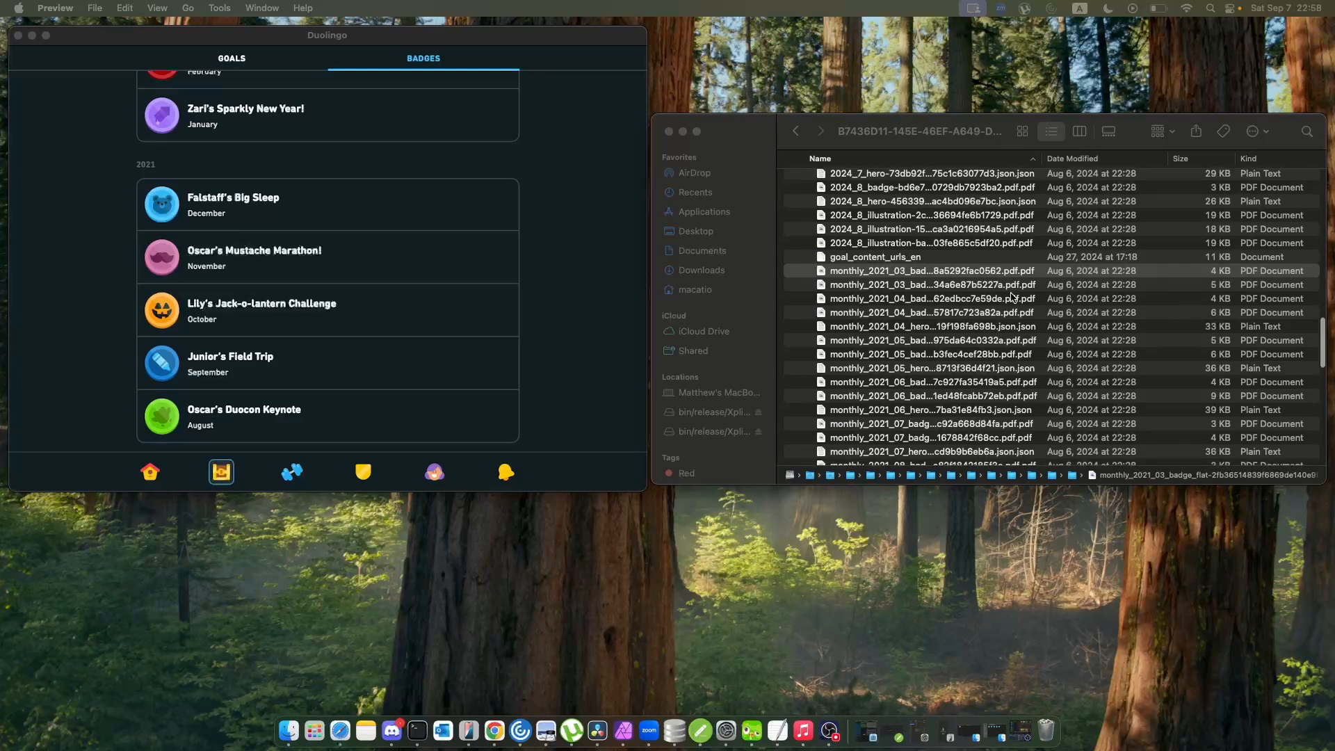
double_click(917, 258)
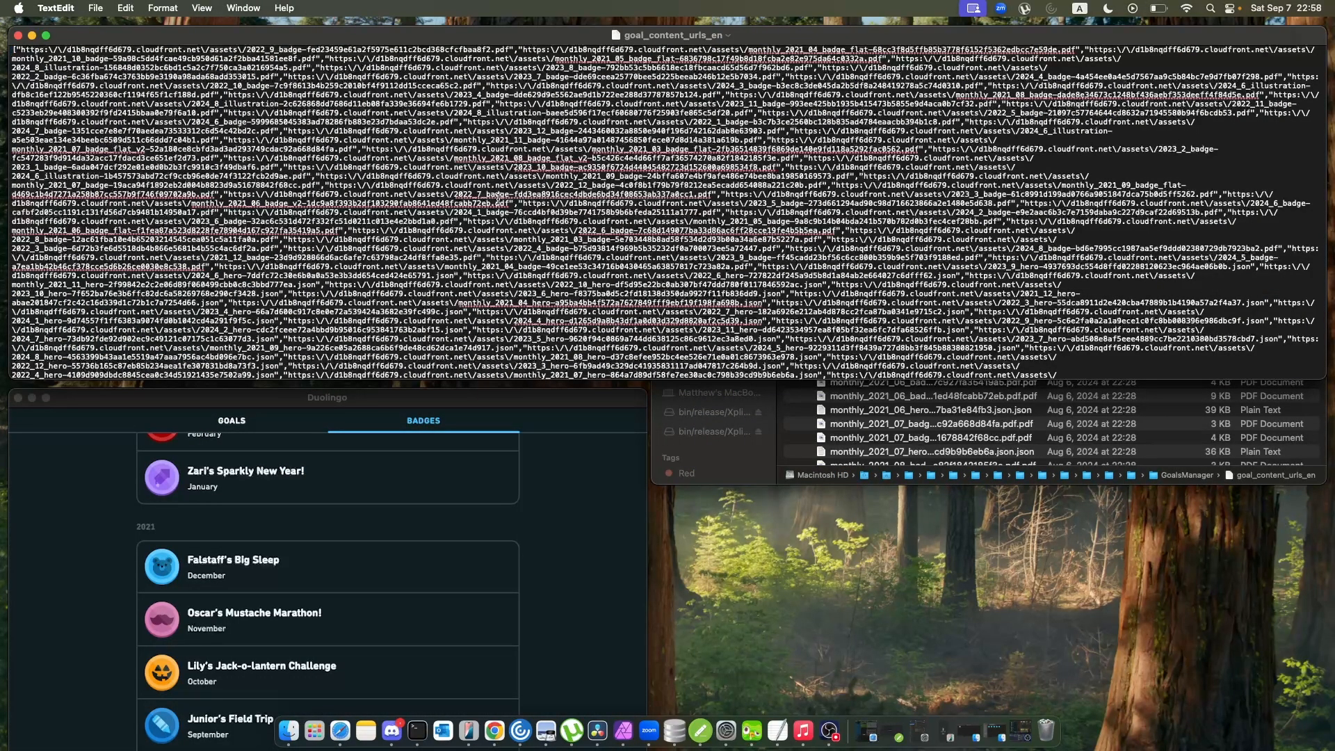
scroll(655, 254, down, 3)
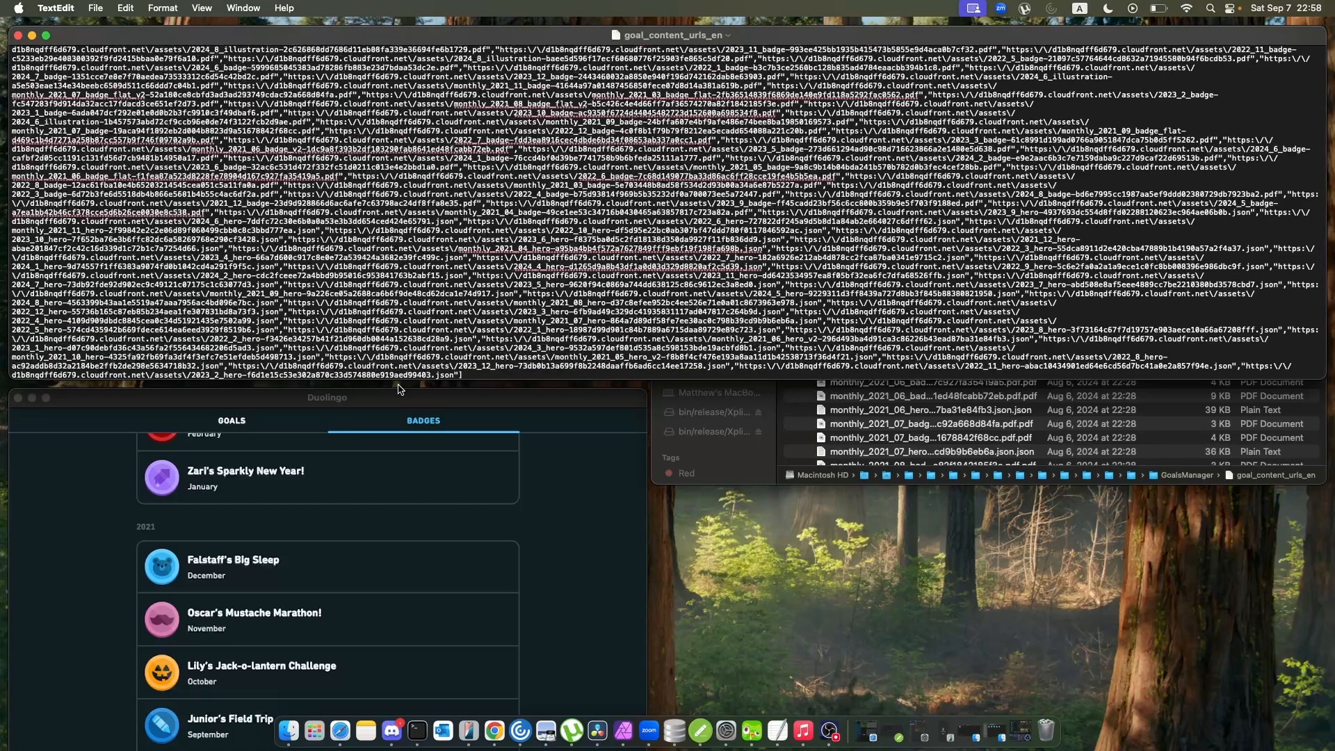
click(217, 493)
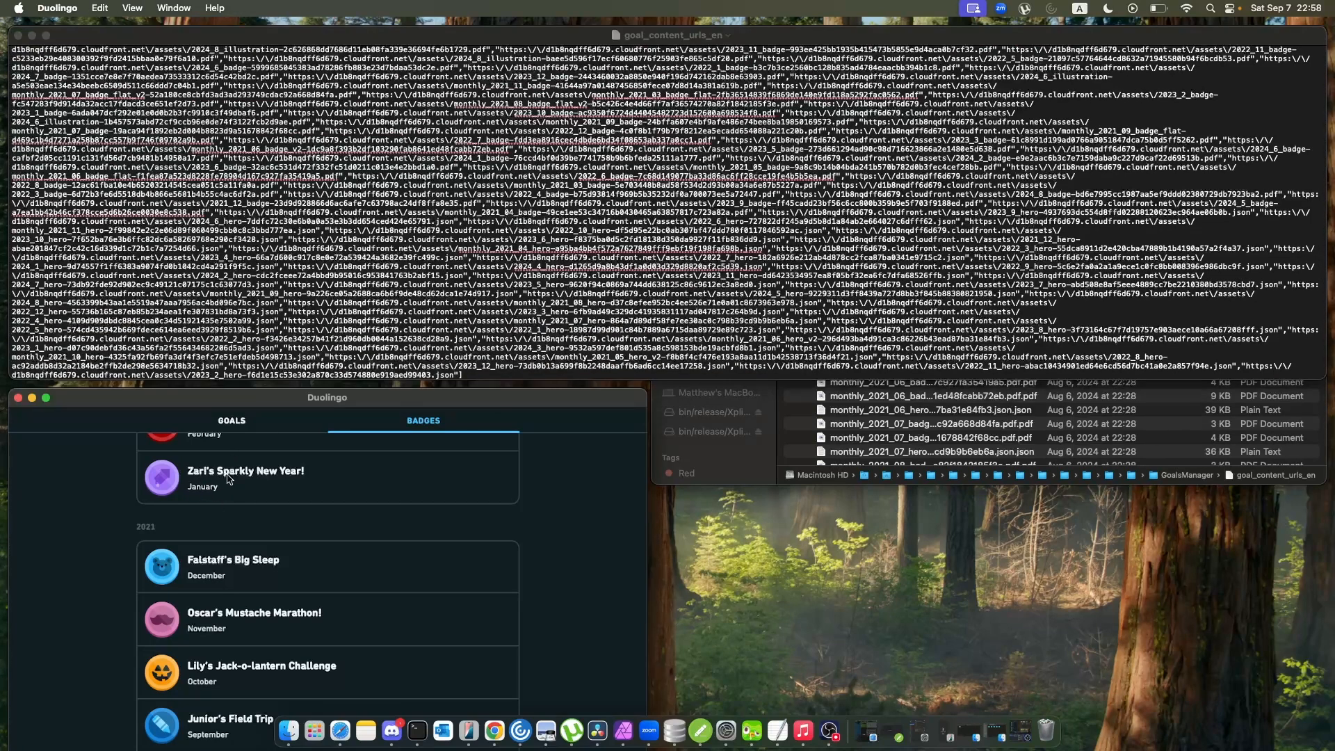
click(18, 35)
Go past the GoalsManager files in Finder, expand OfflineRequestQueue to inspect its contents, and collapse it again.
scroll(1047, 326, down, 5)
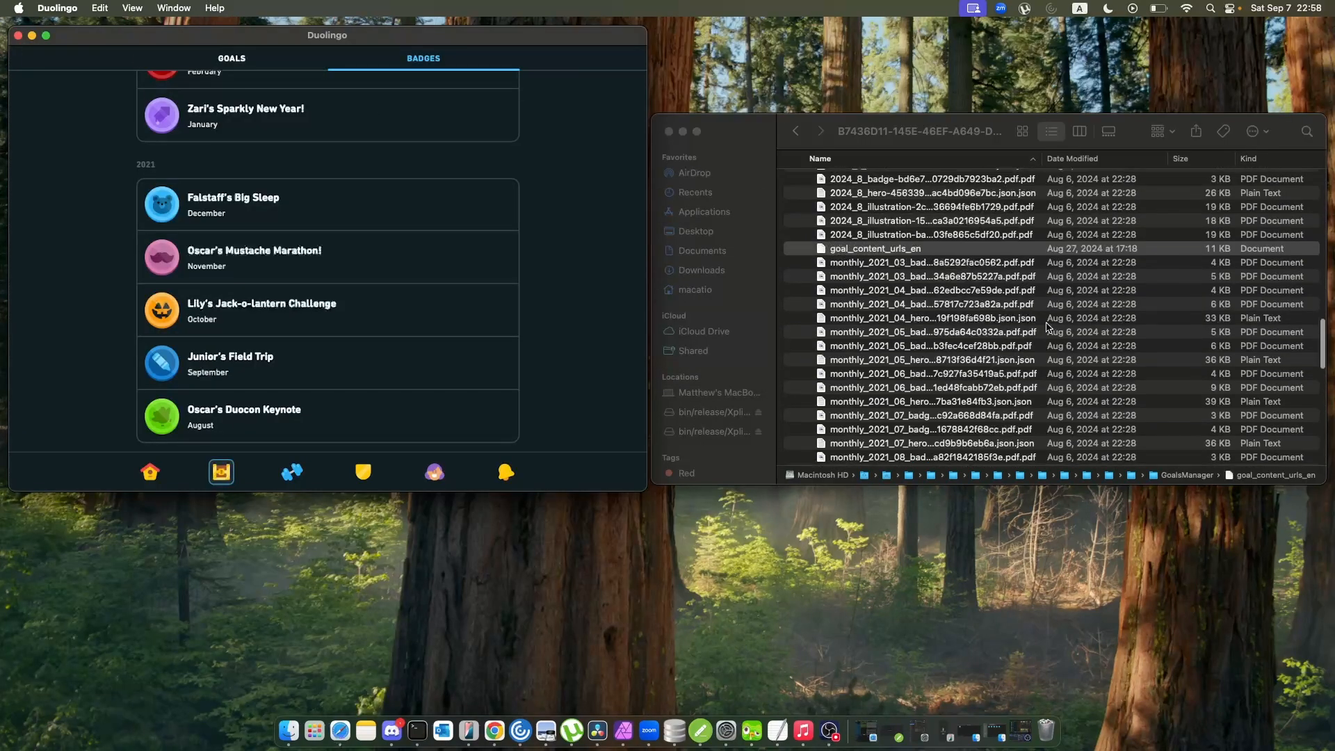
scroll(1047, 327, up, 10)
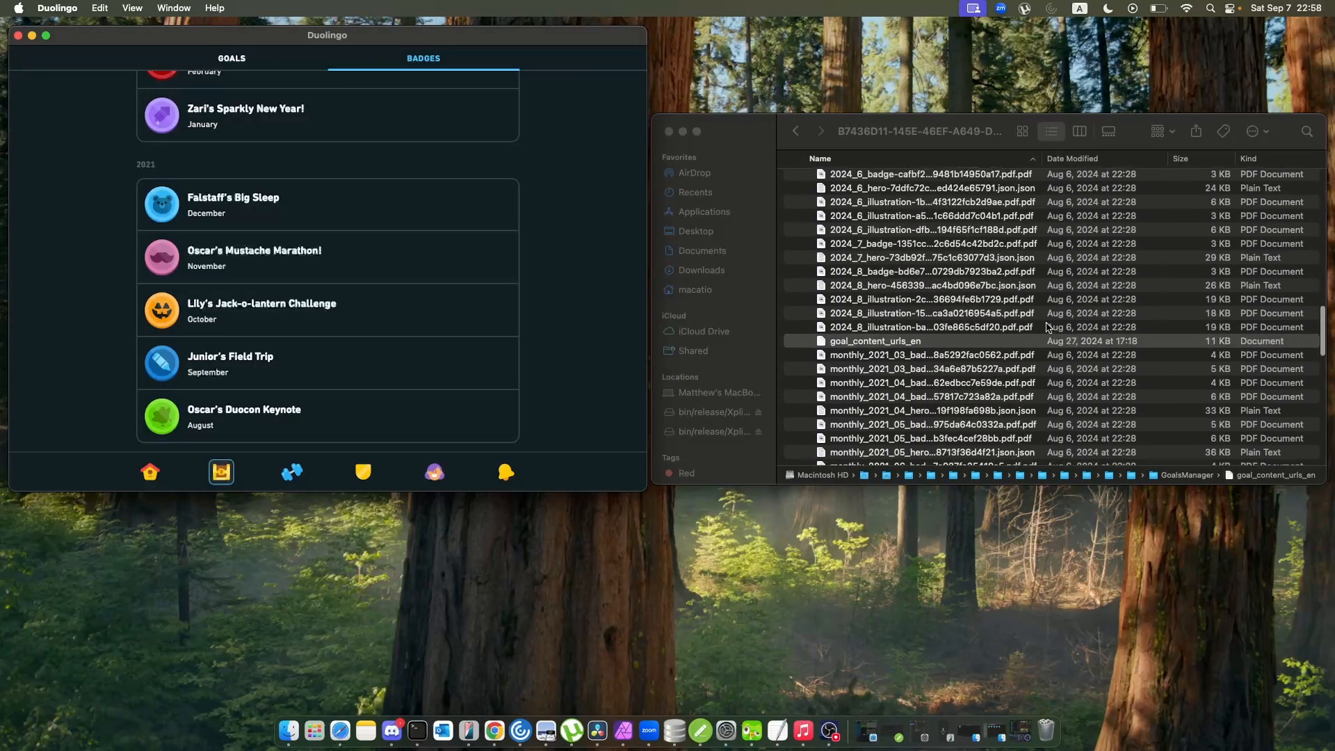
scroll(1047, 327, down, 15)
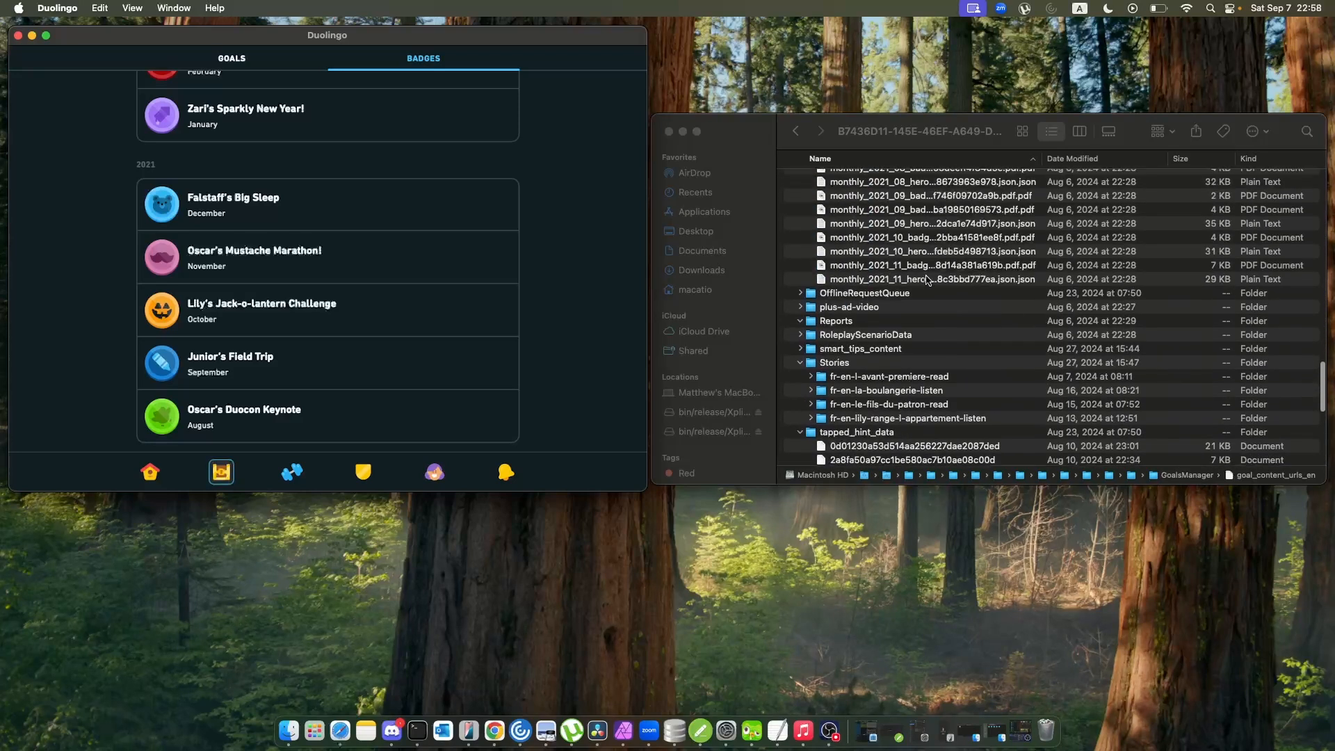
click(801, 312)
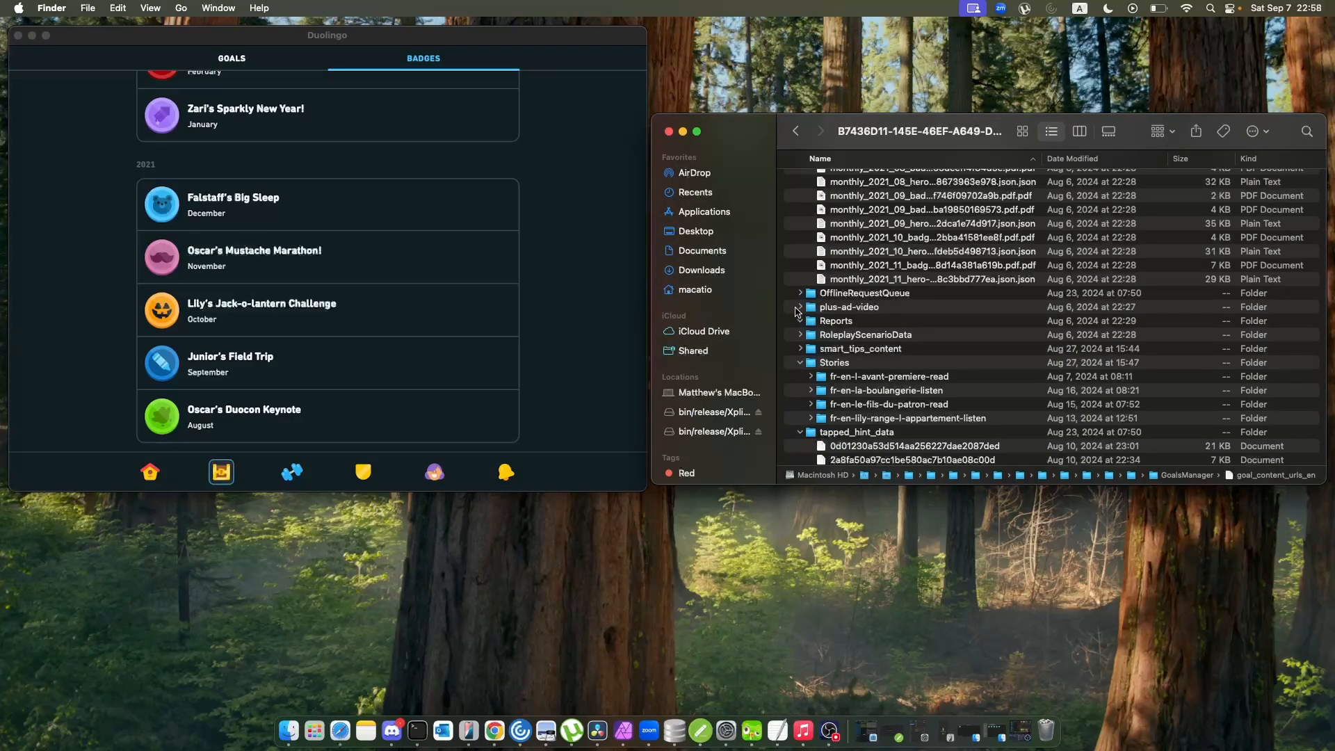
click(801, 294)
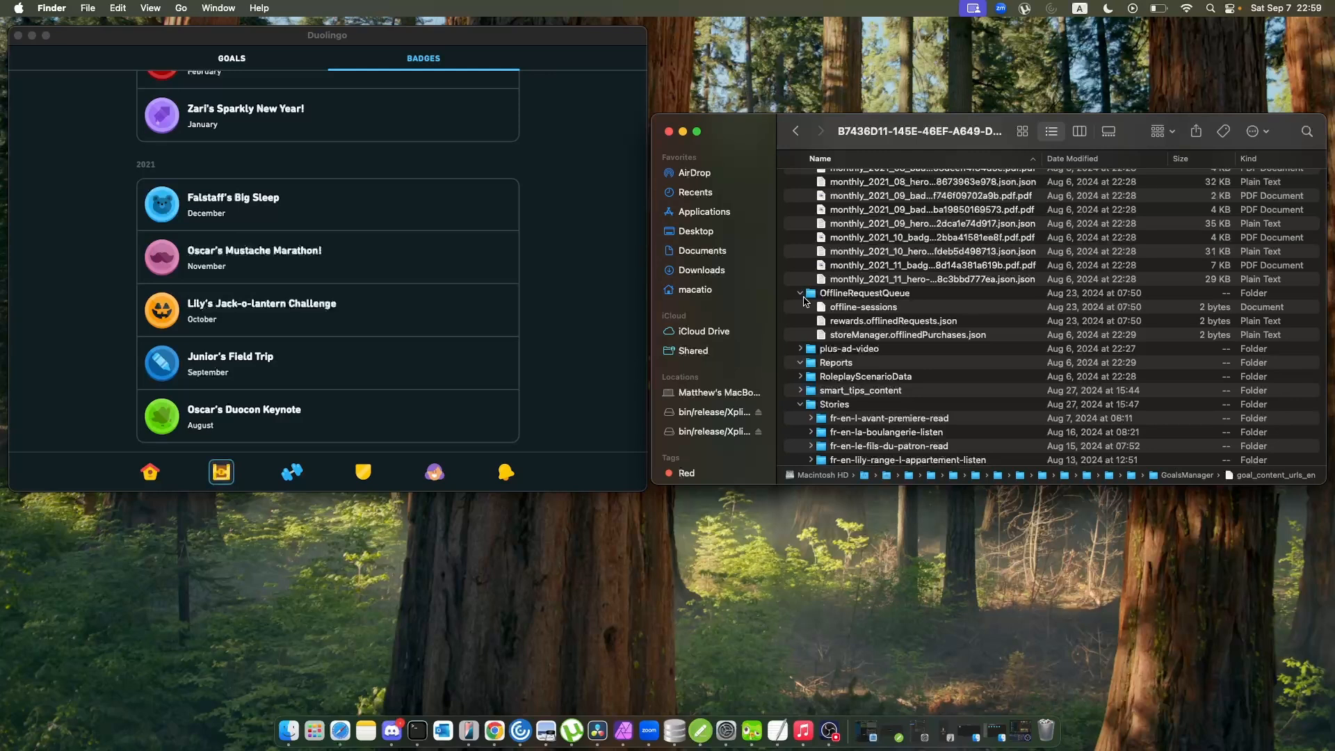
click(800, 293)
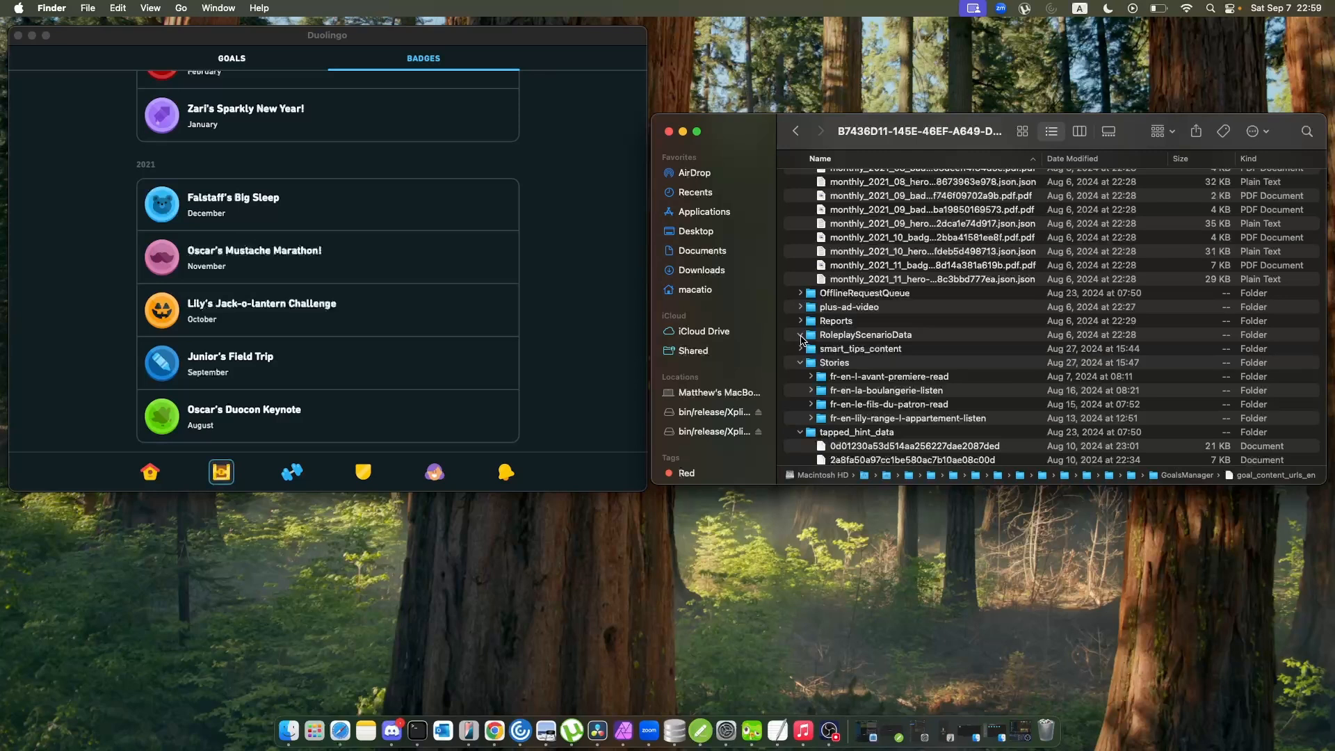
Collapse the RoleplayScenarioData folder, and expand smart_tips_content to browse its JSON files.
click(800, 336)
click(801, 349)
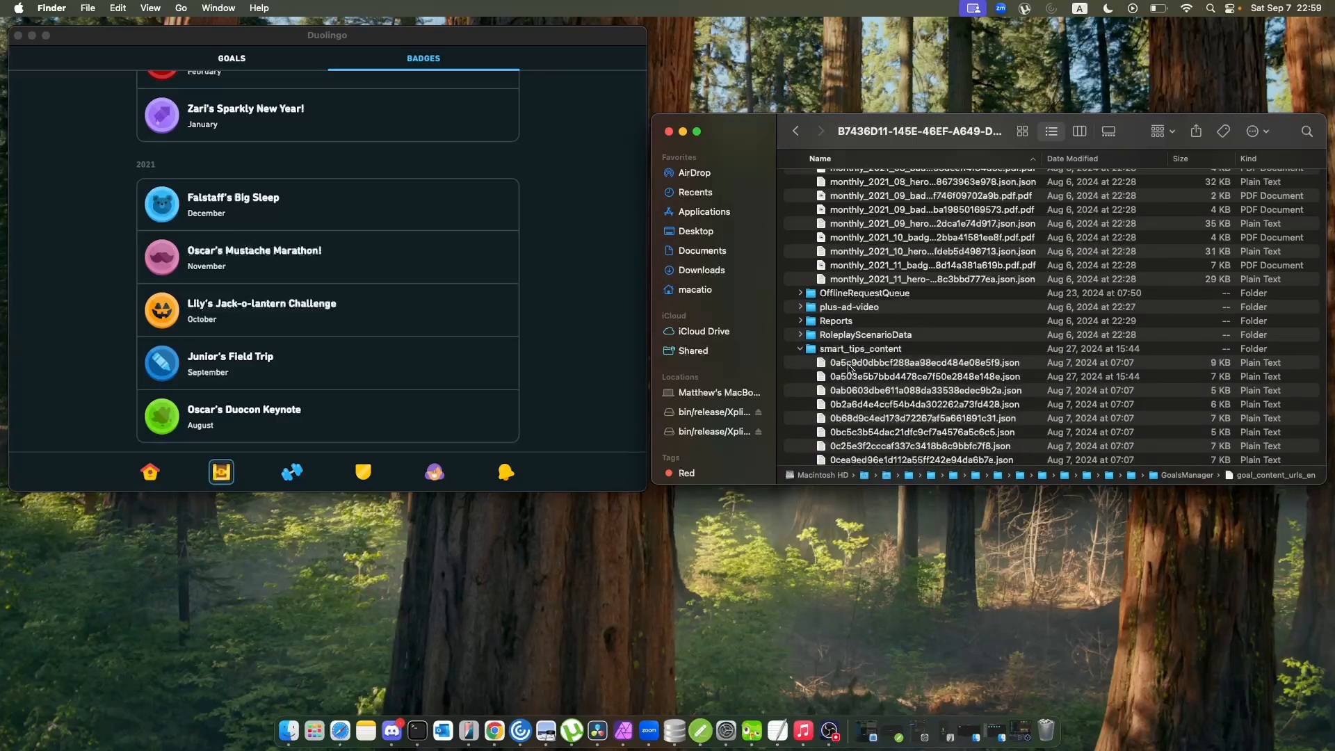
scroll(854, 369, down, 5)
scroll(827, 355, up, 10)
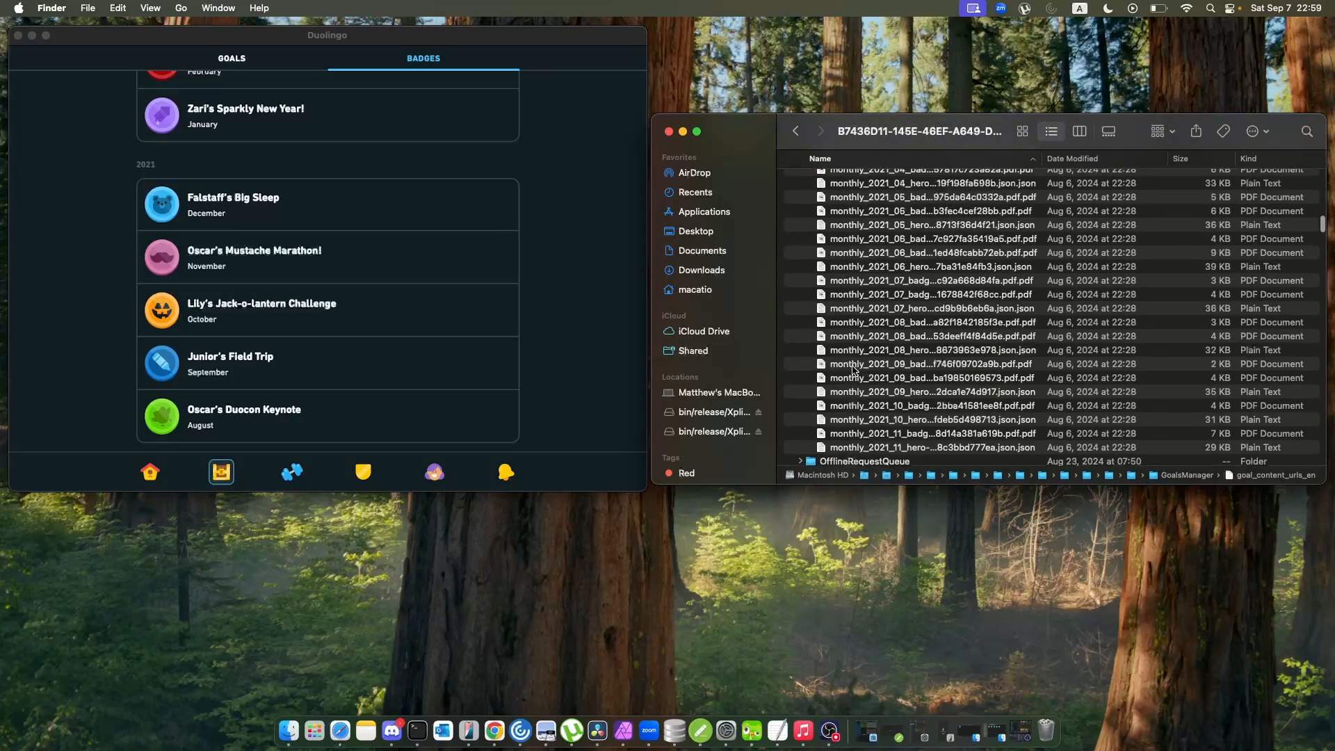
scroll(812, 355, down, 5)
click(805, 409)
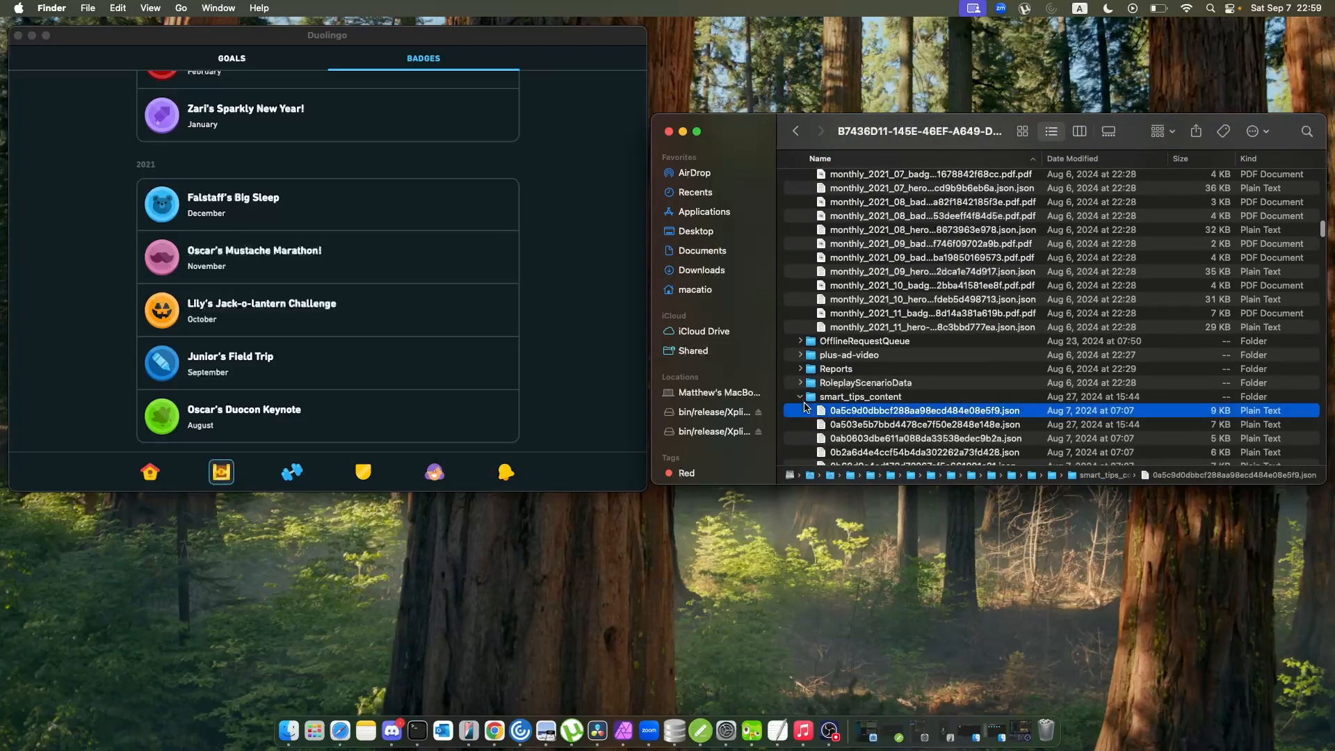
Collapse smart_tips_content and expand the fr-en-la-boulangerie-listen folder inside Stories.
click(800, 397)
scroll(804, 400, down, 3)
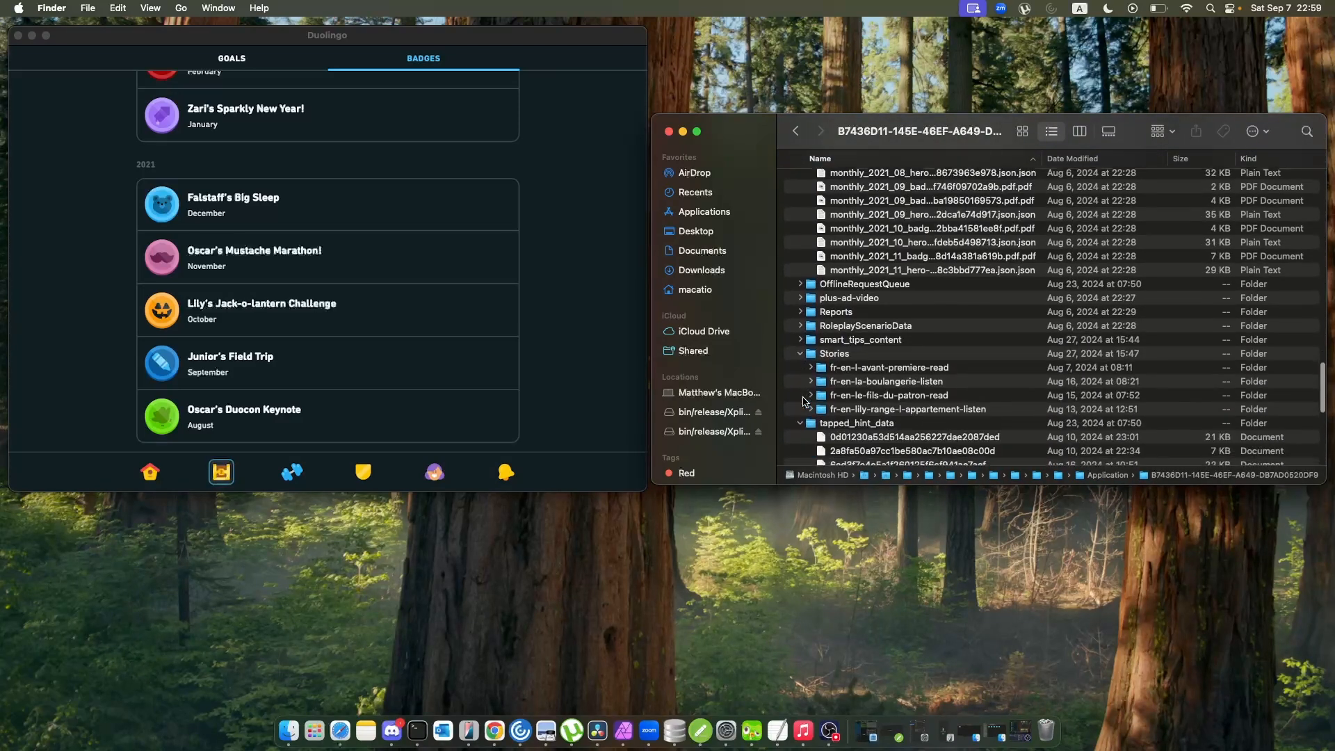
scroll(909, 339, down, 1)
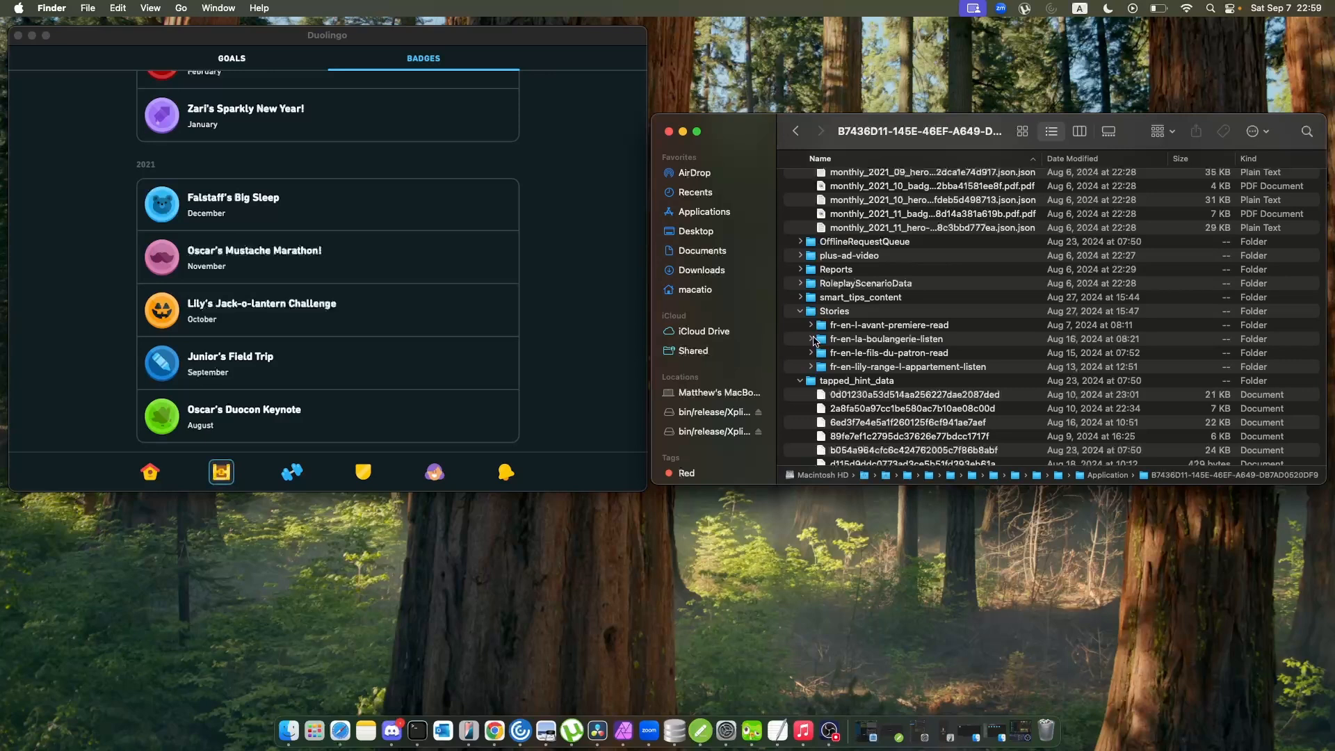
click(814, 339)
key(Right)
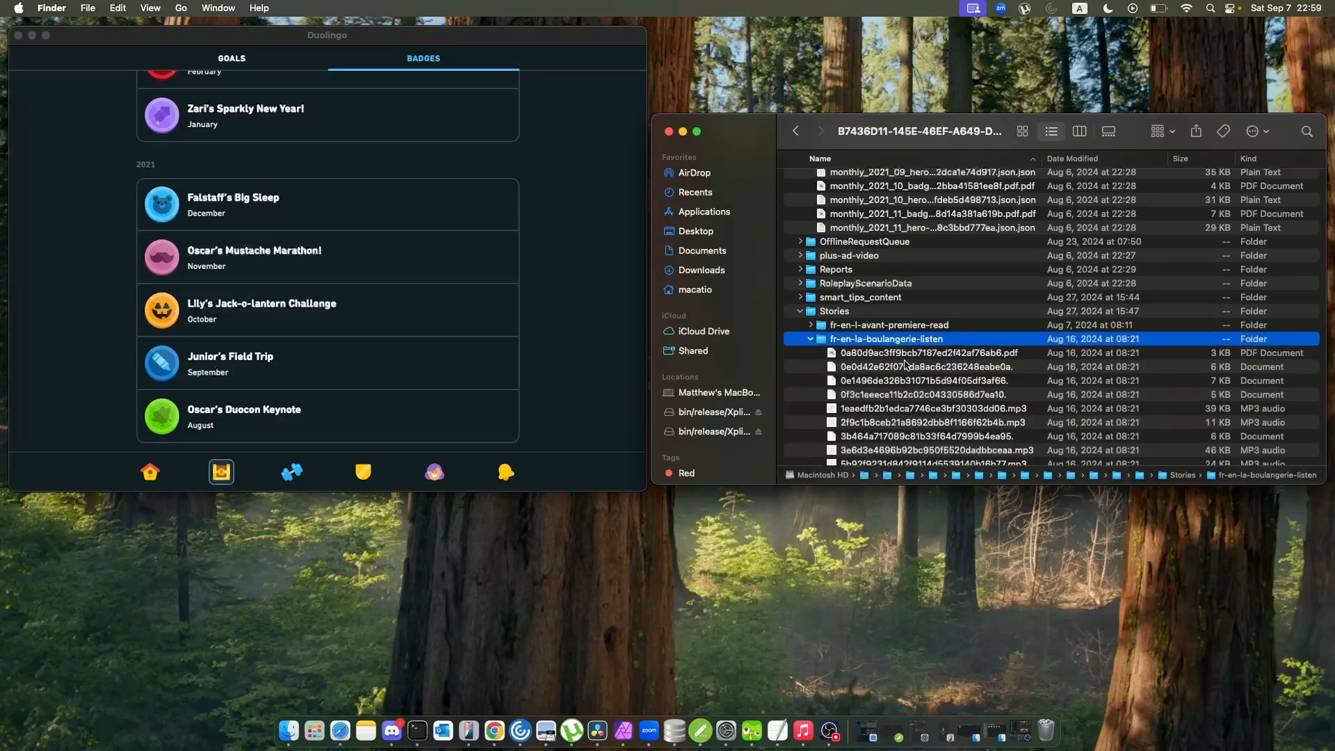
Open the first PDF in fr-en-la-boulangerie-listen, and open the folder's first MP3 audio file.
double_click(932, 353)
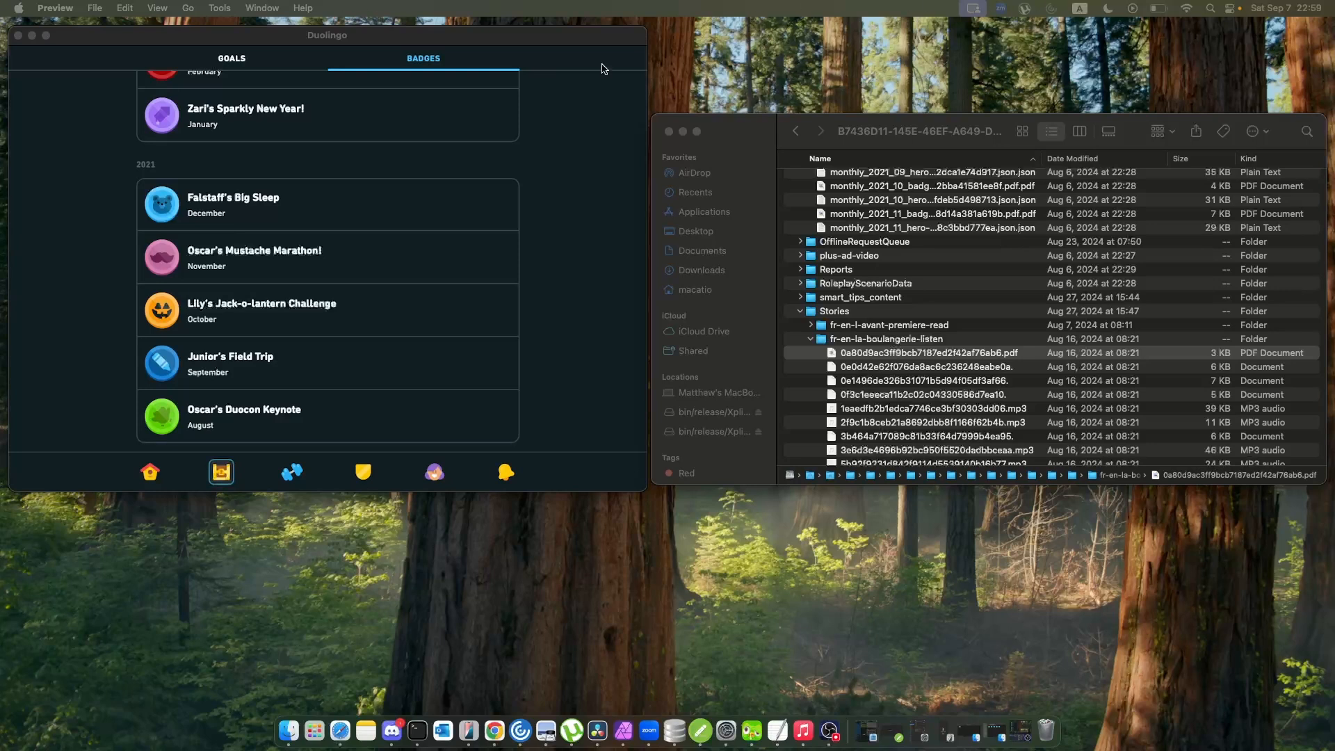
click(945, 368)
click(945, 369)
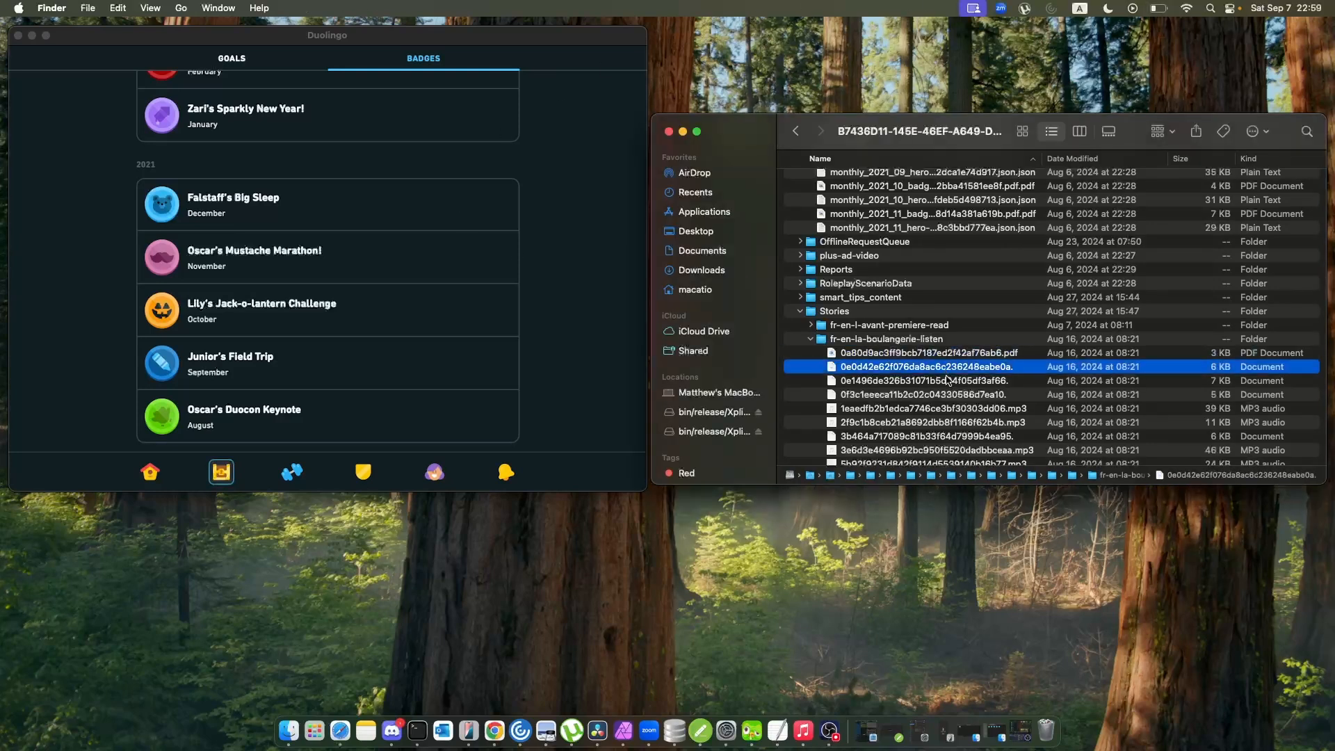
scroll(947, 387, down, 3)
double_click(951, 364)
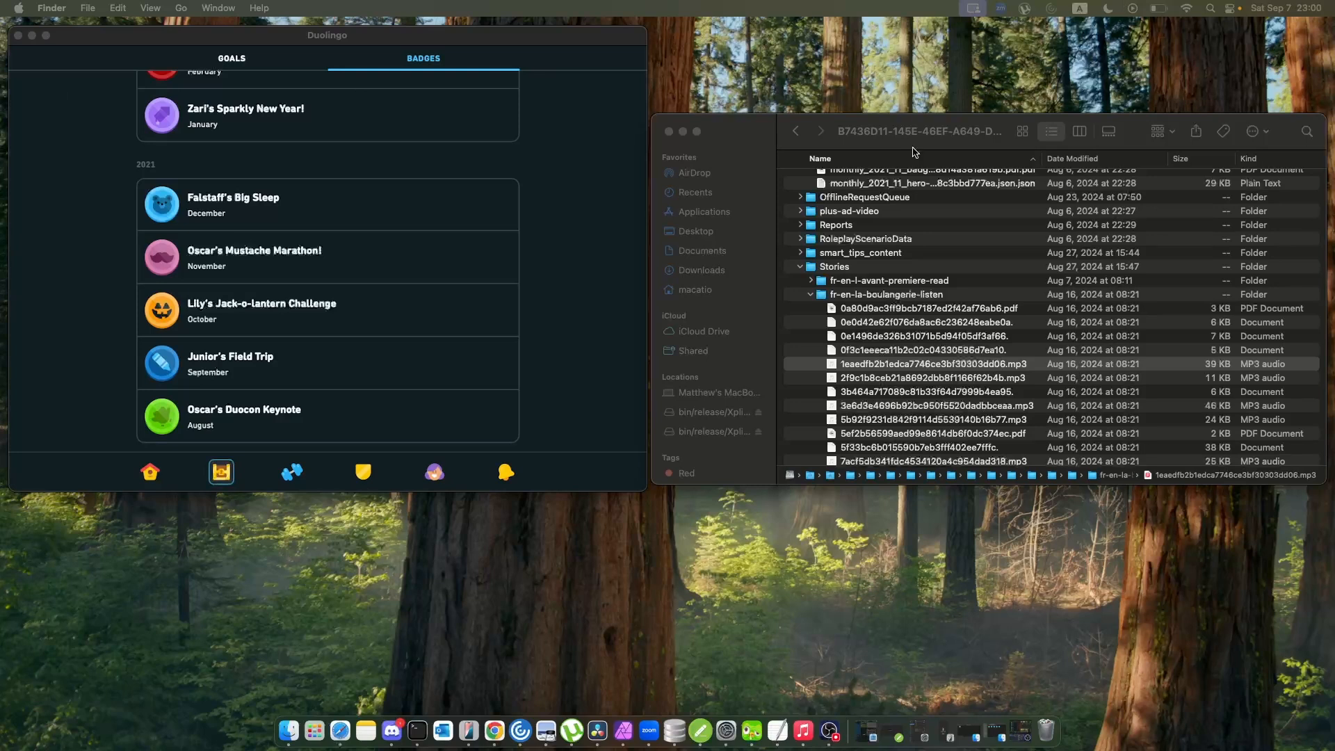
Look through the audio, PDF and document files in the fr-en-la-boulangerie-listen story folder.
scroll(984, 296, down, 6)
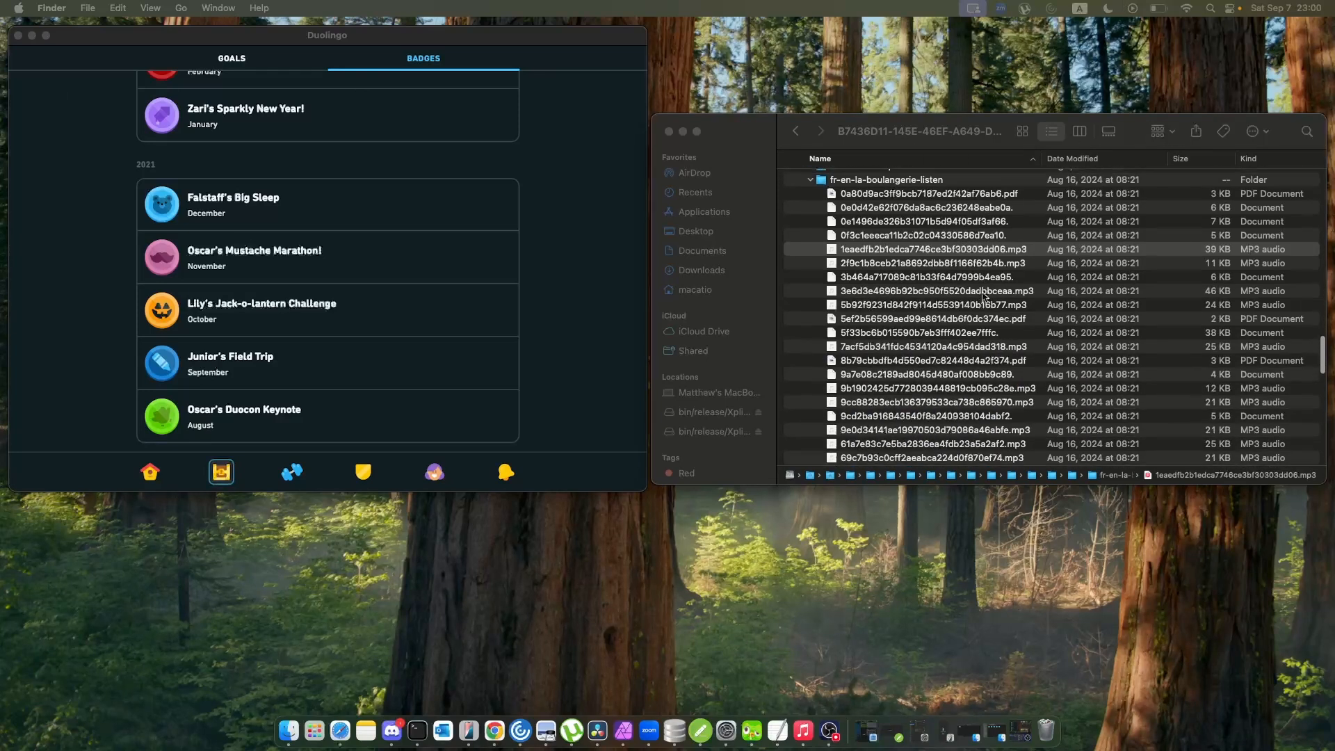
scroll(984, 296, down, 10)
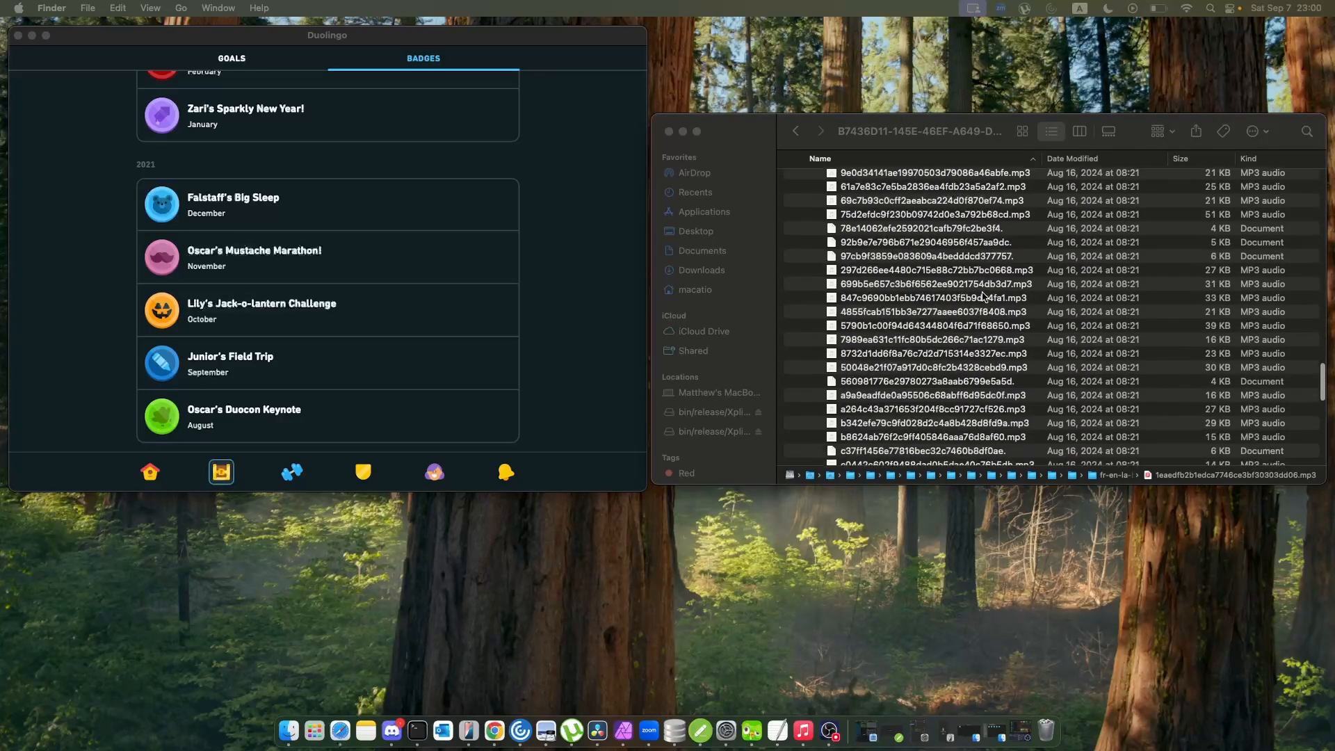
scroll(984, 296, down, 5)
scroll(979, 301, up, 4)
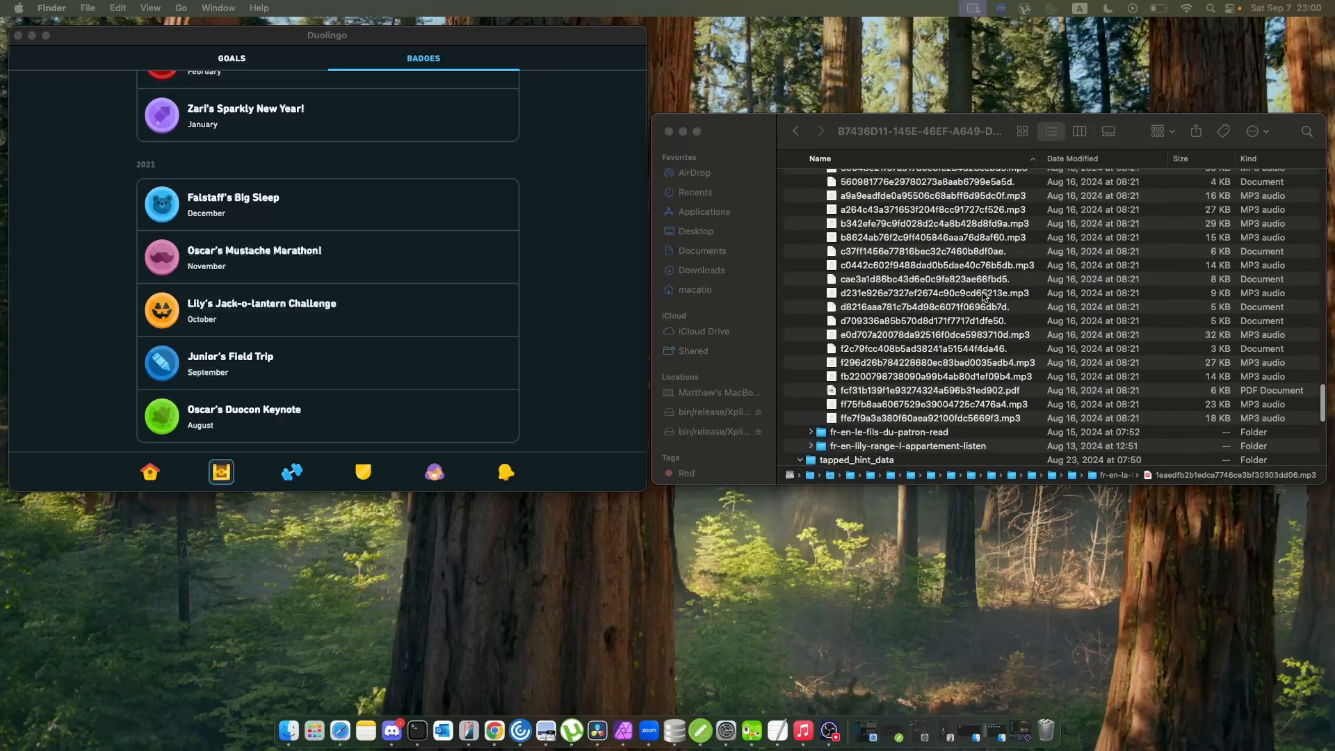
scroll(973, 304, down, 1)
scroll(974, 304, up, 15)
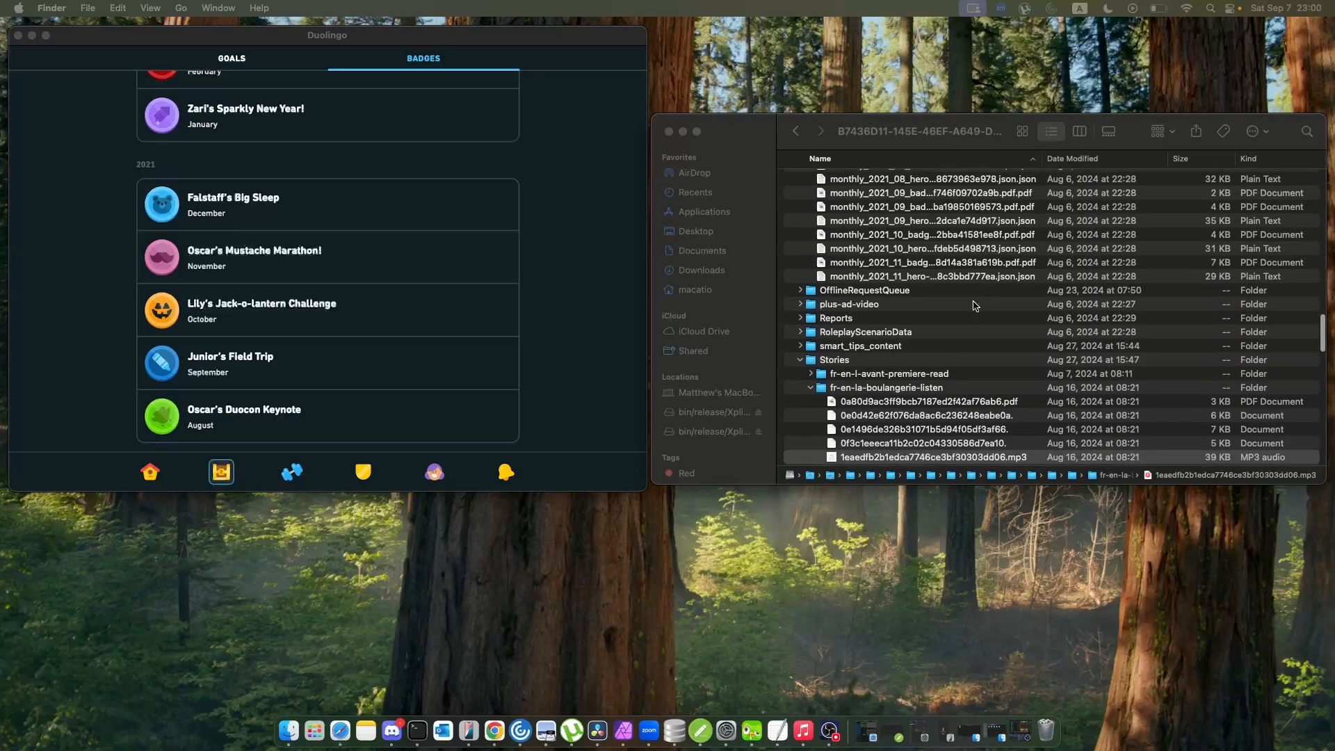
scroll(974, 304, down, 3)
scroll(975, 305, down, 2)
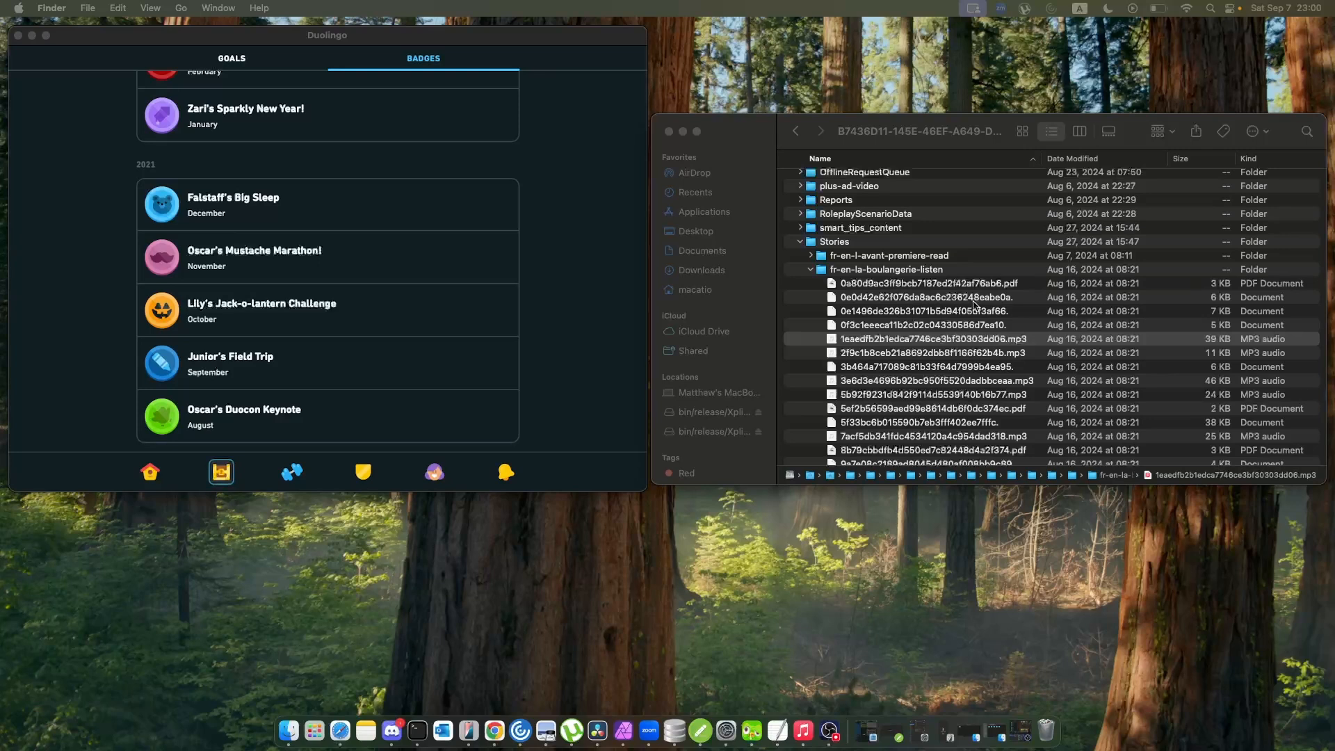
scroll(975, 304, down, 10)
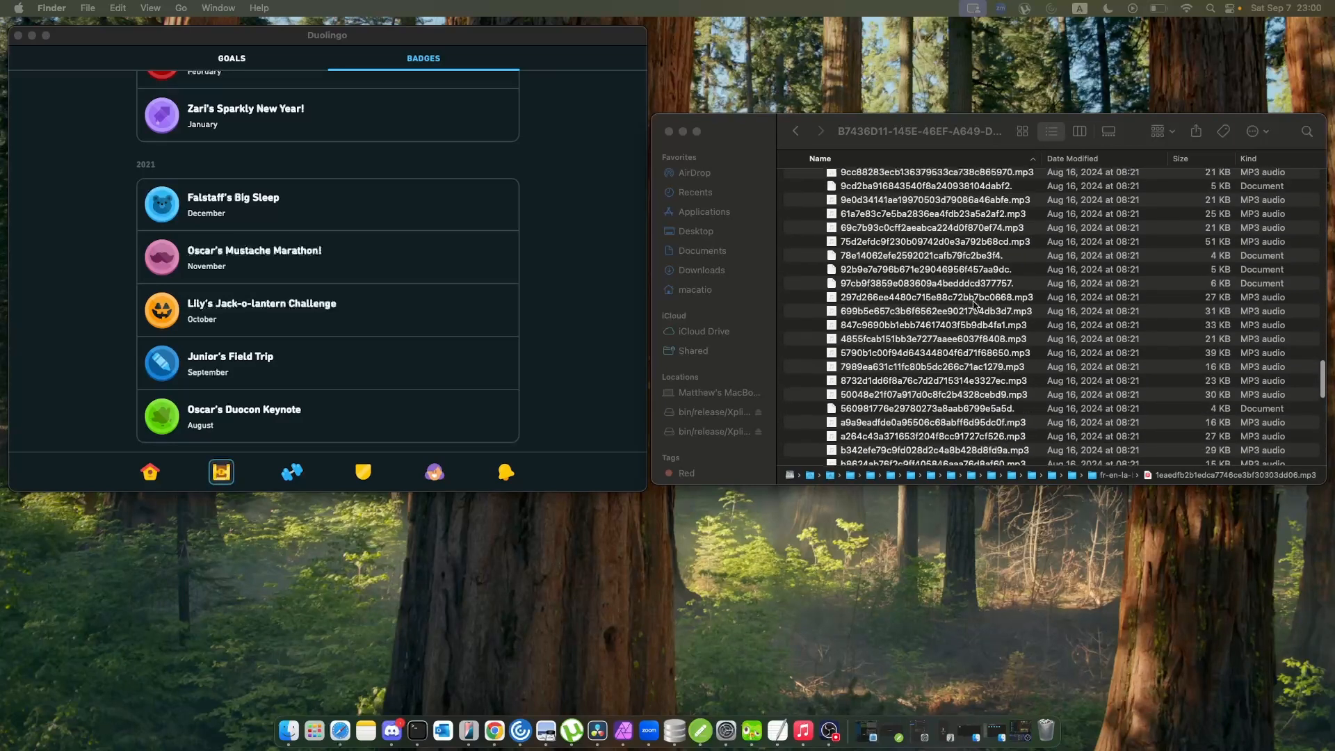
scroll(975, 305, up, 12)
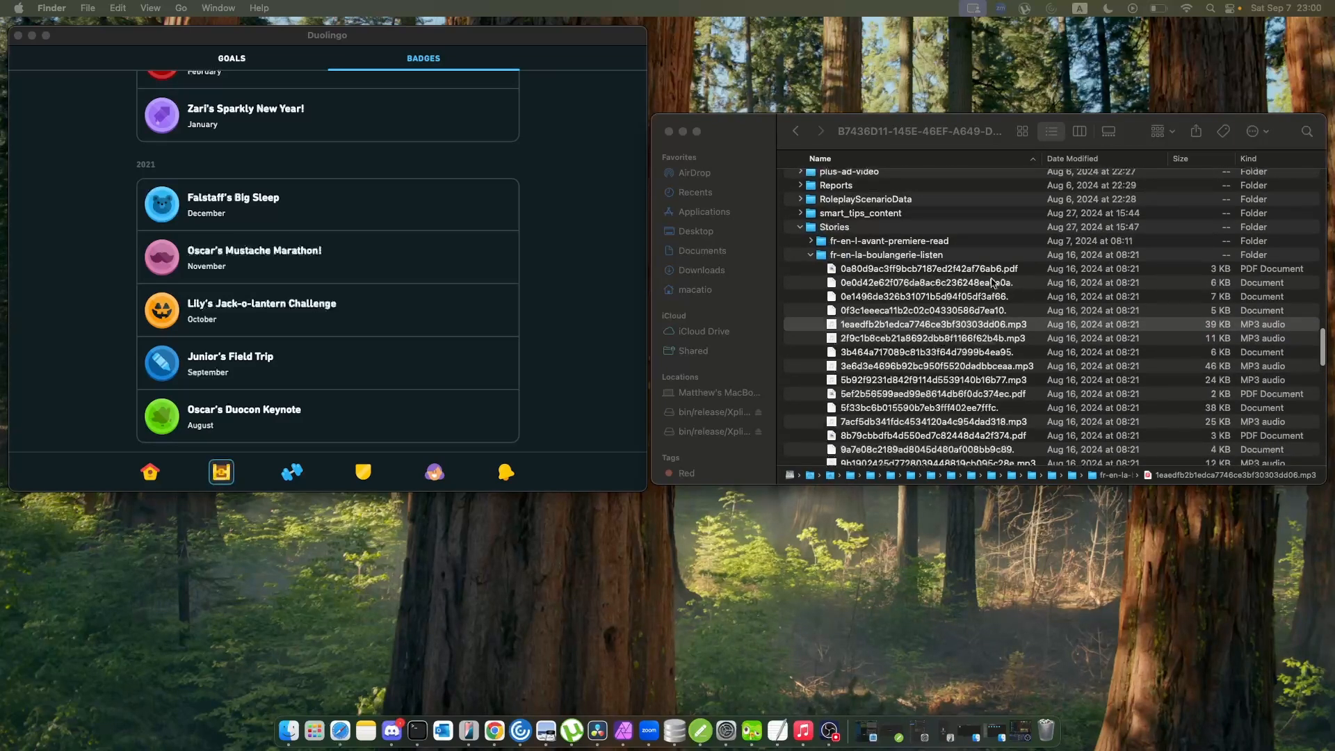
scroll(984, 296, down, 10)
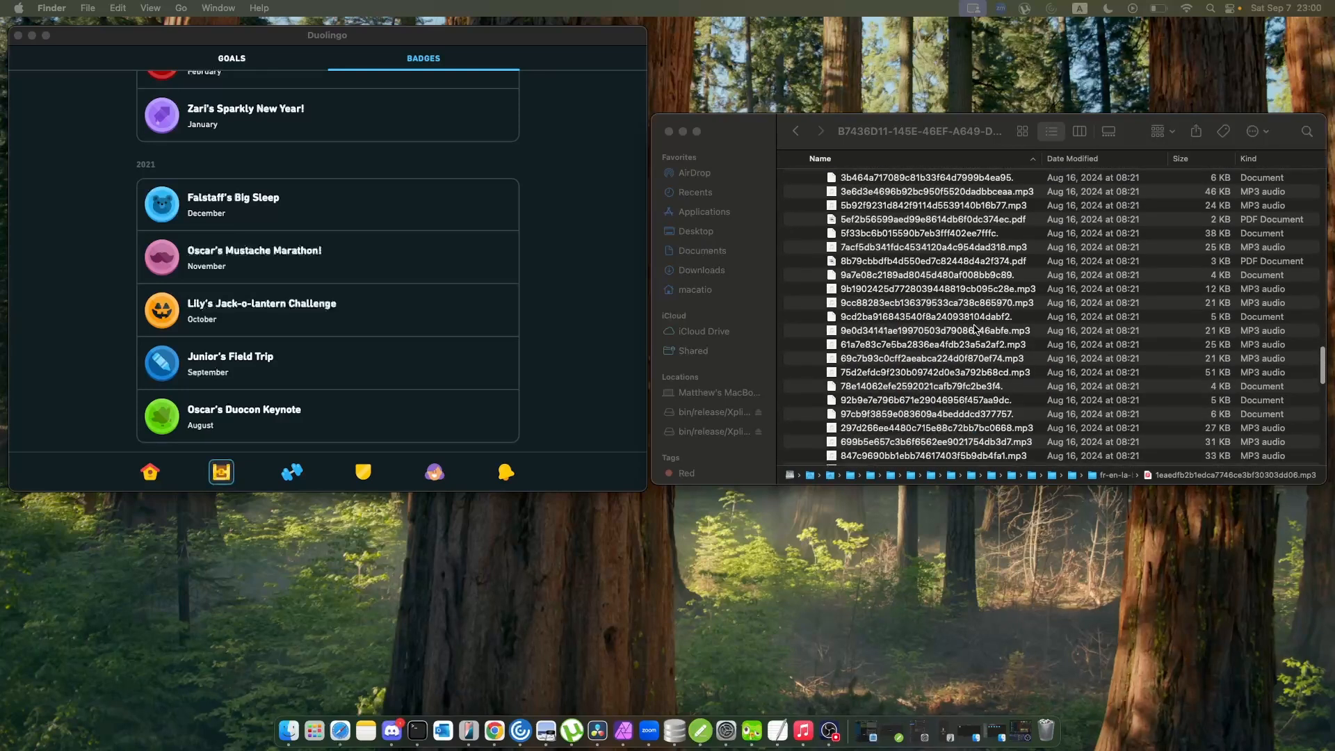
Select the first document in tapped_hint_data and go on to the course files in UserClient.
scroll(975, 328, down, 15)
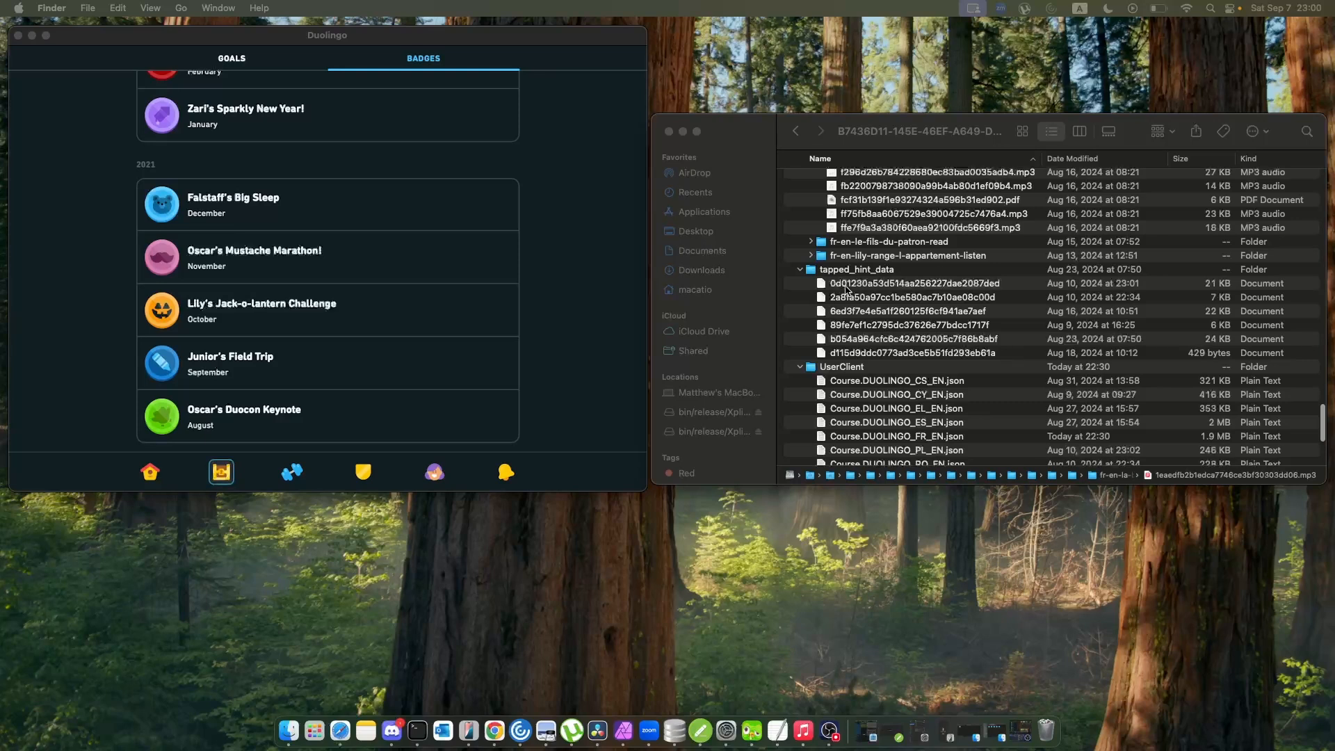
click(923, 283)
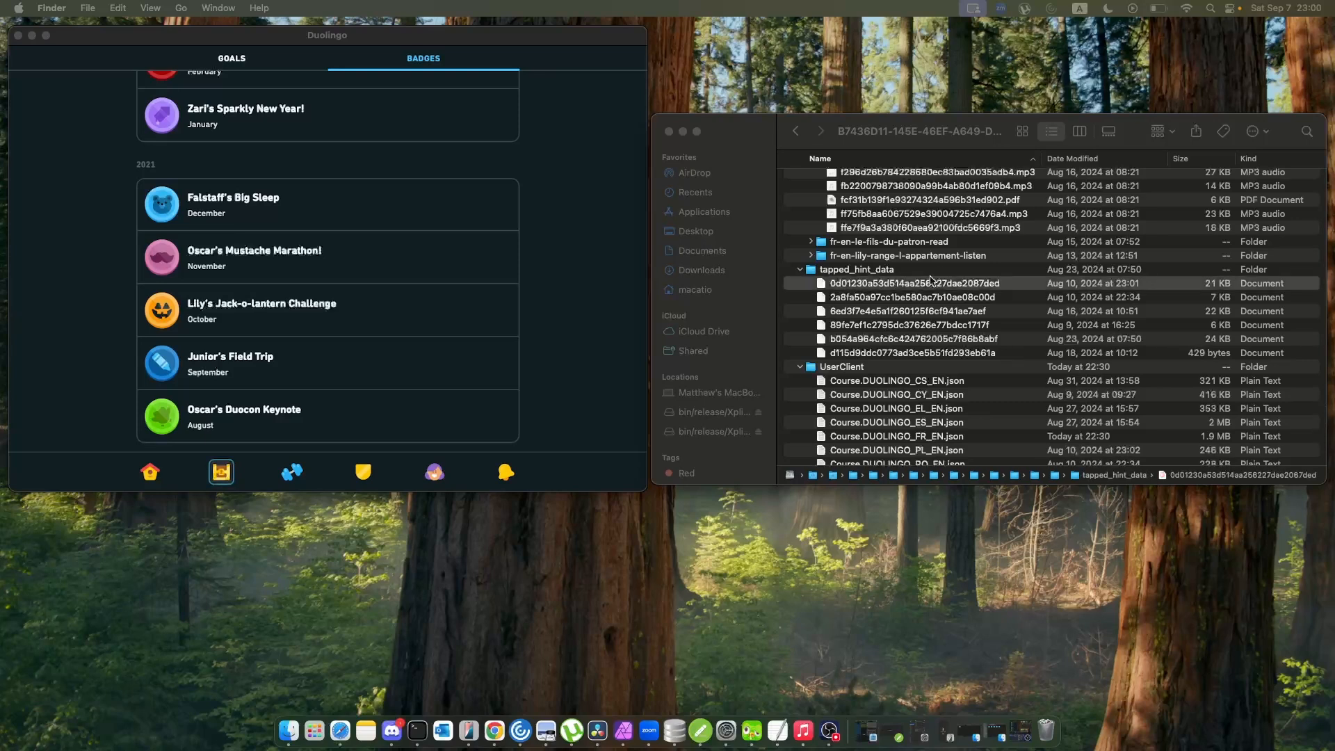
scroll(930, 279, down, 5)
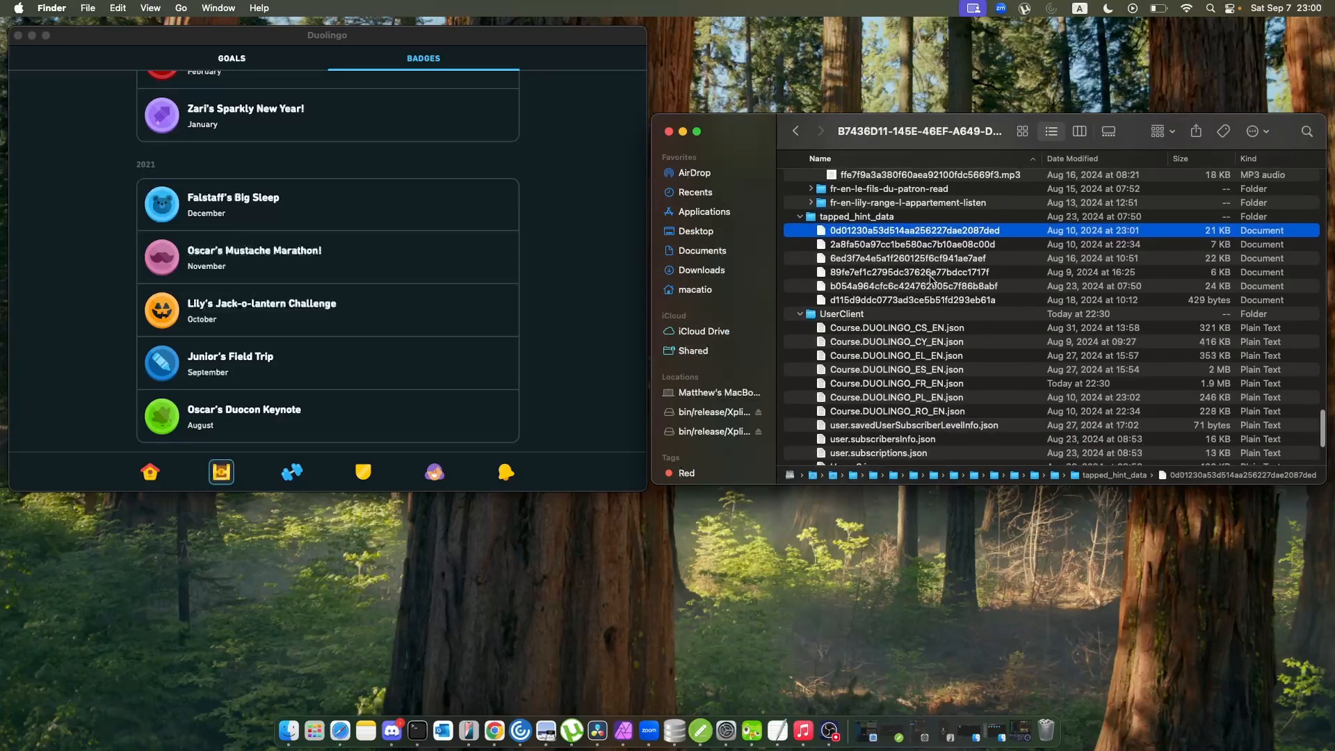
scroll(932, 279, down, 2)
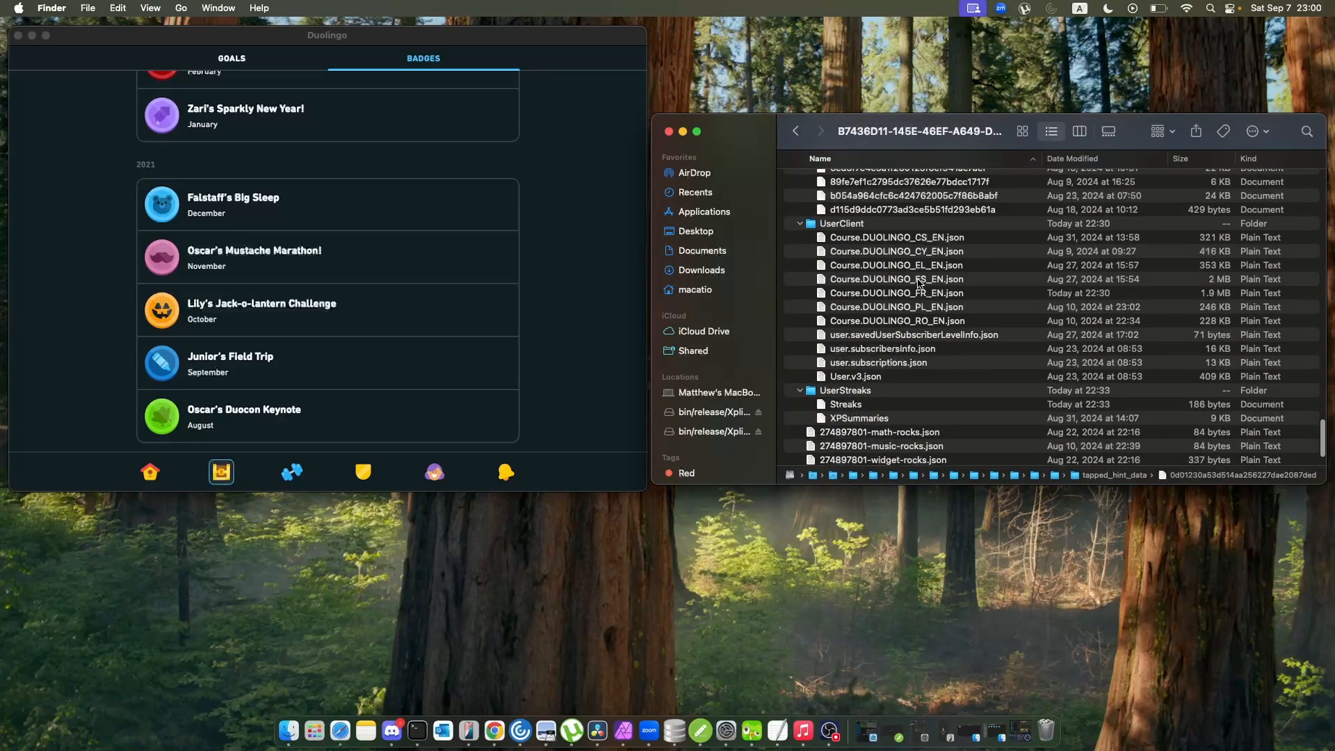
Open Course.DUOLINGO_FR_EN.json from UserClient and enlarge its text for reading.
double_click(915, 292)
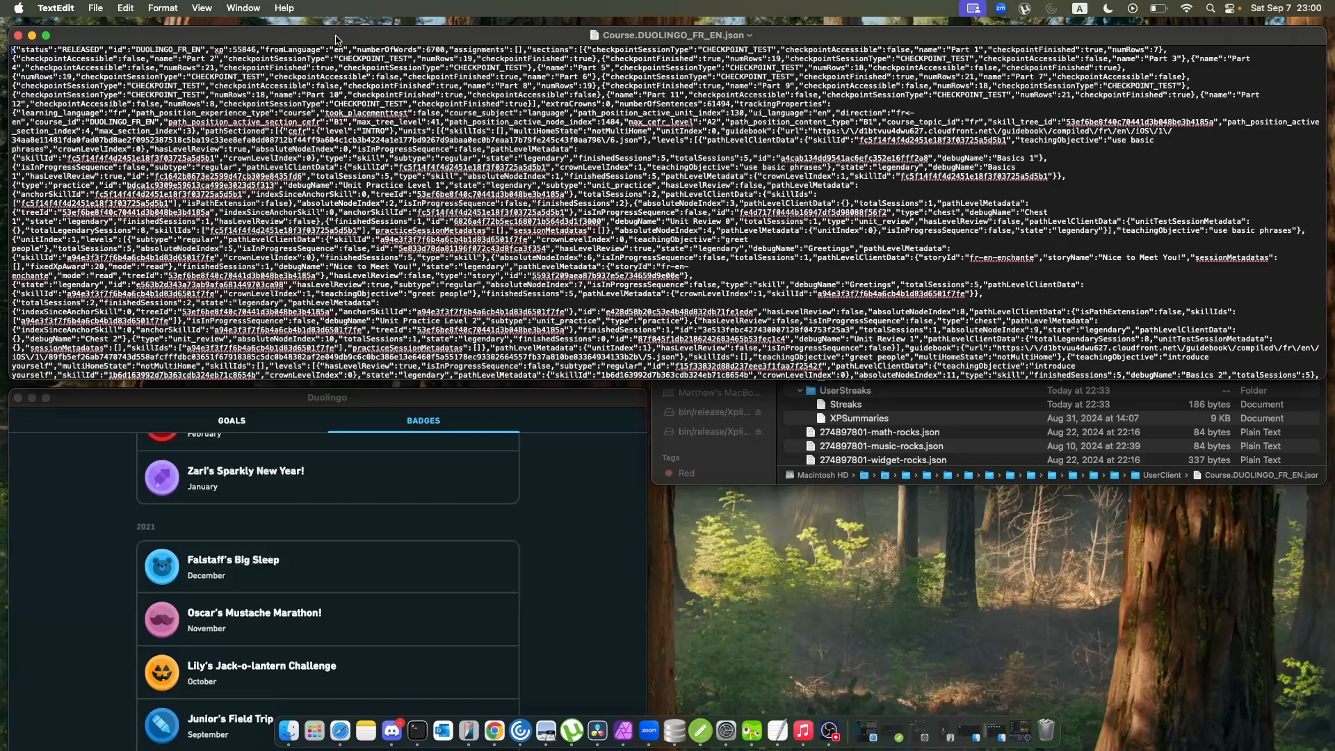
key(super+plus)
key(super+plus)
key(super+plus)
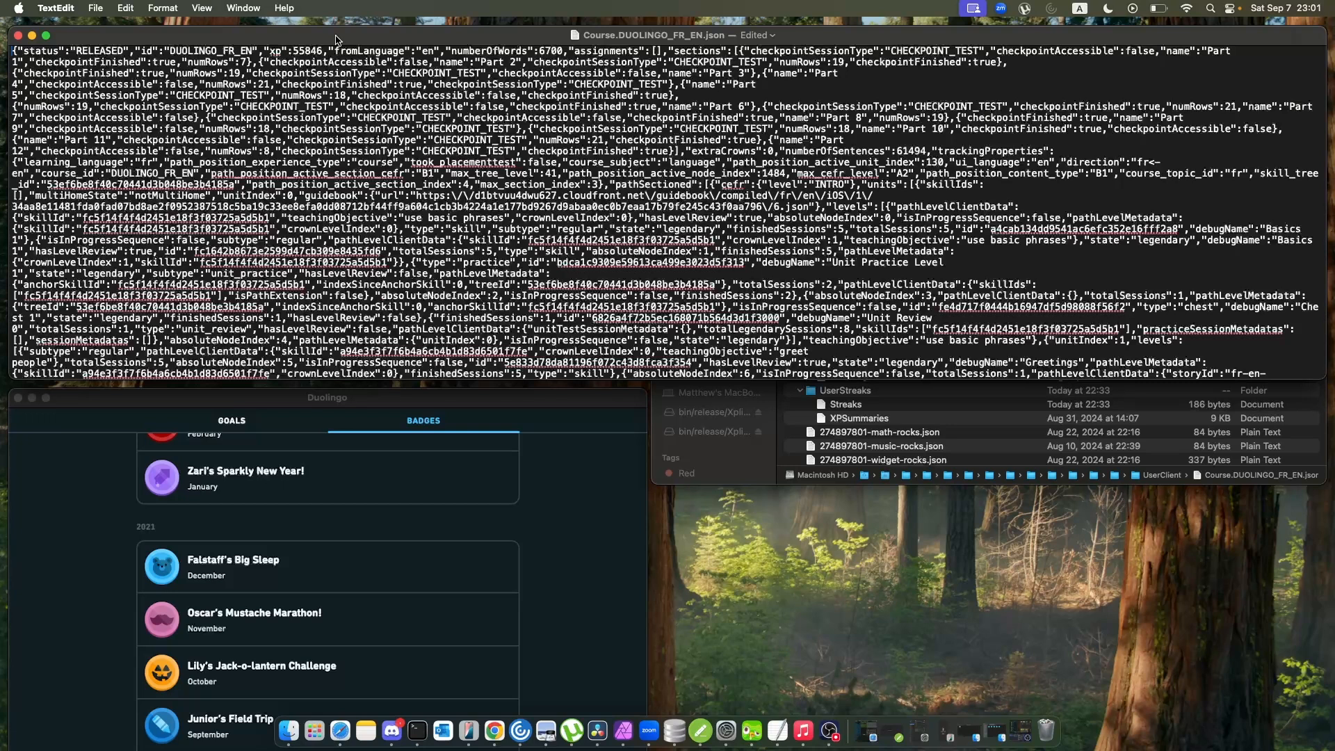
key(super+plus)
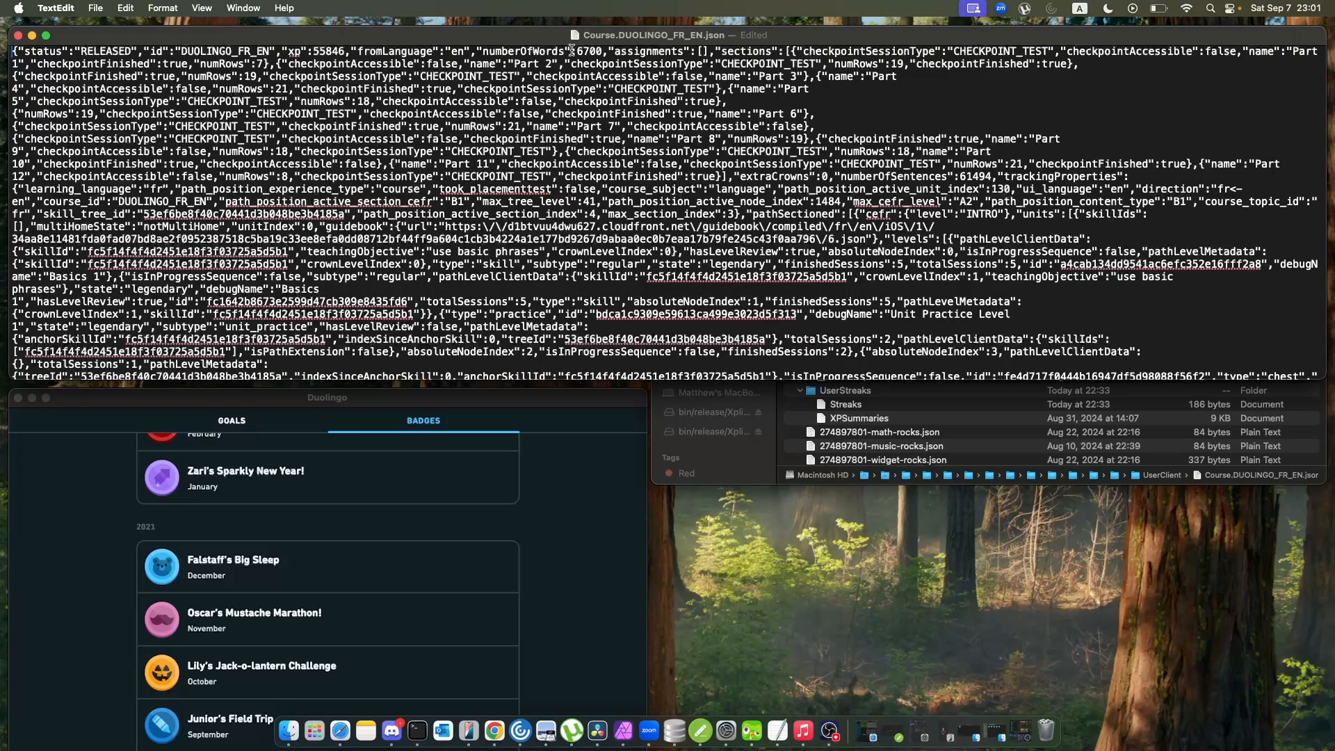
Highlight the numberOfWords value in Course.DUOLINGO_FR_EN.json and read on through the course's level entries.
drag(574, 52, 605, 52)
click(336, 50)
double_click(336, 50)
scroll(375, 194, down, 15)
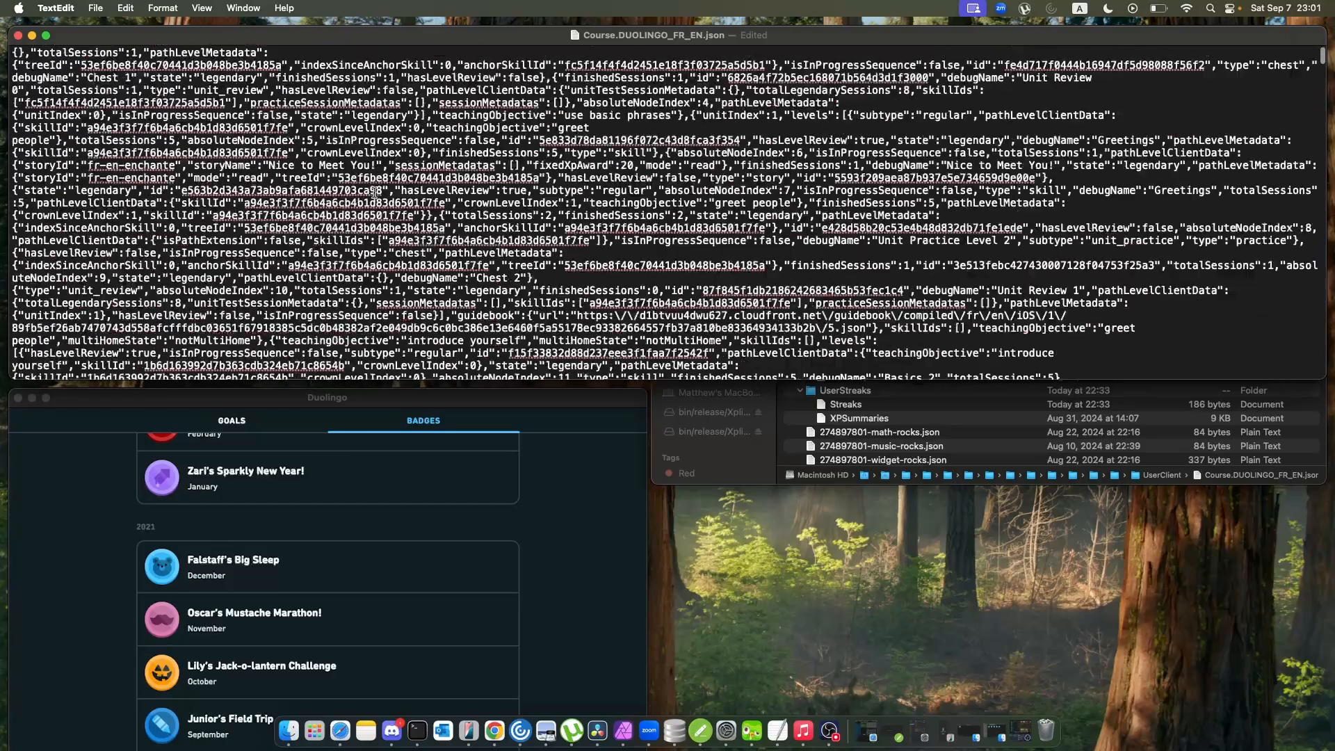
scroll(375, 193, down, 15)
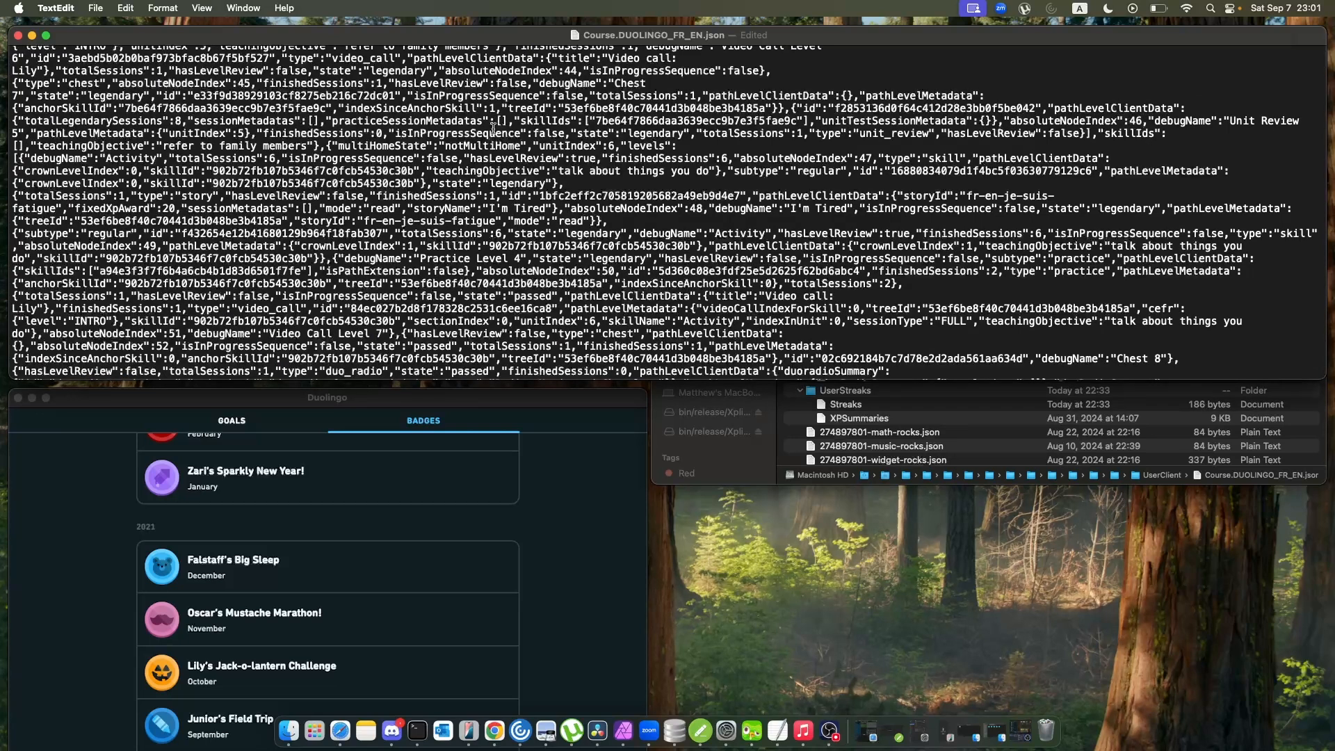
Switch to Duolingo, show the learning path, and open the completed "Discuss household chores" lesson's review options.
click(101, 499)
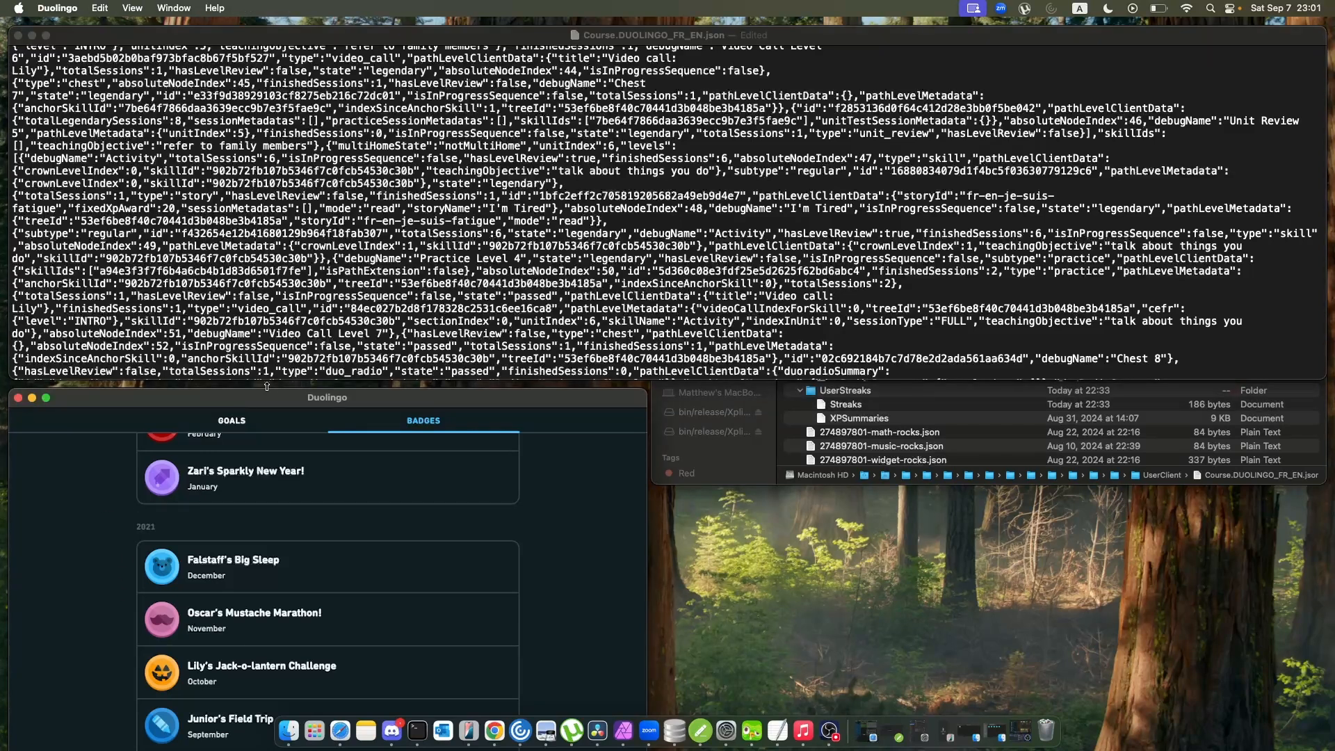
drag(280, 399, 445, 250)
scroll(227, 340, down, 2)
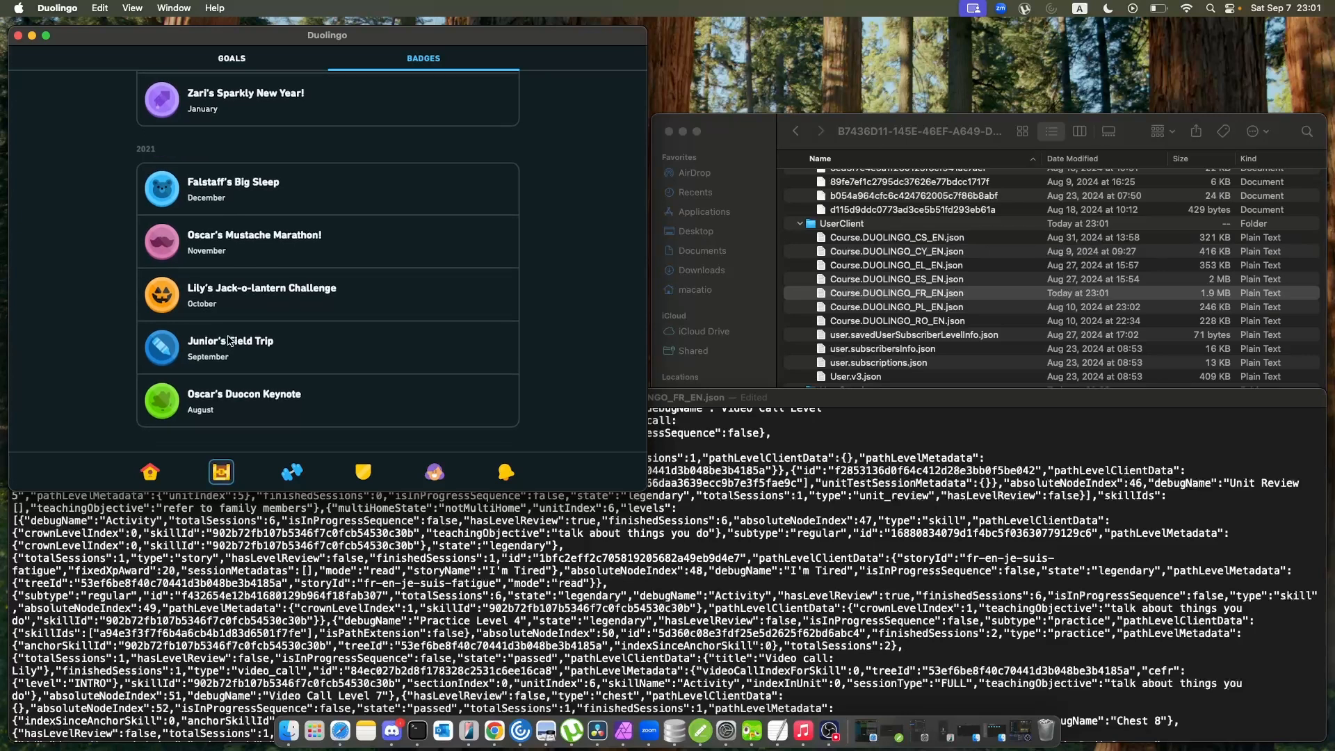
click(149, 473)
scroll(286, 344, up, 2)
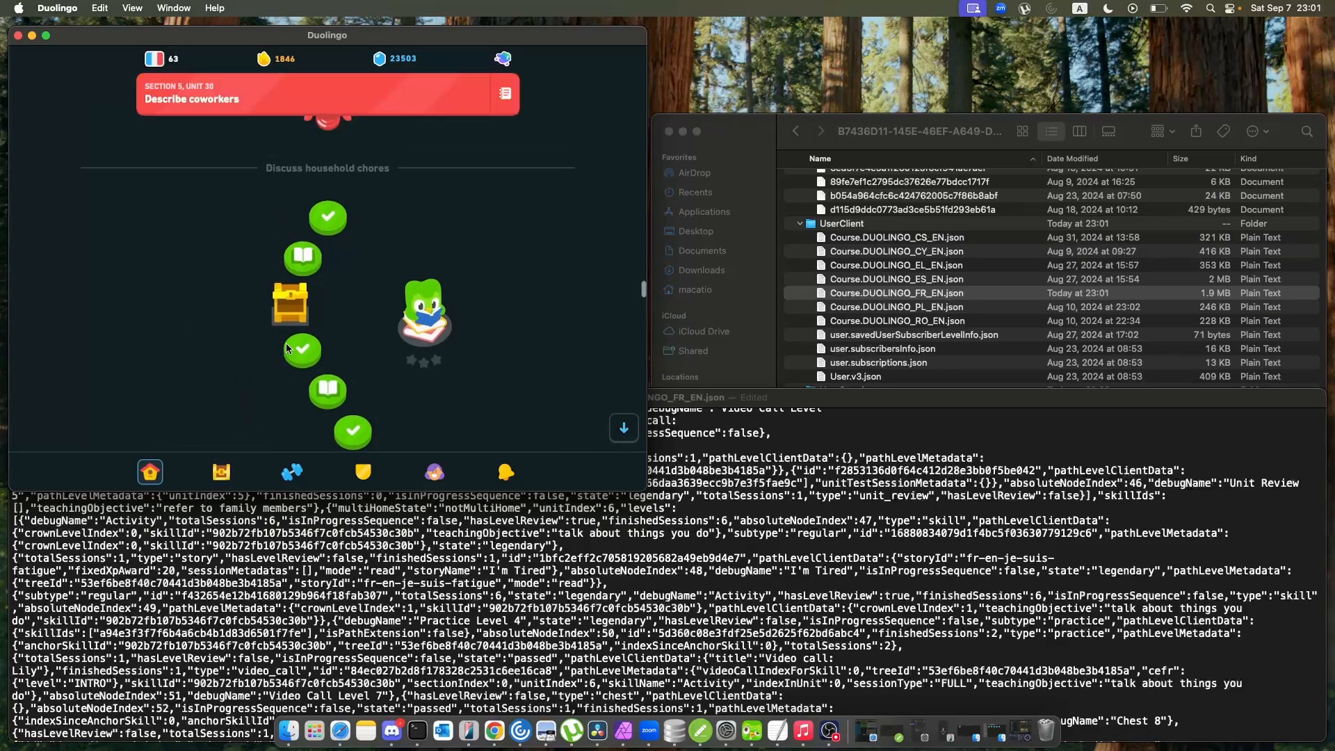
click(327, 220)
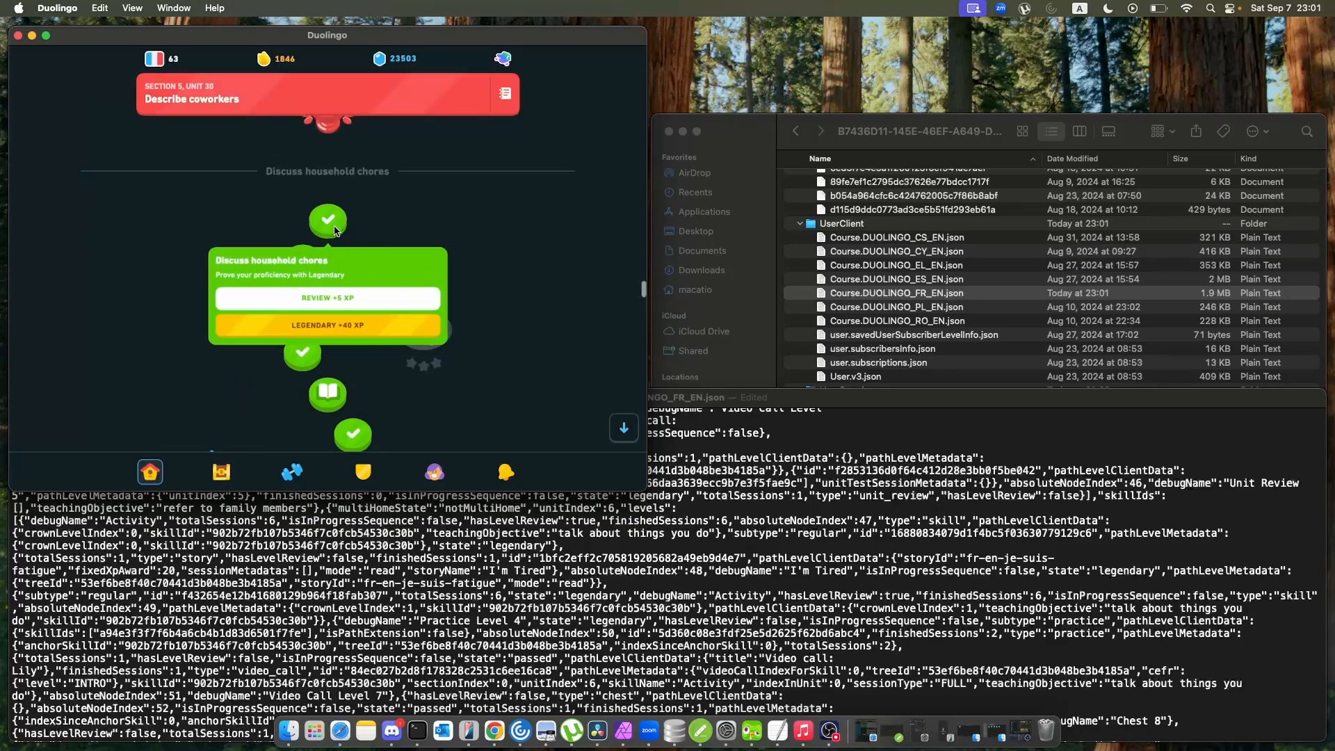
Highlight the skillIds value in the Unit Practice Level 6 entry of Course.DUOLINGO_FR_EN.json and examine the surrounding level entries.
scroll(468, 556, up, 3)
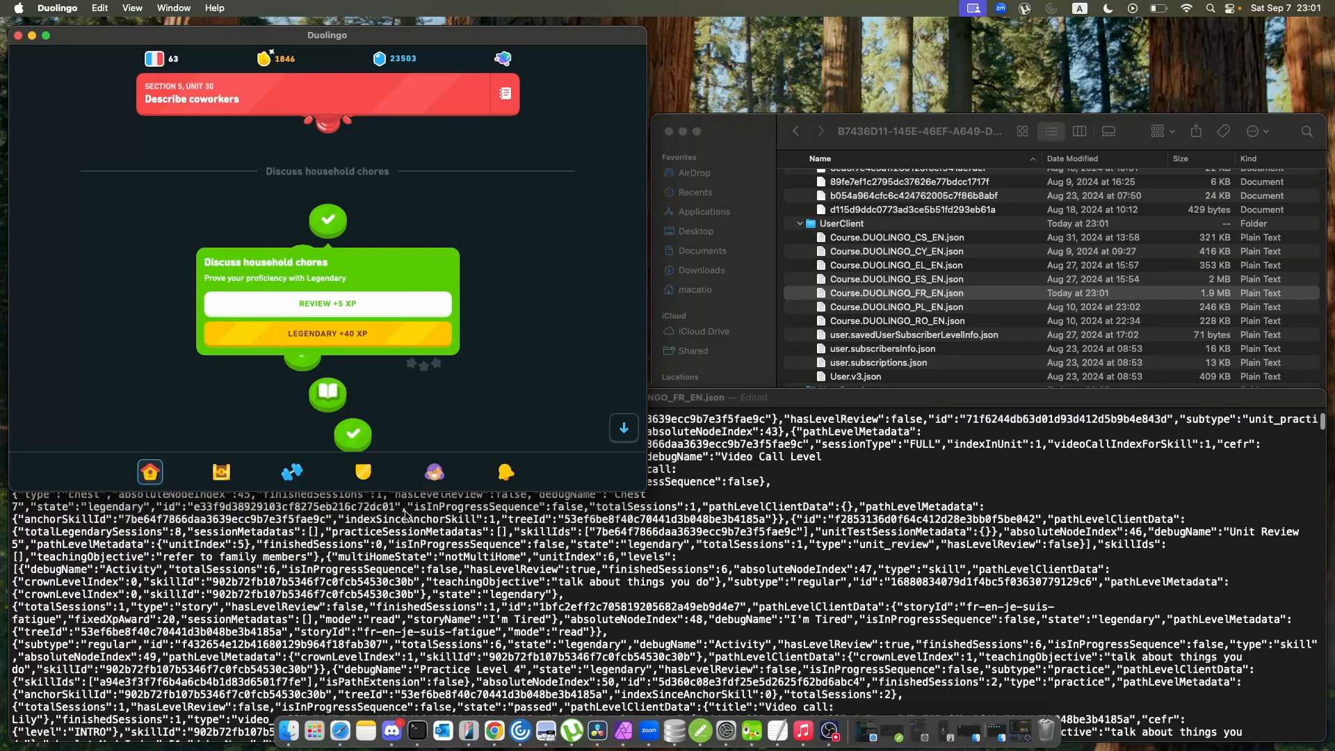
scroll(468, 557, up, 2)
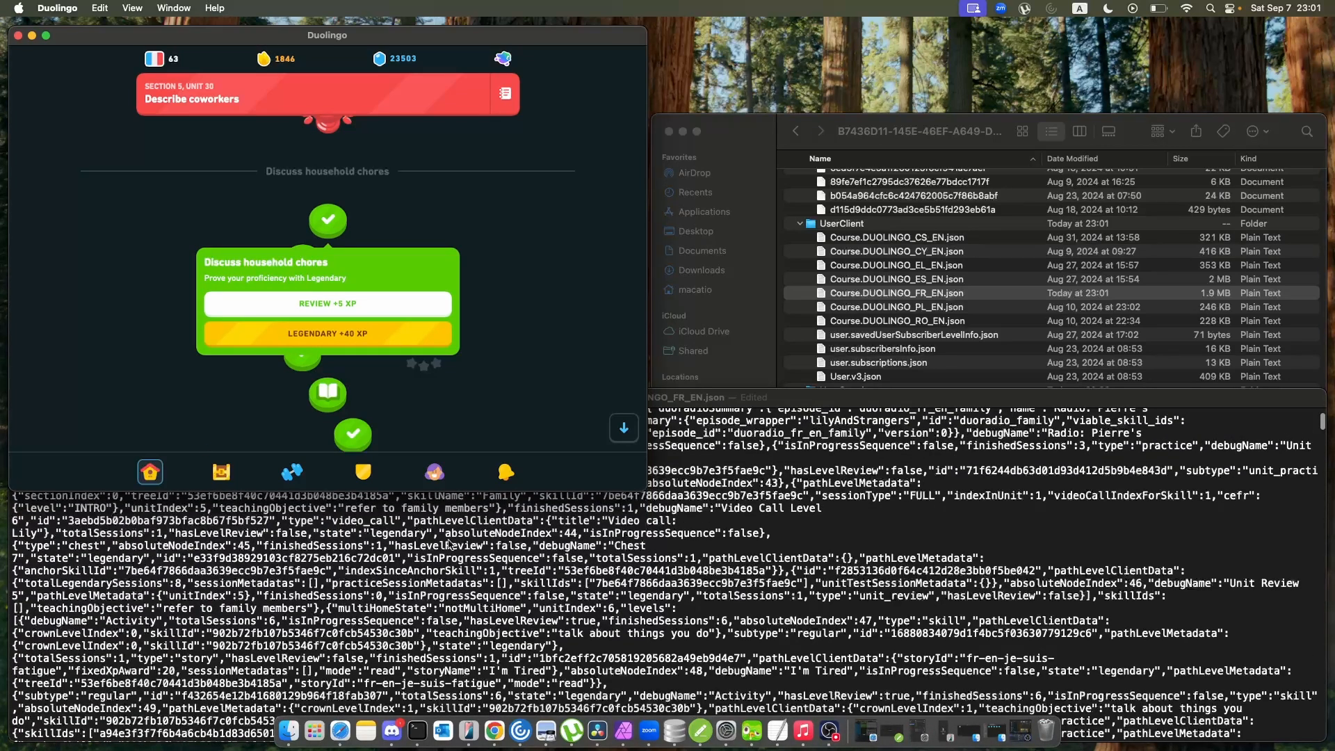
scroll(531, 528, up, 2)
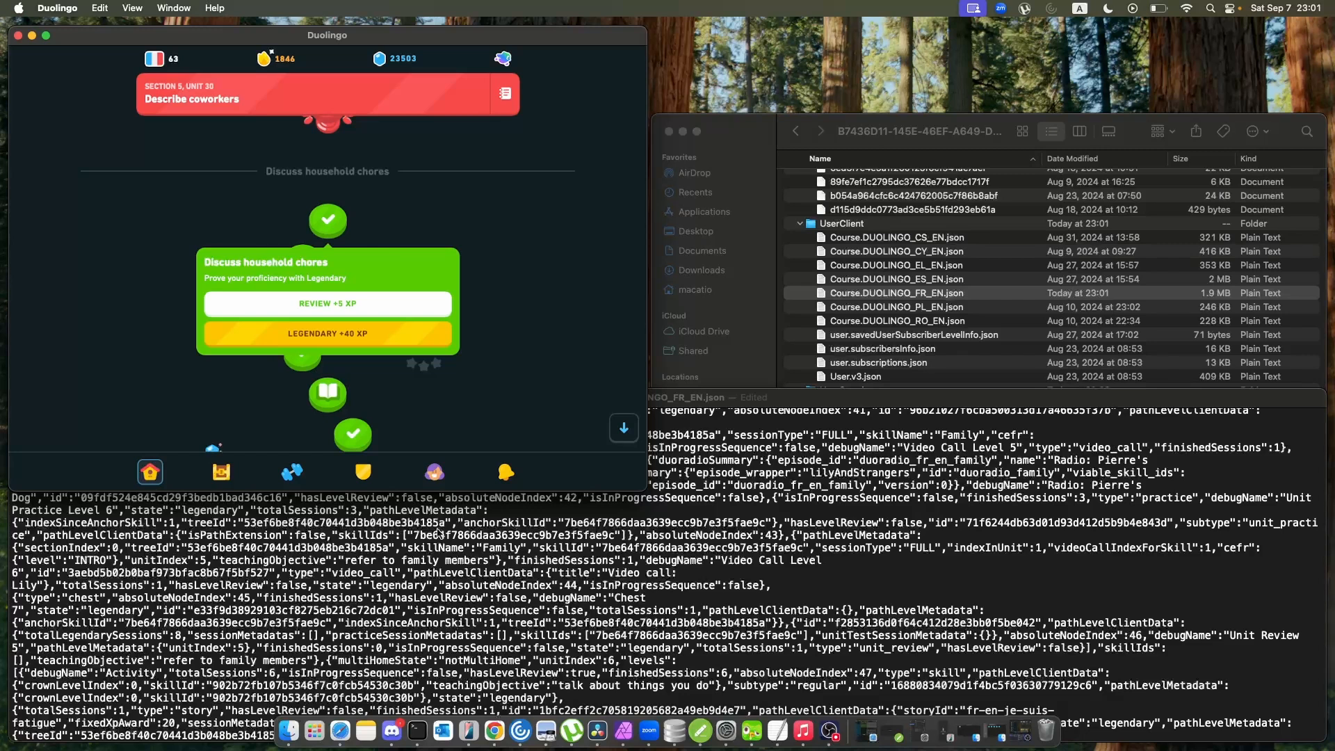
click(416, 535)
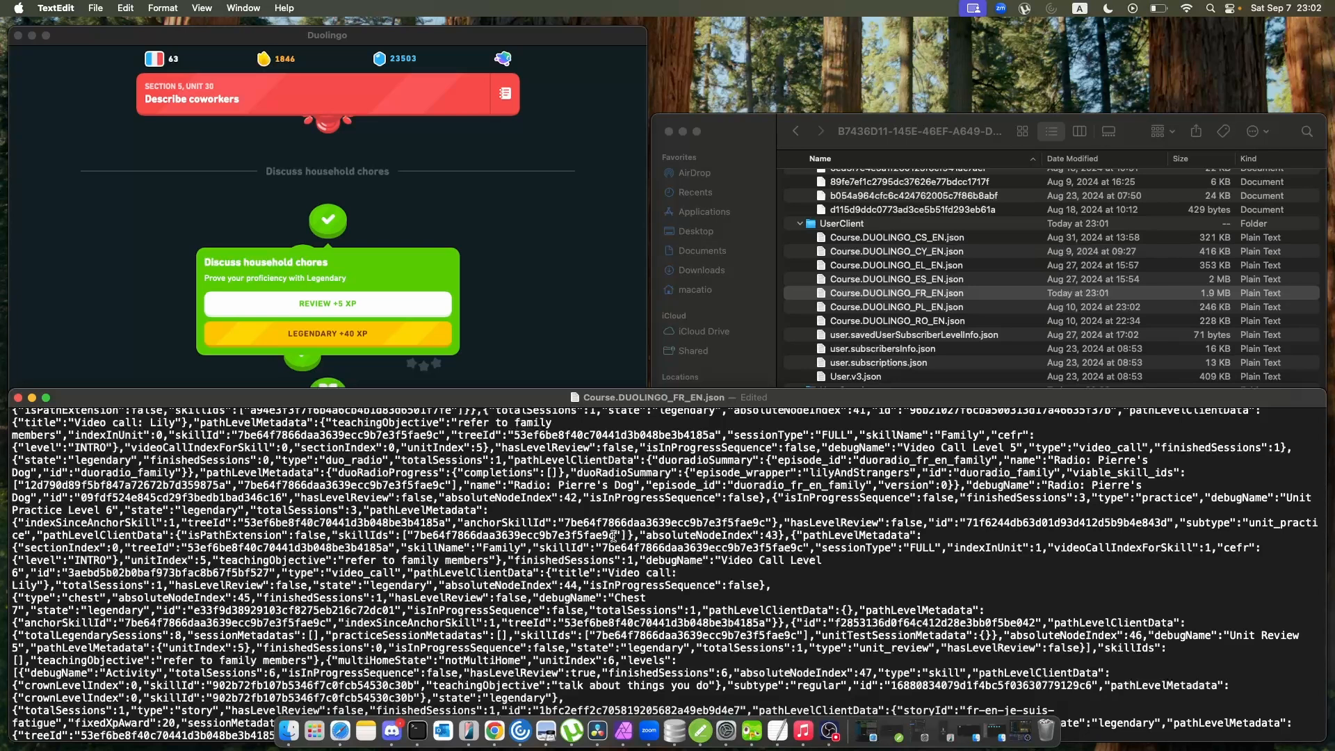
drag(618, 536, 426, 532)
click(417, 536)
scroll(730, 475, down, 1)
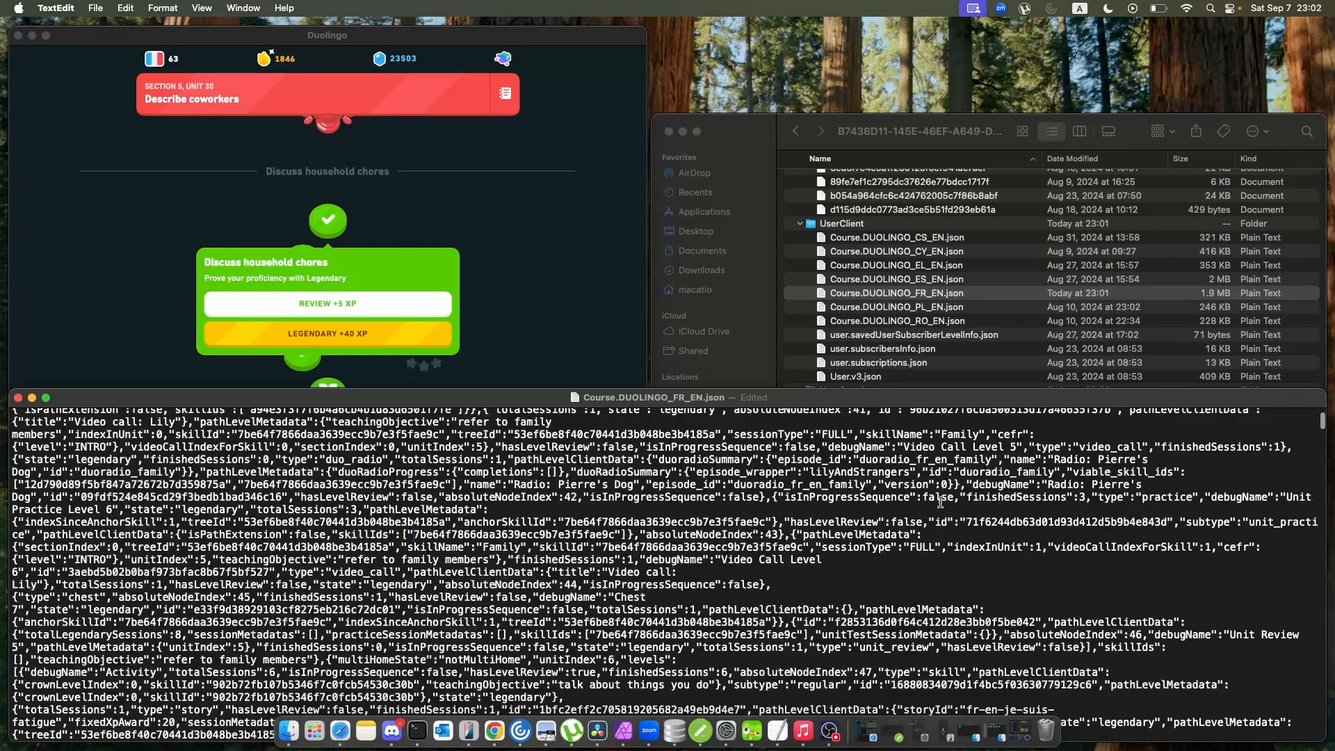
scroll(940, 502, up, 1)
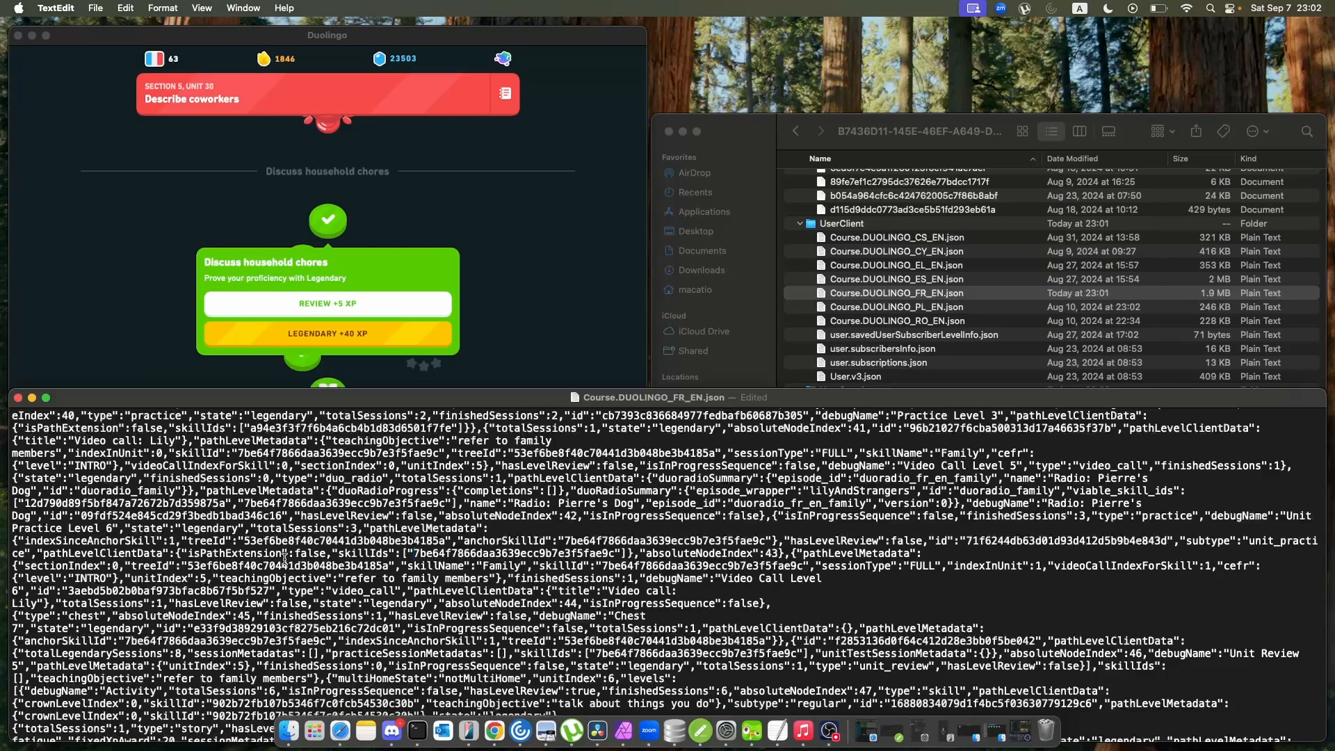
scroll(296, 482, down, 2)
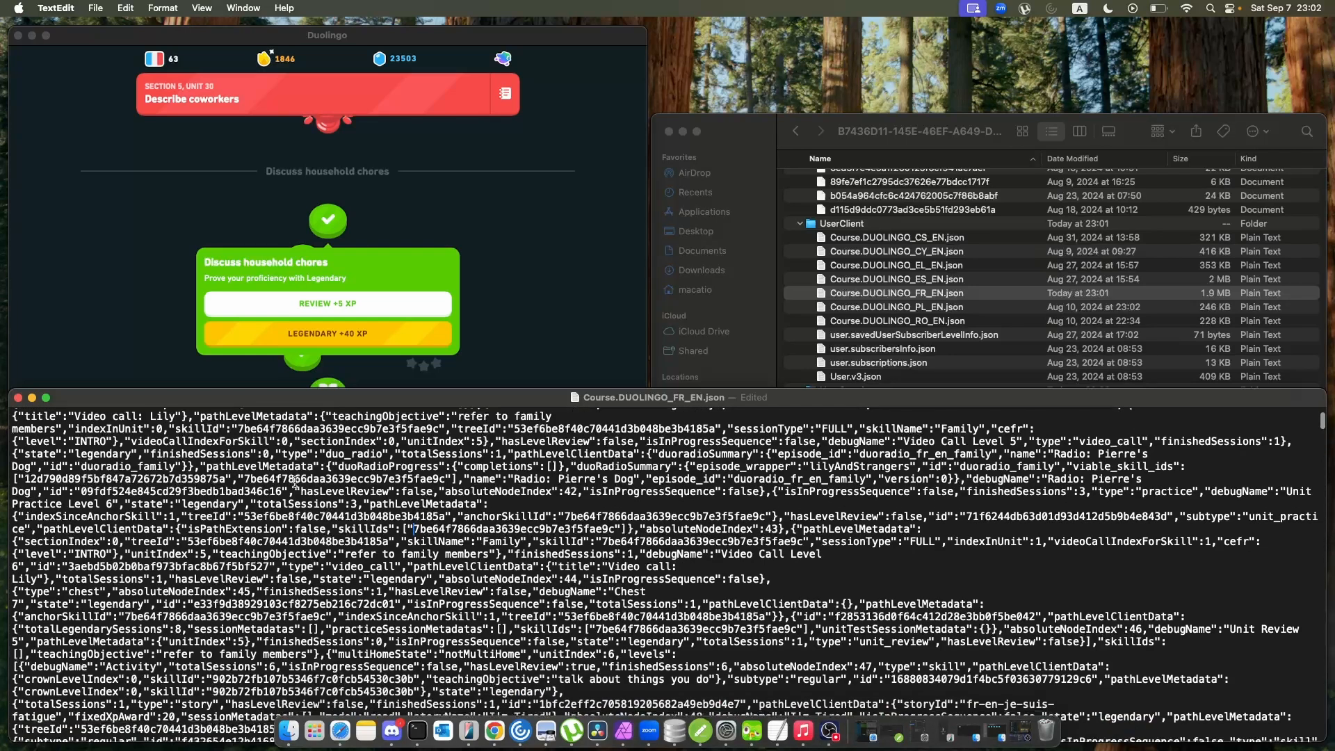
scroll(296, 482, down, 2)
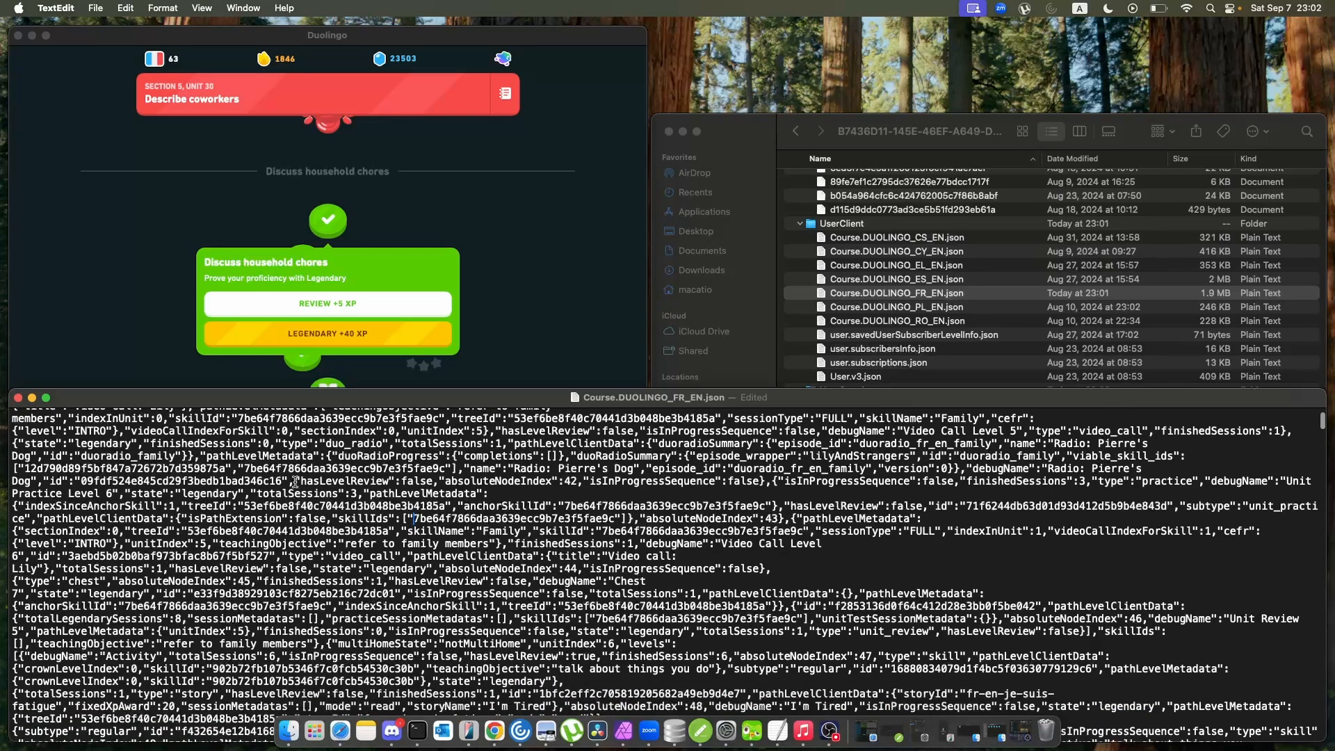
Highlight the isInProgressSequence and hasLevelReview values in the Video Call Level 5 entry of Course.DUOLINGO_FR_EN.json.
scroll(296, 482, up, 5)
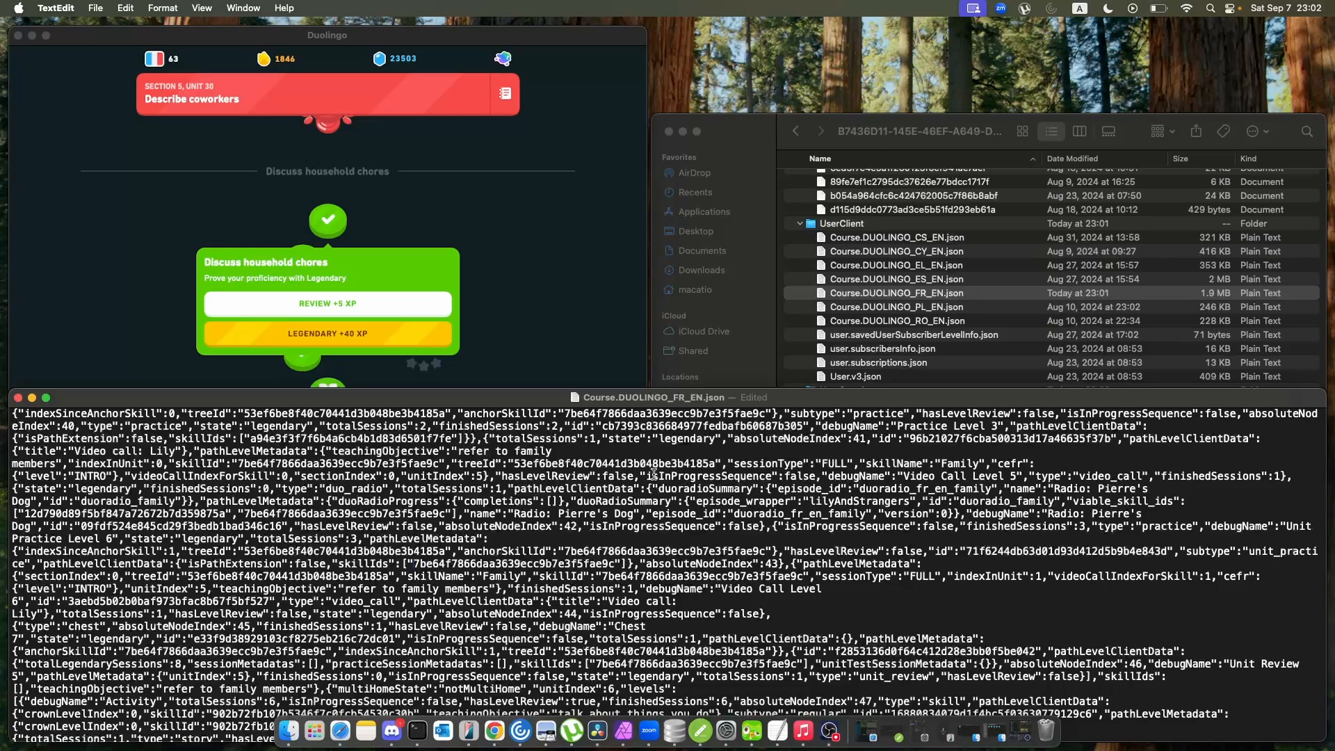
drag(646, 476, 817, 478)
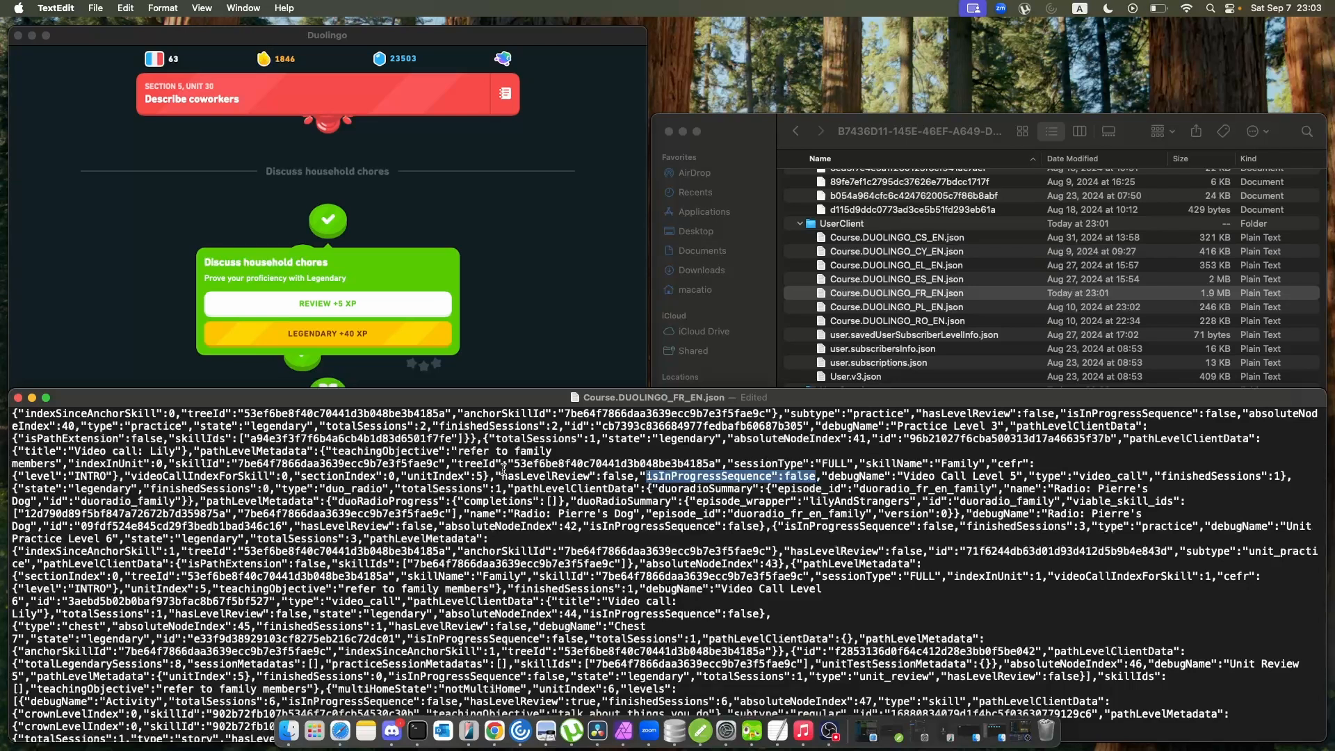
drag(502, 475, 636, 477)
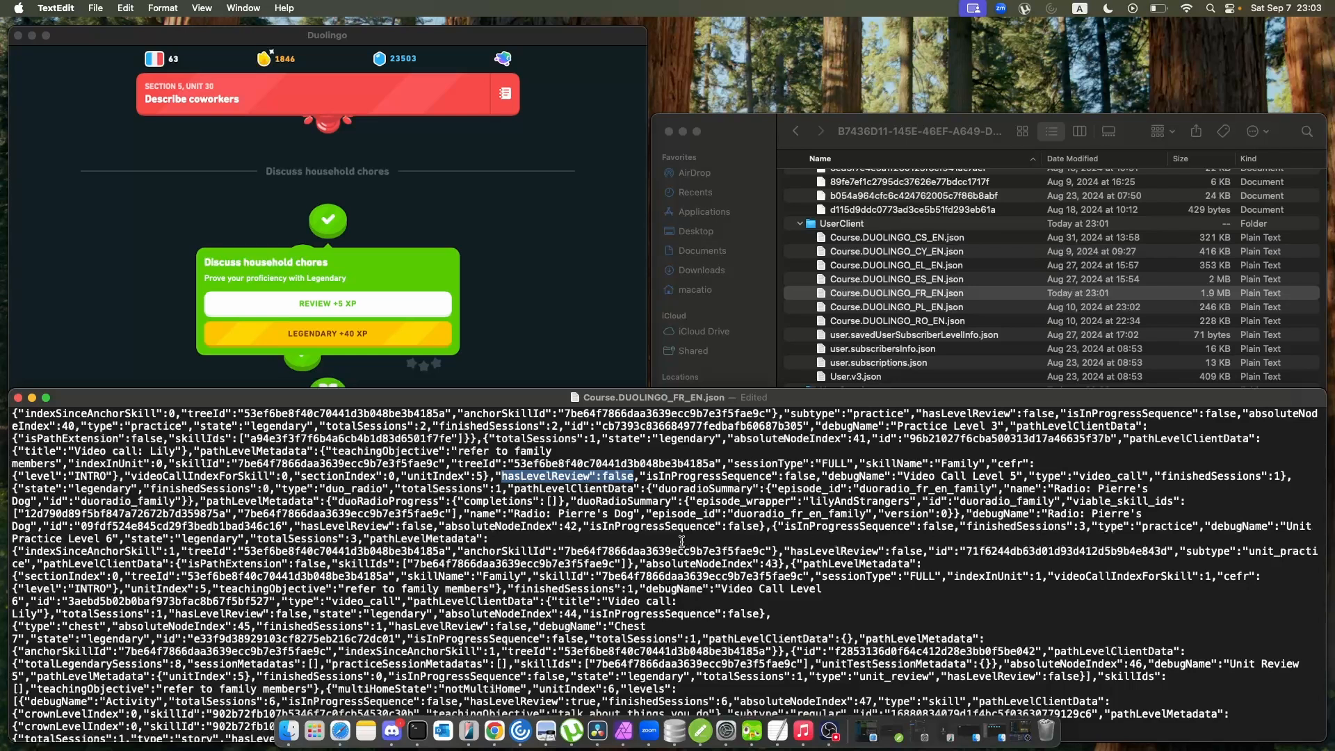
Highlight the finishedSessions and state values in the Family skill entry above Practice Level 3, and close Course.DUOLINGO_FR_EN.json.
scroll(689, 537, up, 2)
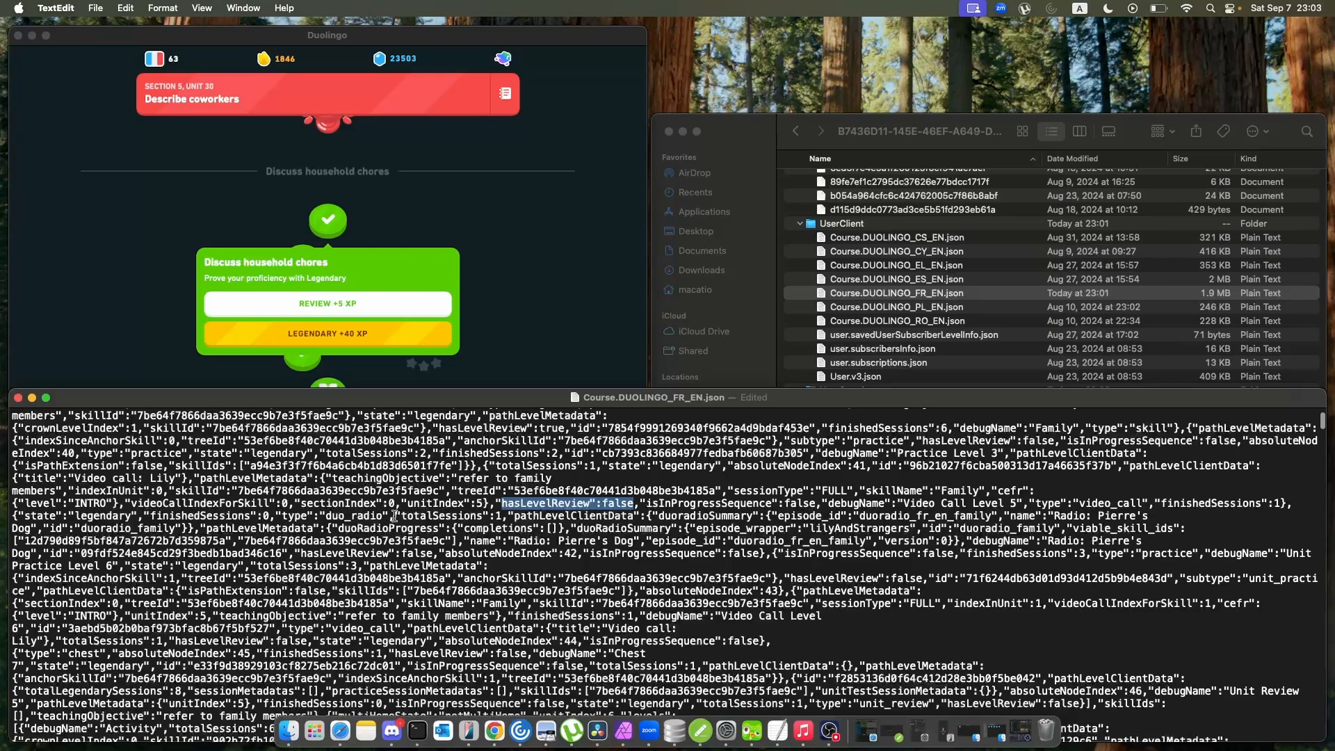
scroll(393, 518, up, 1)
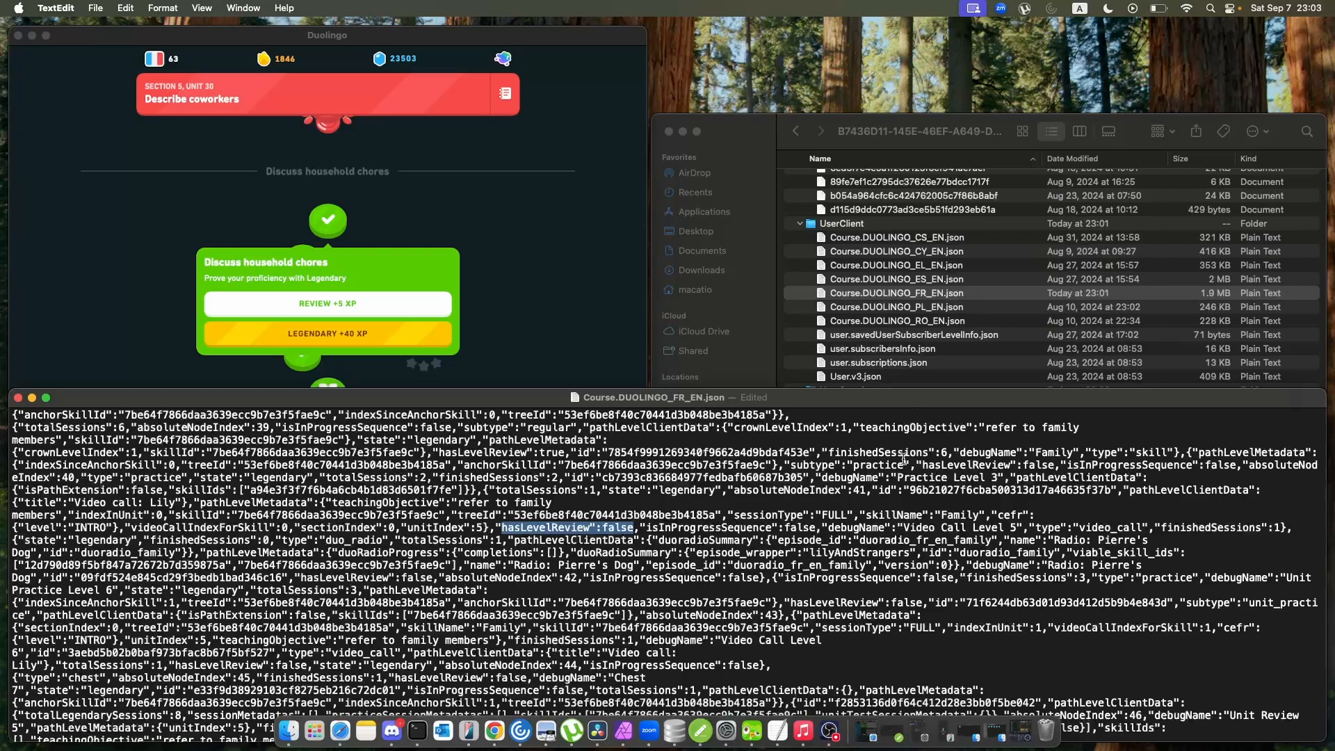
drag(949, 452, 830, 456)
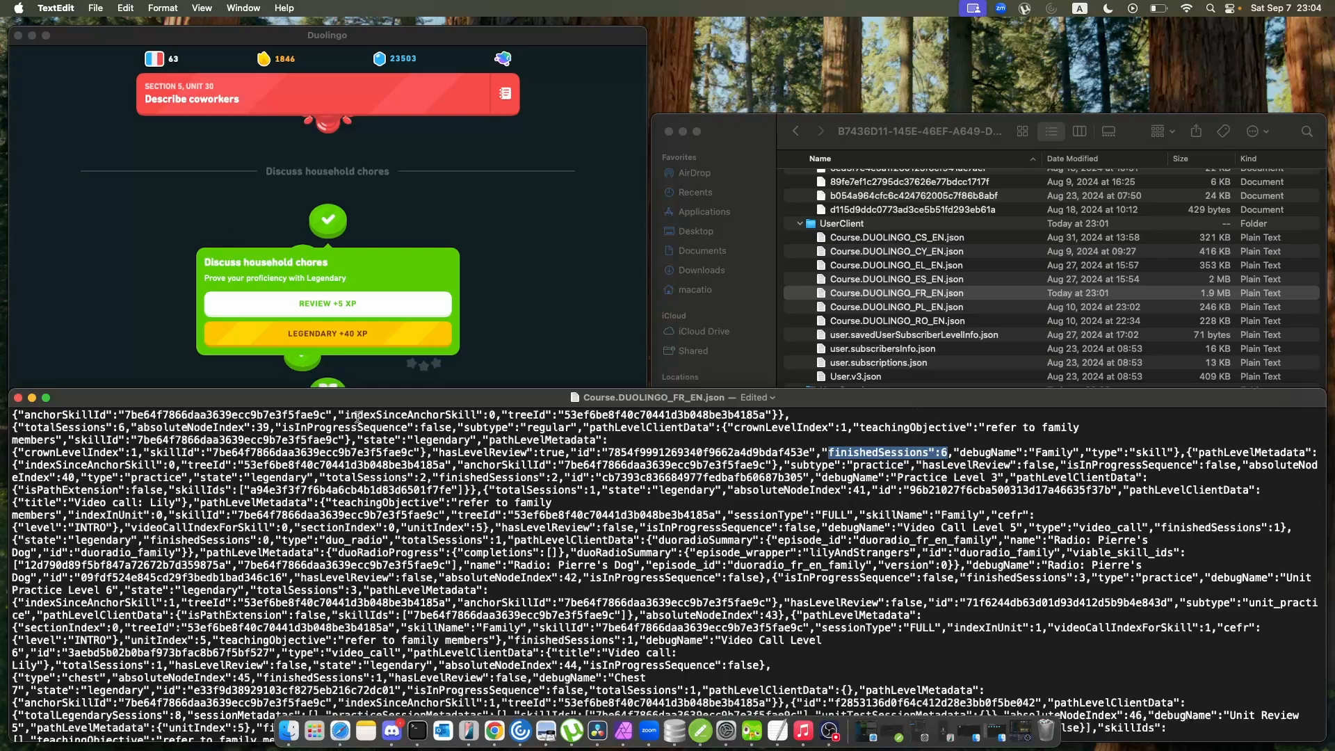
drag(358, 440, 474, 442)
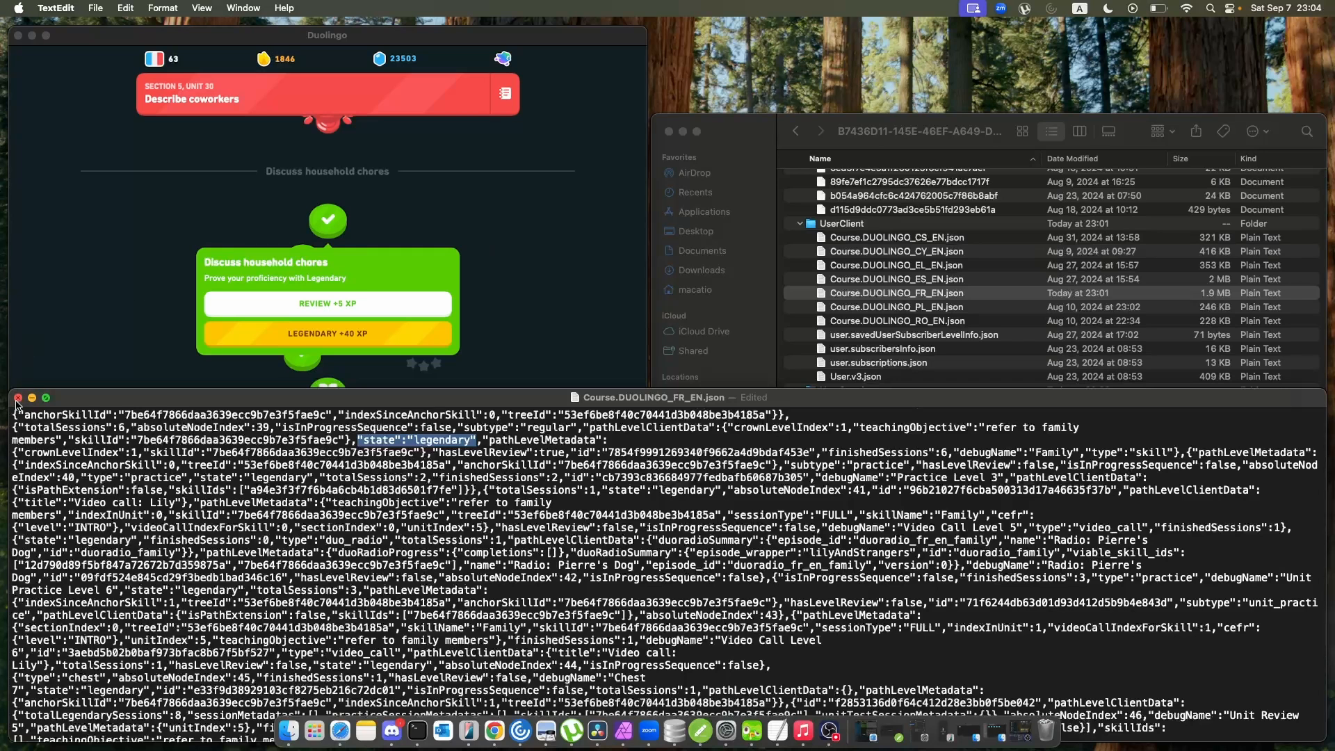
scroll(186, 279, up, 5)
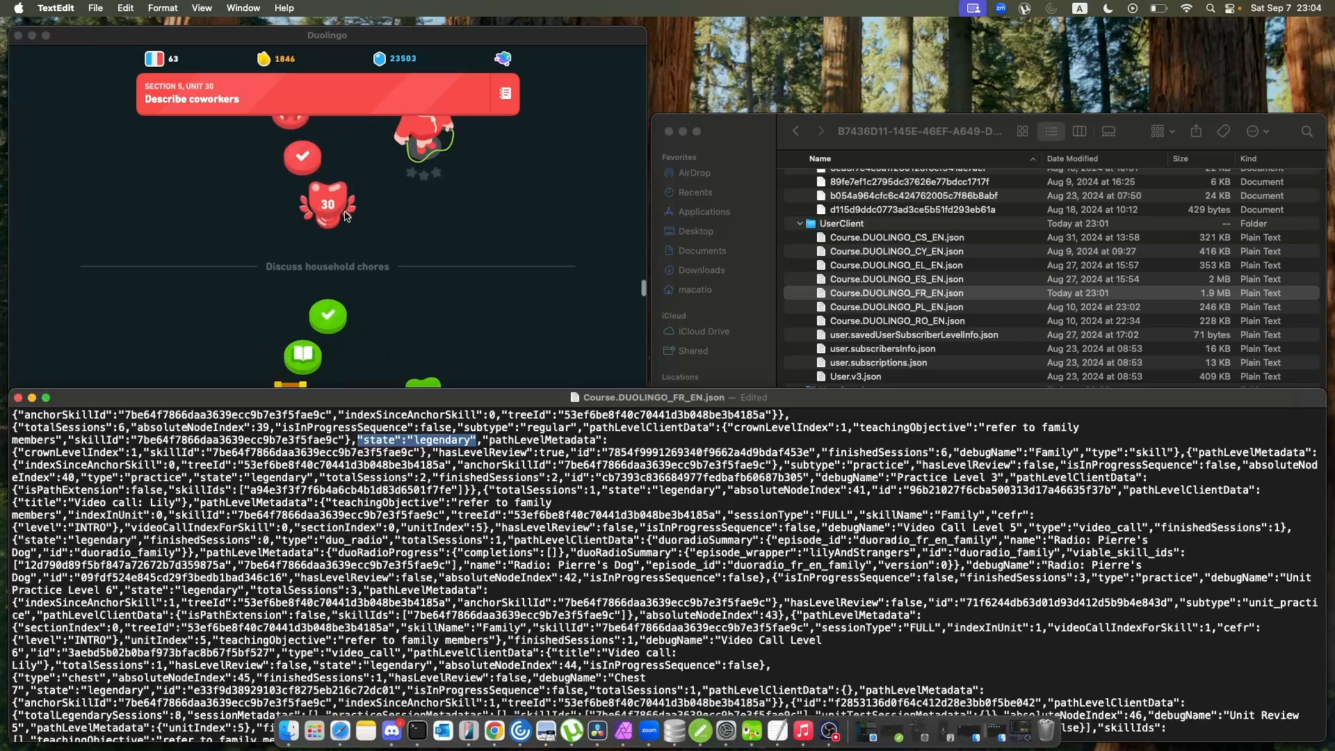
click(19, 398)
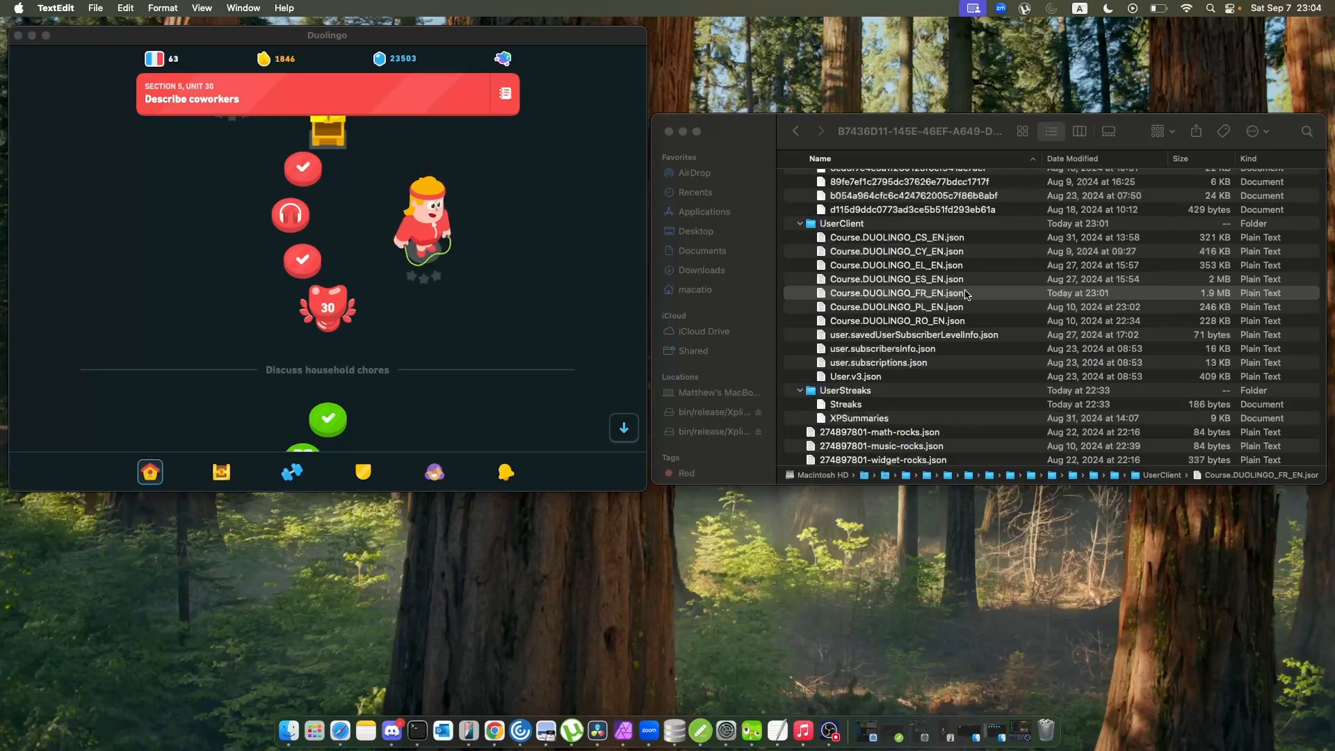
Open user.savedUserSubscriberLevelInfo.json from the UserClient folder and enlarge its text for reading.
scroll(904, 381, down, 2)
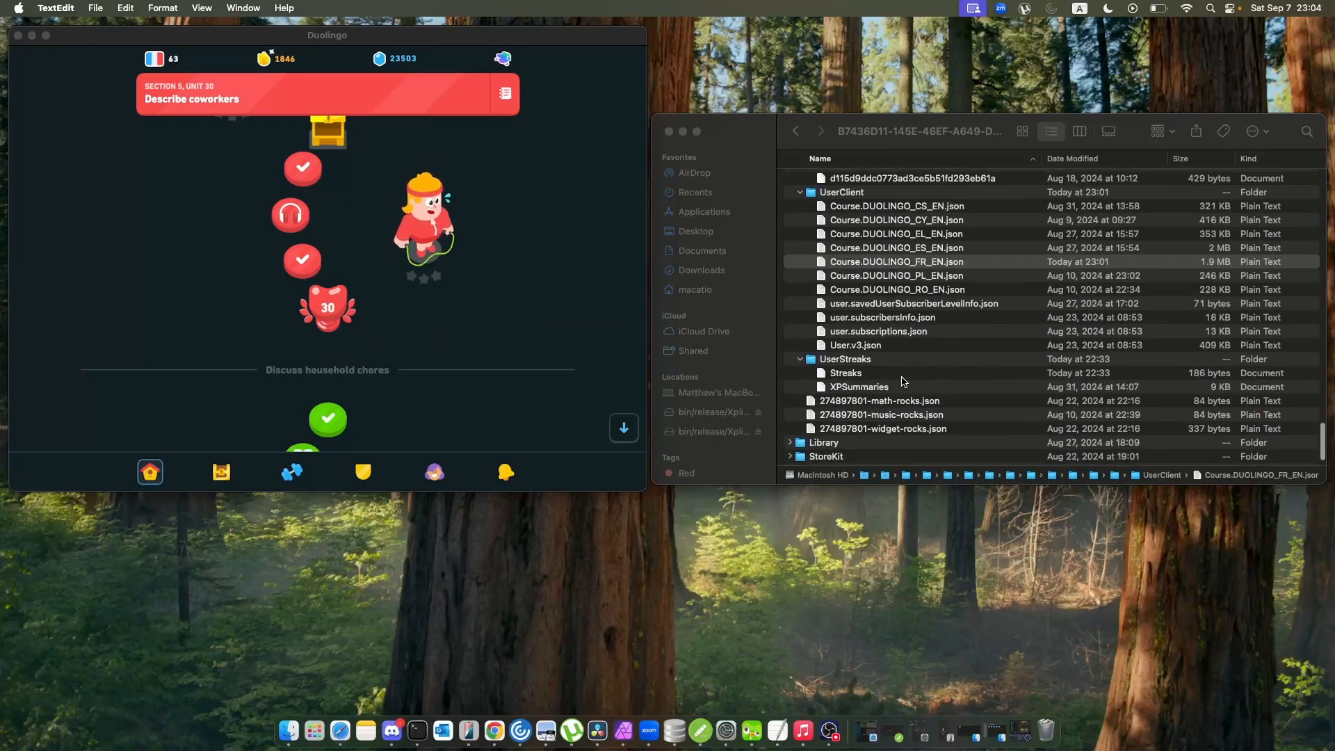
double_click(938, 306)
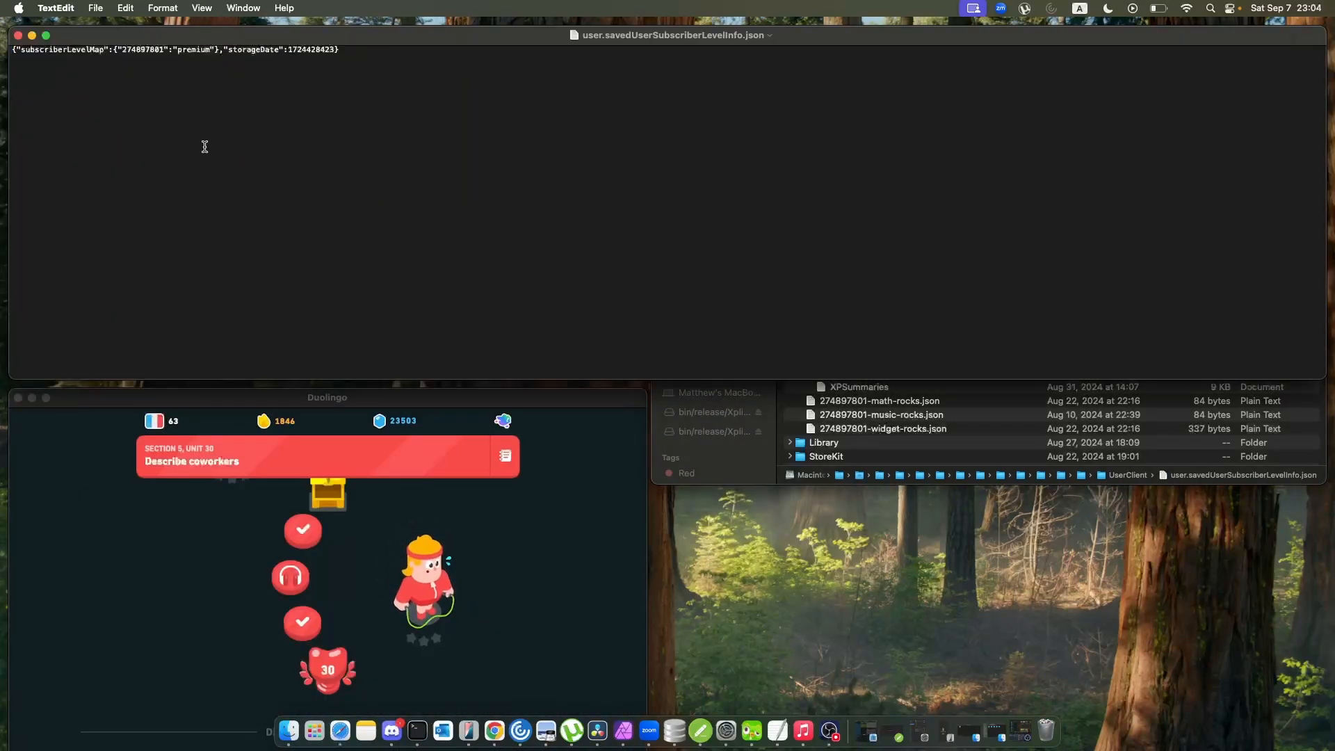
key(super+plus)
key(super+plus)
key(super+plus)
key(super+plus)
key(super+plus)
key(super+plus)
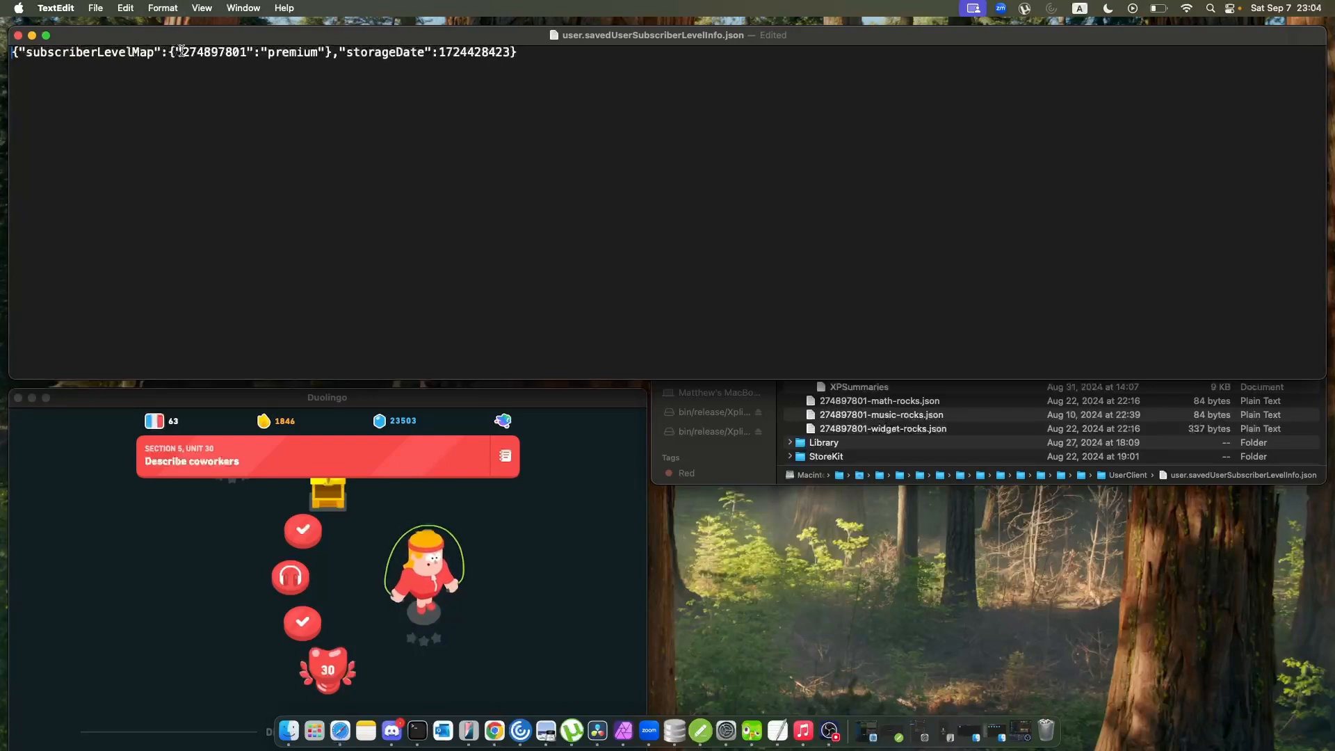
Highlight the account ID, the subscriber level and the storageDate value in turn, and close user.savedUserSubscriberLevelInfo.json.
drag(184, 52, 245, 52)
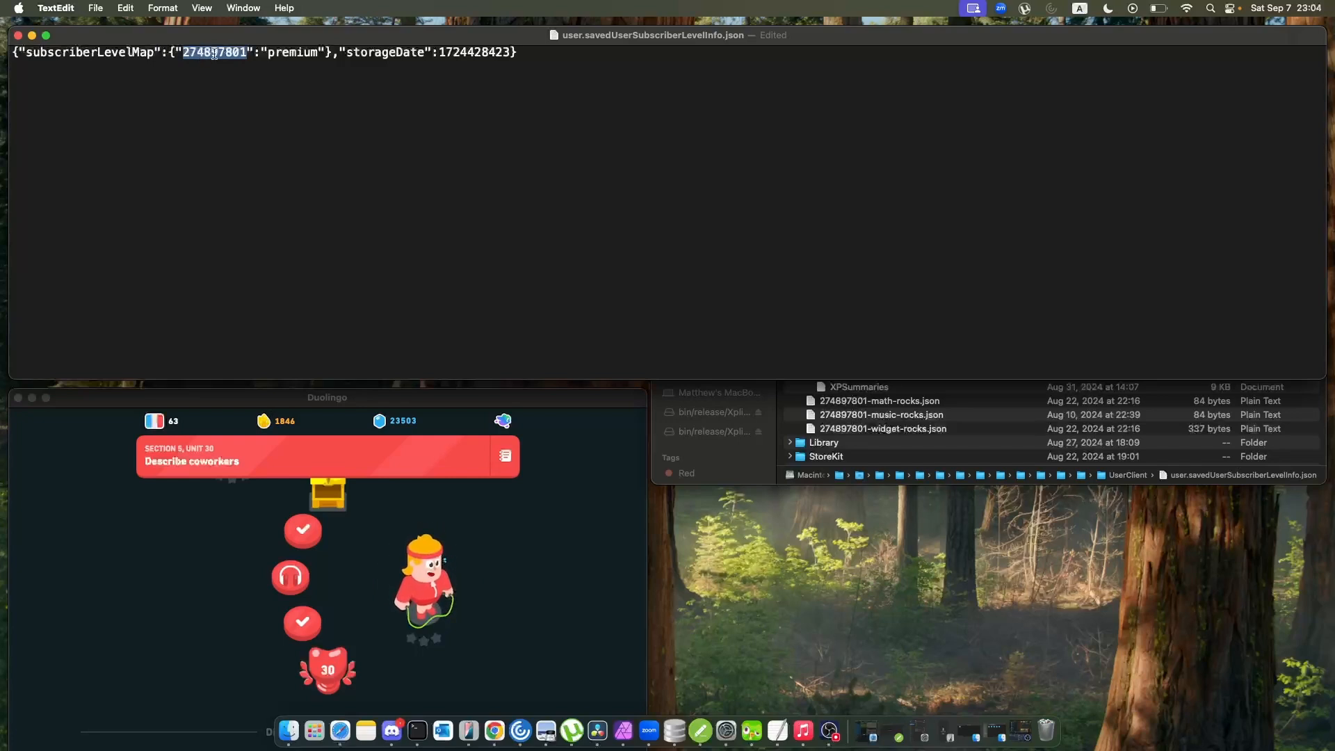
click(293, 72)
drag(272, 56, 322, 51)
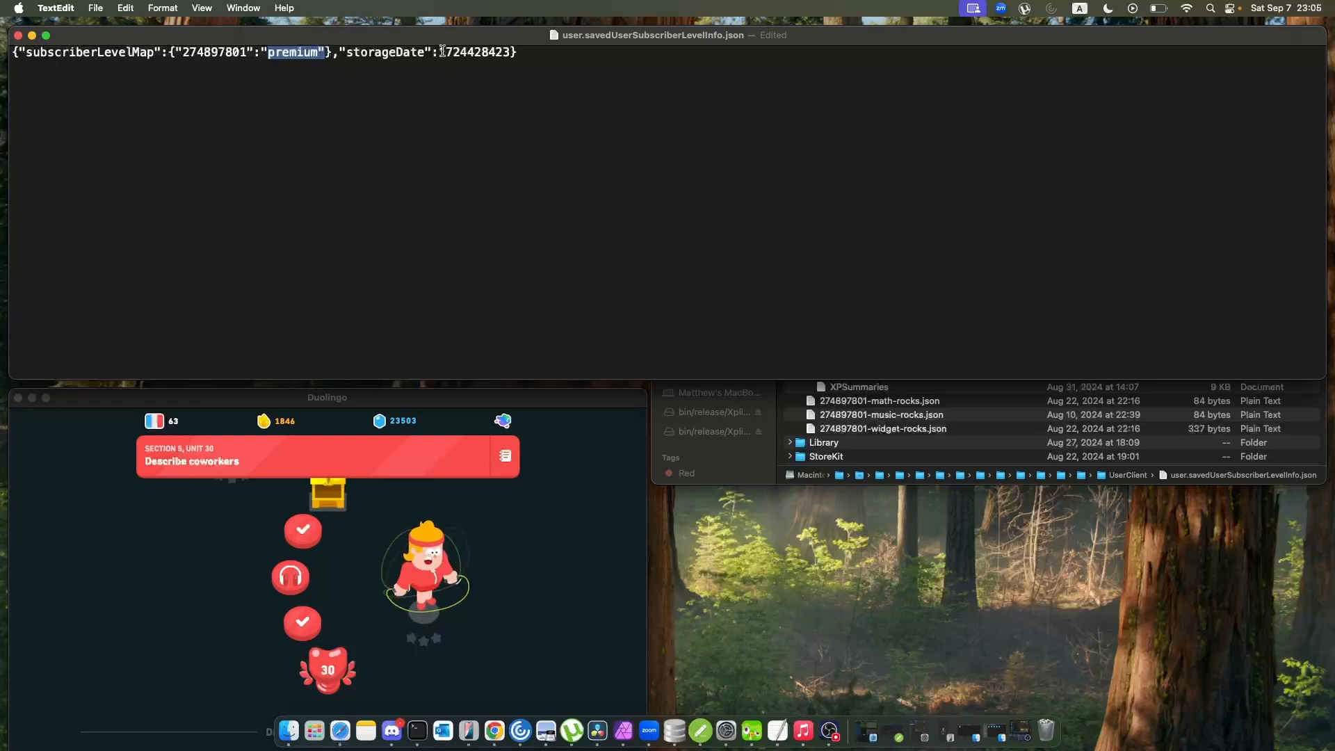
drag(438, 51, 513, 46)
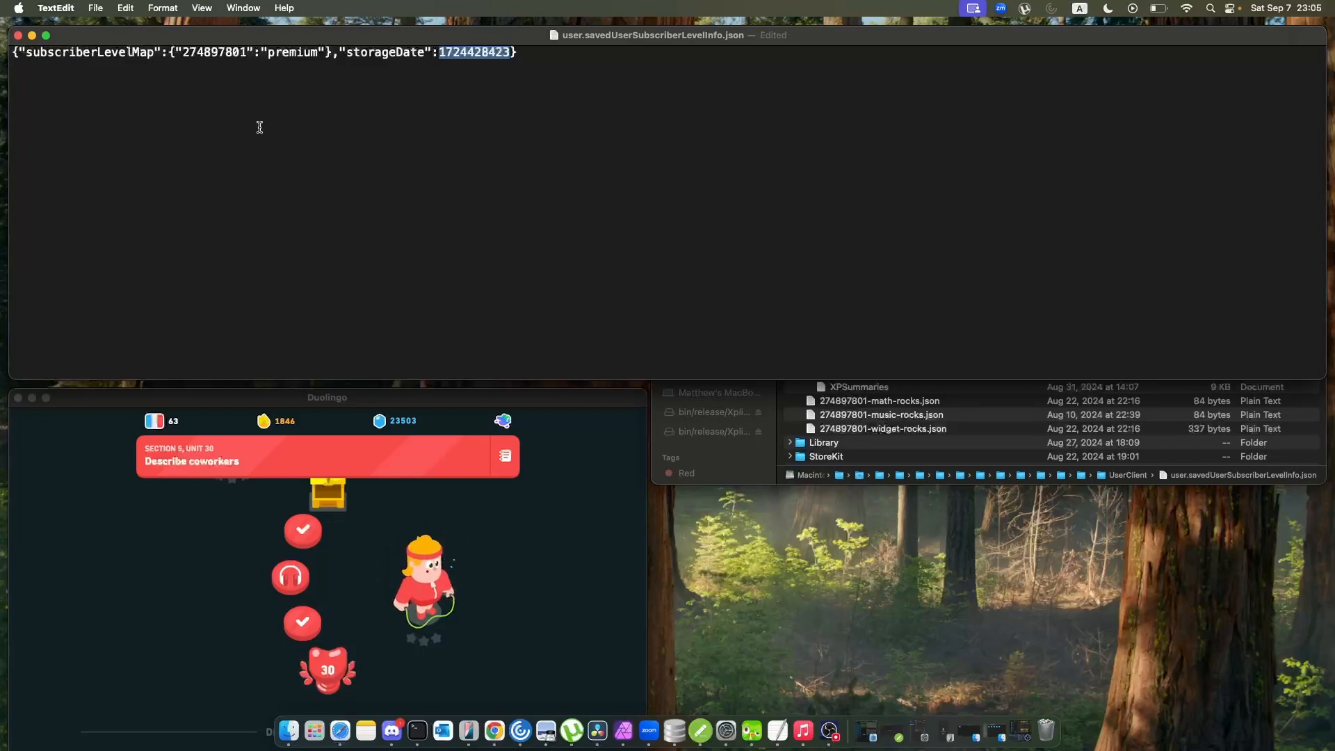
click(20, 35)
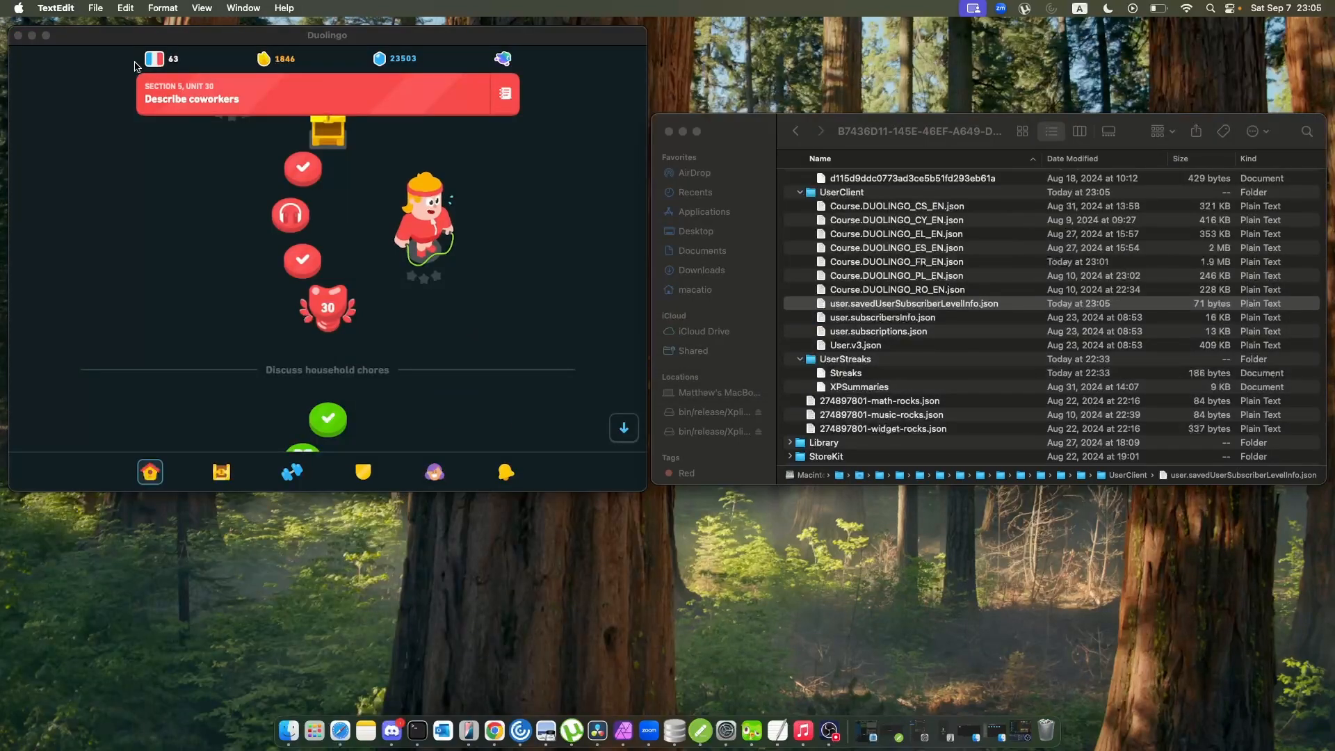
Open user.subscribersInfo.json from the UserClient folder and enlarge its text for reading.
click(894, 321)
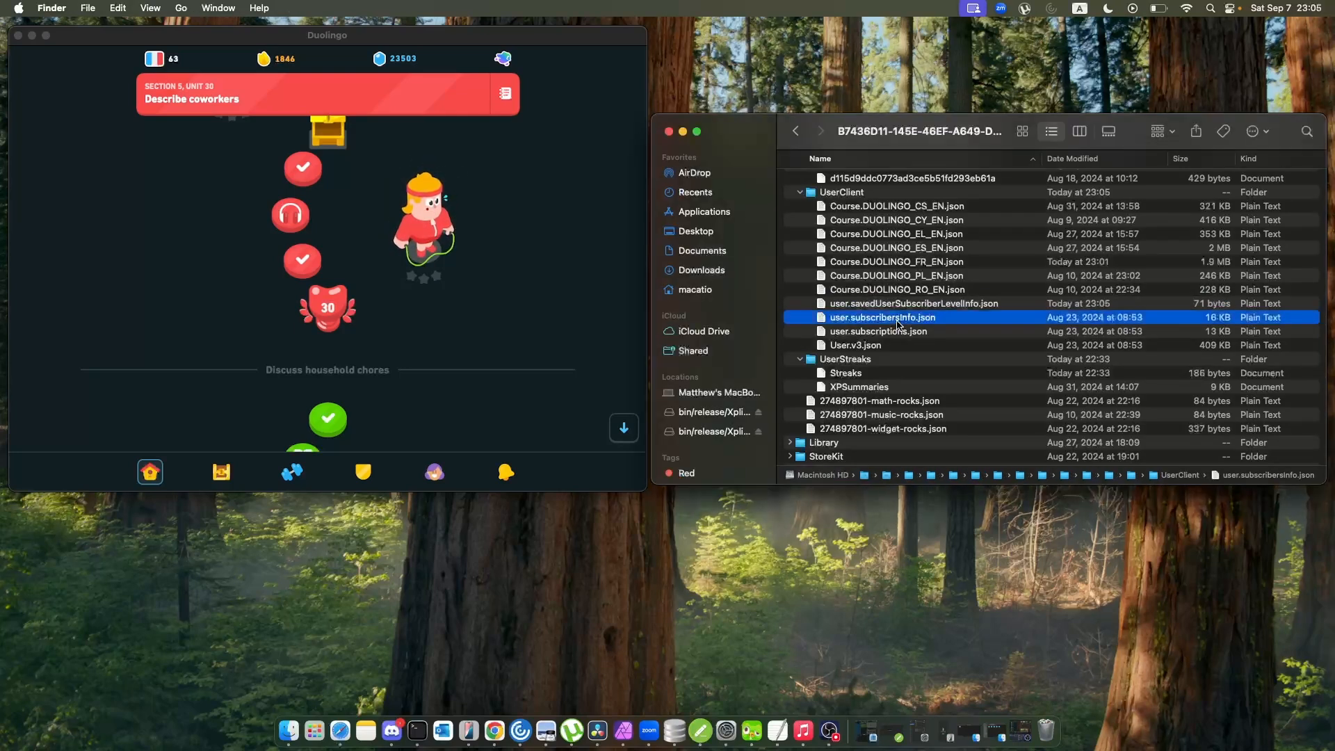
double_click(846, 321)
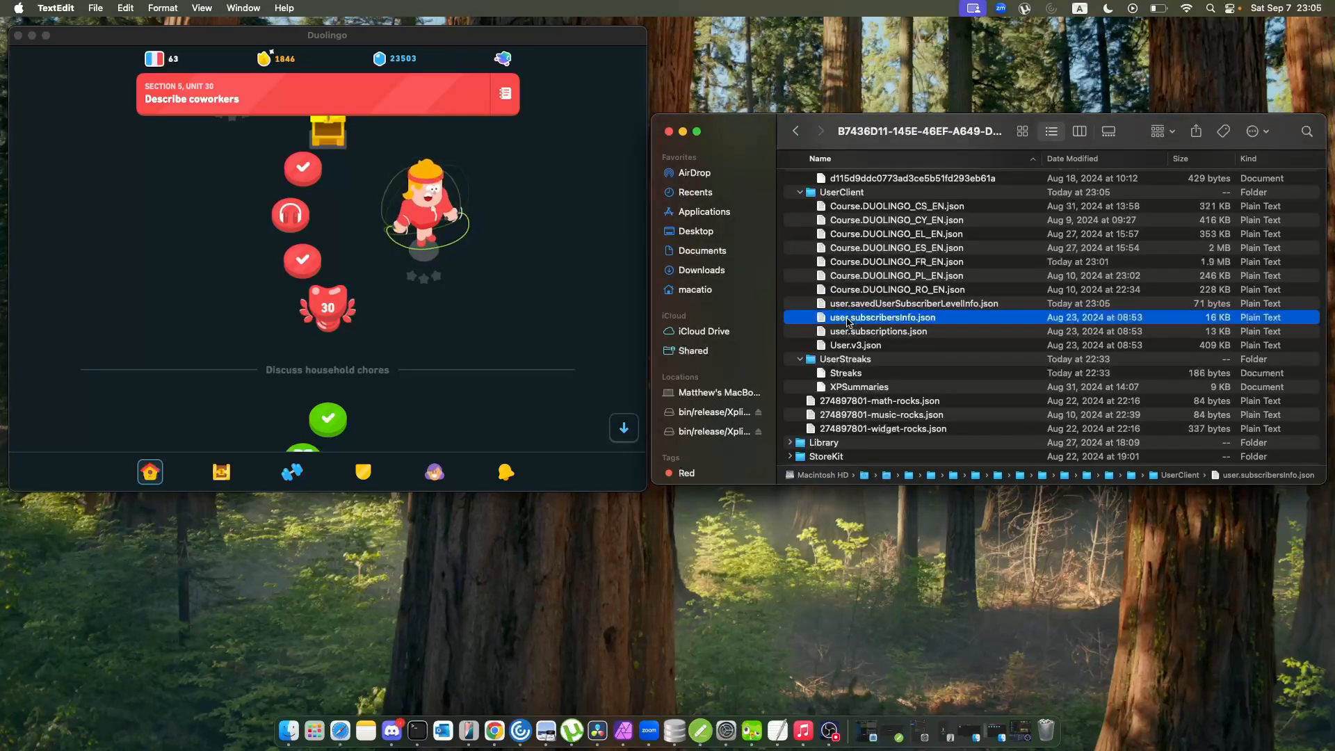
scroll(341, 48, down, 5)
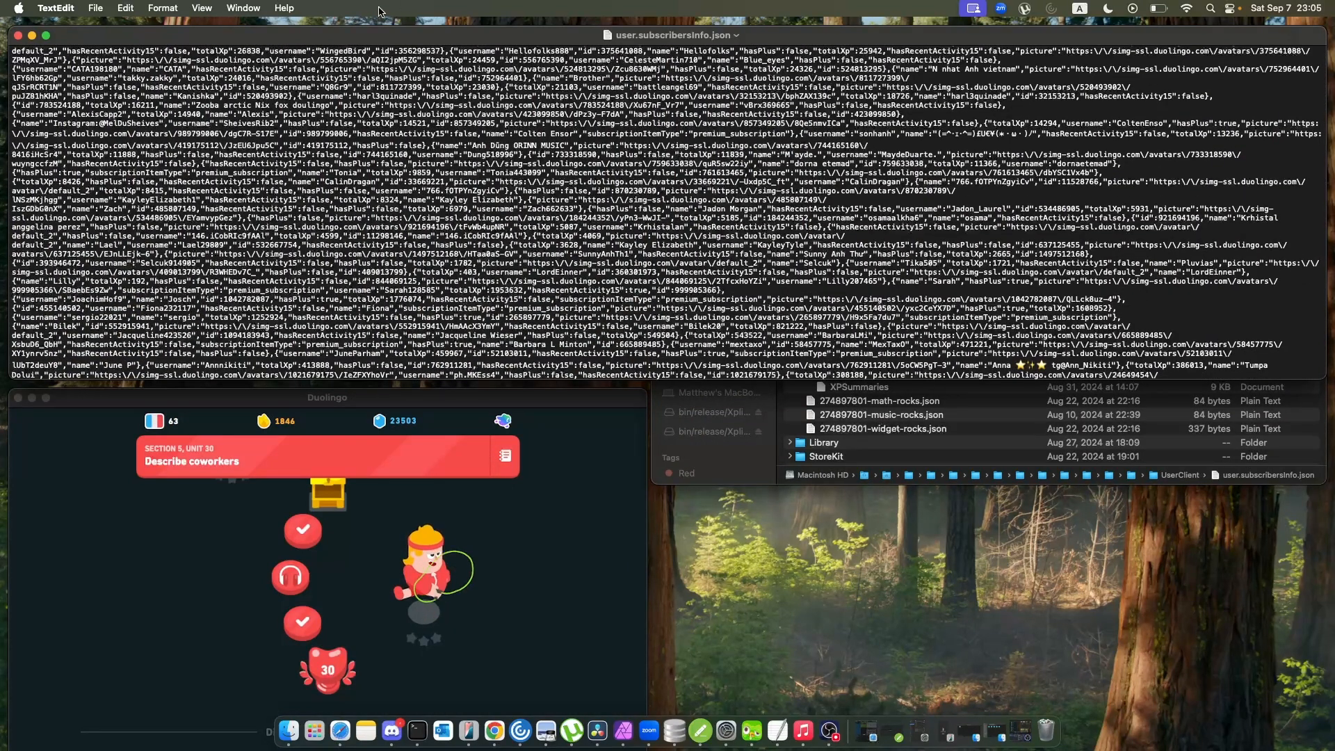
scroll(452, 325, up, 5)
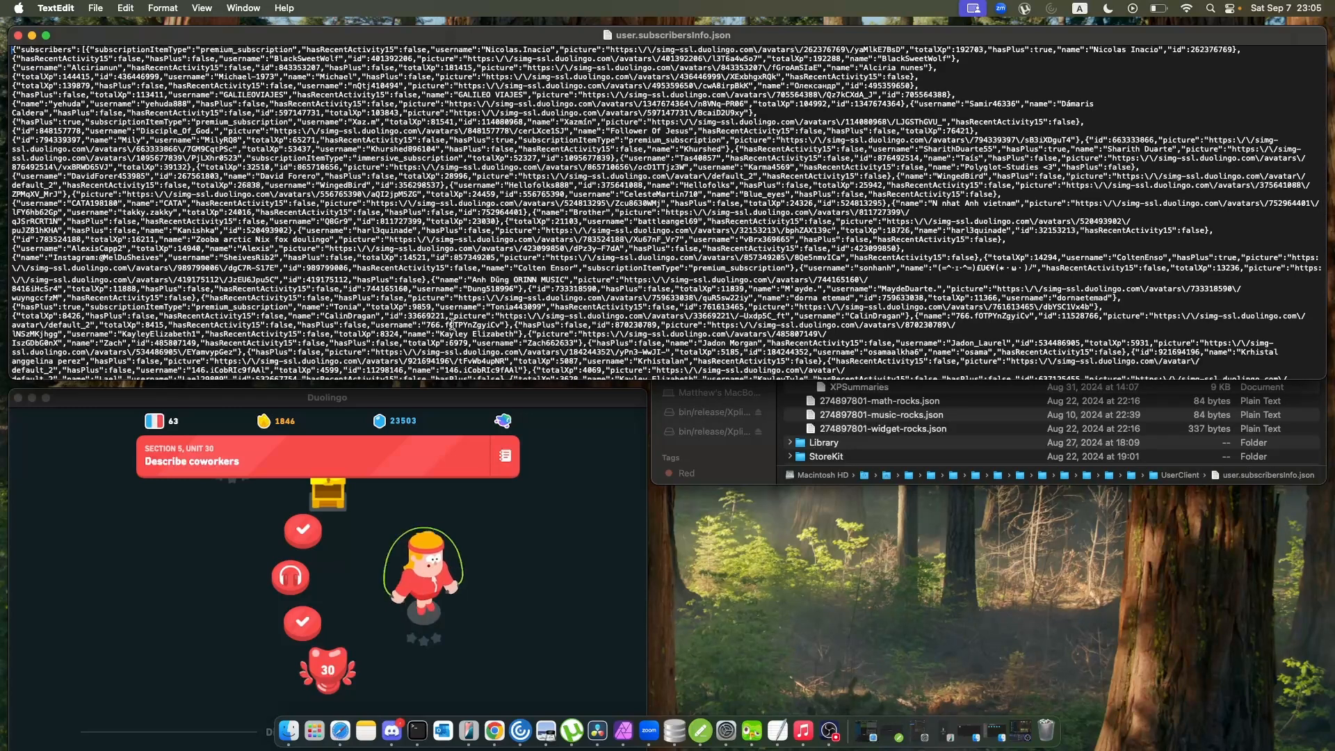
key(super+plus)
key(super+plus)
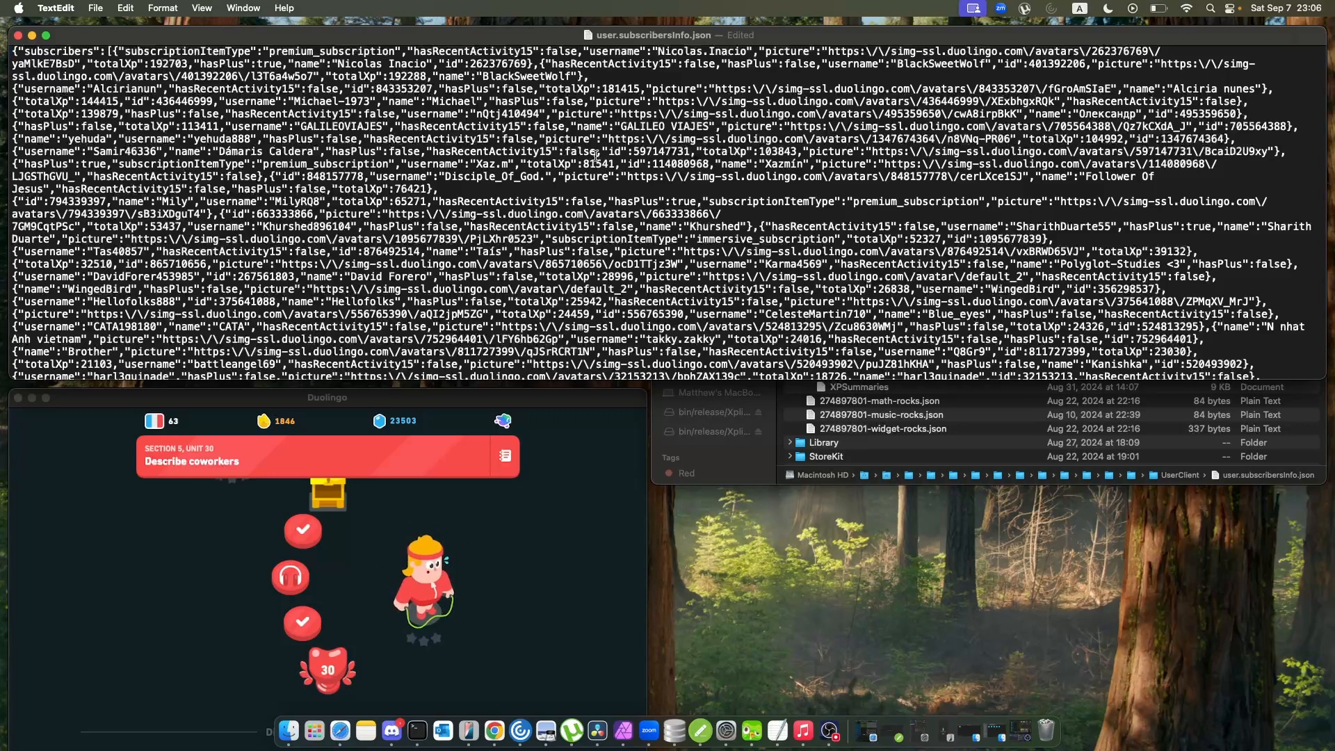
Examine the follower entries in user.subscribersInfo.json down to the totalSubscribers value at the end of the file.
scroll(450, 258, down, 15)
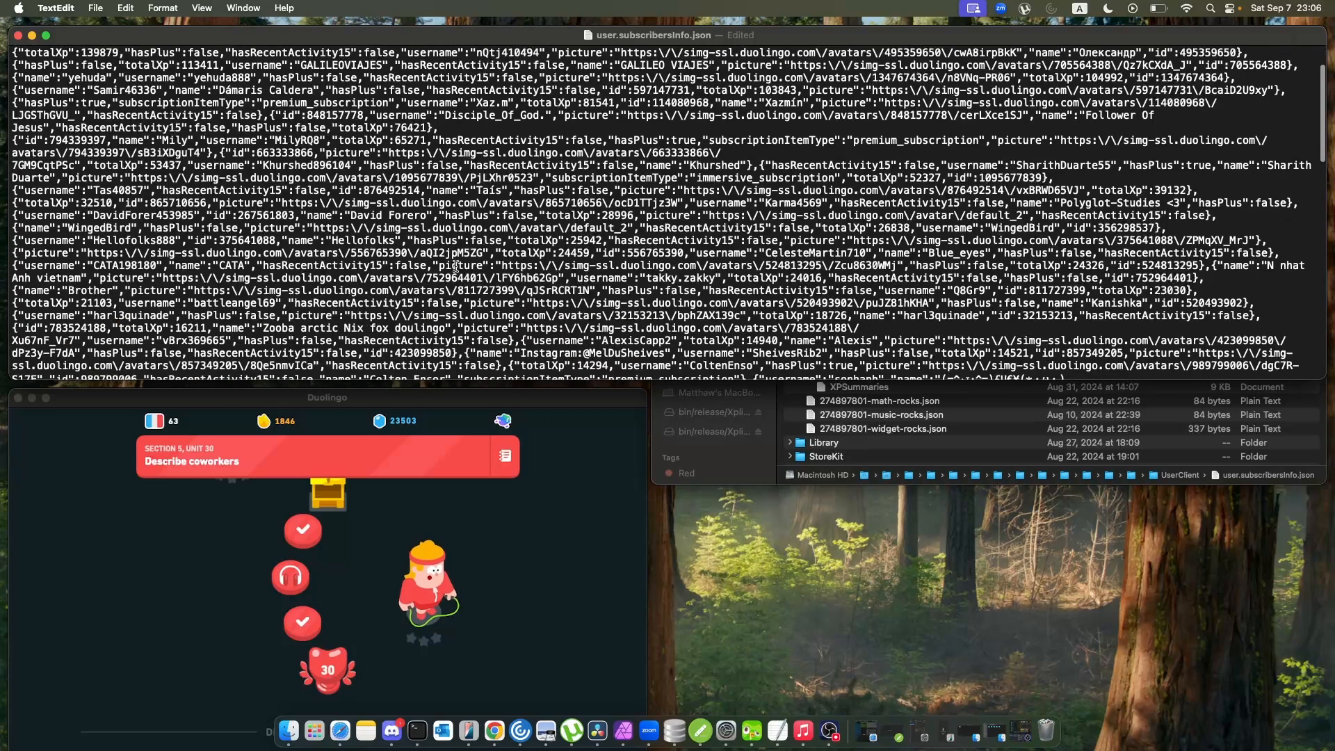
scroll(455, 266, down, 20)
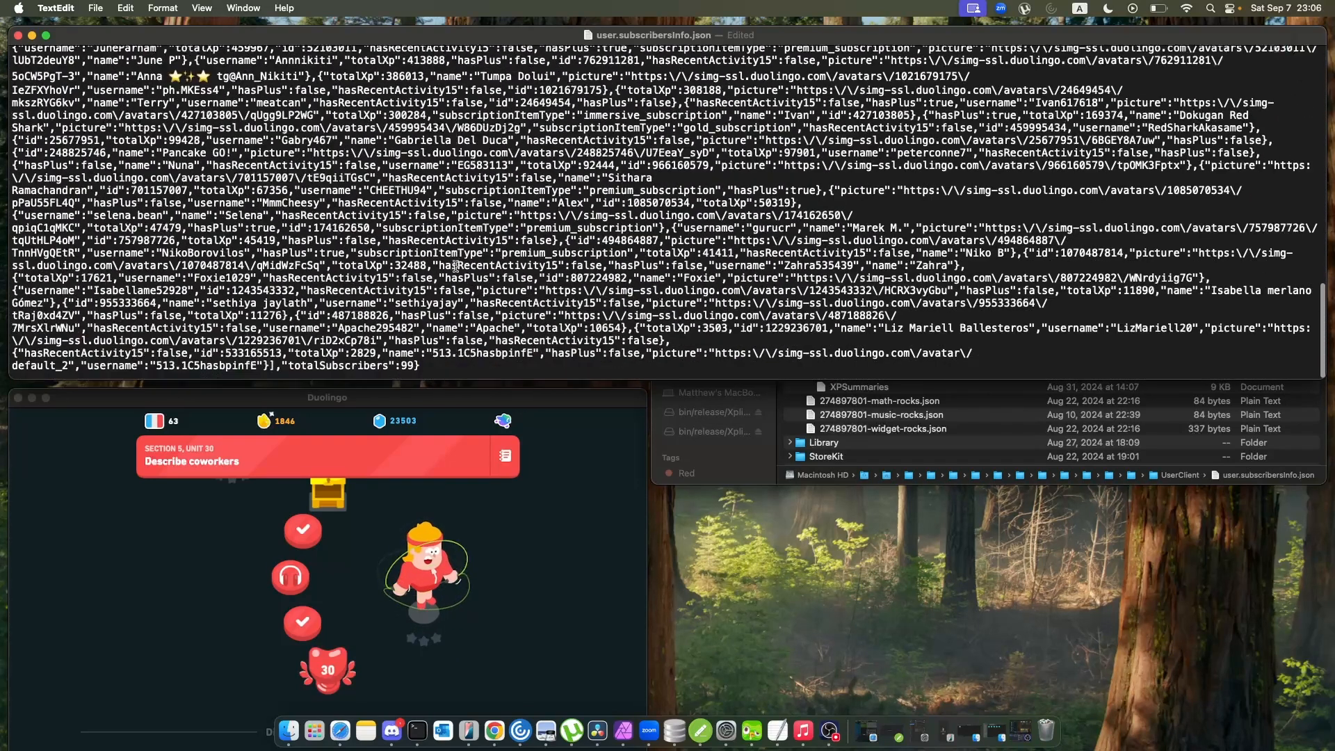
scroll(455, 267, up, 3)
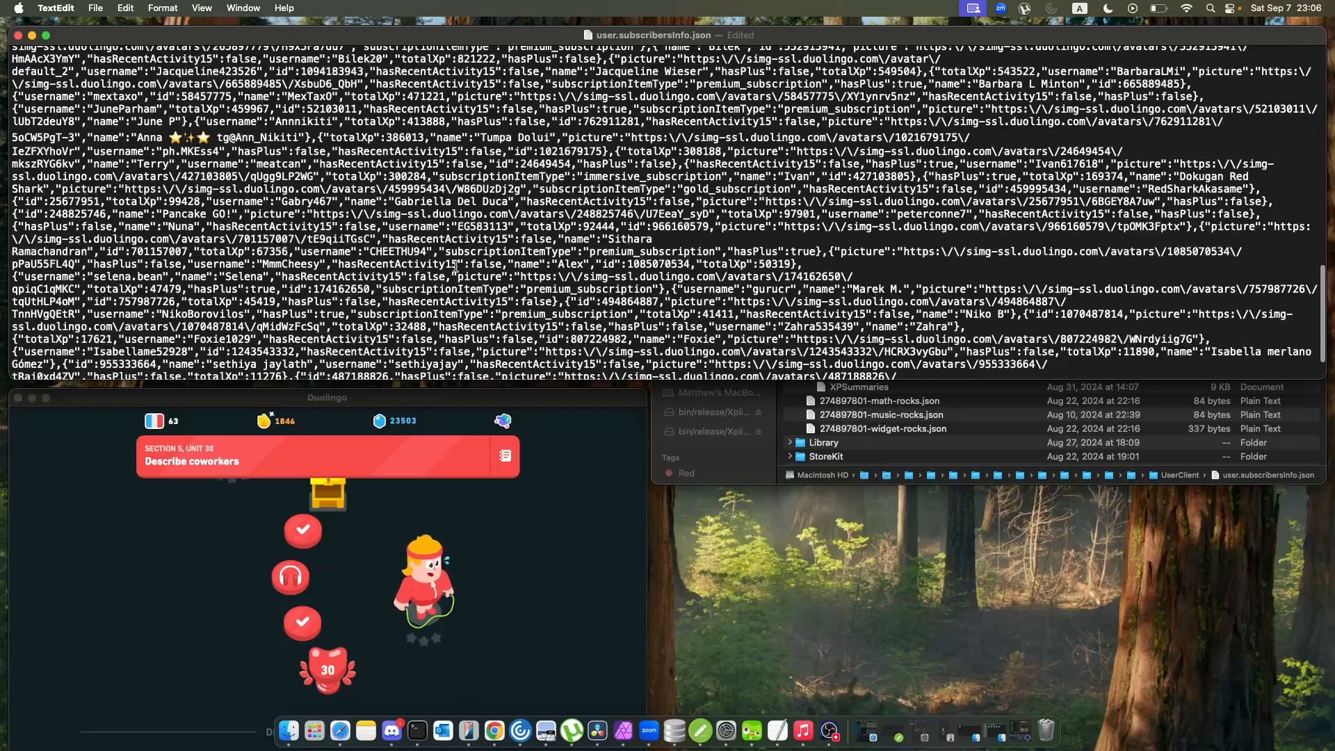
scroll(456, 266, down, 4)
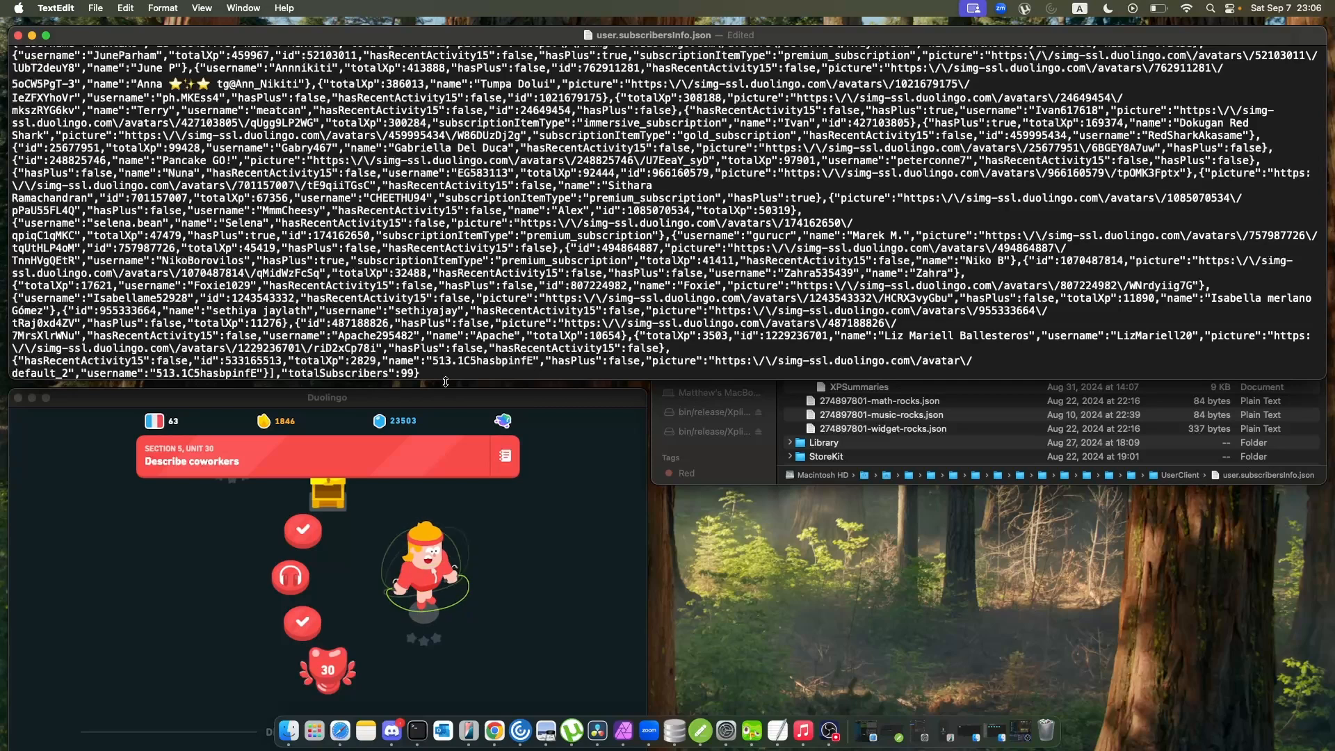
Switch to Duolingo with its window above the JSON text and show the profile's Followers list.
drag(438, 401, 449, 158)
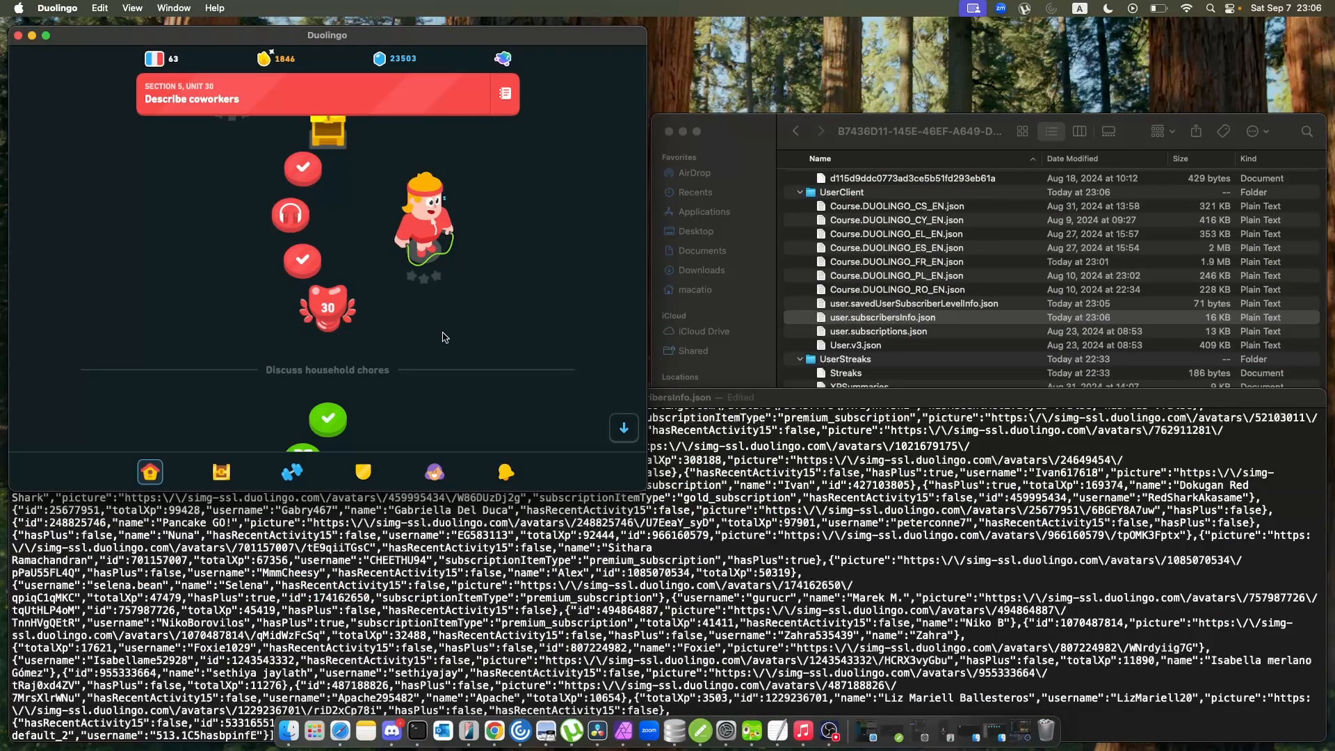
click(434, 472)
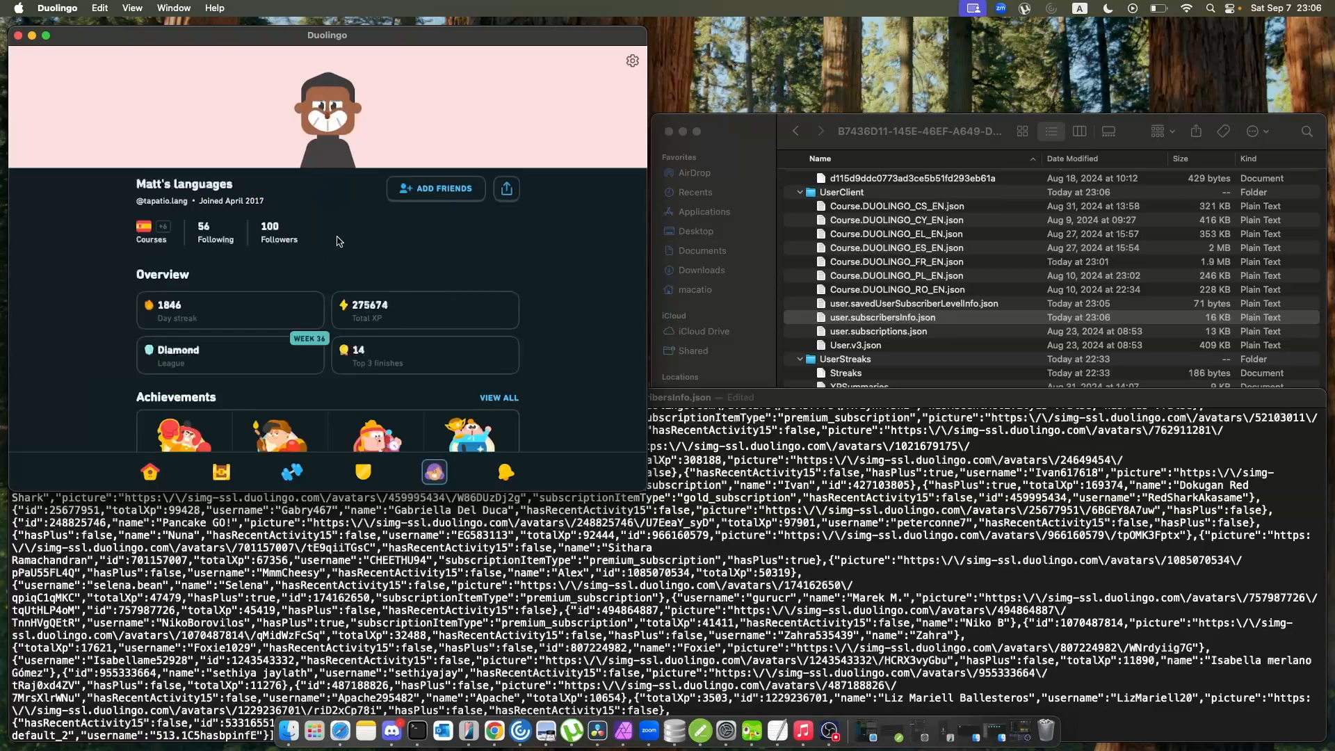
click(282, 233)
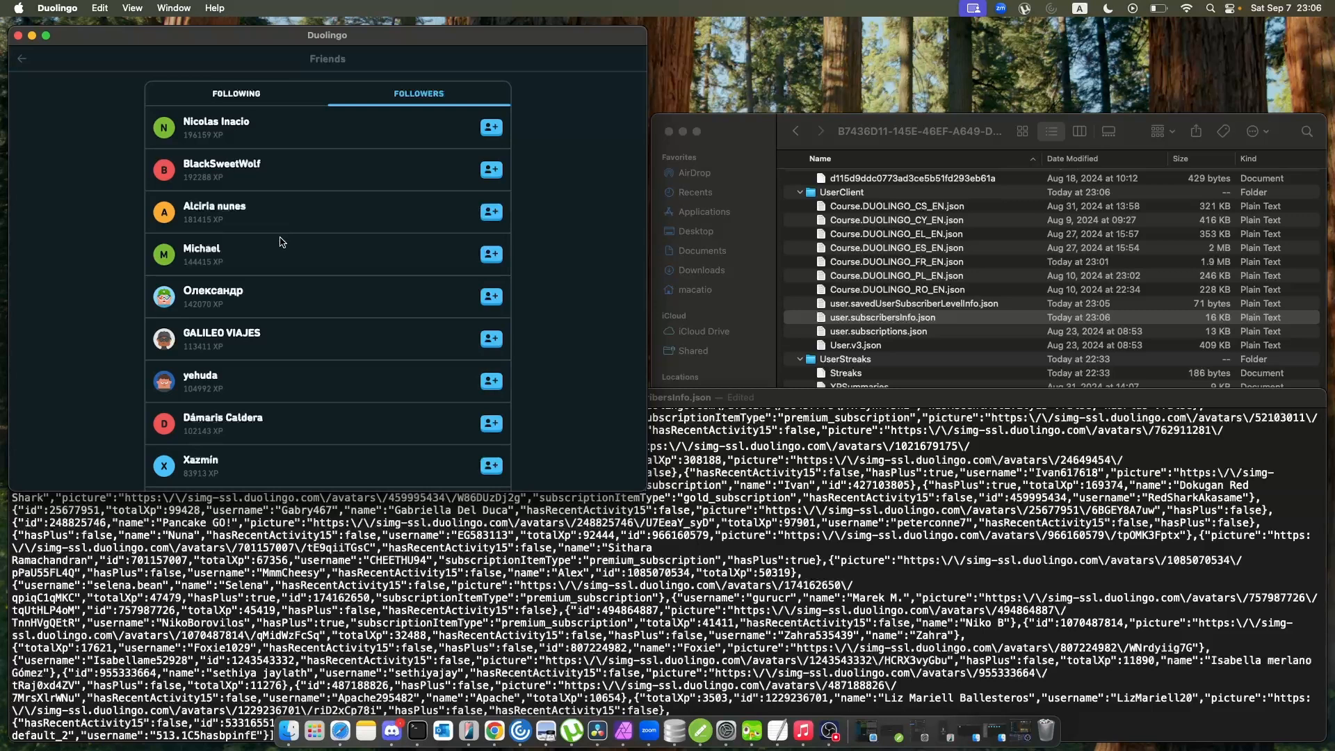
Highlight a follower's username in user.subscribersInfo.json and view the matching follower's profile in Duolingo, returning to the own profile.
click(267, 573)
double_click(267, 573)
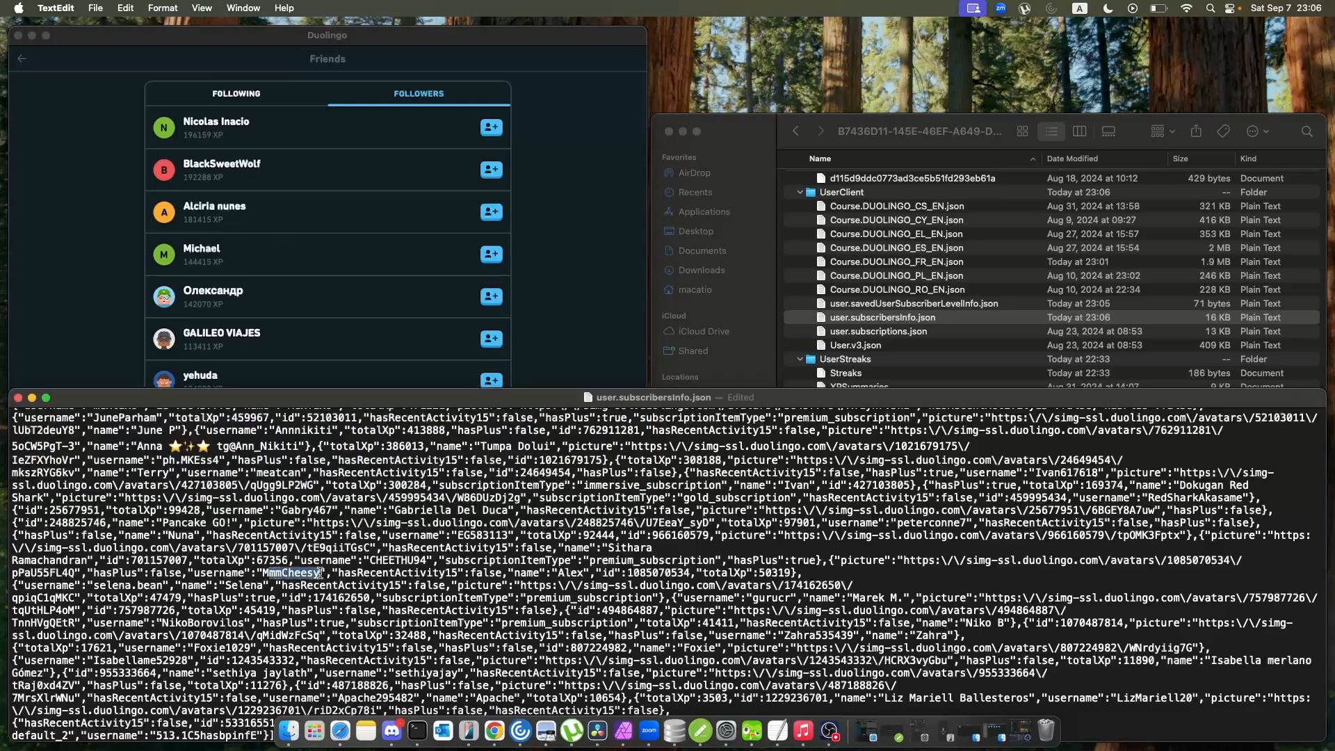
click(570, 235)
scroll(495, 336, down, 20)
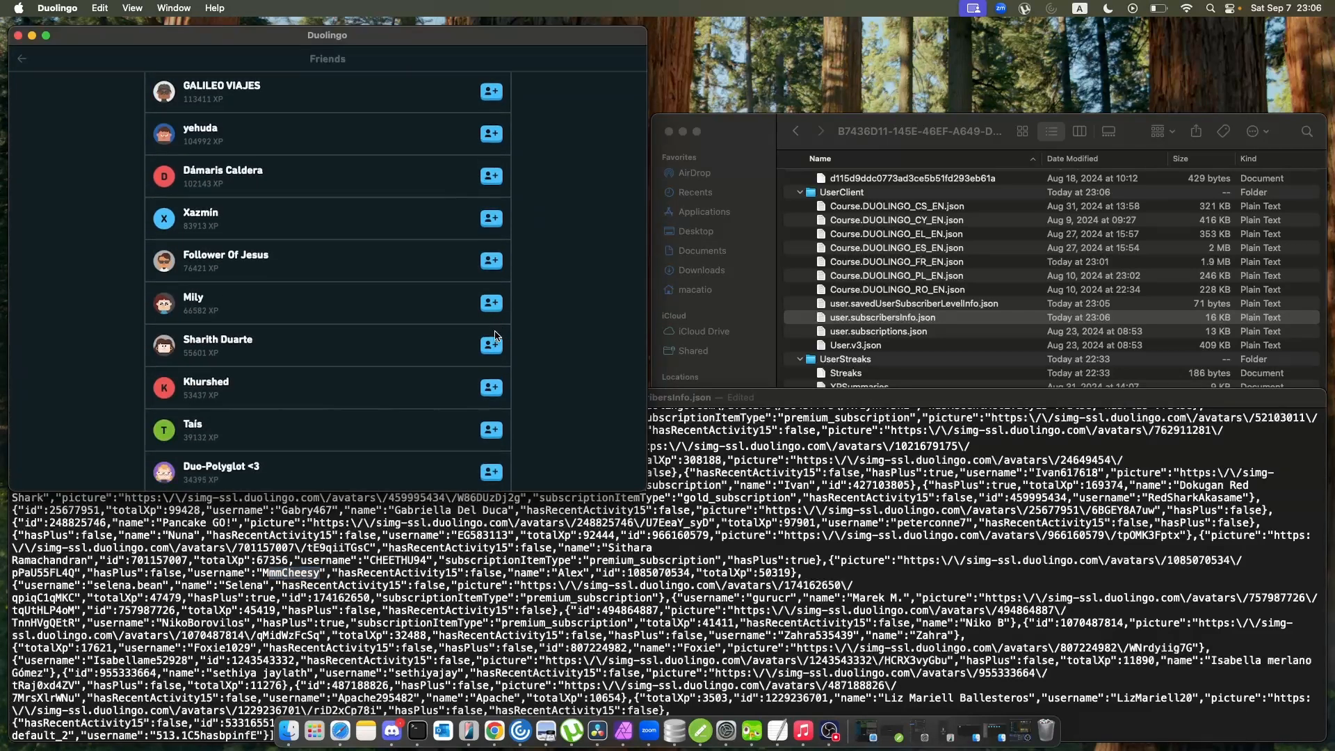
scroll(495, 336, down, 10)
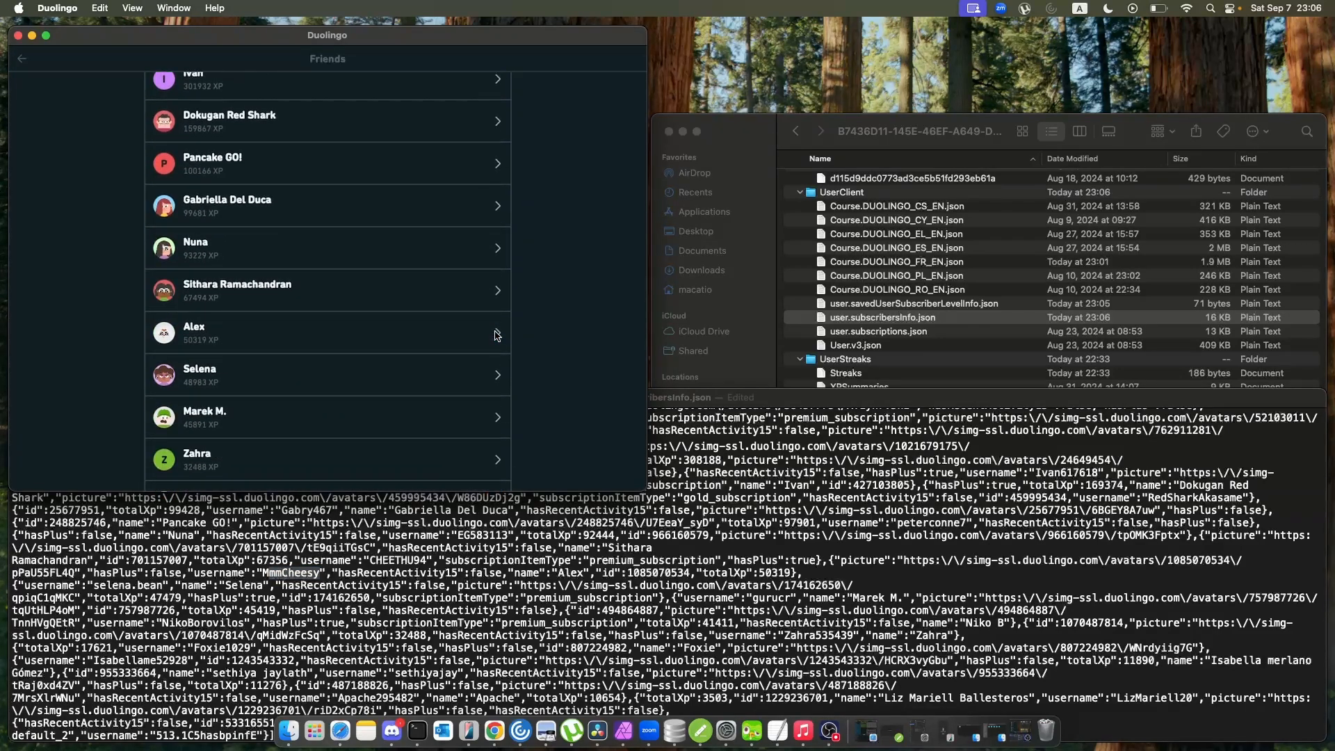
scroll(285, 418, down, 3)
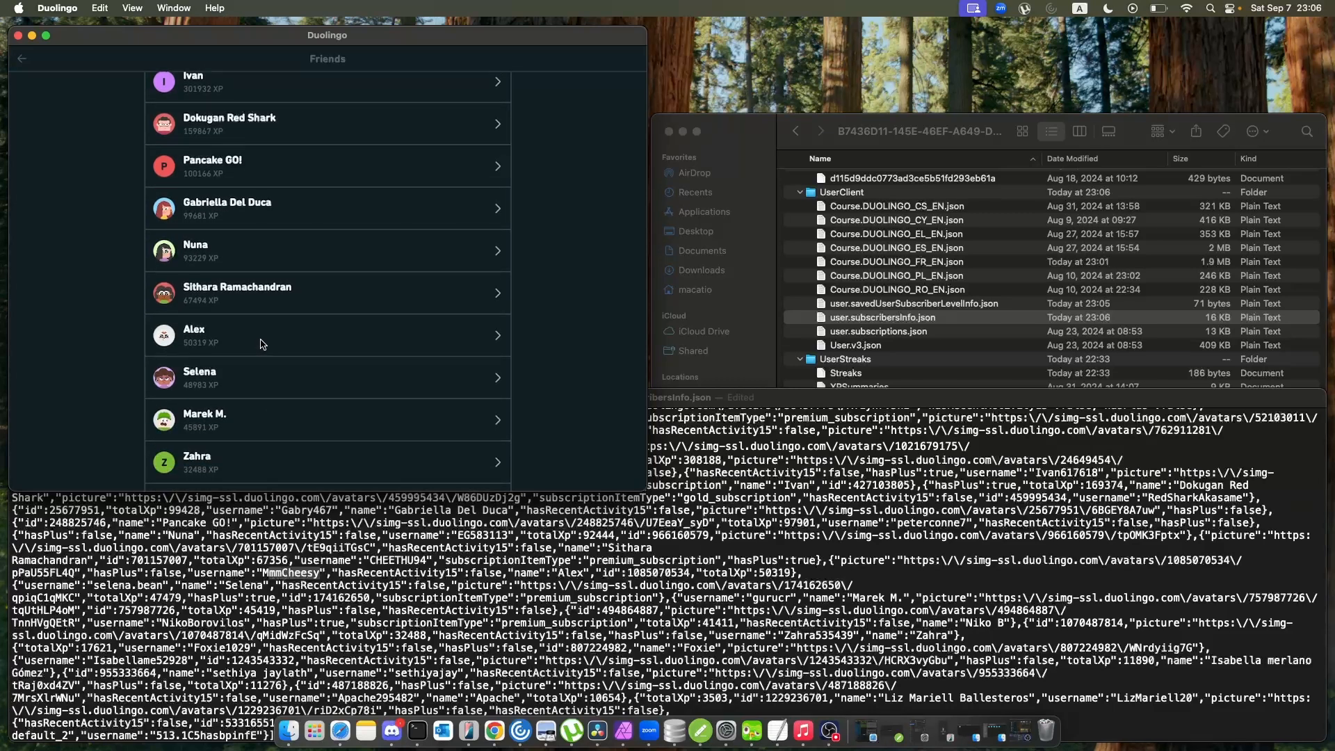
click(260, 345)
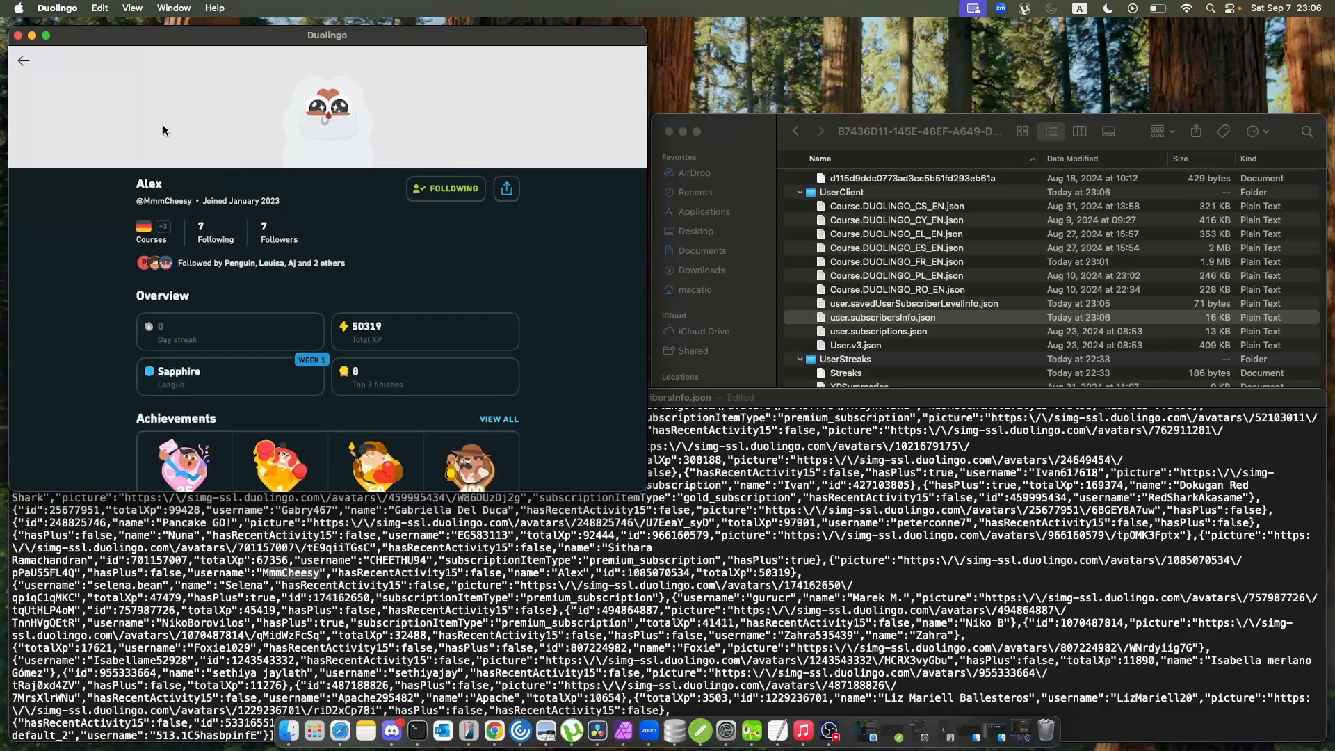
click(23, 61)
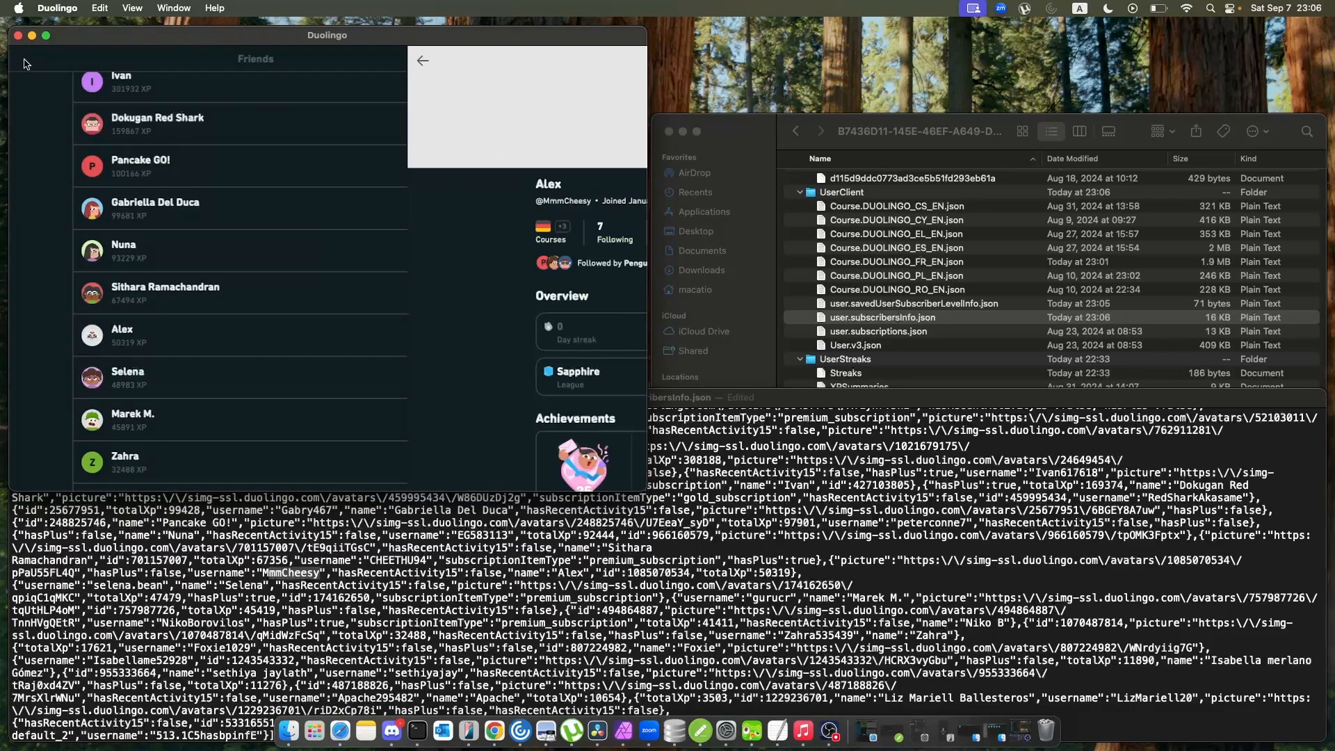
click(20, 65)
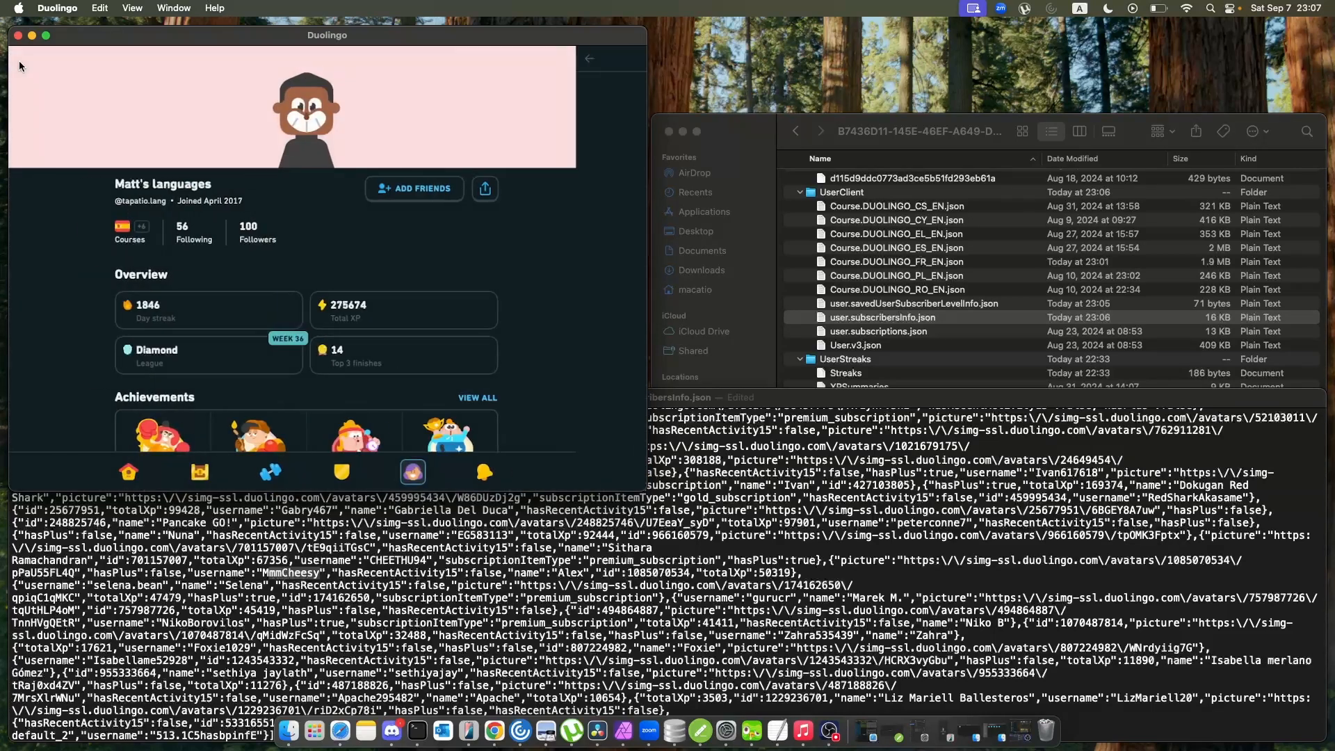
Return to user.subscribersInfo.json, review its follower entries back to the start of the file, and close it.
click(283, 568)
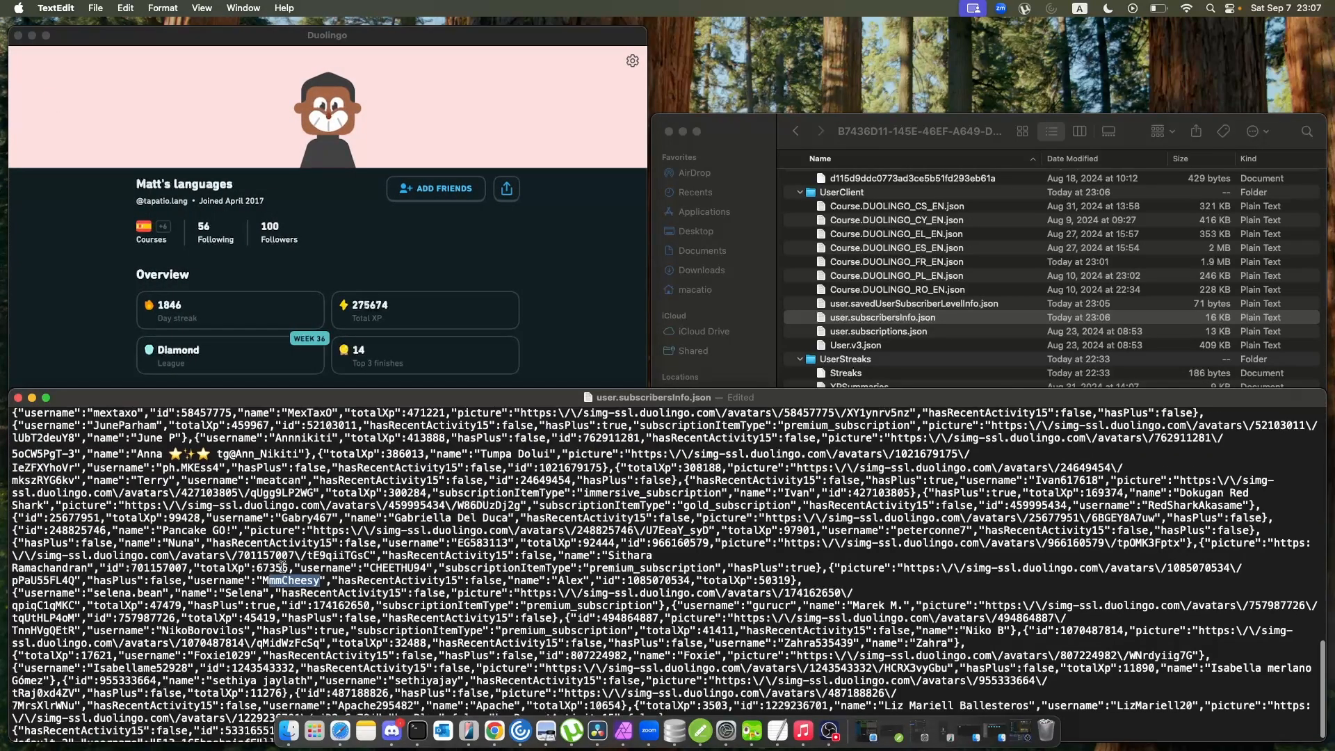
scroll(283, 568, up, 20)
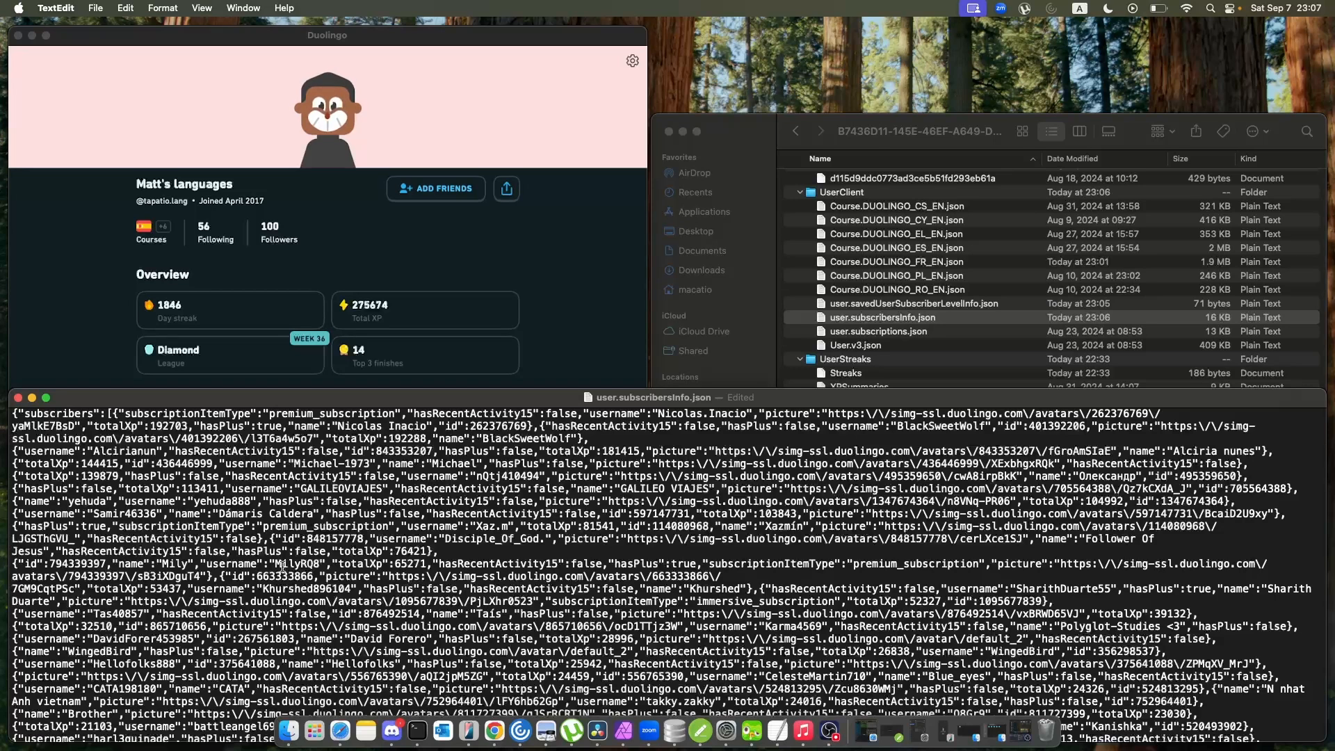
scroll(468, 183, down, 1)
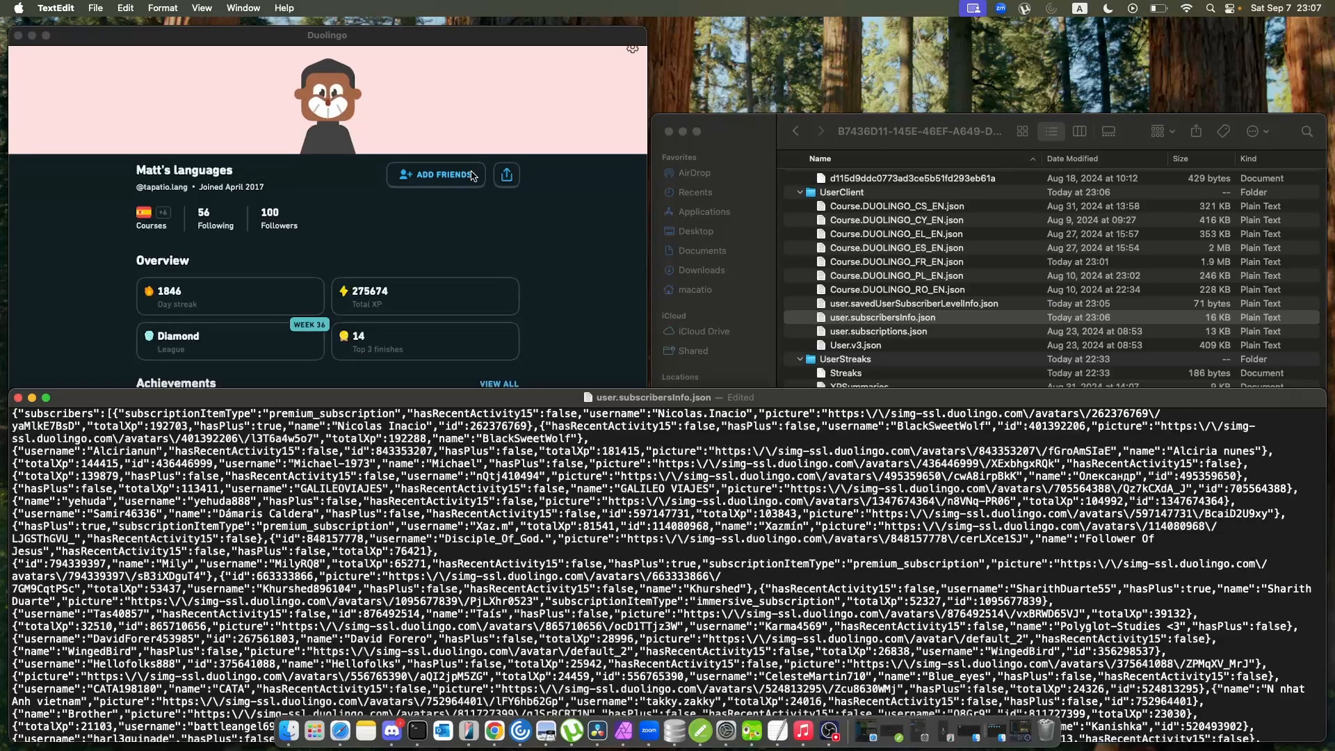
scroll(471, 178, up, 2)
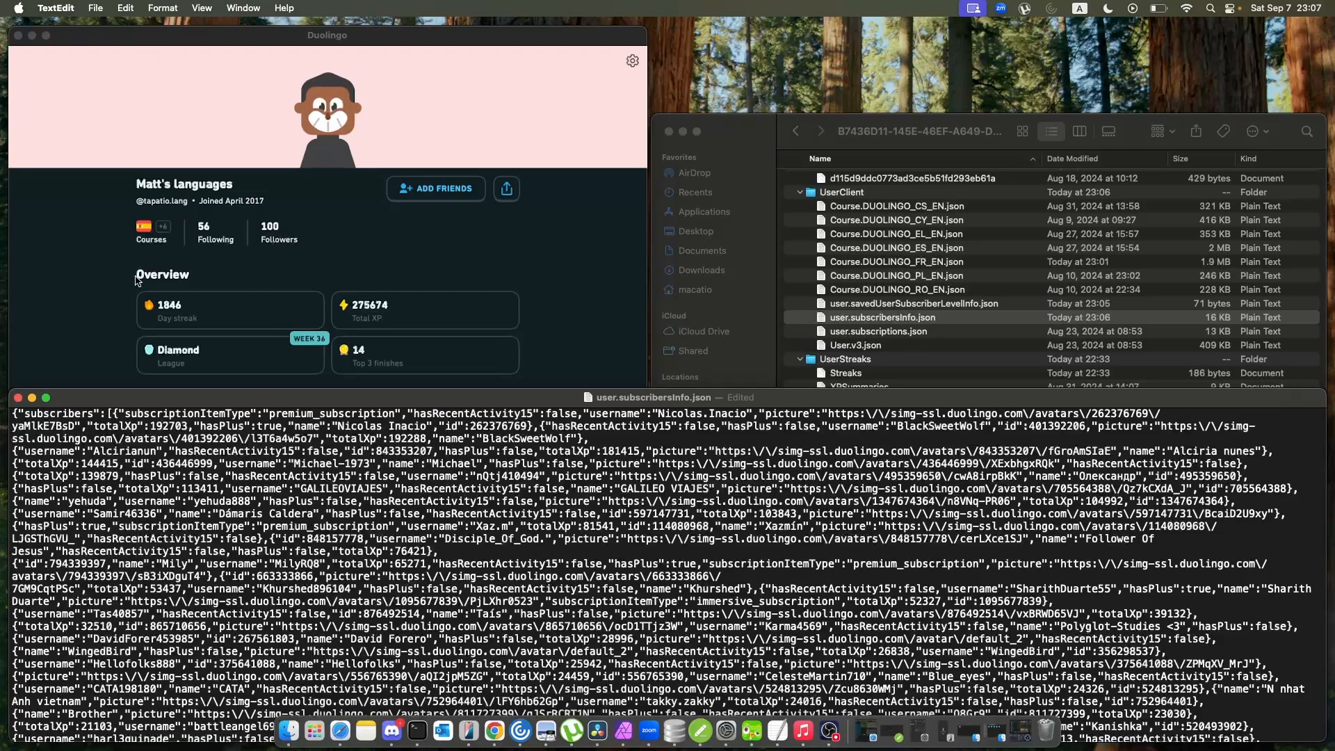
click(18, 398)
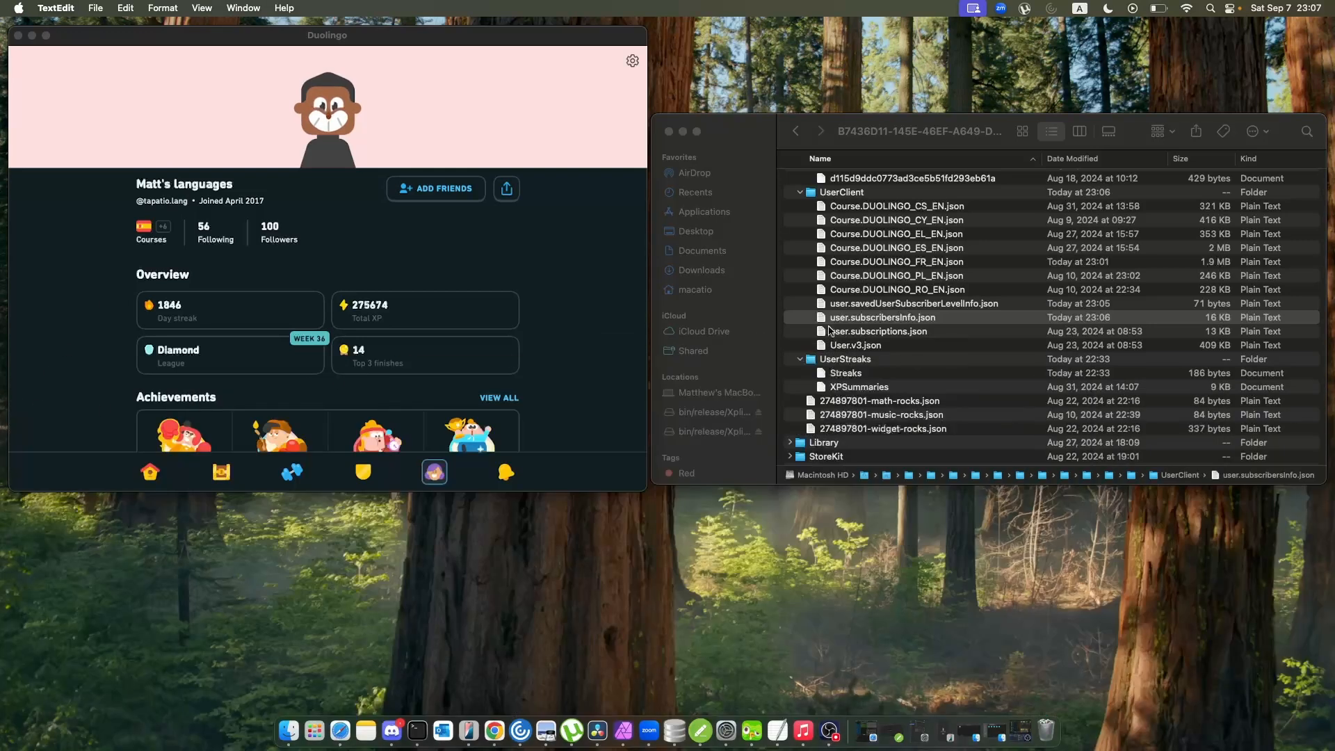
Open User.v3.json from the UserClient folder and enlarge its text for reading.
scroll(999, 324, down, 2)
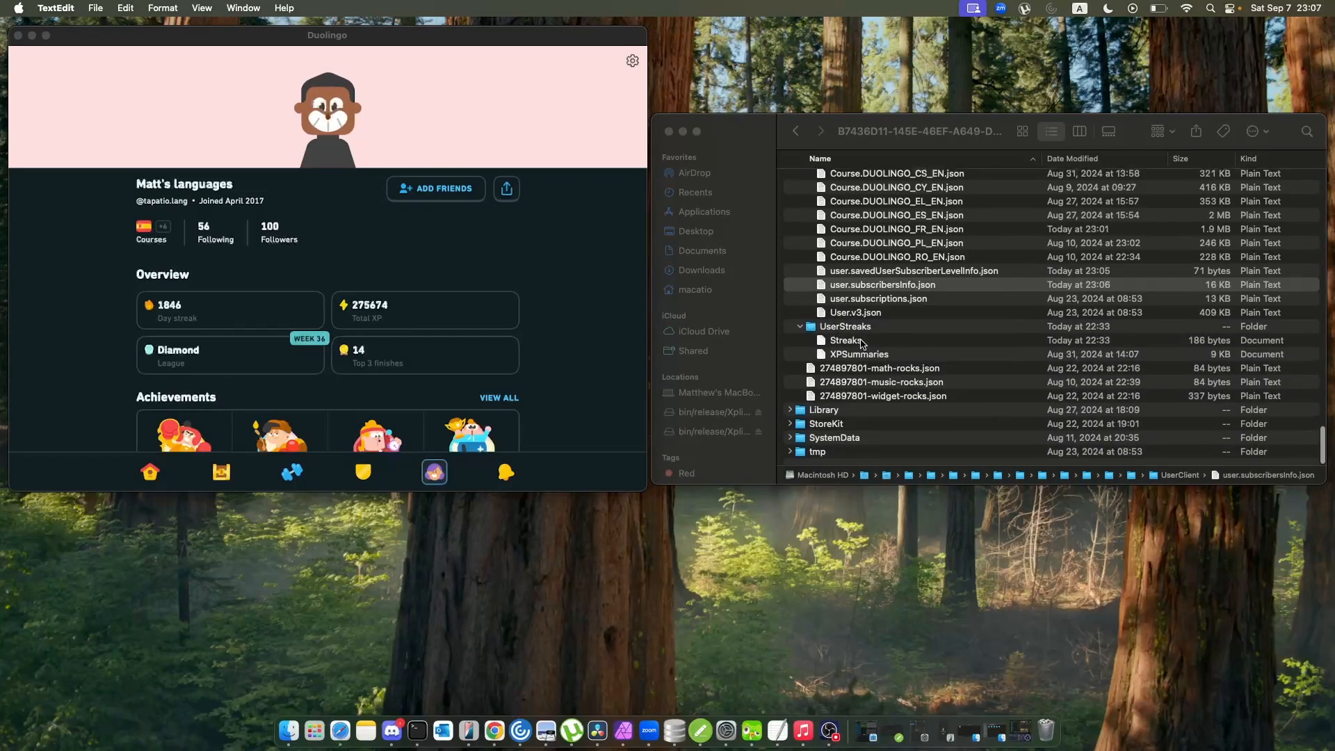
click(869, 314)
double_click(868, 314)
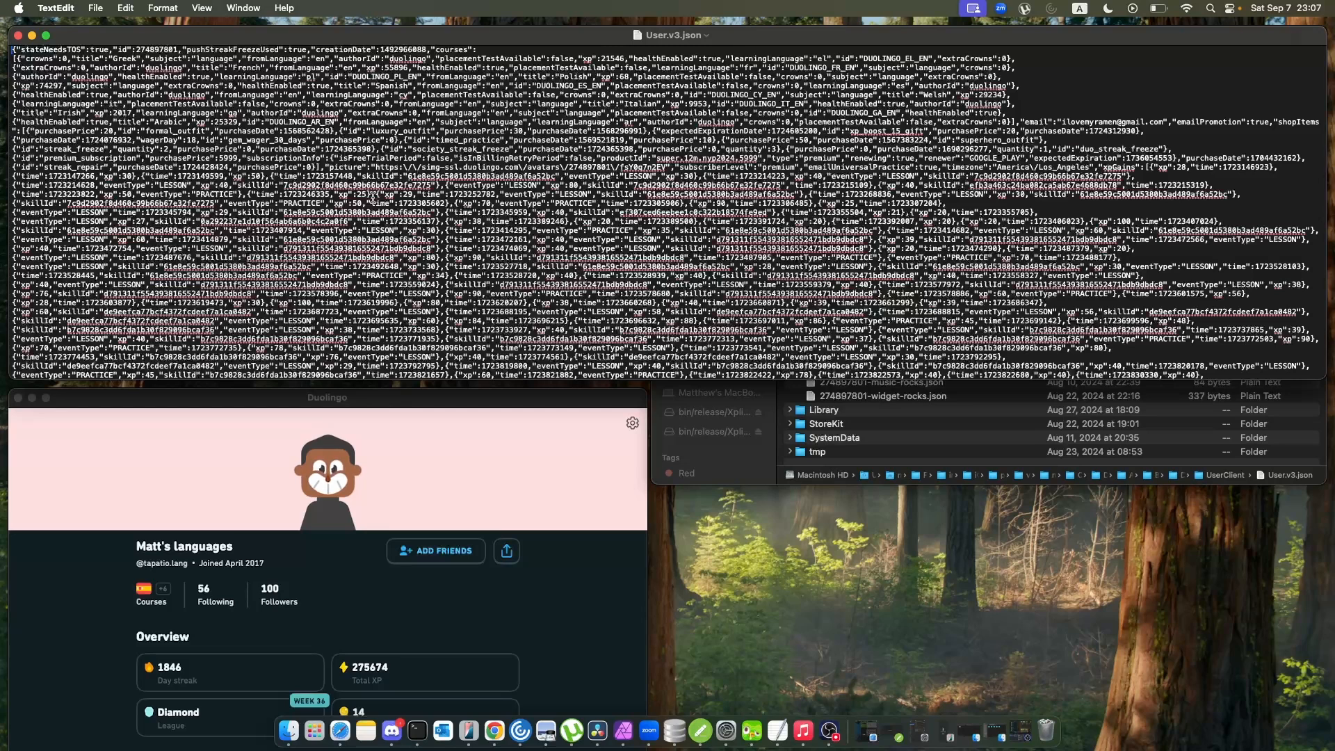
key(super+plus)
key(super+plus)
key(super+plus)
key(super+plus)
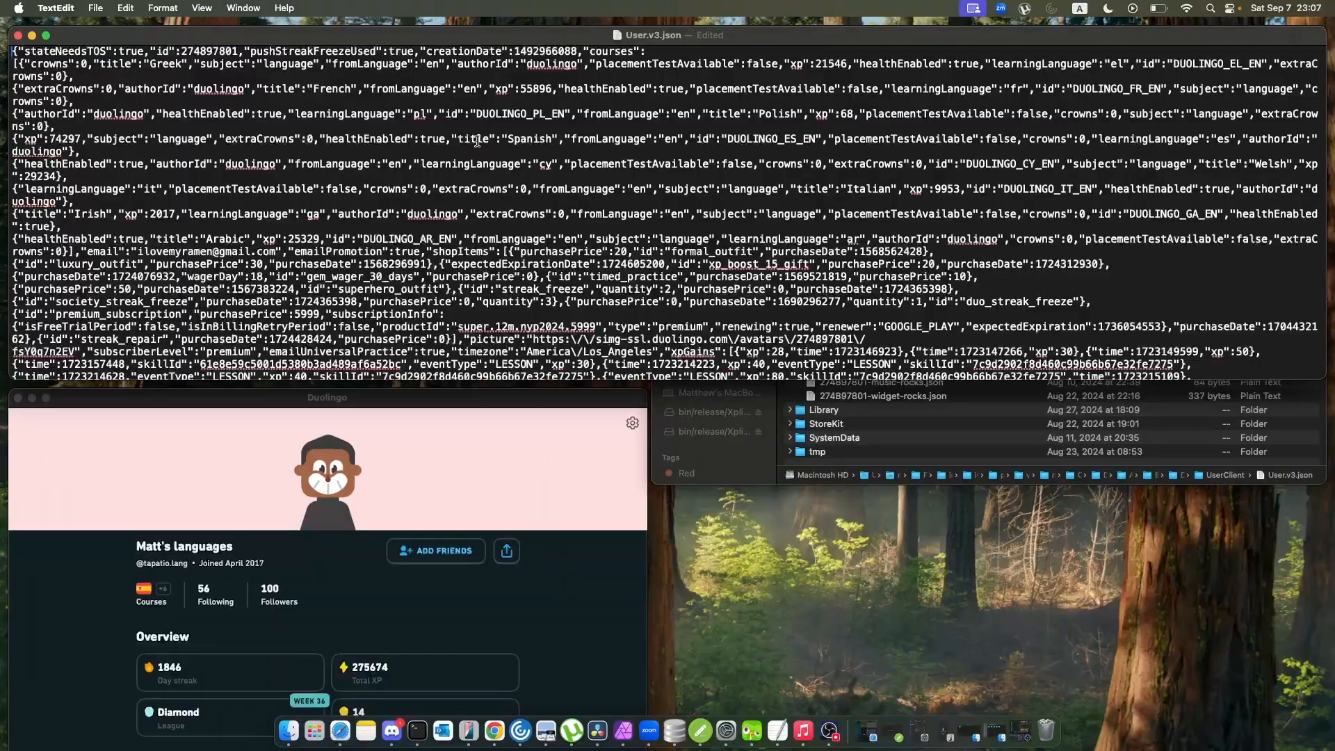
Skim User.v3.json through the experiment entries to the currentCourse skills and return to the start of the file.
scroll(487, 167, down, 10)
scroll(487, 167, down, 15)
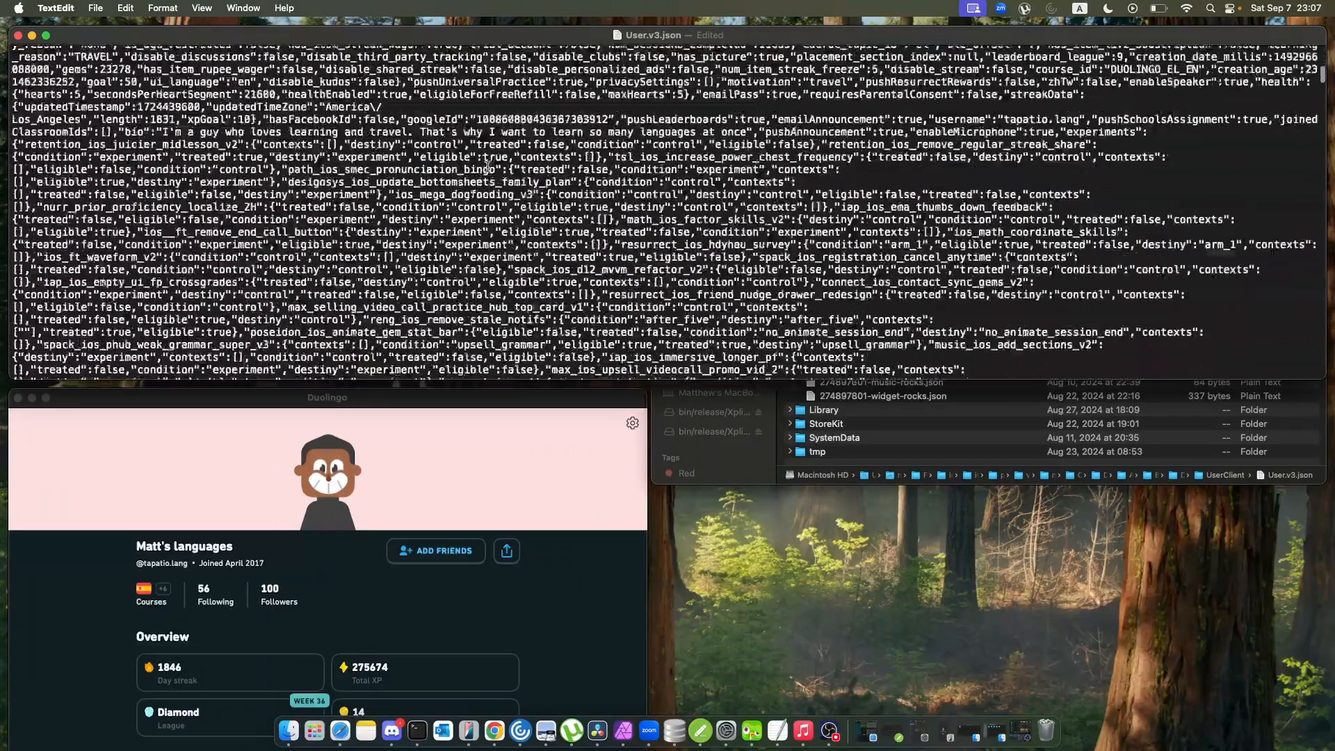
scroll(489, 168, down, 5)
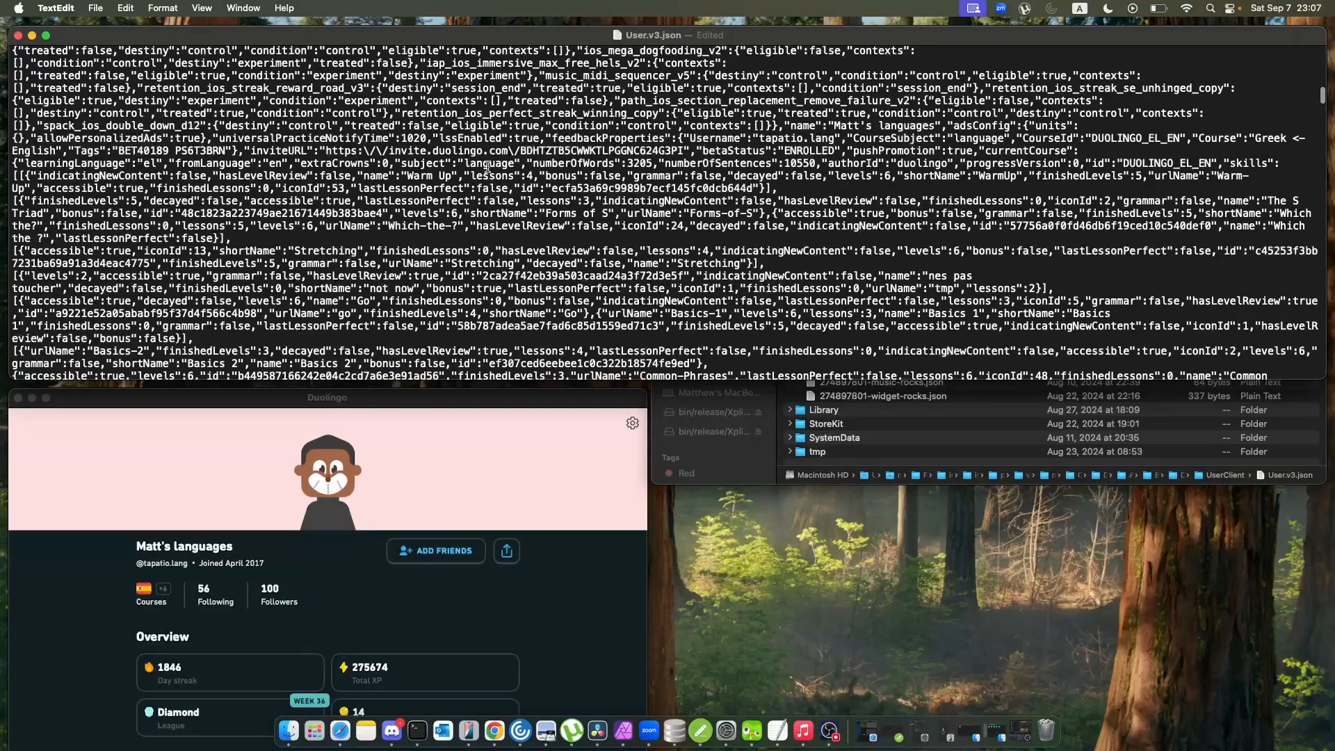
scroll(450, 233, down, 3)
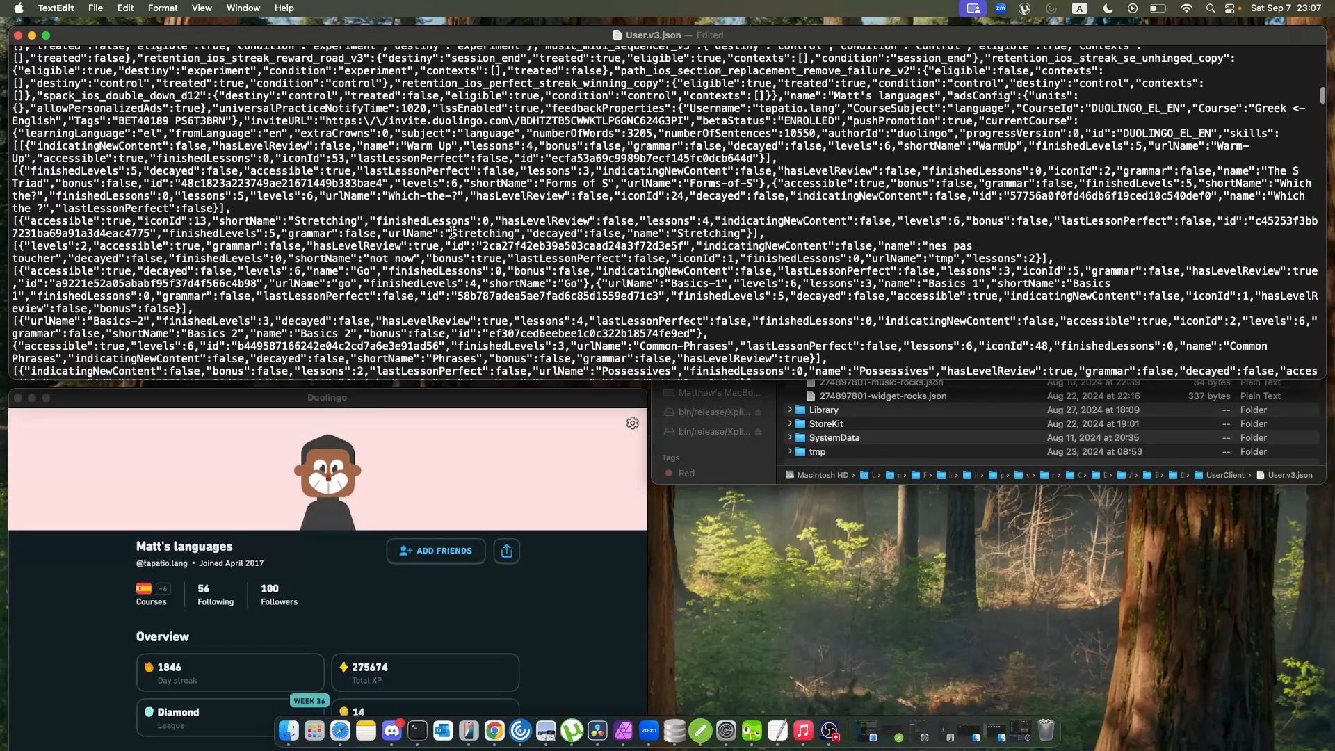
scroll(452, 232, up, 15)
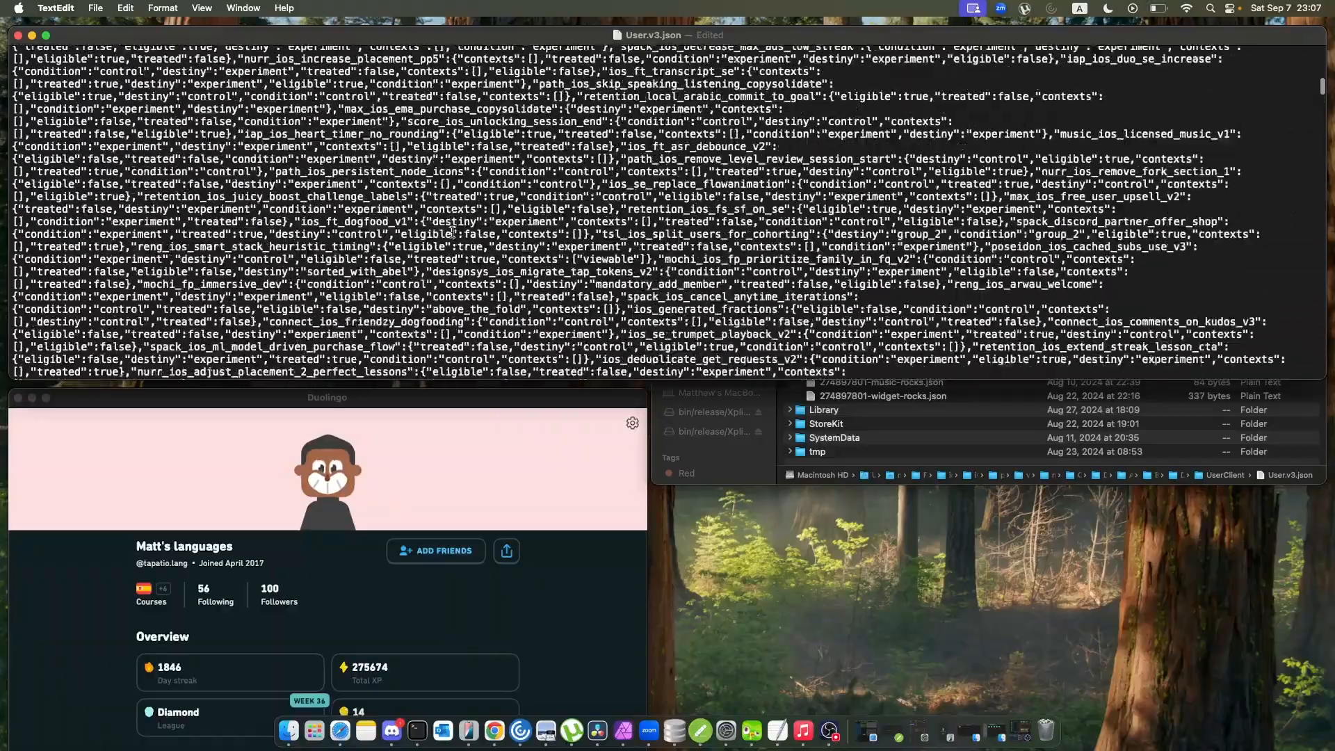
scroll(452, 233, up, 20)
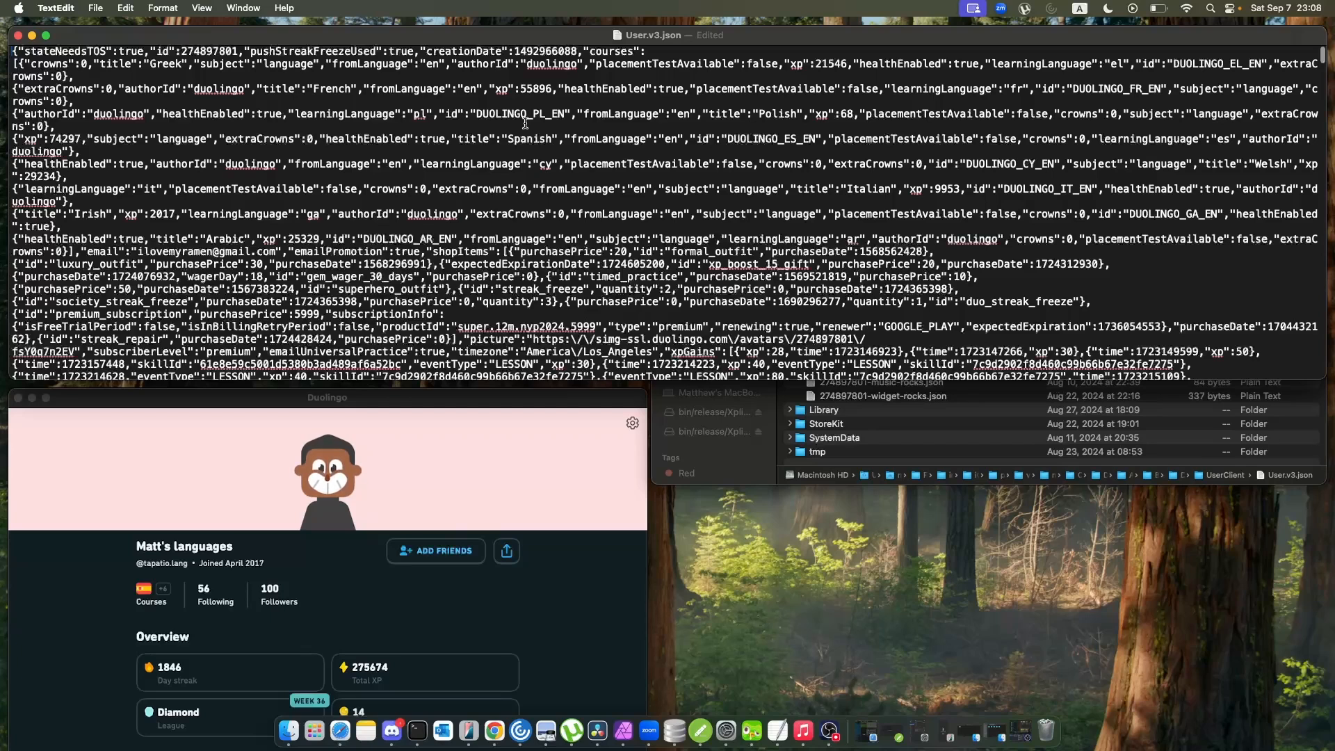
Highlight the Greek course's xp value and the Spanish course's crowns entry in the courses section of User.v3.json.
scroll(525, 124, down, 2)
scroll(523, 101, up, 3)
drag(815, 63, 847, 62)
scroll(835, 173, down, 1)
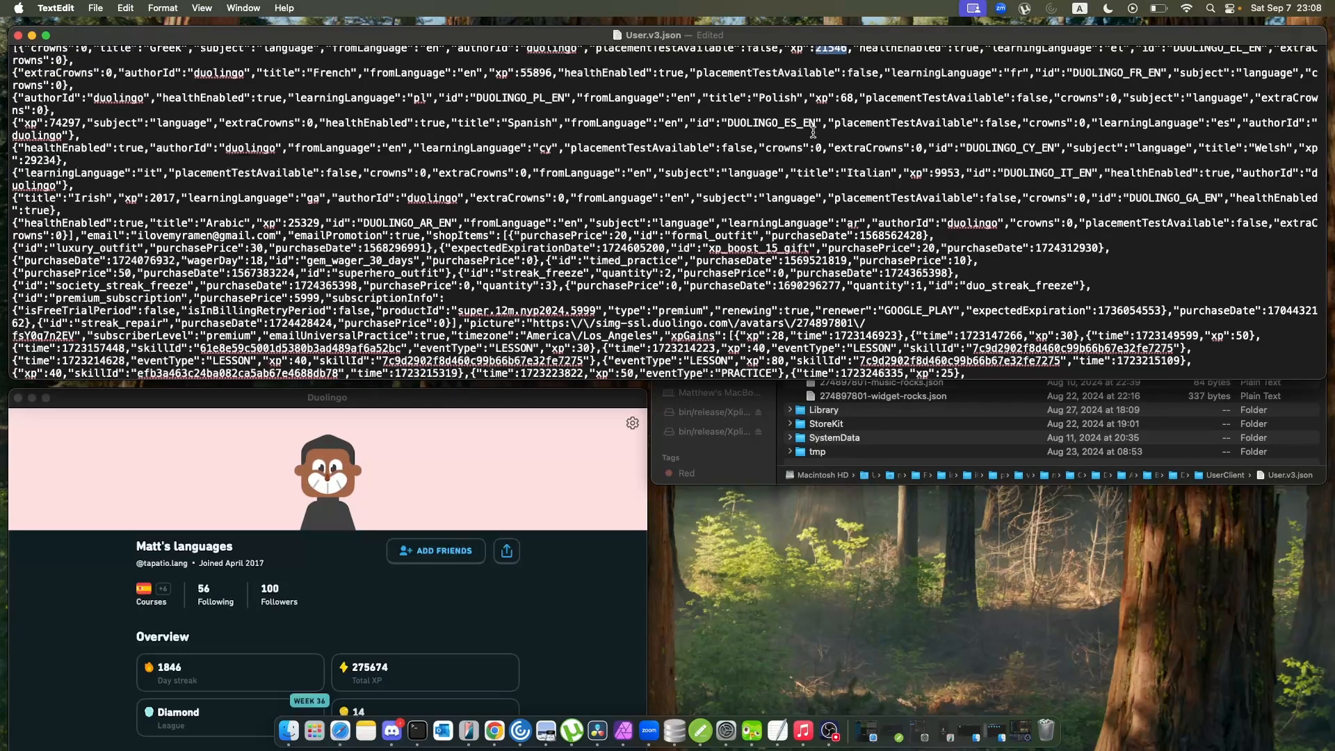
scroll(813, 132, up, 1)
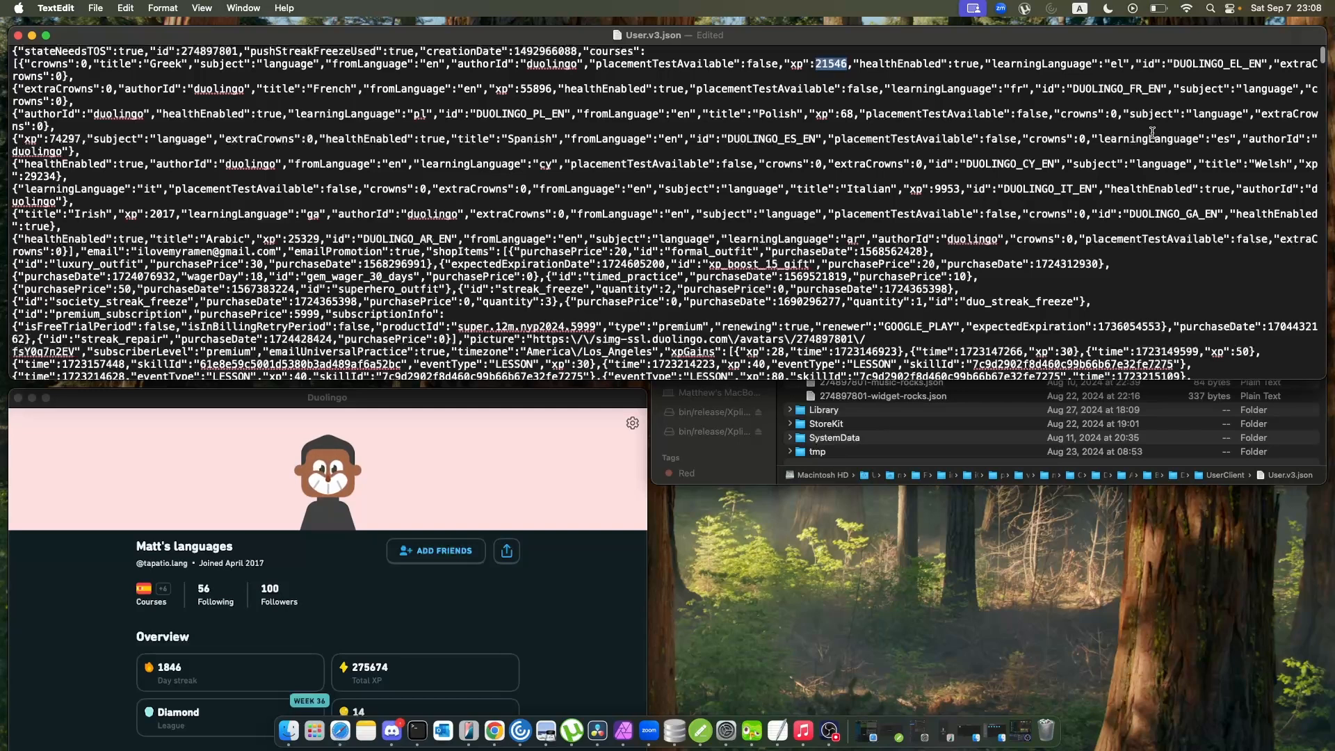
drag(1093, 137, 1027, 136)
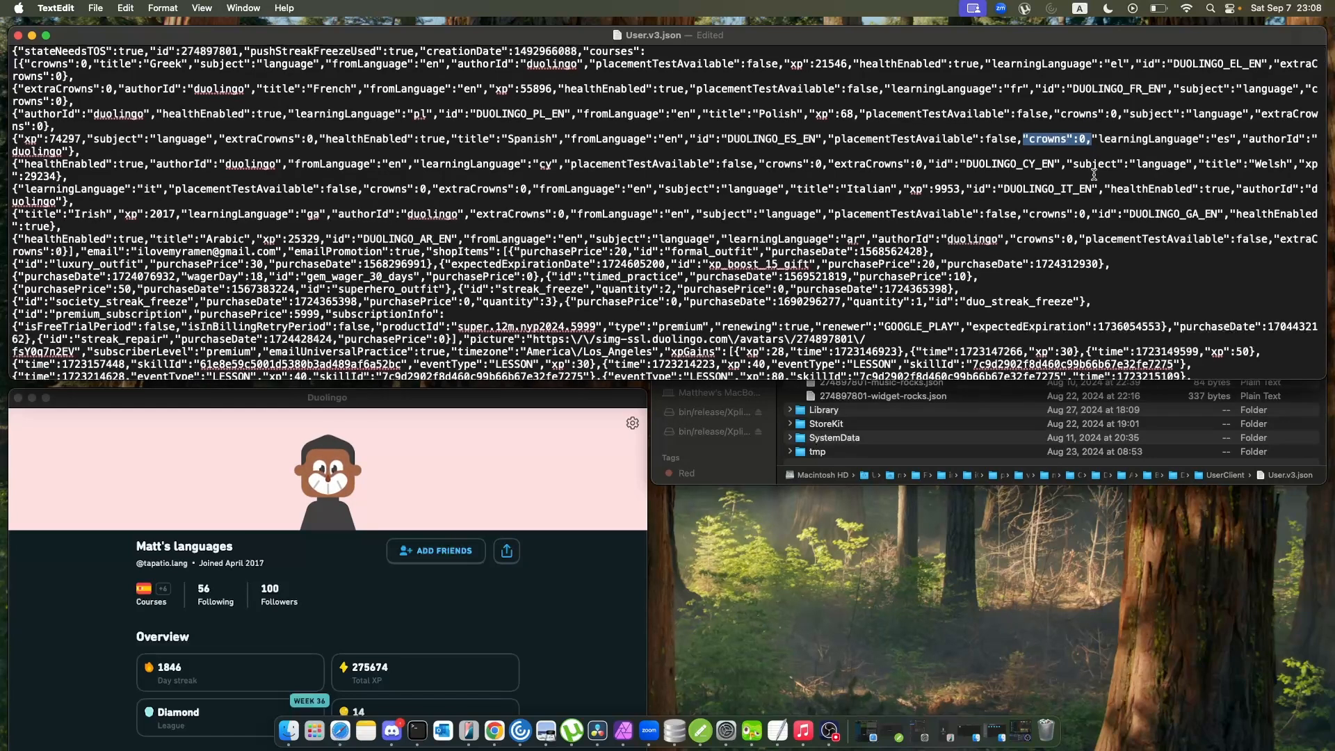
Examine the shopItems, xpGains, reward bundle and experiment sections of User.v3.json, and close the file.
scroll(1093, 174, down, 8)
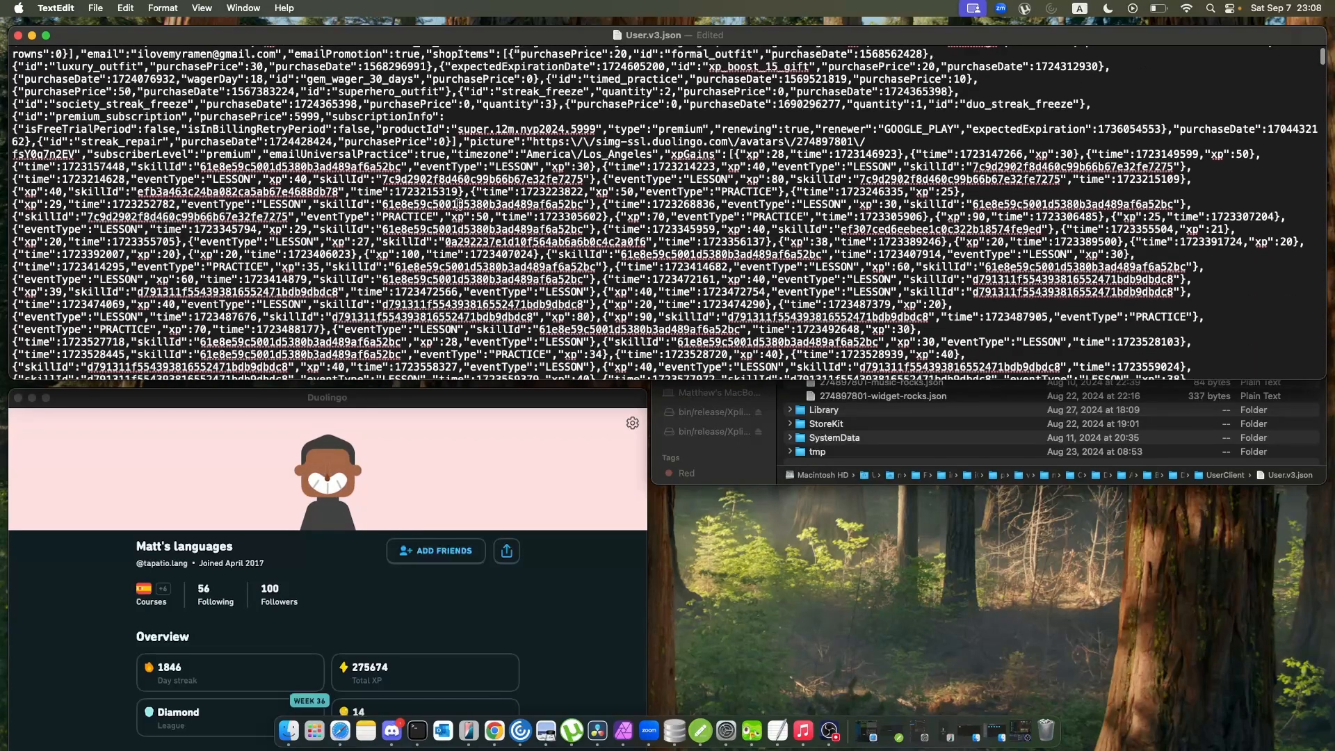
scroll(356, 284, down, 5)
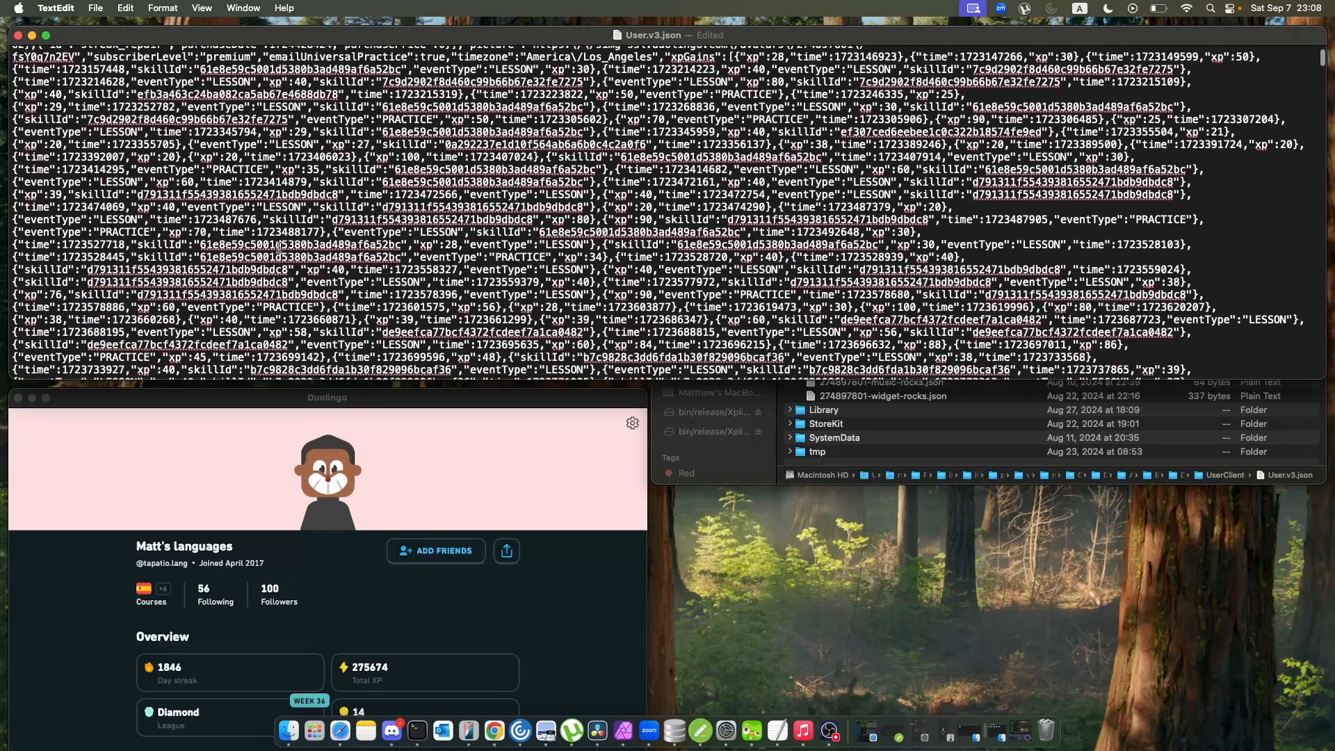
scroll(279, 248, down, 2)
scroll(279, 248, down, 7)
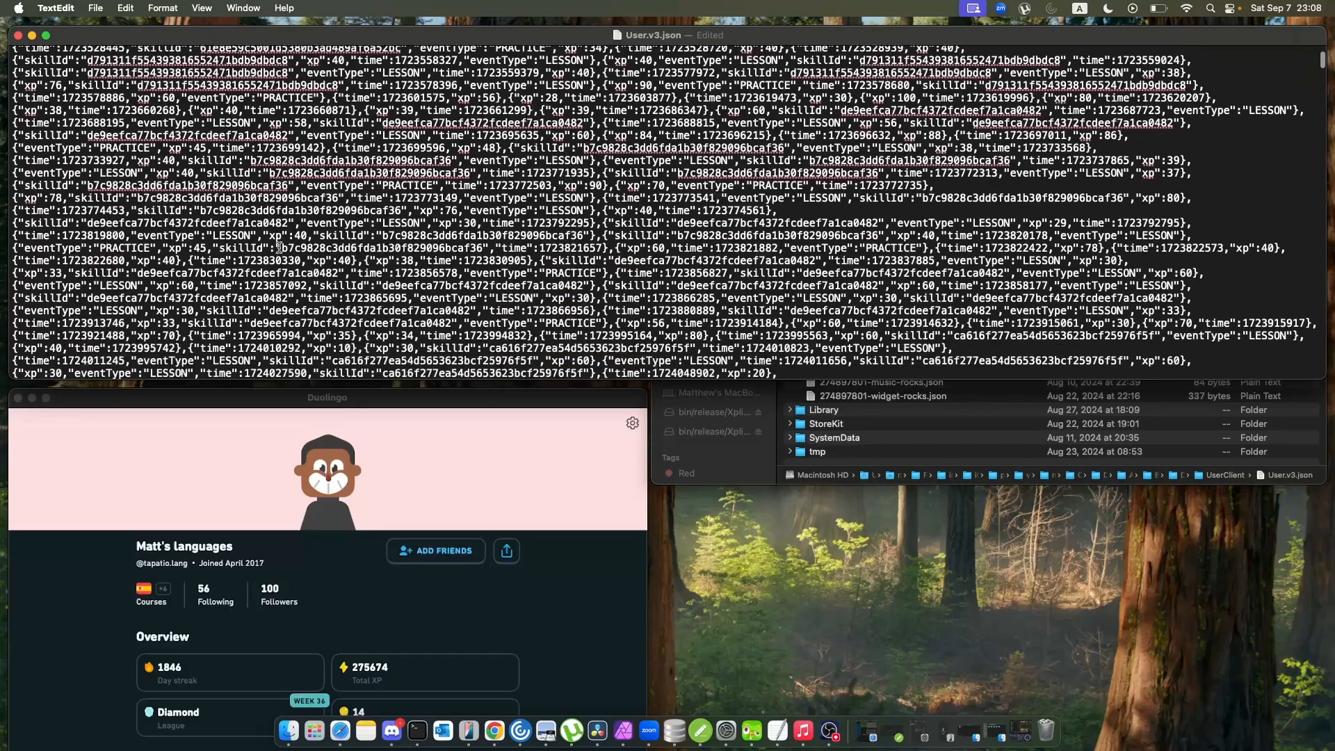
scroll(279, 248, down, 15)
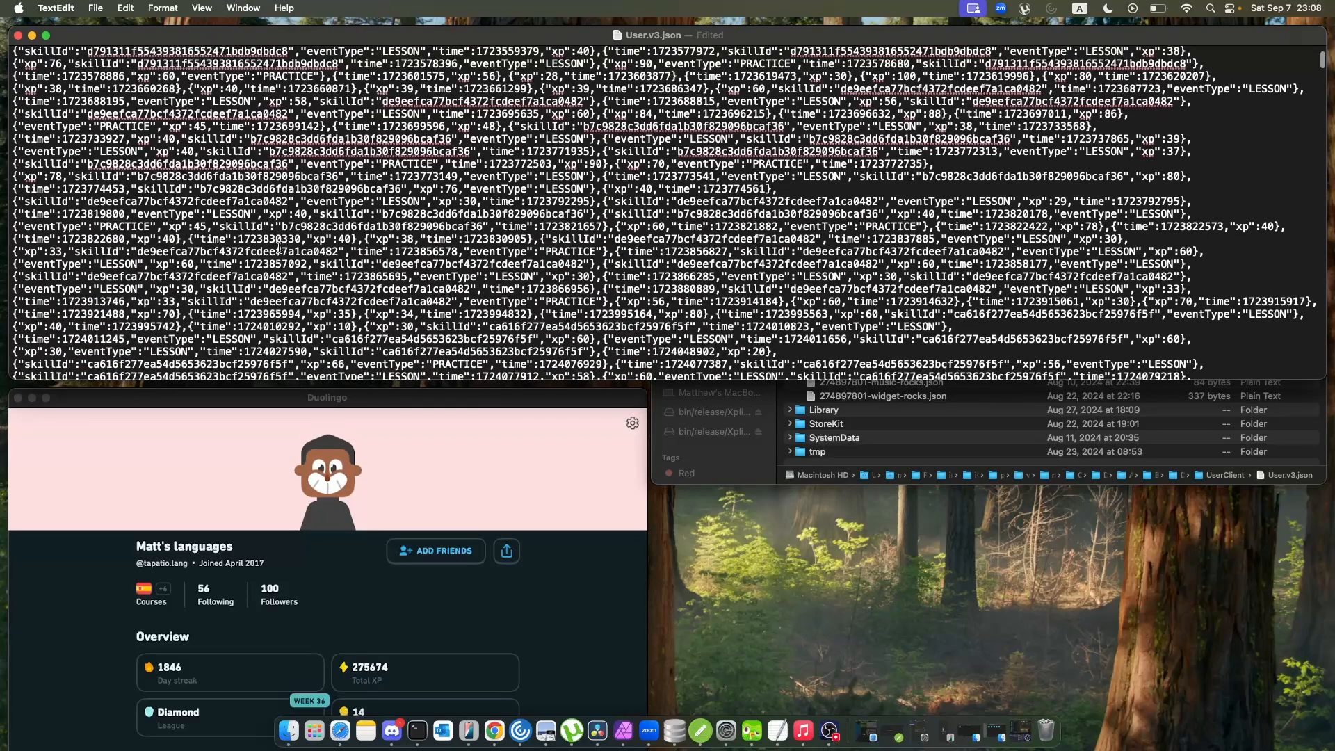
scroll(279, 248, down, 20)
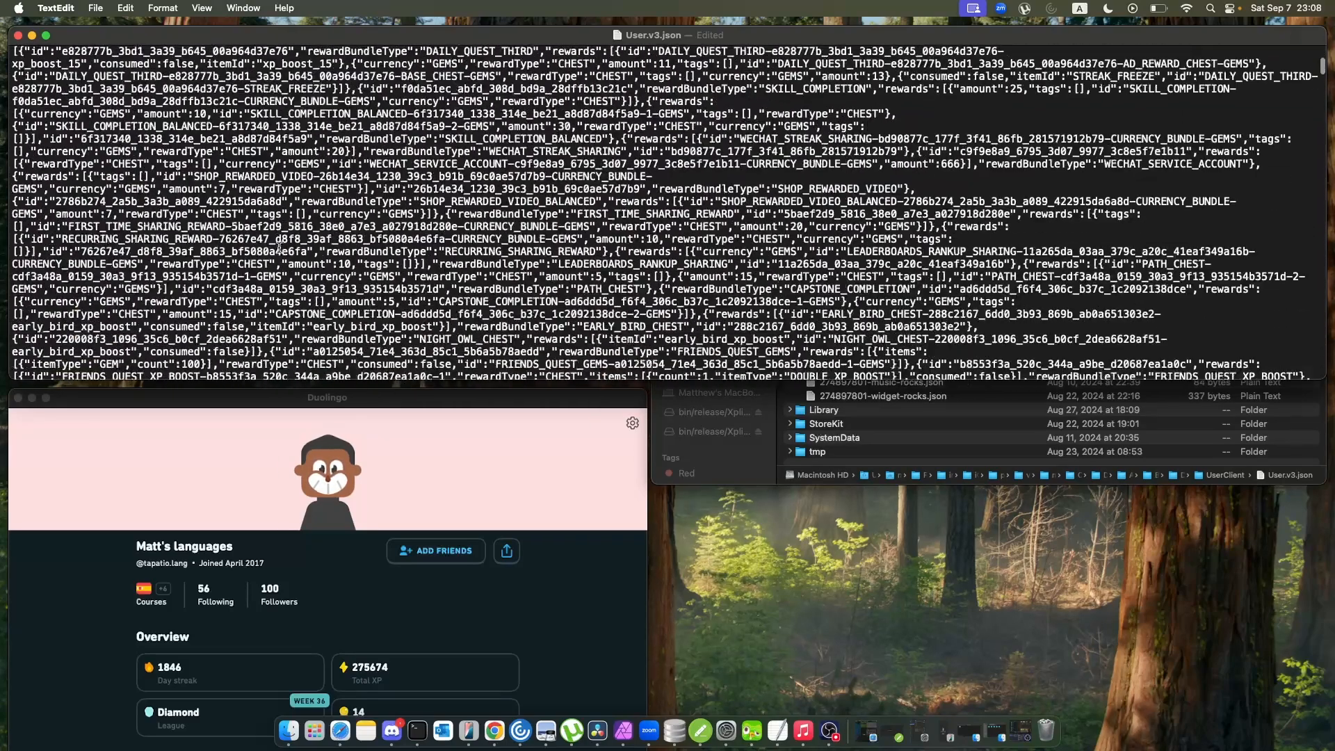
scroll(279, 248, down, 20)
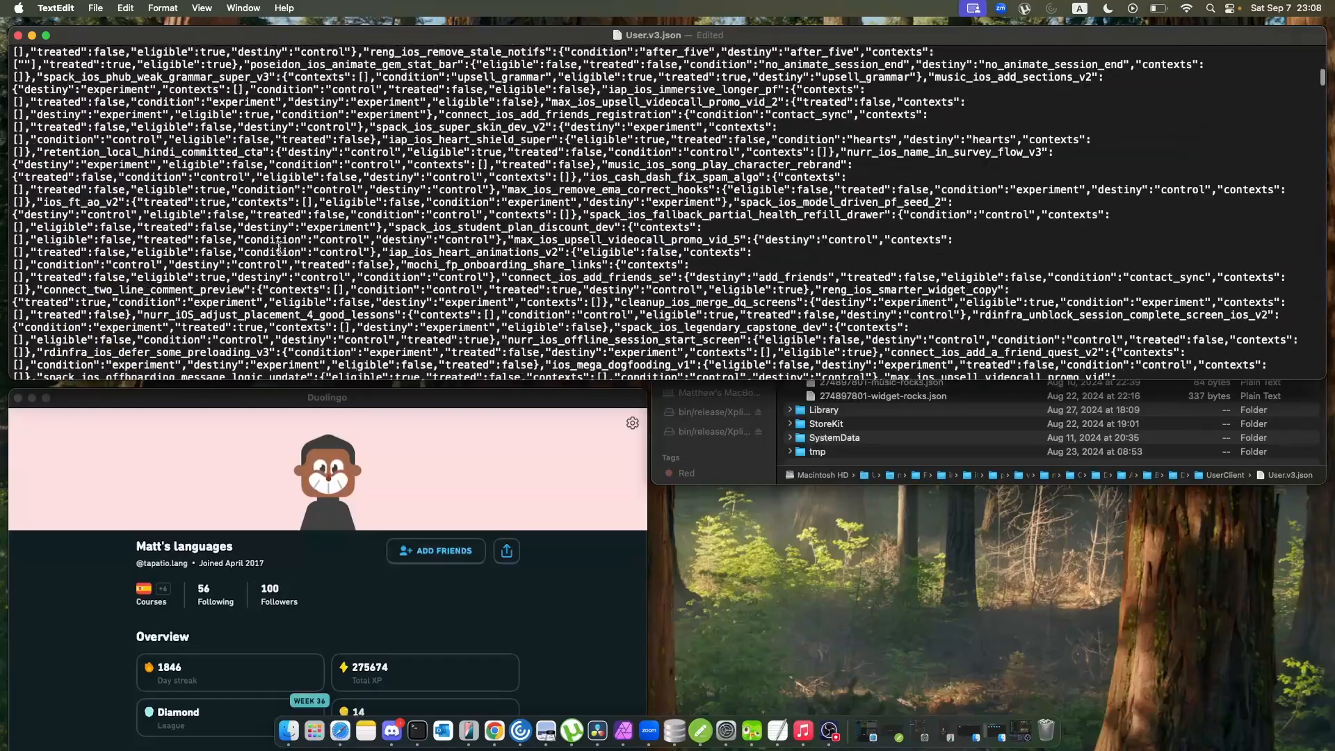
scroll(279, 248, down, 2)
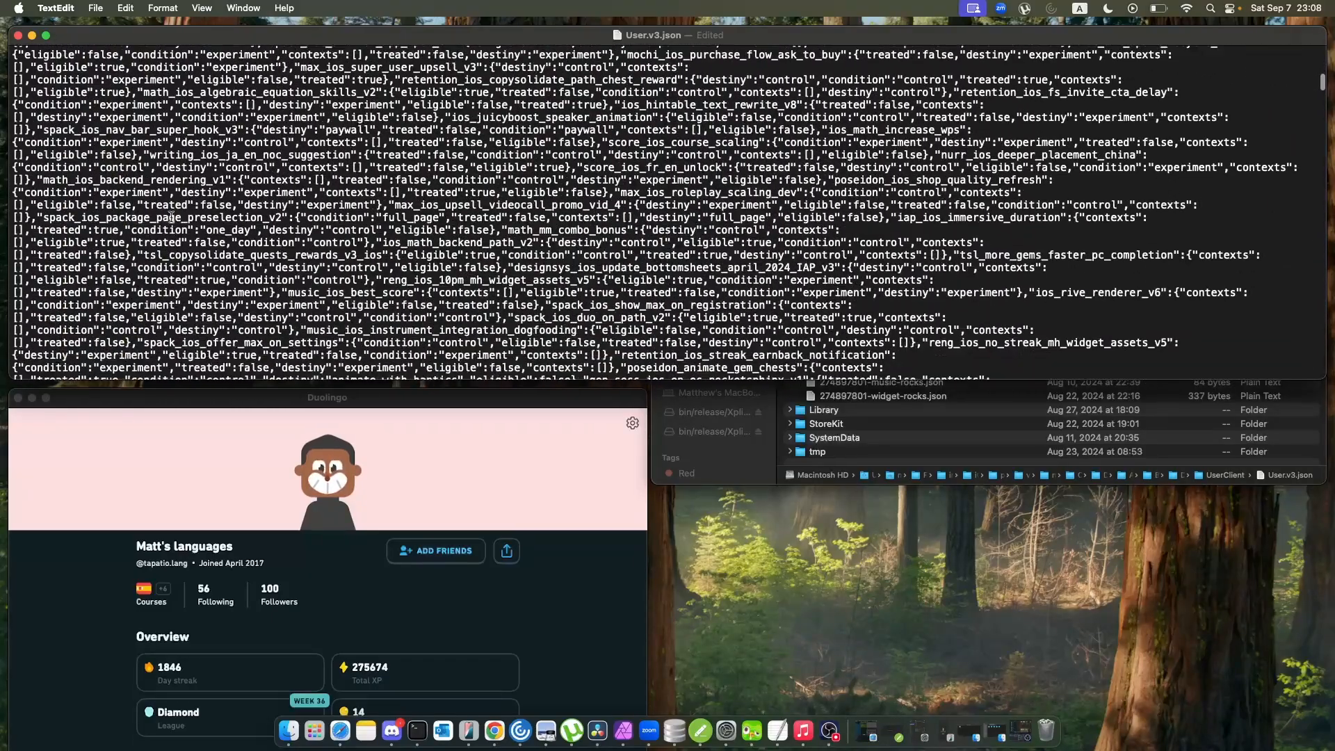
click(18, 35)
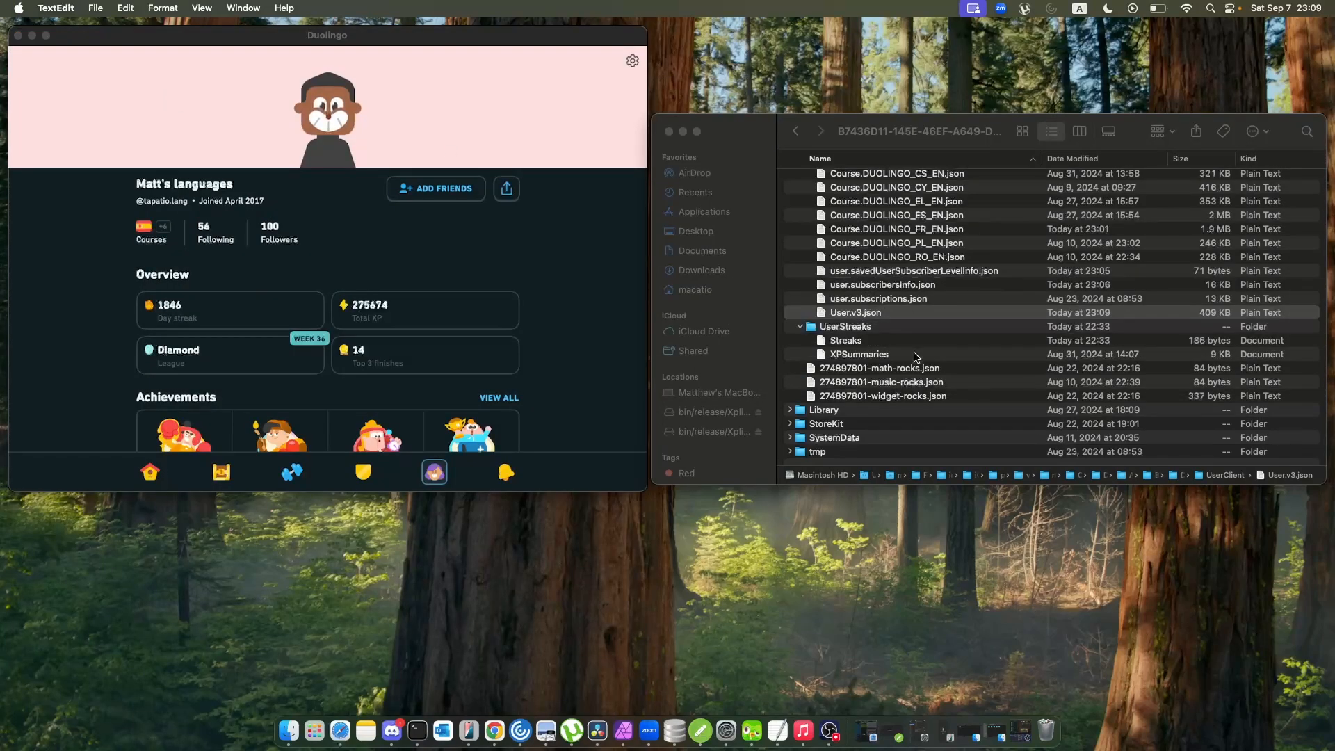
Open the Streaks file from the UserStreaks folder and enlarge its text for reading.
scroll(915, 351, down, 1)
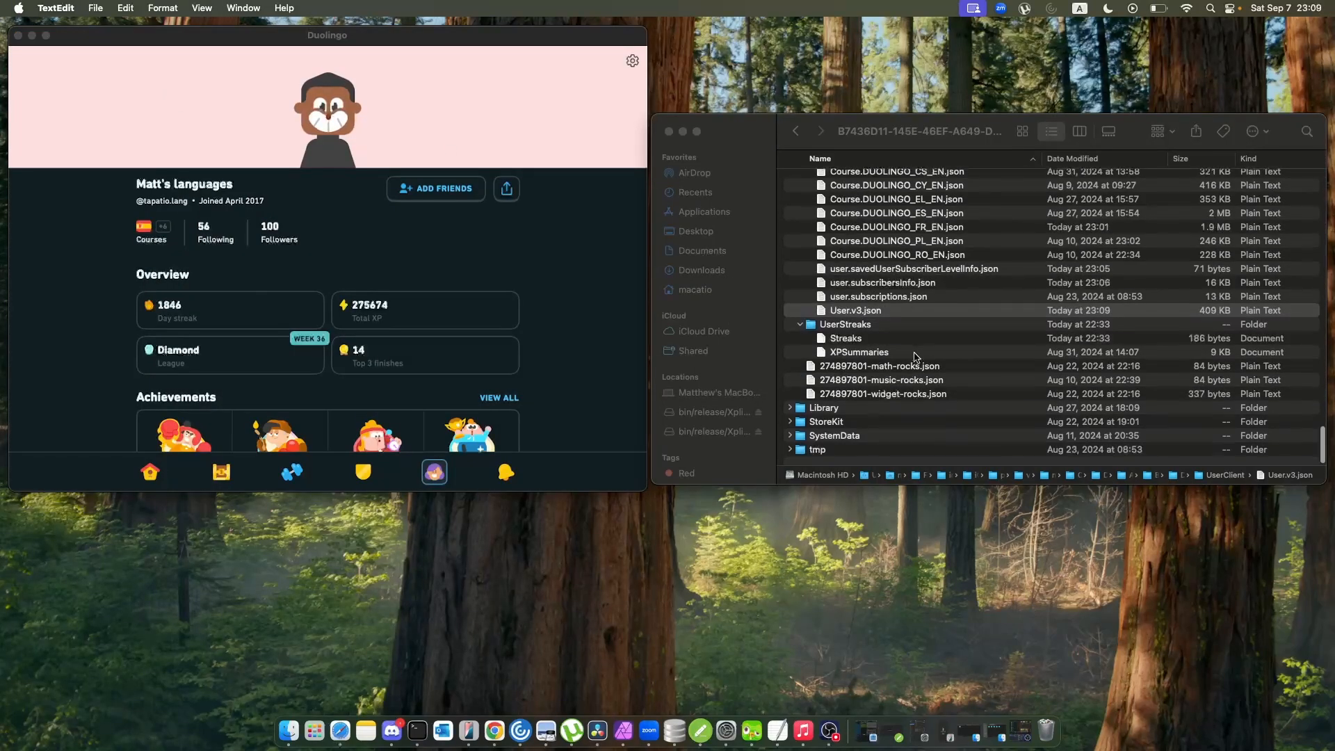
double_click(869, 341)
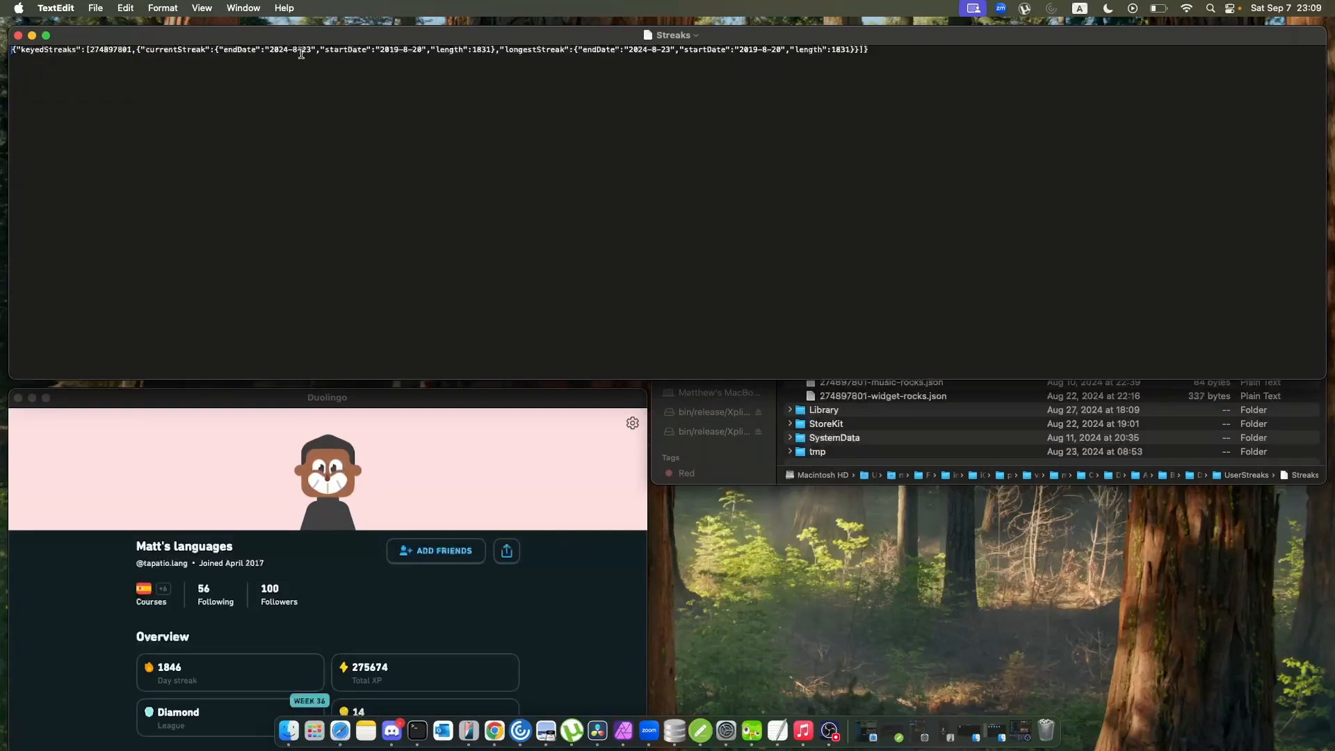
key(super+plus)
key(super+plus)
key(super+plus)
key(super+plus)
key(super+plus)
key(super+plus)
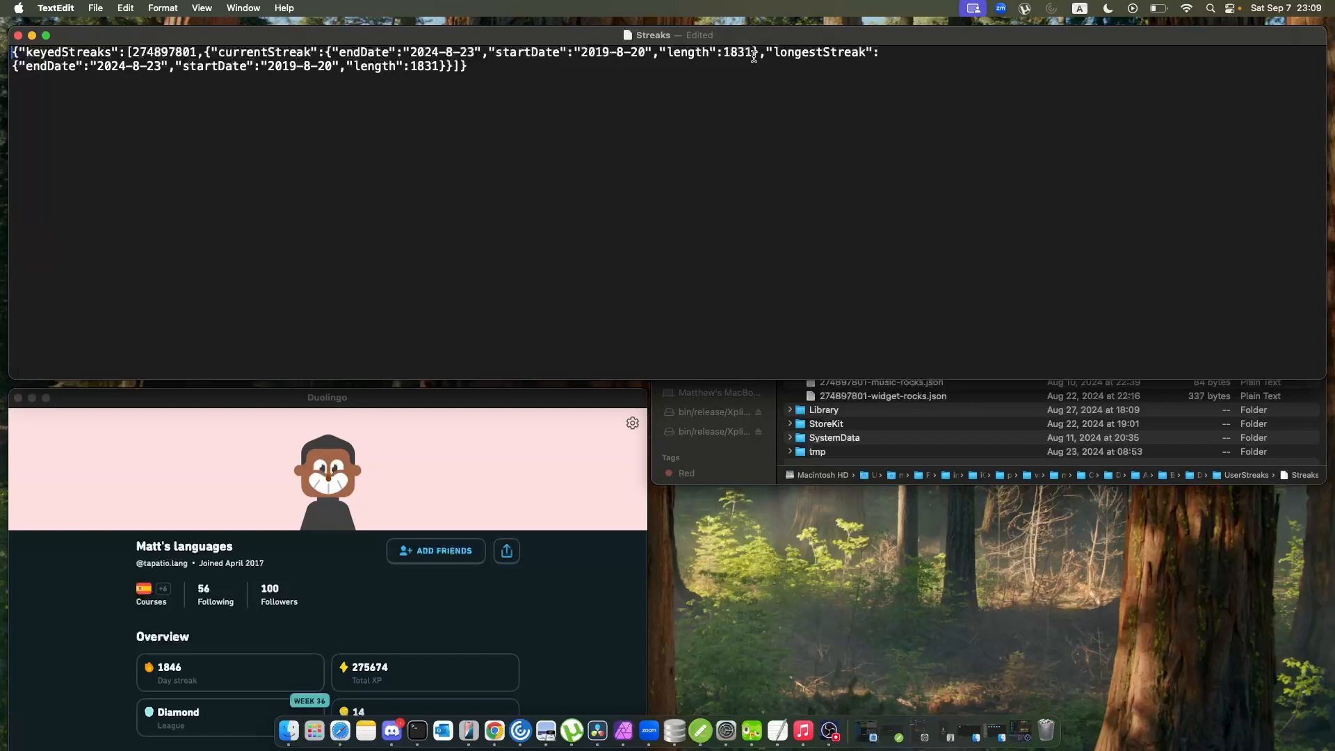
Highlight the length values of currentStreak and longestStreak in the Streaks file, and close it.
drag(757, 54, 722, 56)
drag(441, 65, 413, 64)
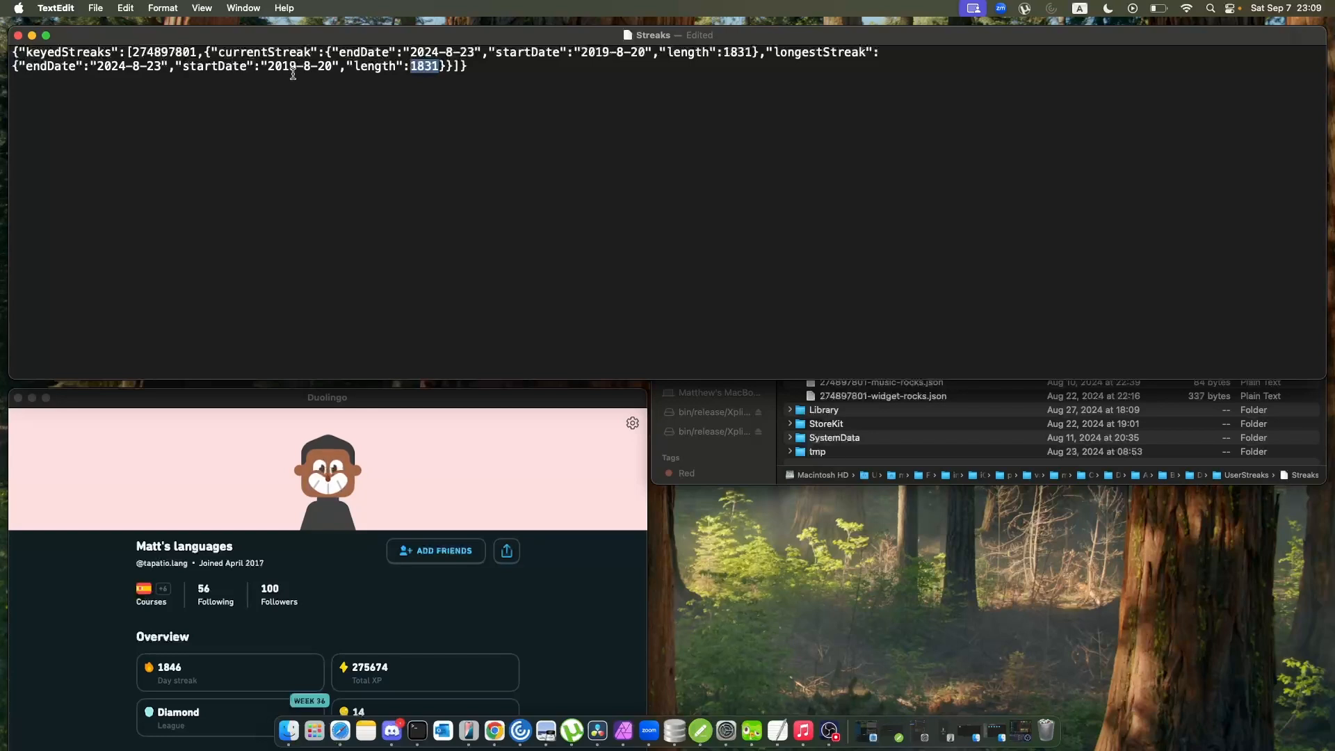
click(18, 36)
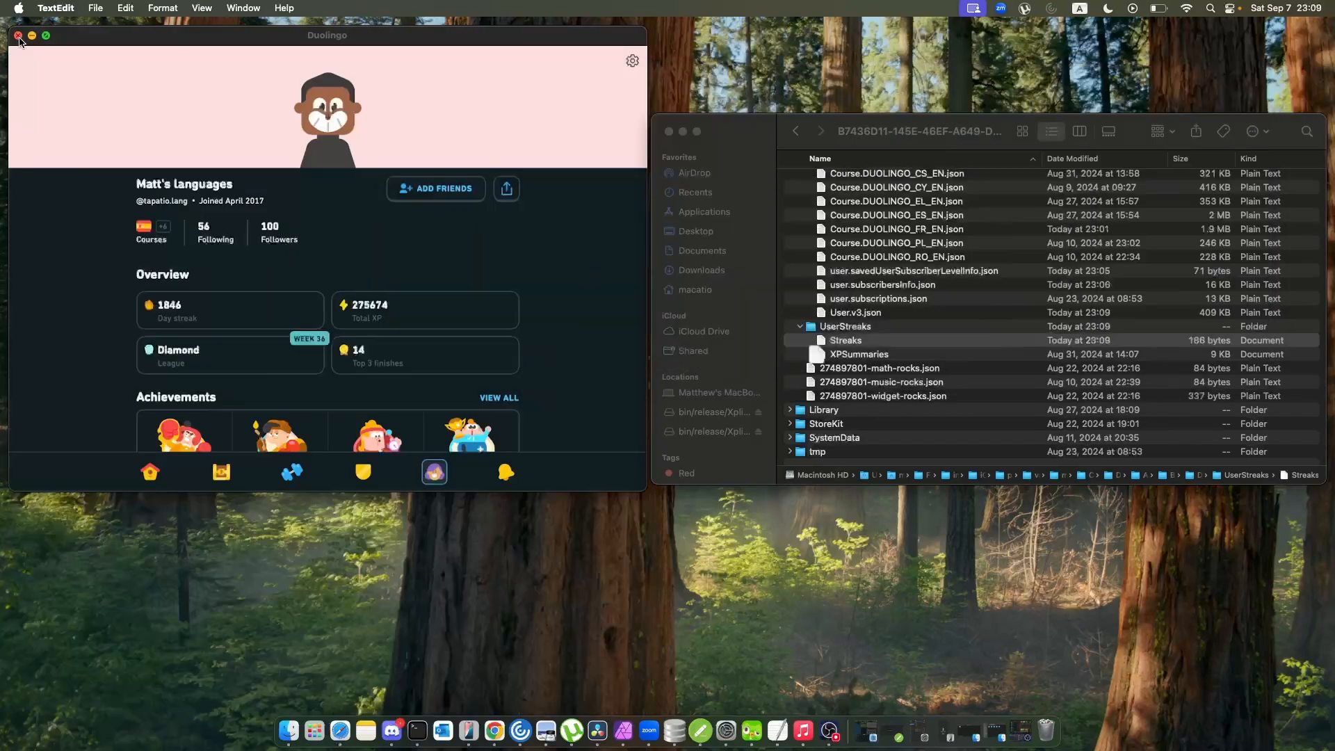
Open the XPSummaries file from the UserStreaks folder and enlarge its text for reading.
double_click(859, 355)
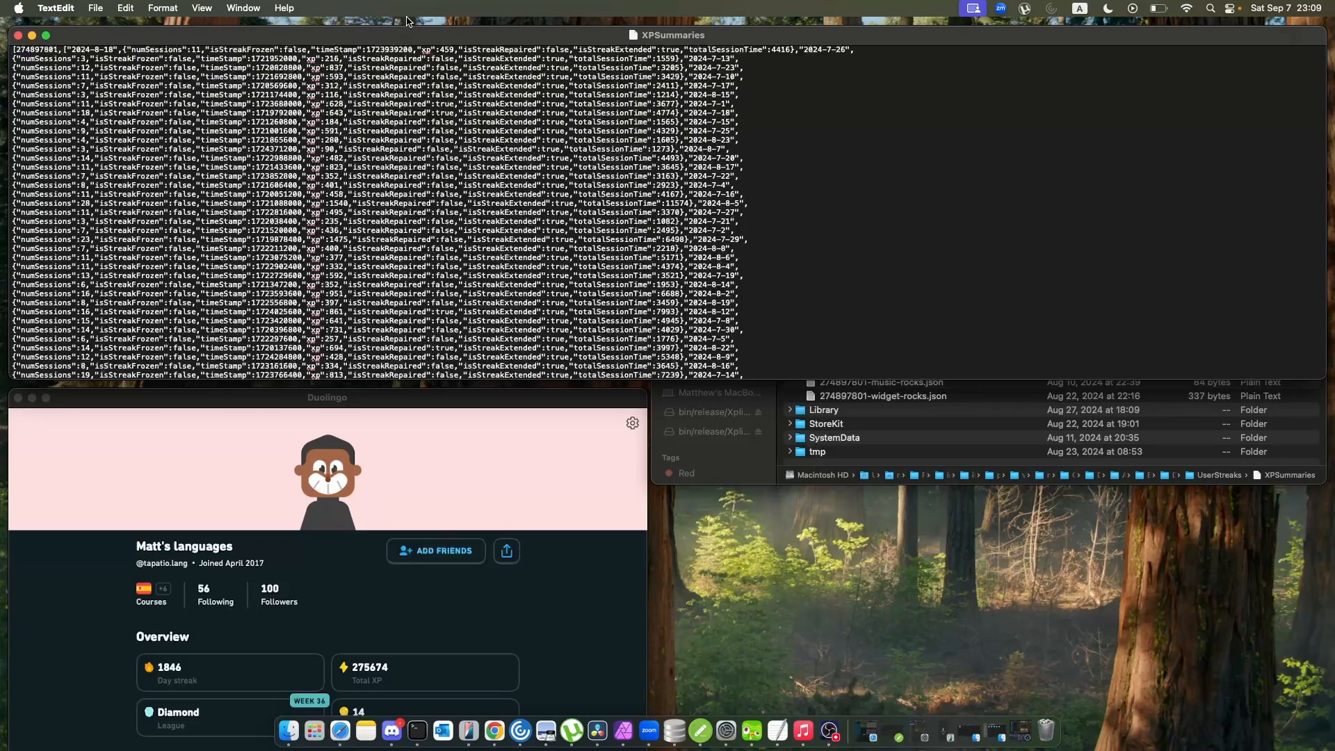
key(super+plus)
key(super+plus)
key(super+plus)
key(super+plus)
key(super+plus)
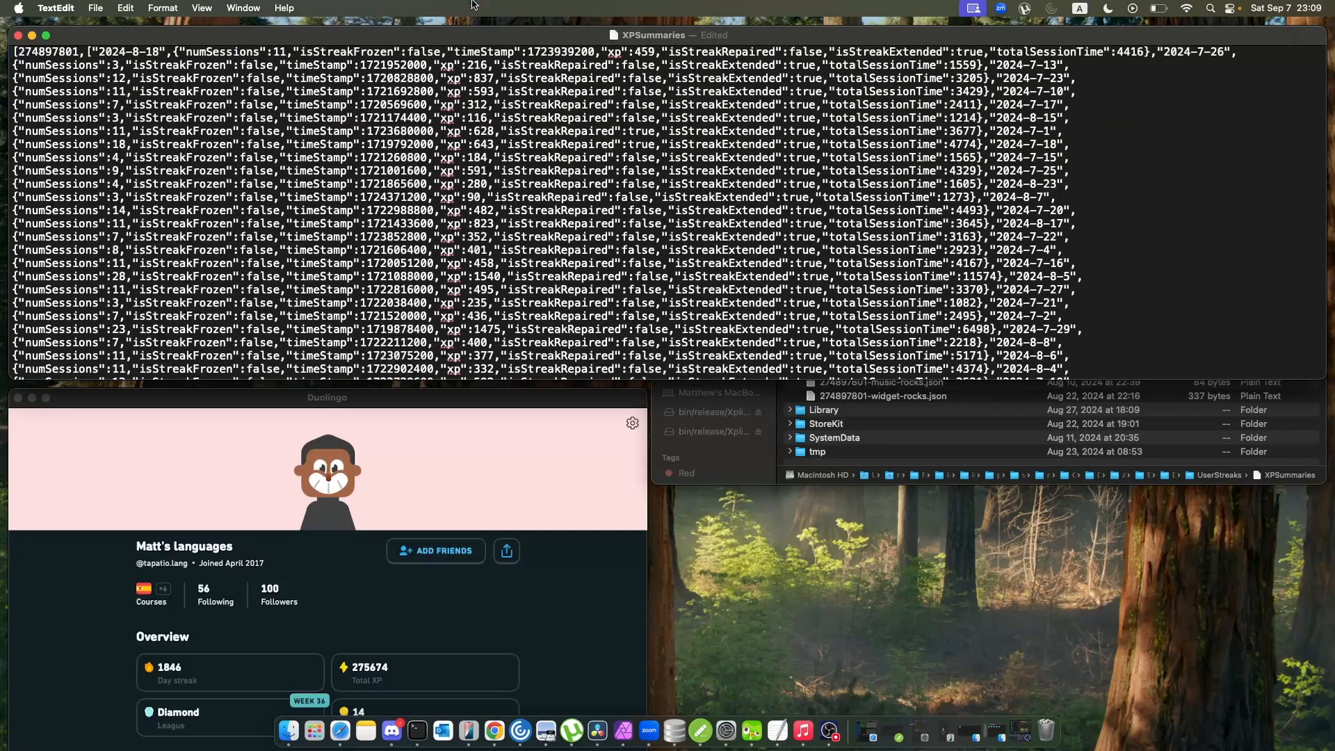
Examine the dated entries in XPSummaries for their session counts, xp values, streak flags and total session times.
scroll(738, 173, down, 3)
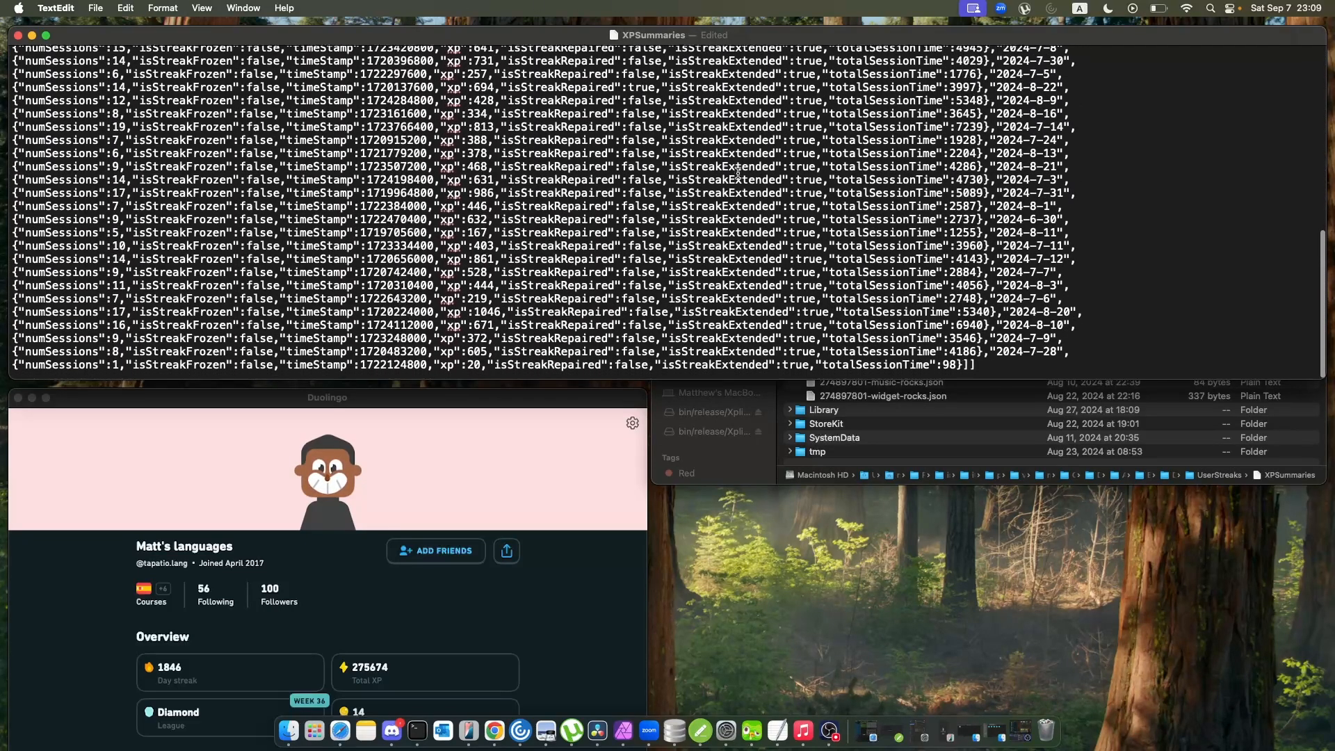
scroll(737, 173, up, 3)
scroll(737, 173, down, 10)
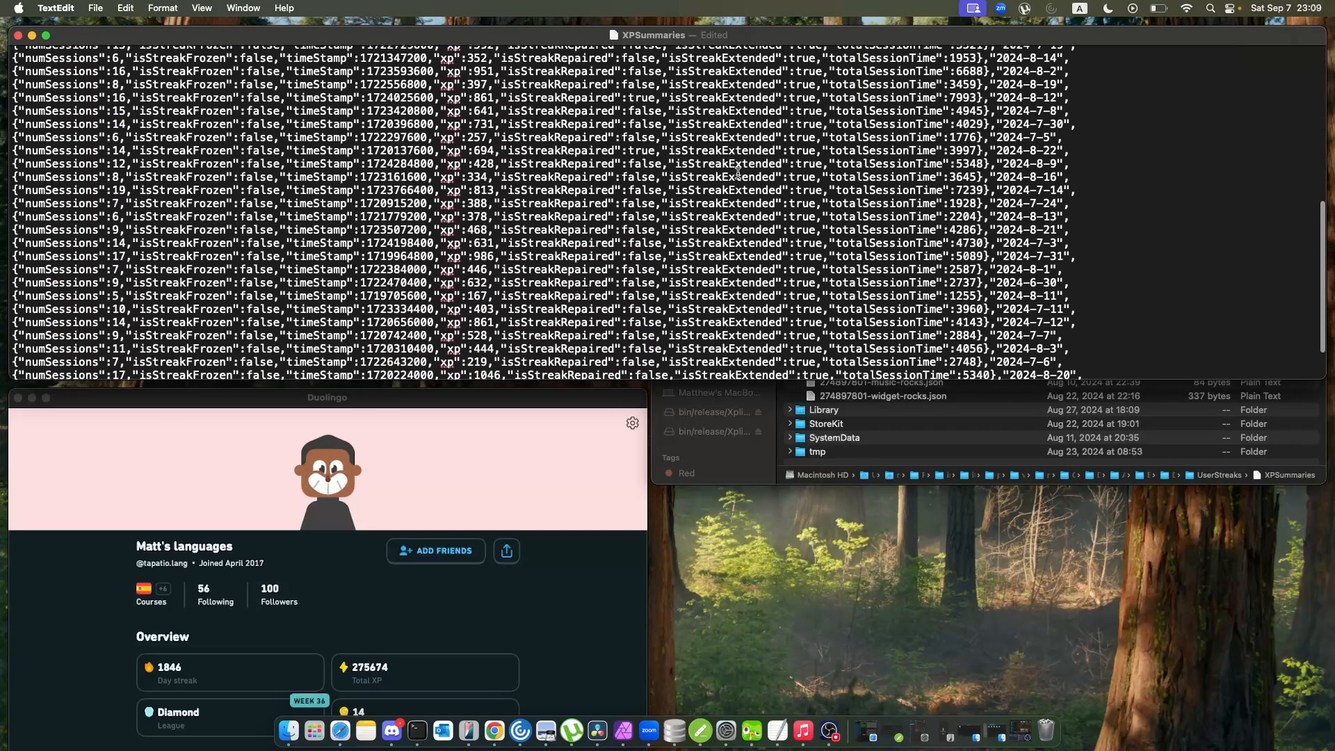
scroll(738, 173, up, 10)
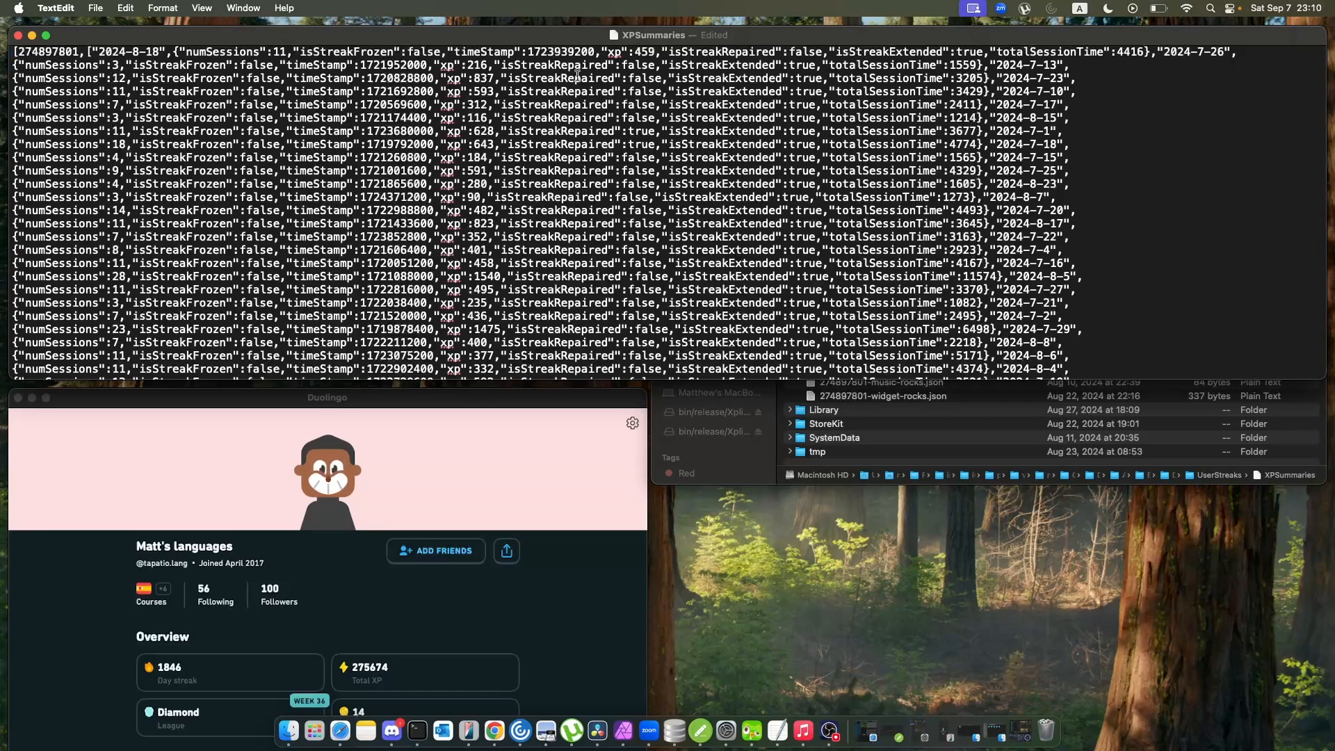
double_click(483, 67)
key(super+a)
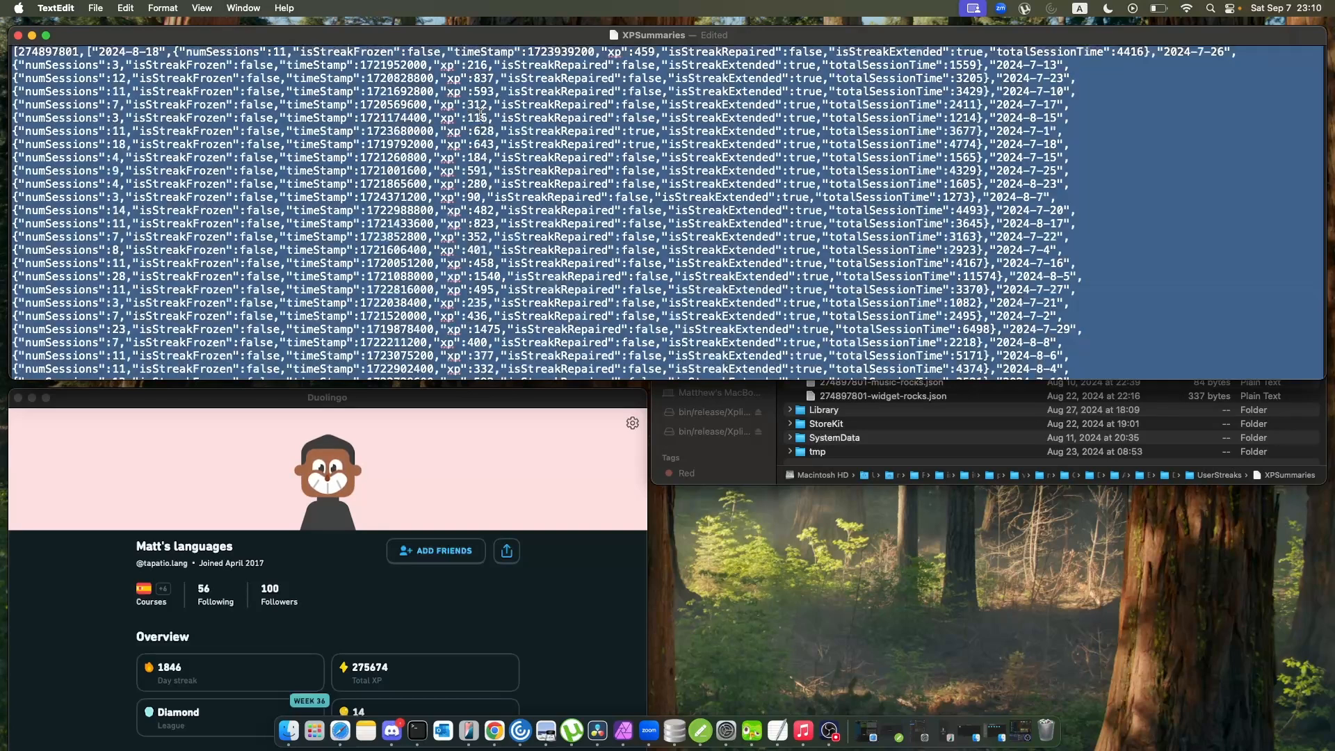
click(481, 115)
scroll(491, 162, down, 5)
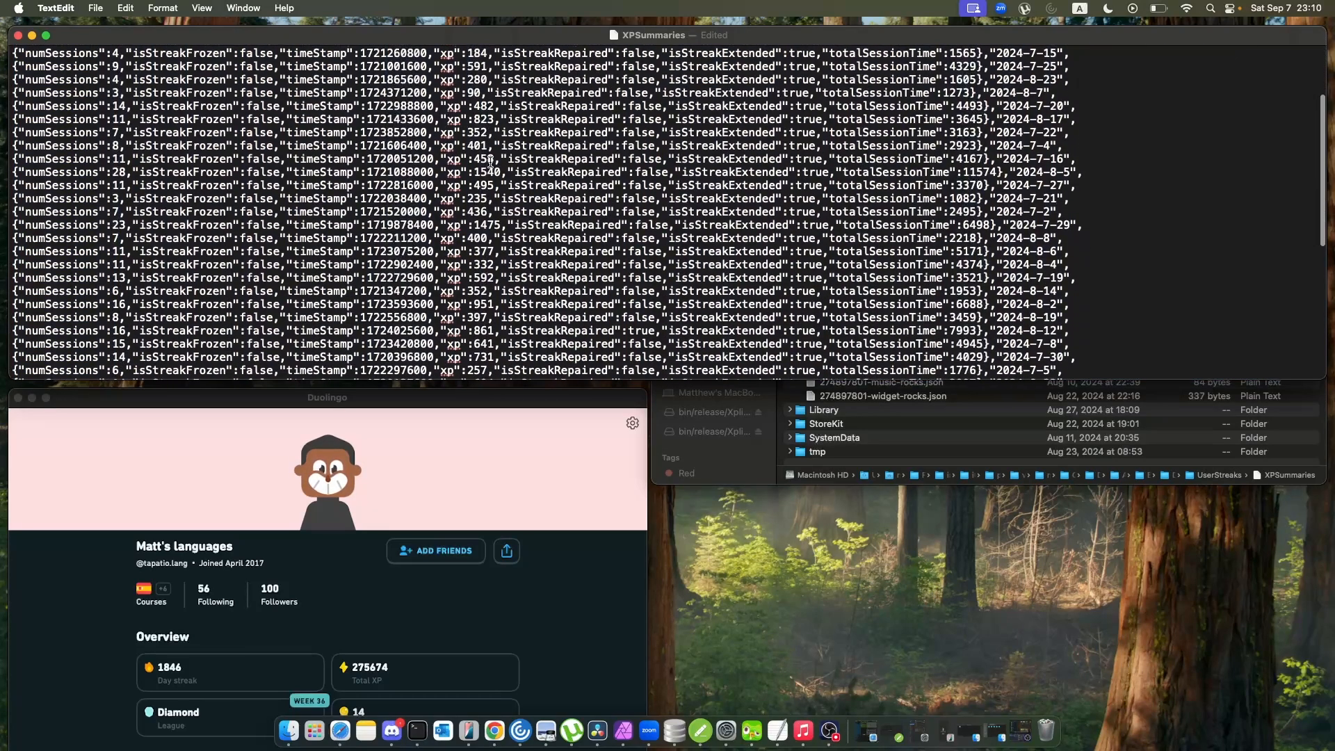
Read the remaining XPSummaries entries down to the final record's xp value, and close the file.
scroll(491, 162, down, 3)
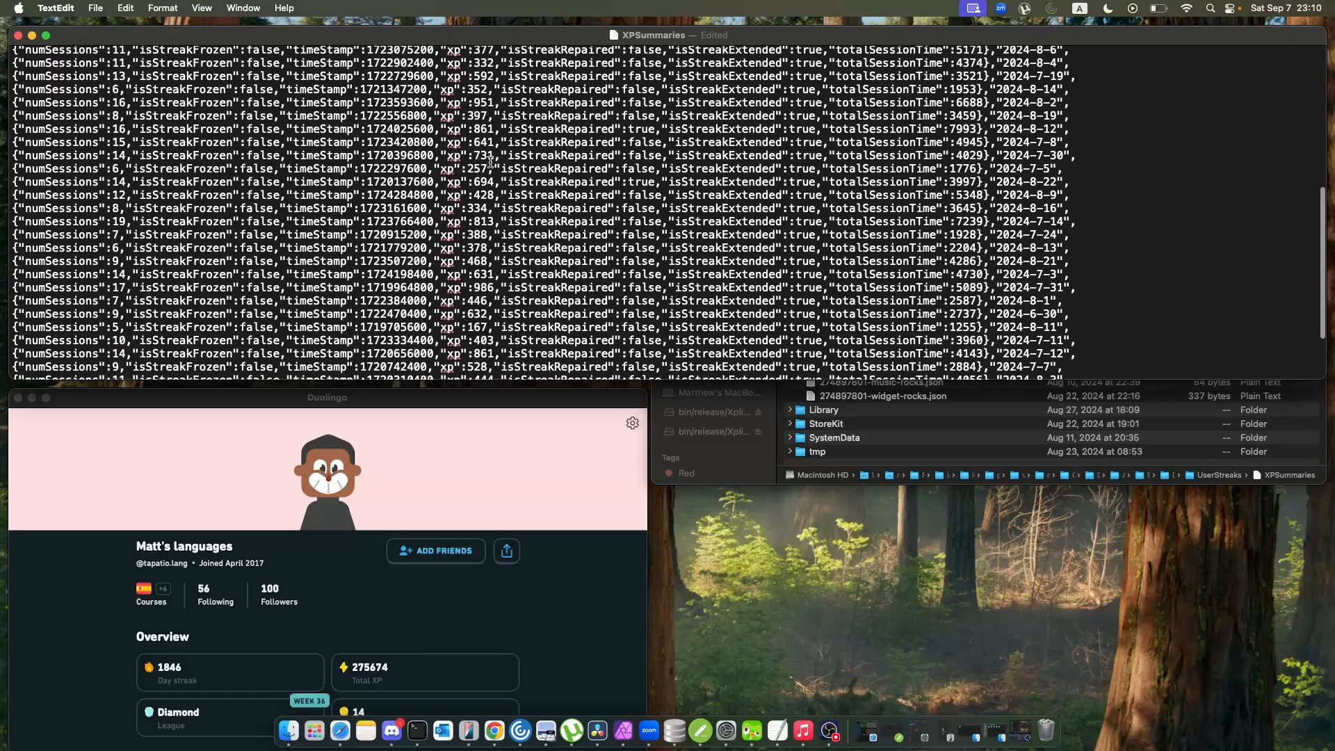
scroll(484, 188, down, 3)
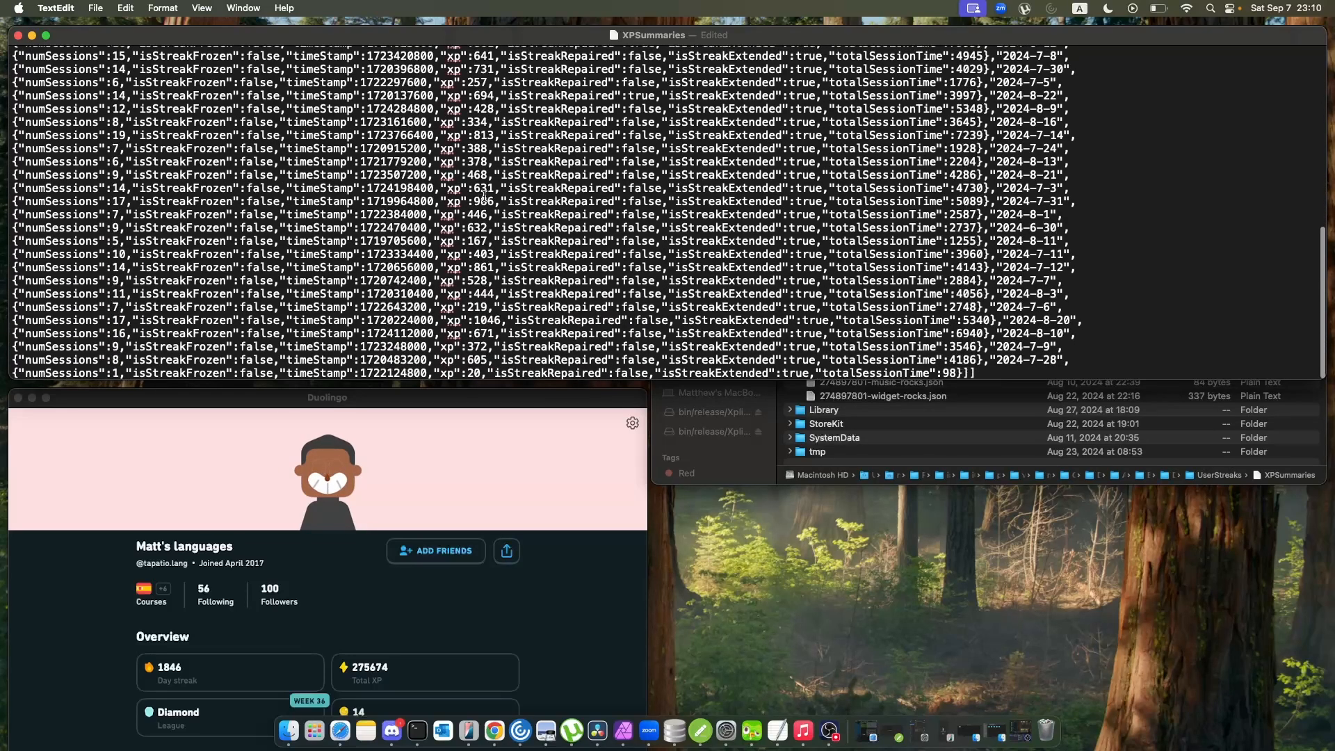
scroll(485, 197, up, 5)
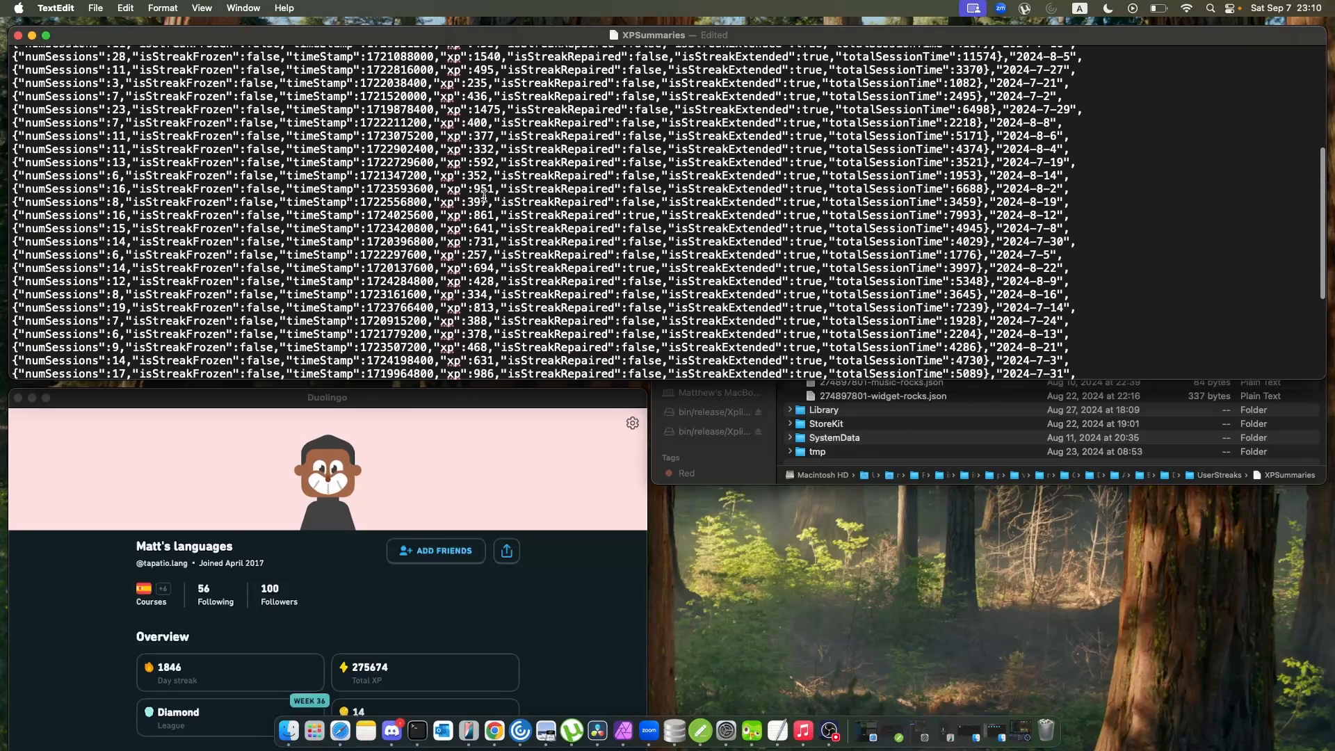
scroll(484, 196, down, 5)
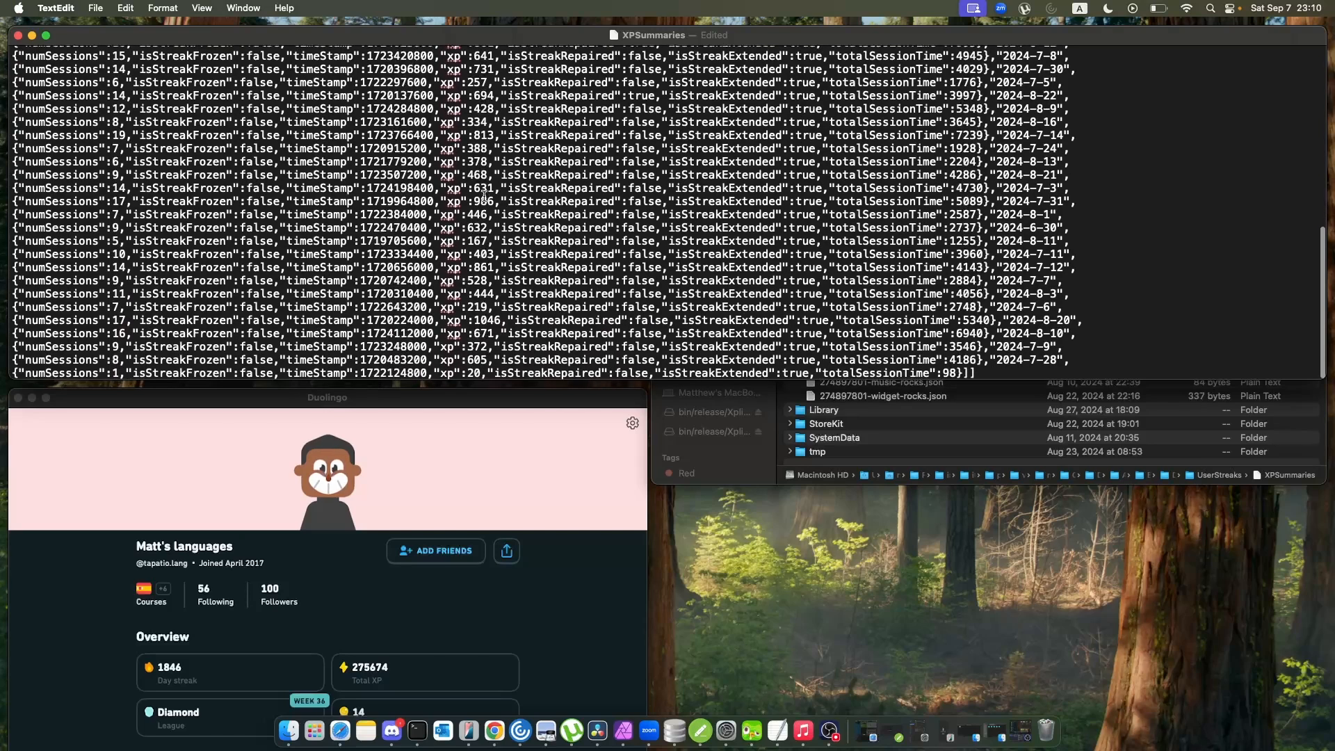
double_click(474, 374)
scroll(629, 198, up, 10)
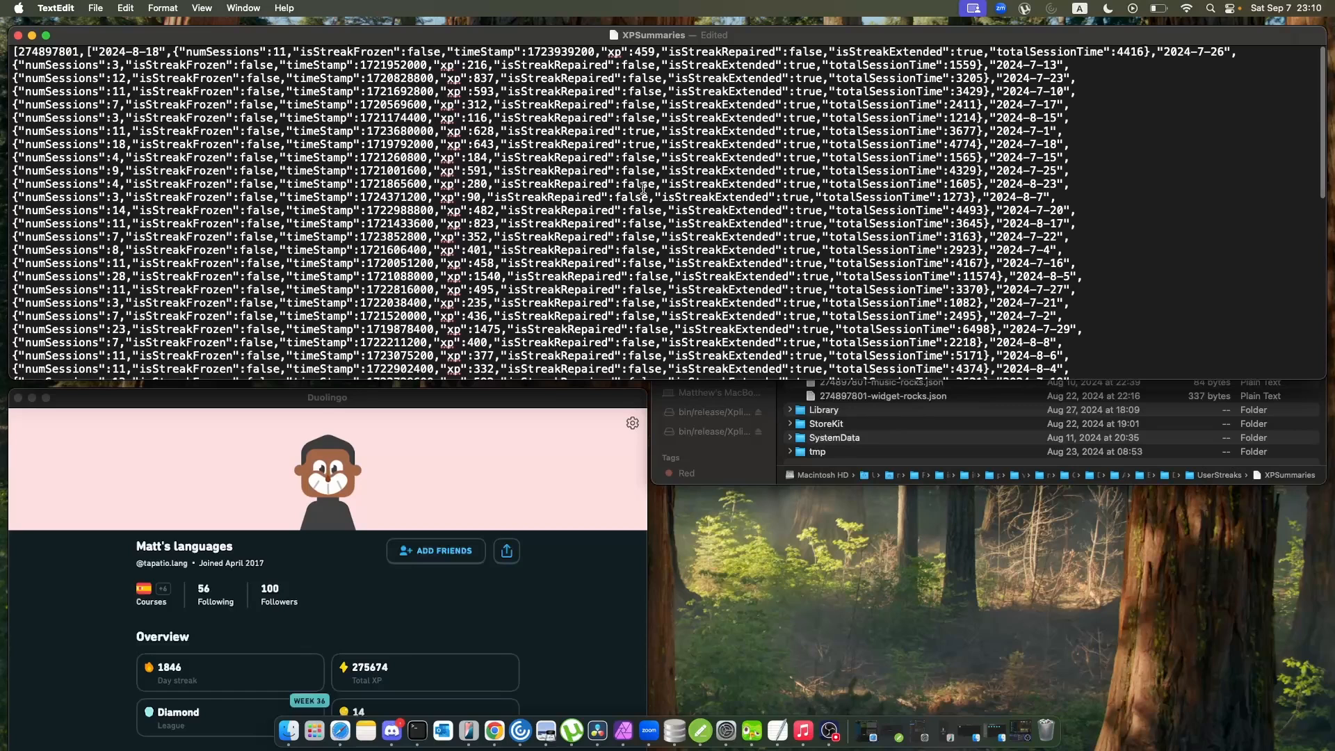
click(18, 35)
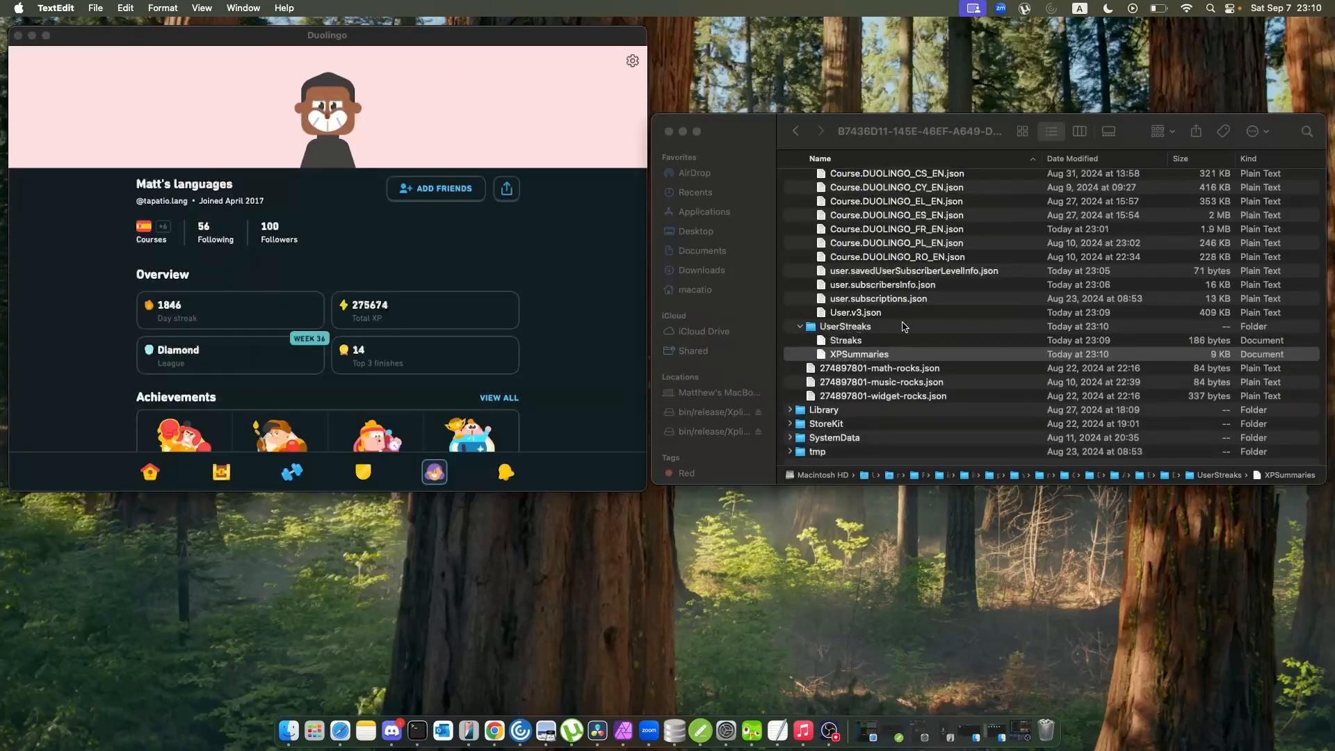
Collapse the Documents folder and expand the Library folder in the Duolingo container.
scroll(828, 212, down, 10)
scroll(824, 205, up, 15)
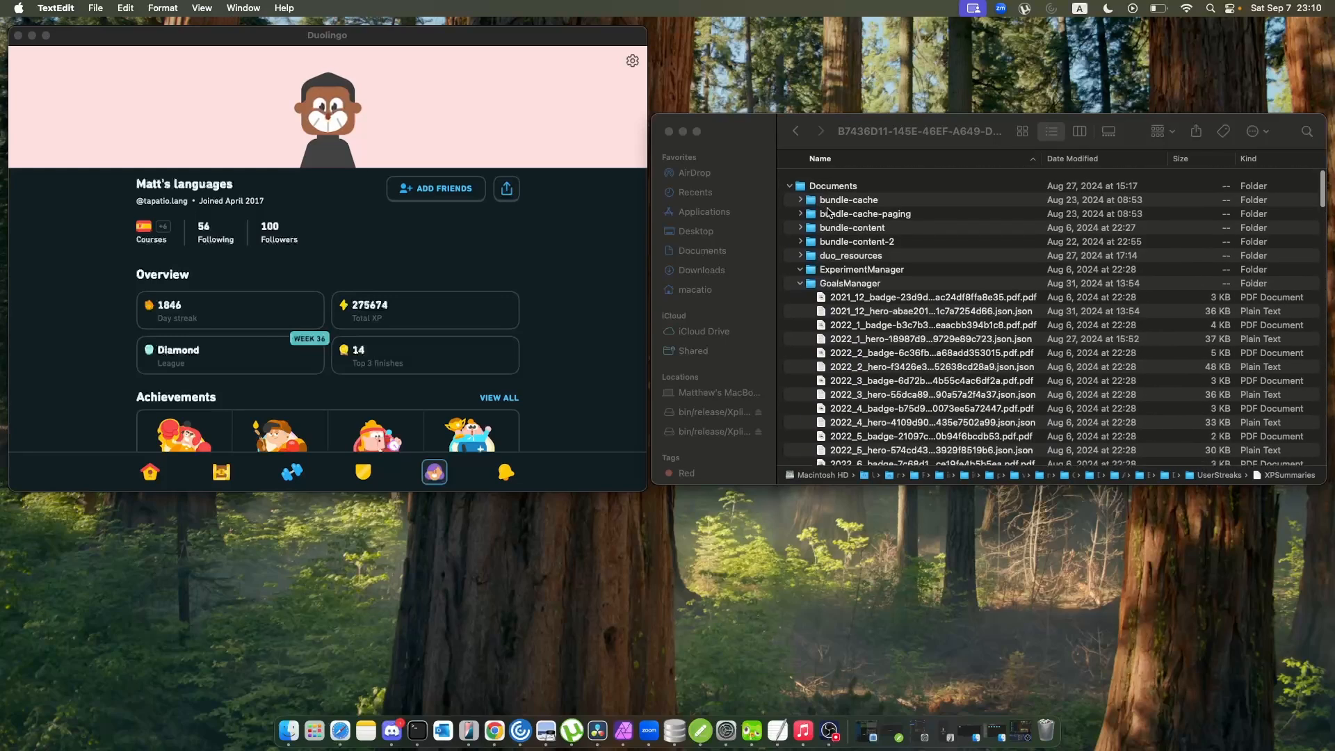
click(790, 181)
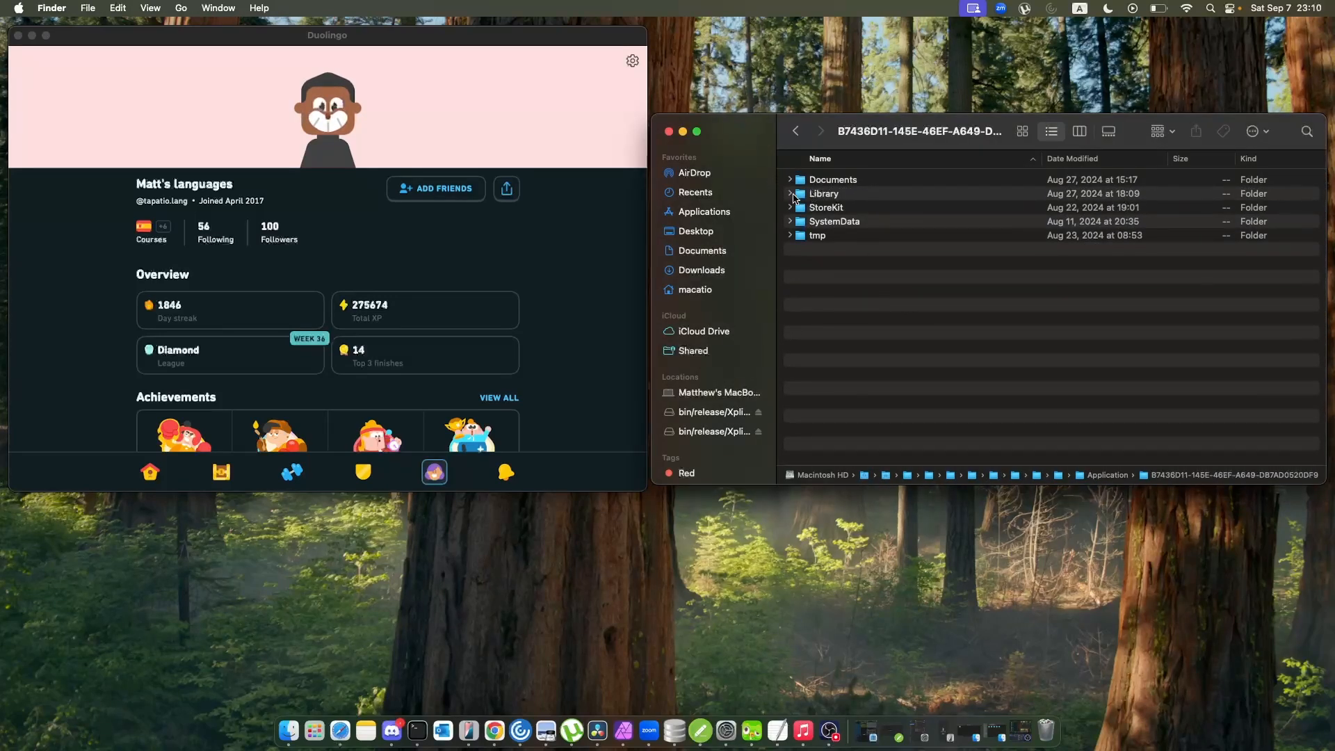
click(791, 196)
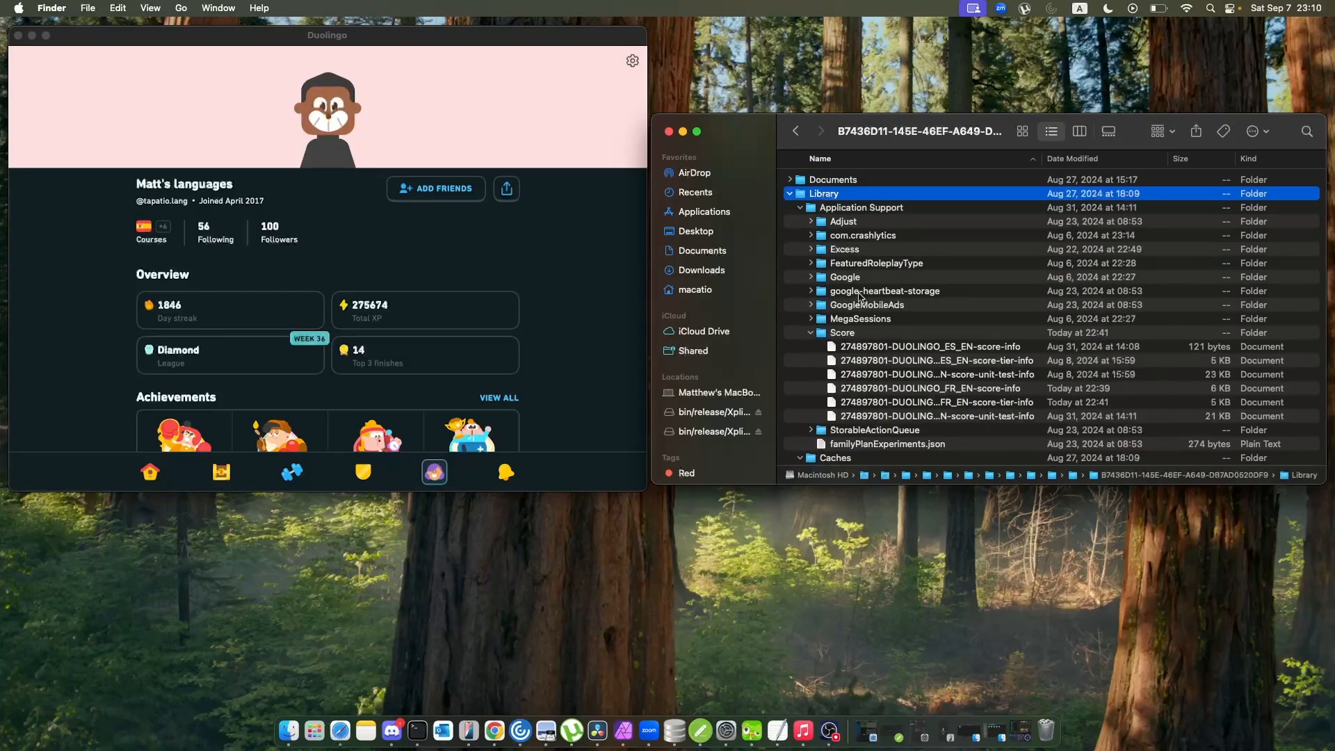
Look through Library's contents, open the DUOLINGO_FR_EN-score-info file from the Score folder, and enlarge its text.
scroll(887, 293, down, 8)
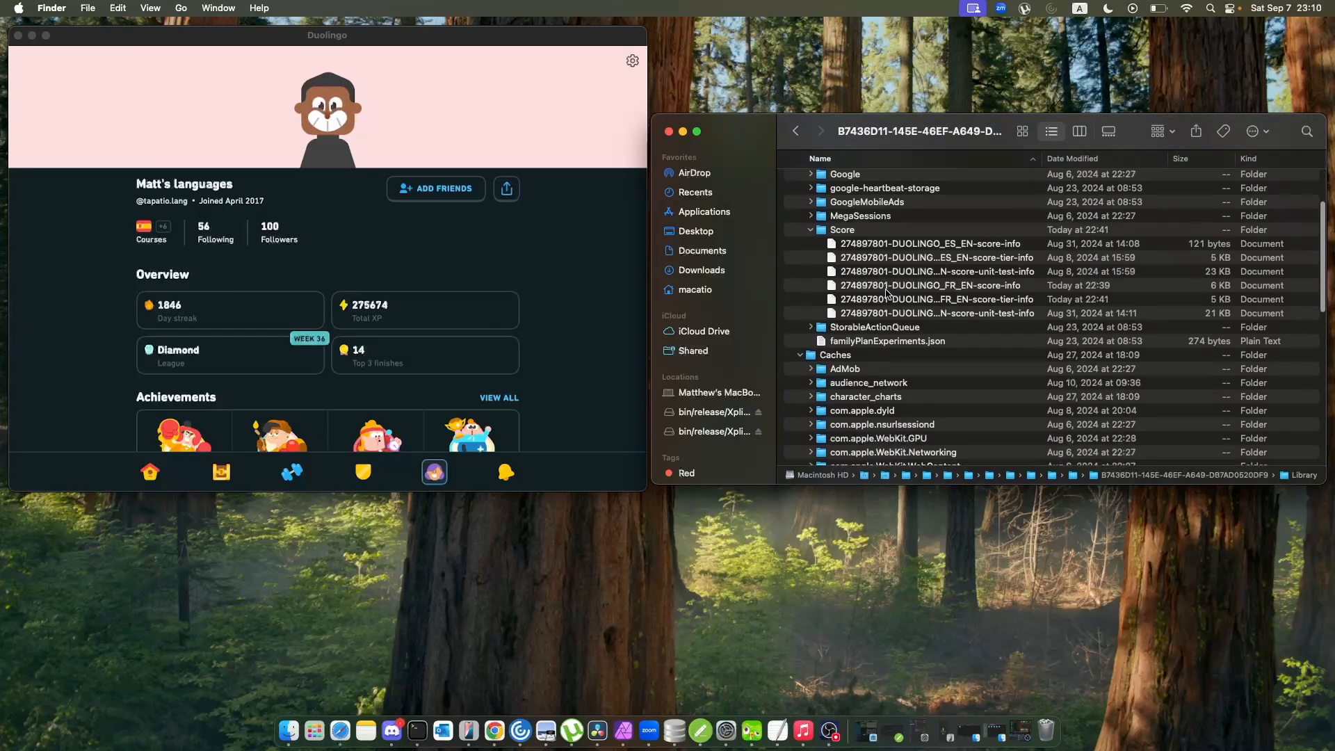
scroll(887, 293, down, 8)
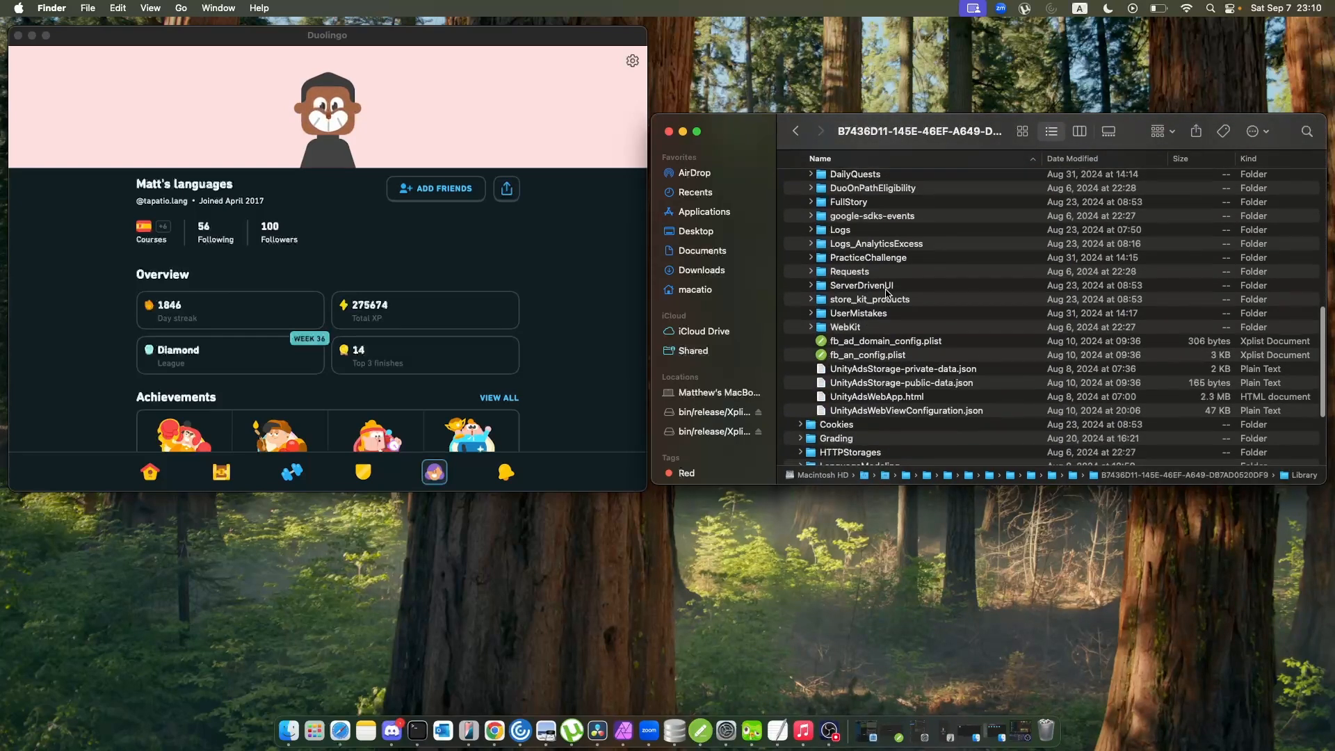
scroll(886, 293, down, 5)
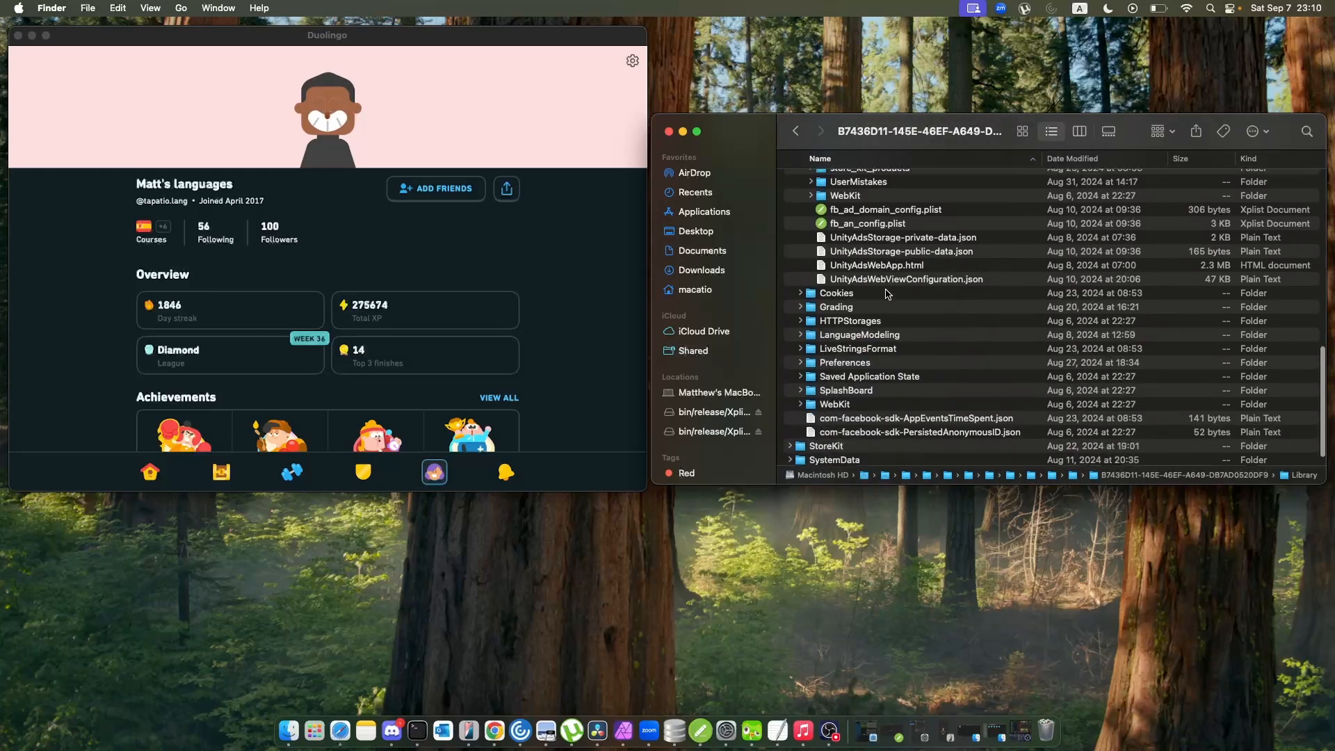
scroll(886, 294, up, 20)
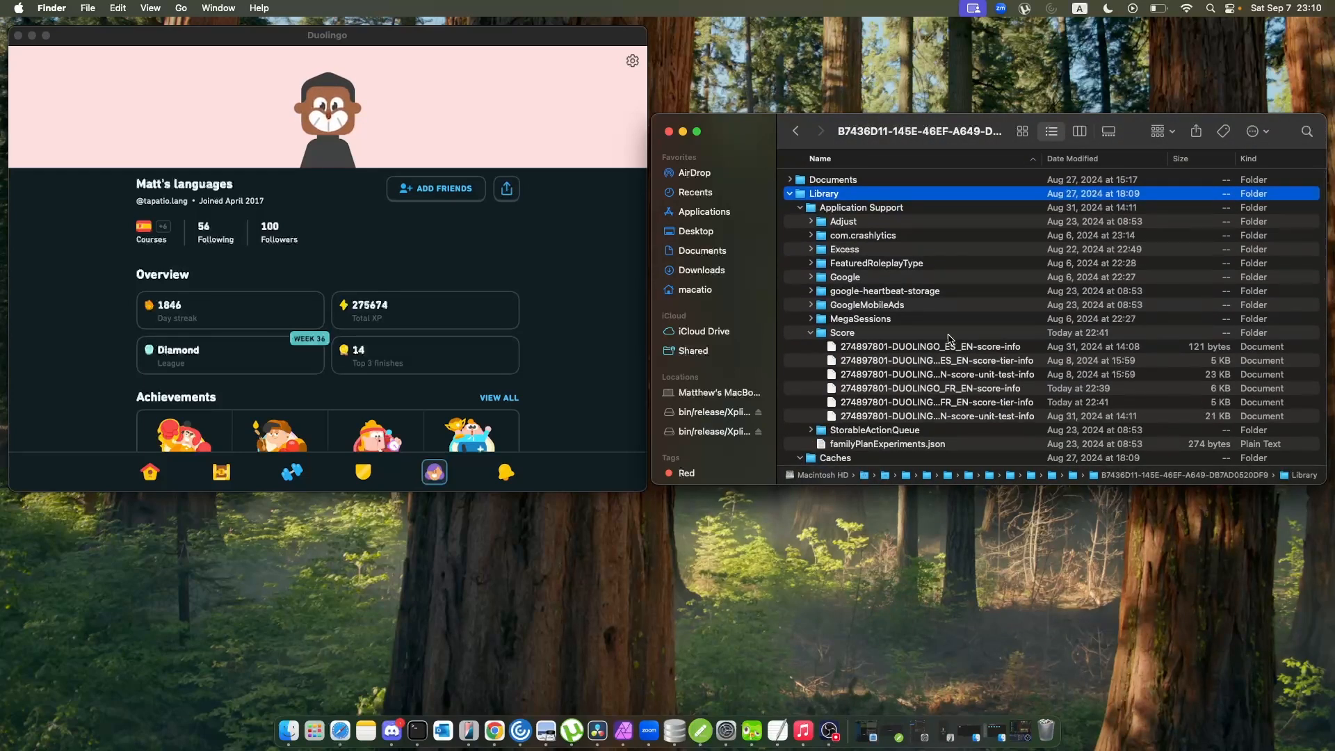
double_click(918, 389)
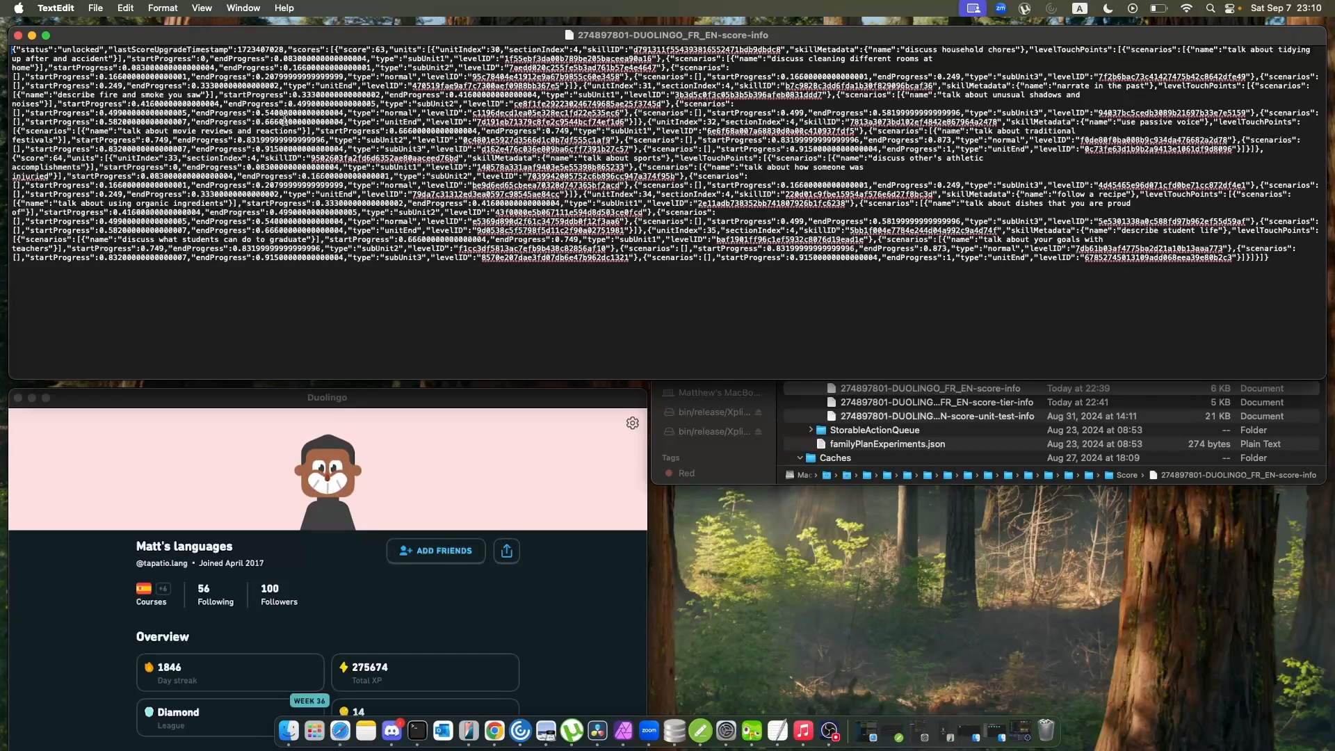
key(super+plus)
key(super+plus)
key(super+plus)
key(super+plus)
key(super+plus)
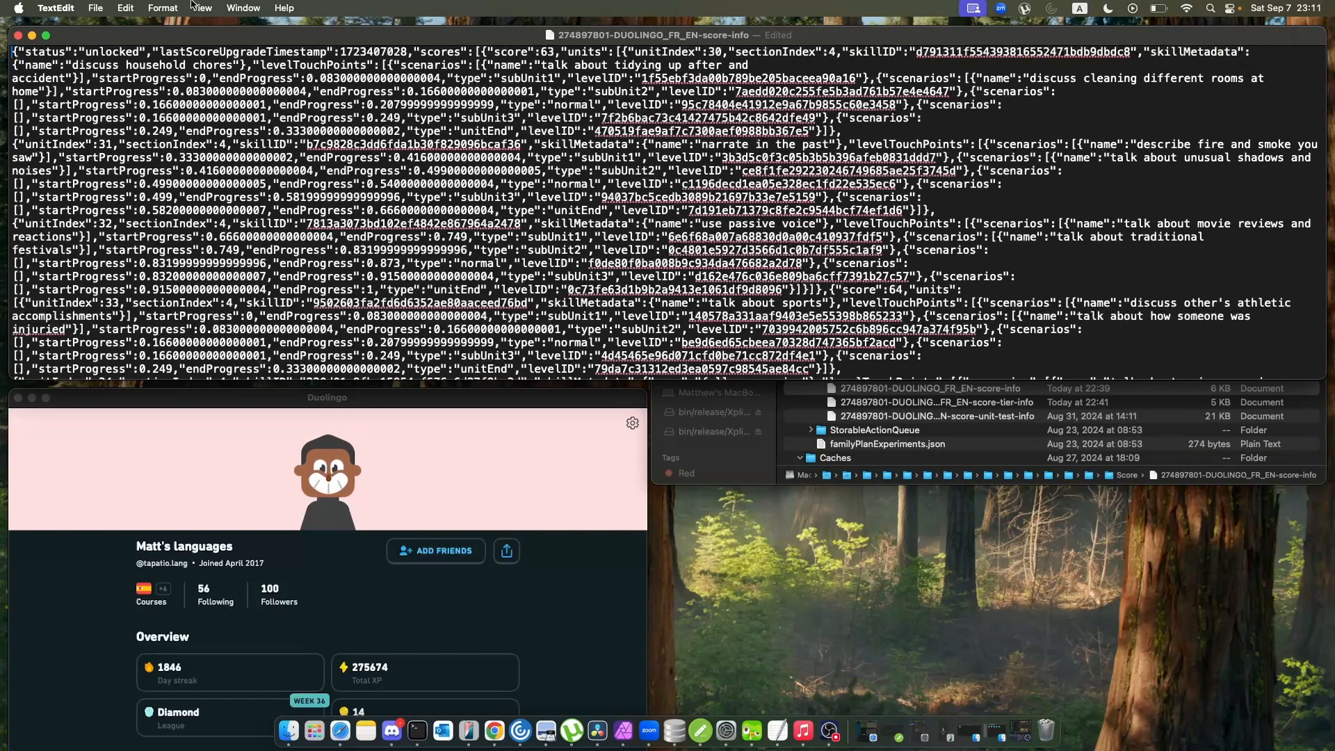
Examine the French score-info units, highlighting the first score value, the first levelTouchPoints scenario label and part of a levelID.
double_click(549, 53)
click(717, 53)
drag(542, 67, 314, 66)
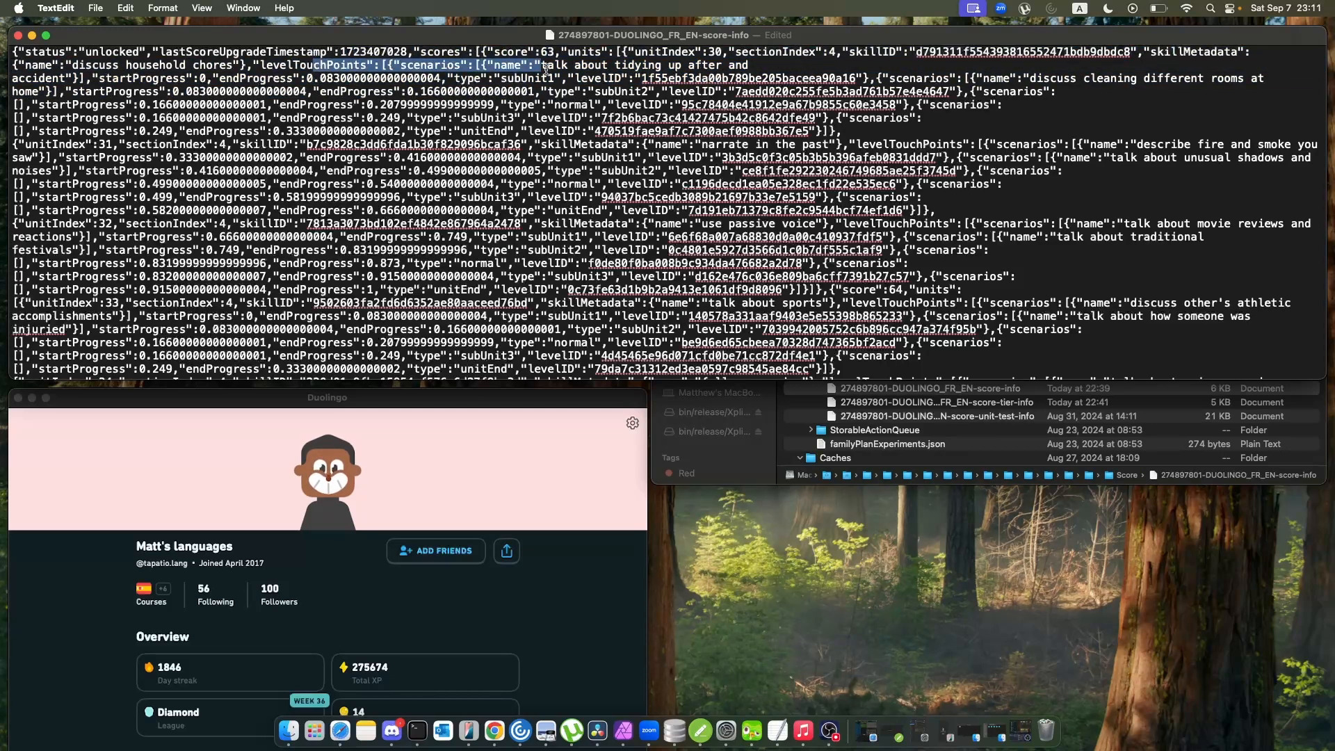
scroll(606, 139, down, 5)
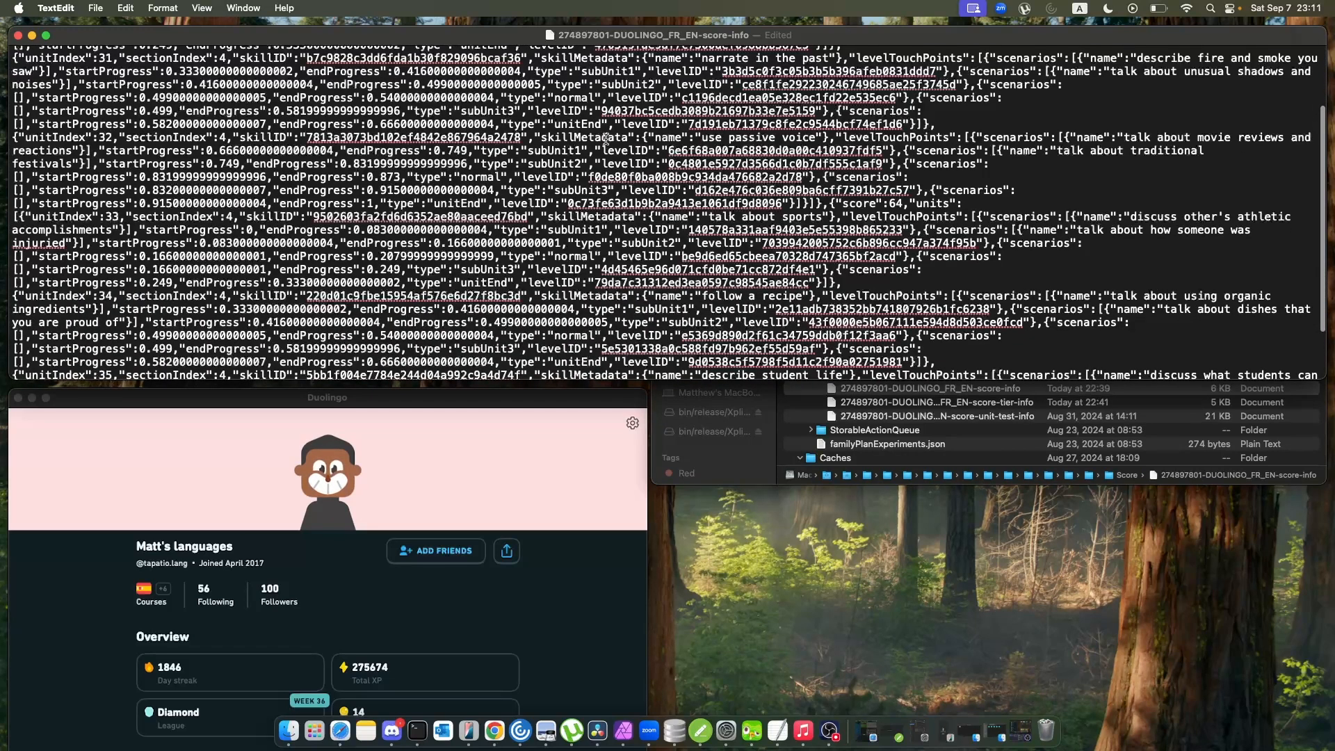
scroll(607, 139, up, 3)
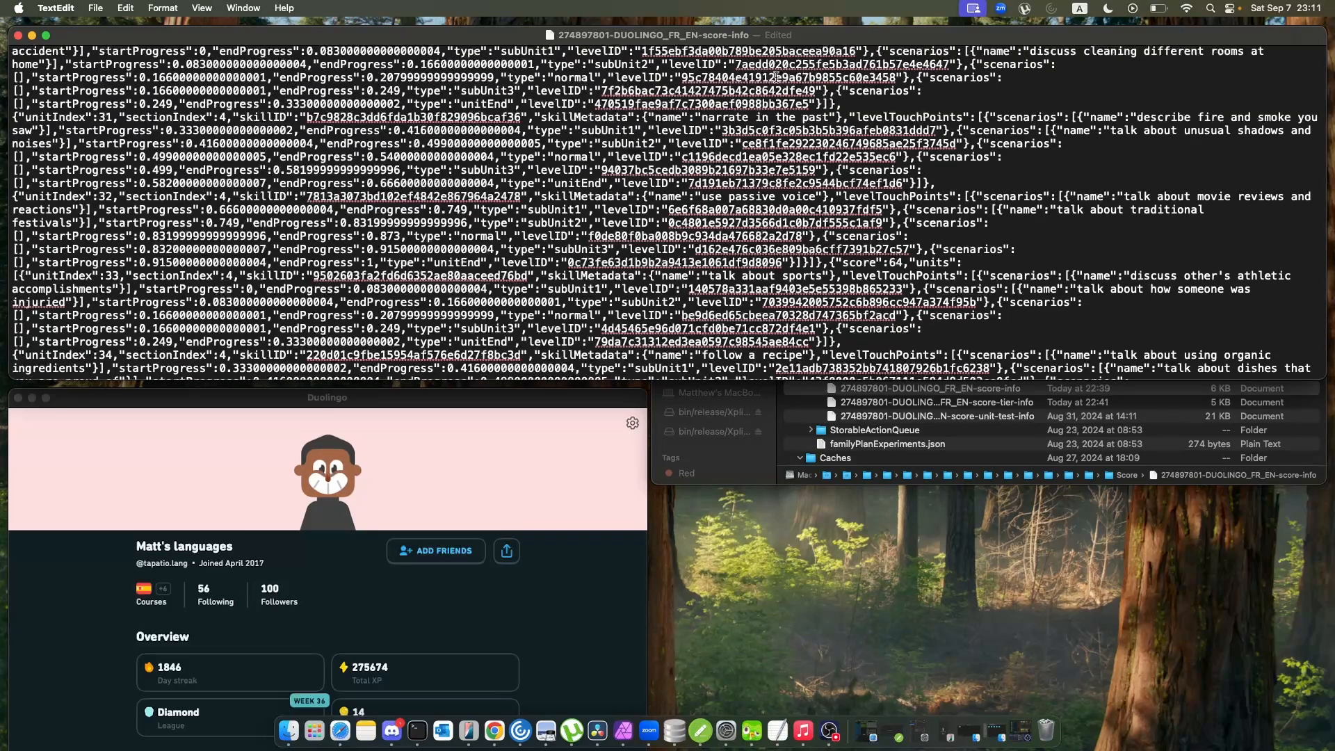
drag(683, 77, 788, 78)
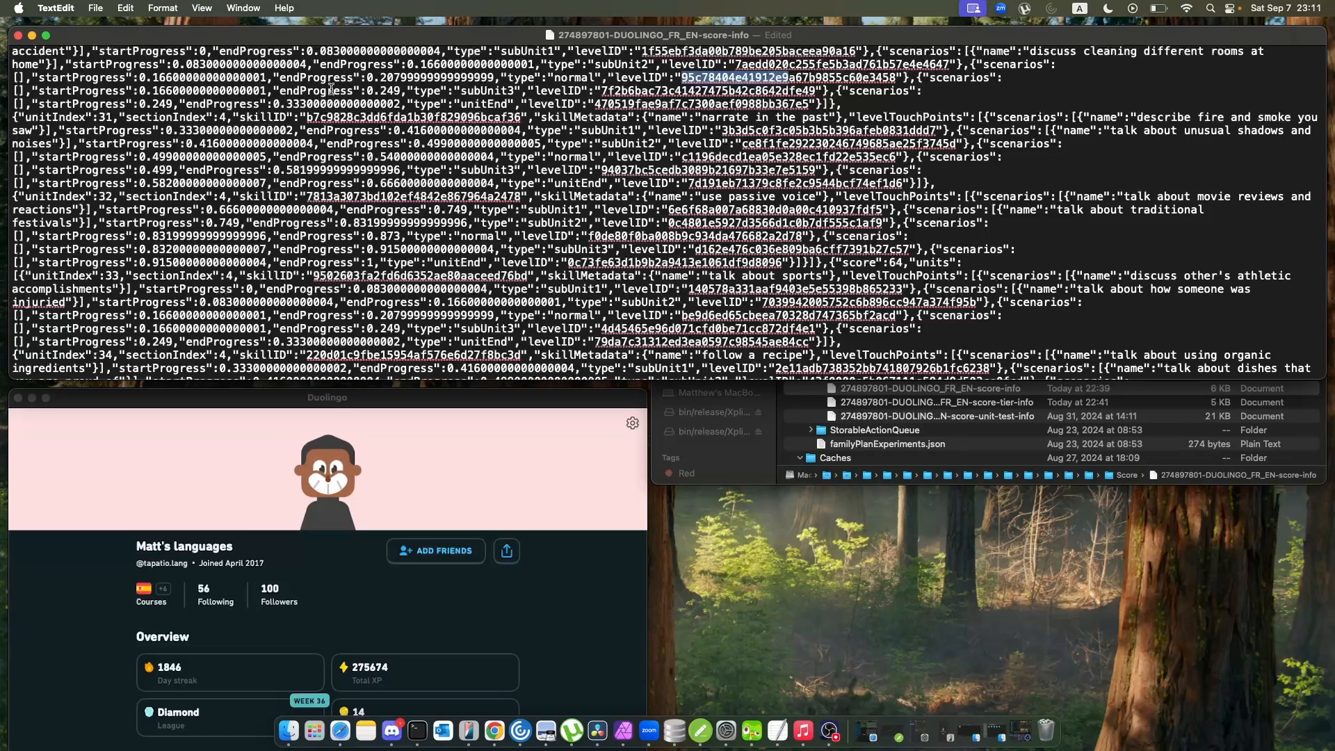
scroll(222, 340, down, 5)
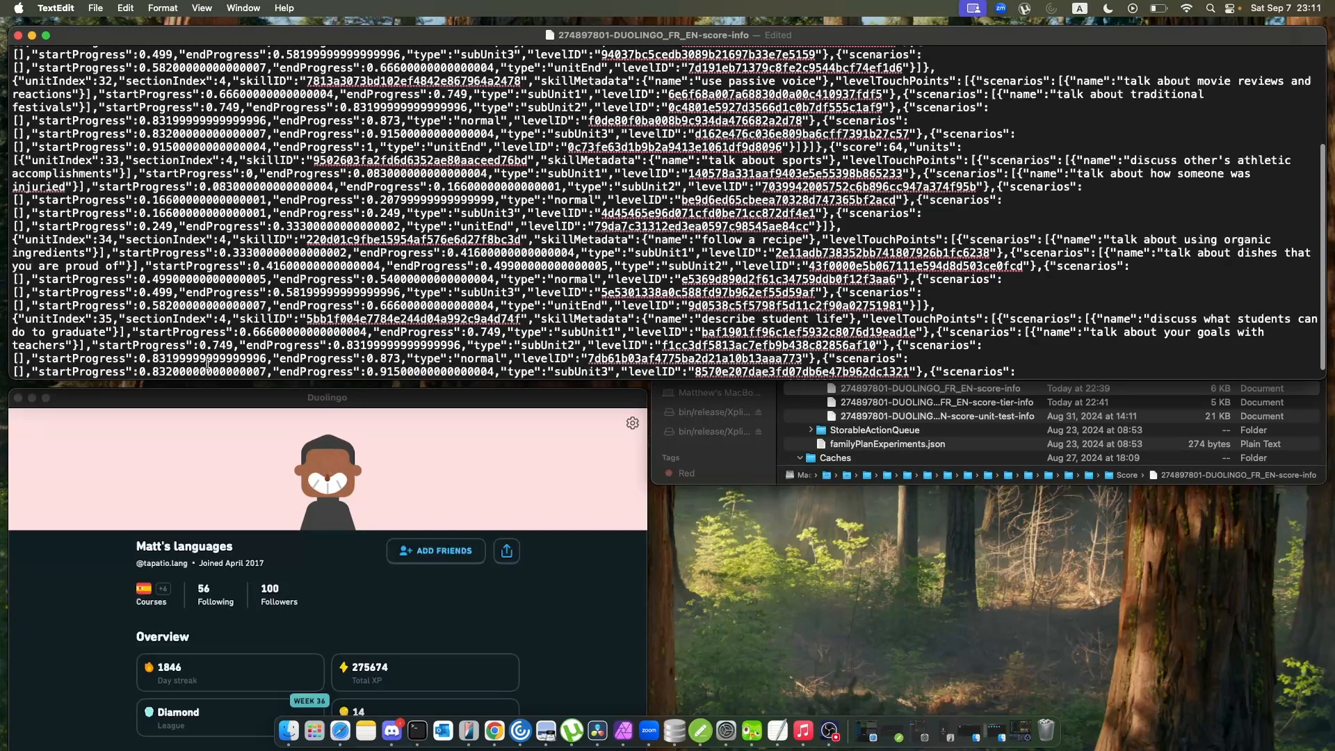
Arrange the Duolingo window and the score-info file side by side, and show the French path at the "Discuss household chores" unit.
drag(270, 402, 288, 207)
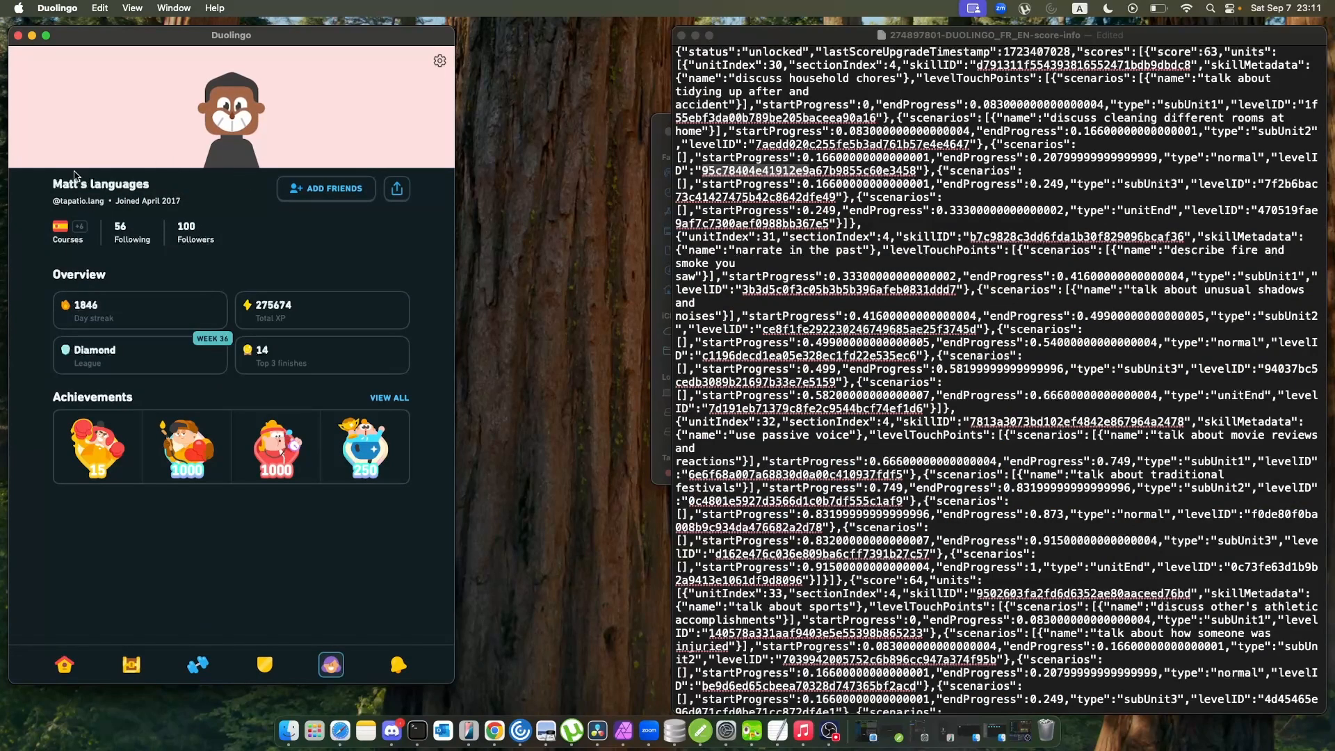
click(65, 665)
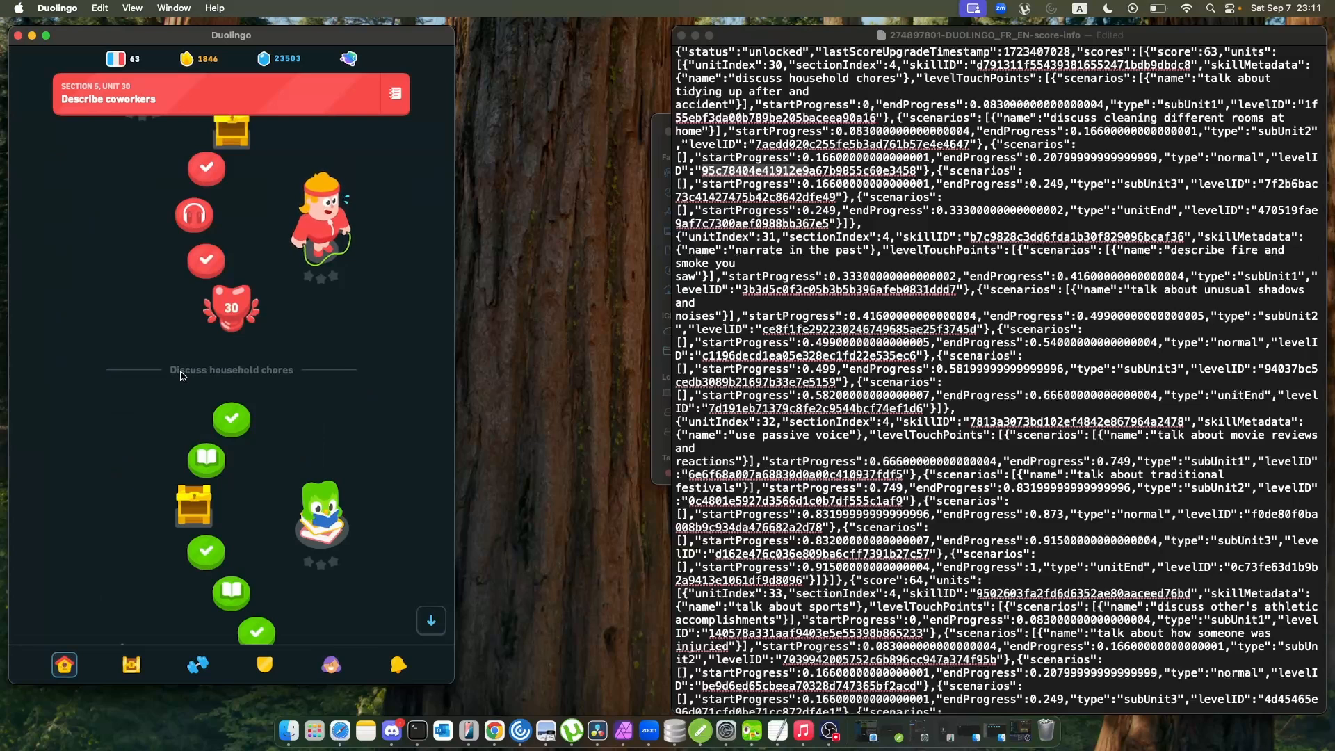
scroll(174, 292, down, 2)
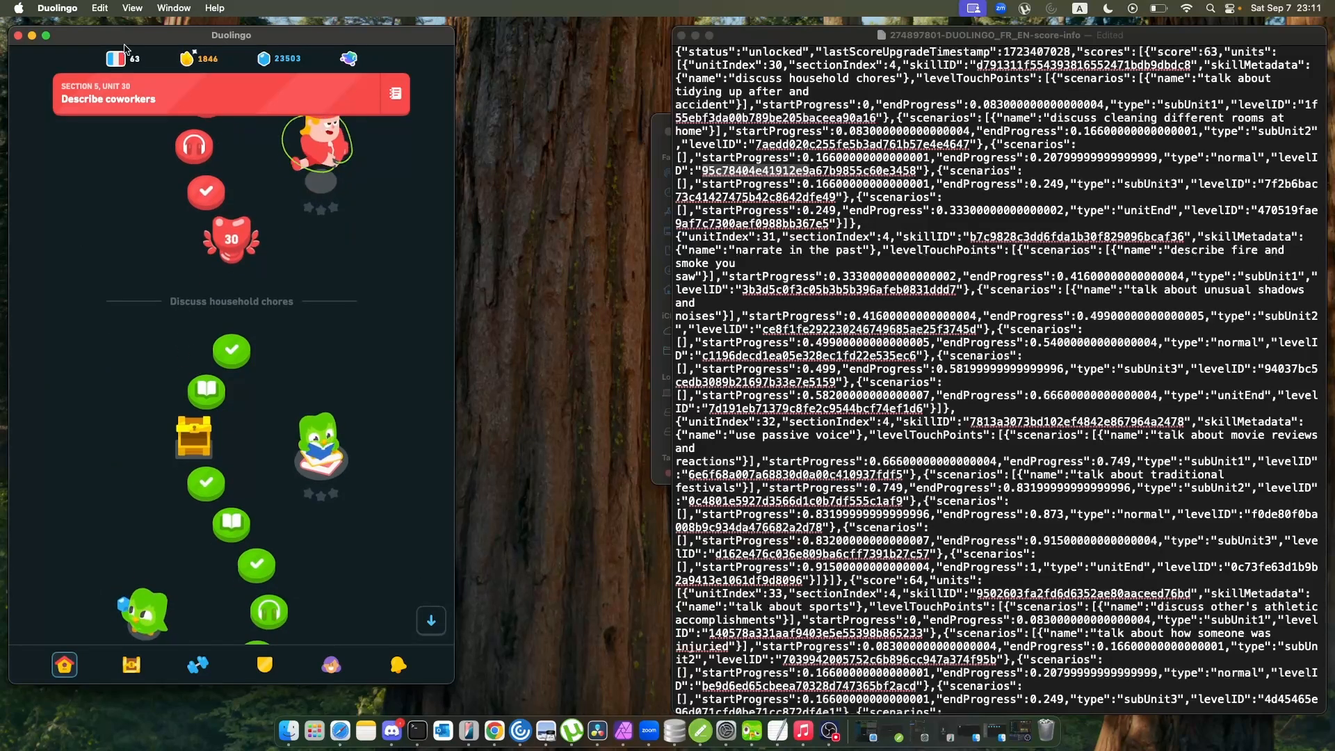
Open the detailed French Score page from the course list and compare it with the score-info file.
mouse_move(124, 53)
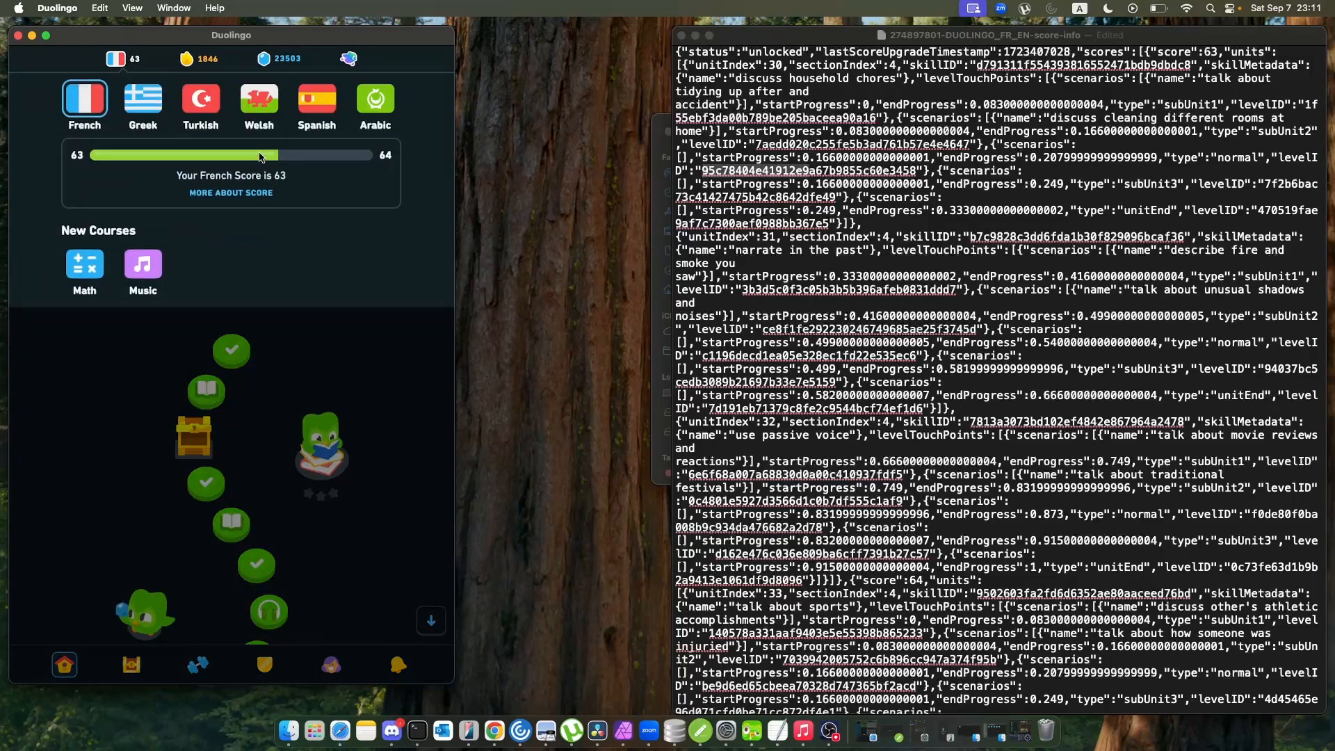
click(243, 195)
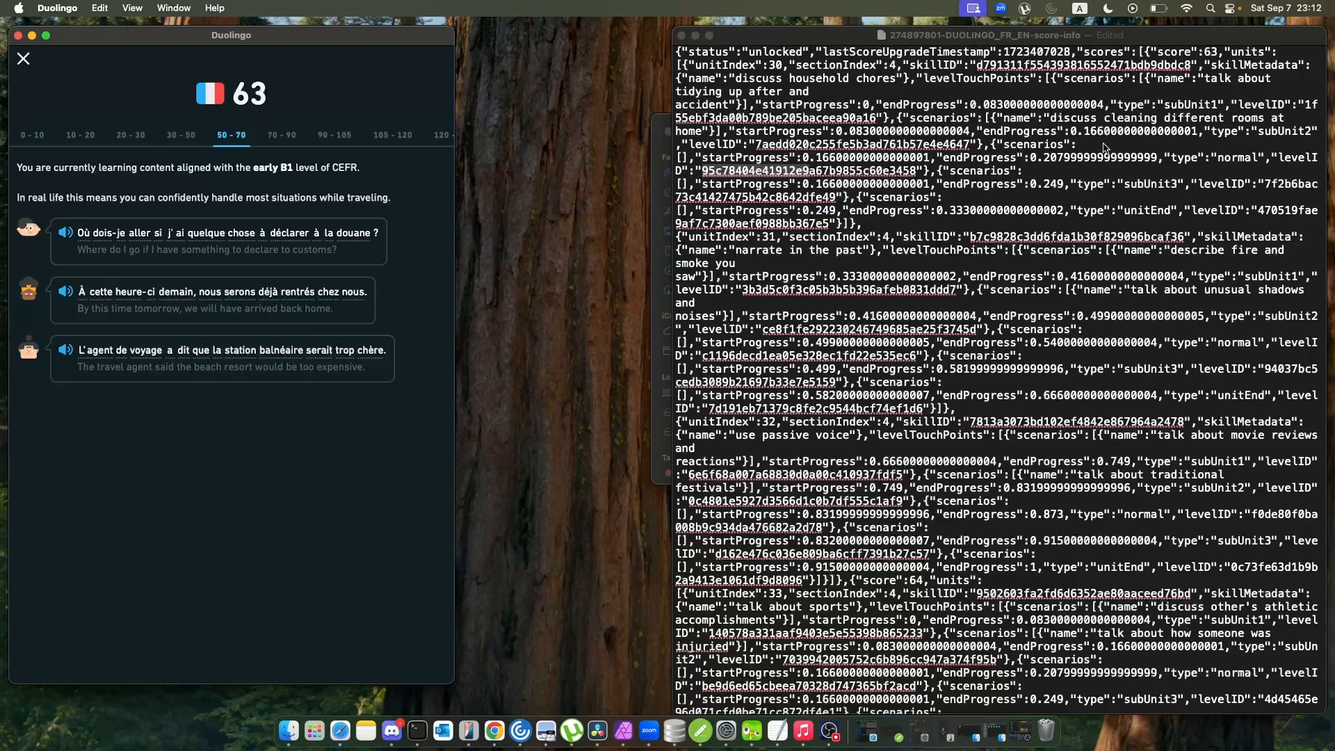
scroll(1071, 178, down, 1)
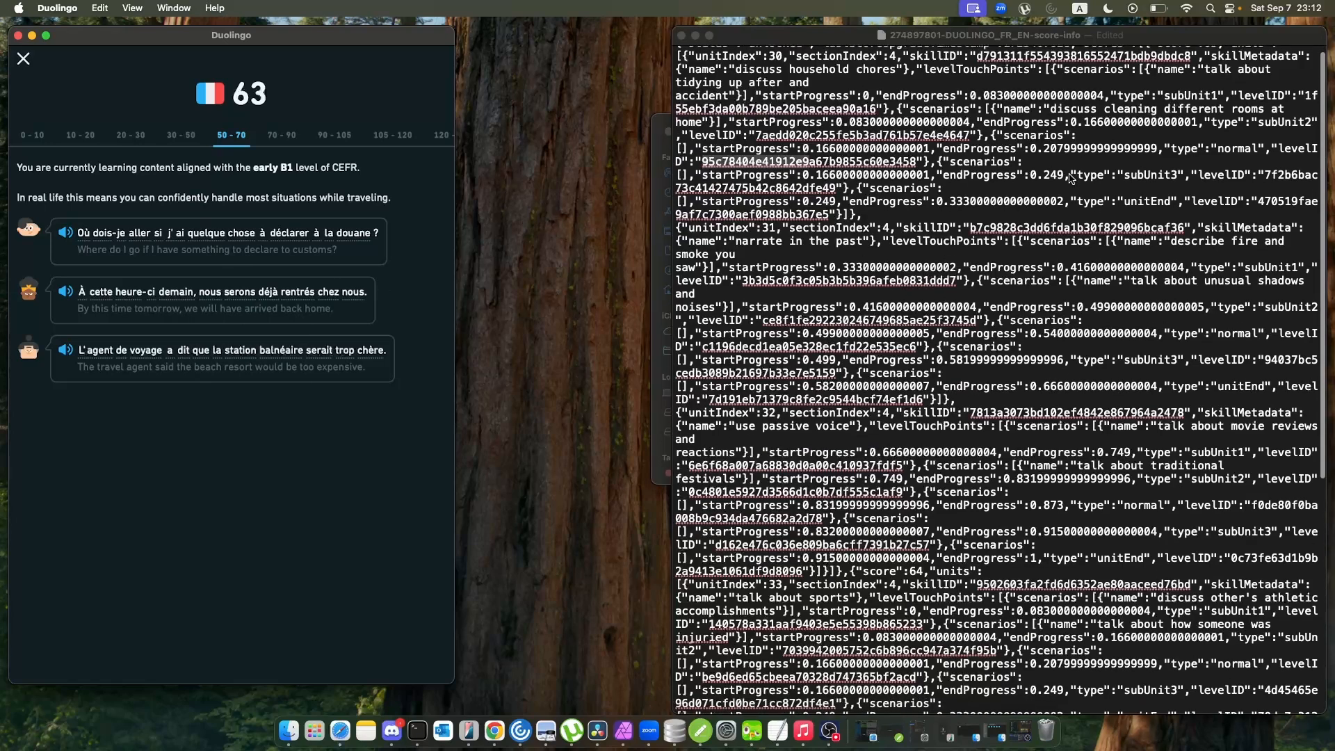
scroll(1070, 174, up, 1)
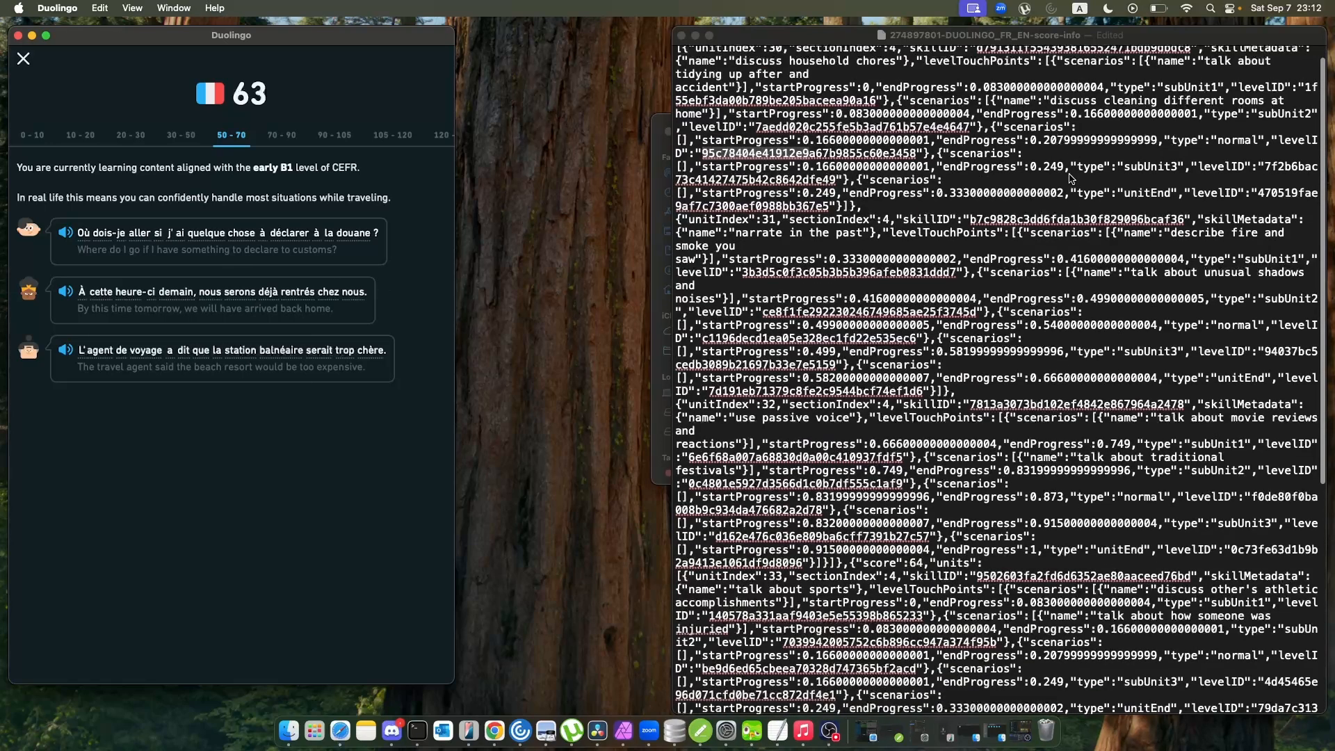
View the 105-120 and 120-160 ranges on the French Score page.
click(374, 148)
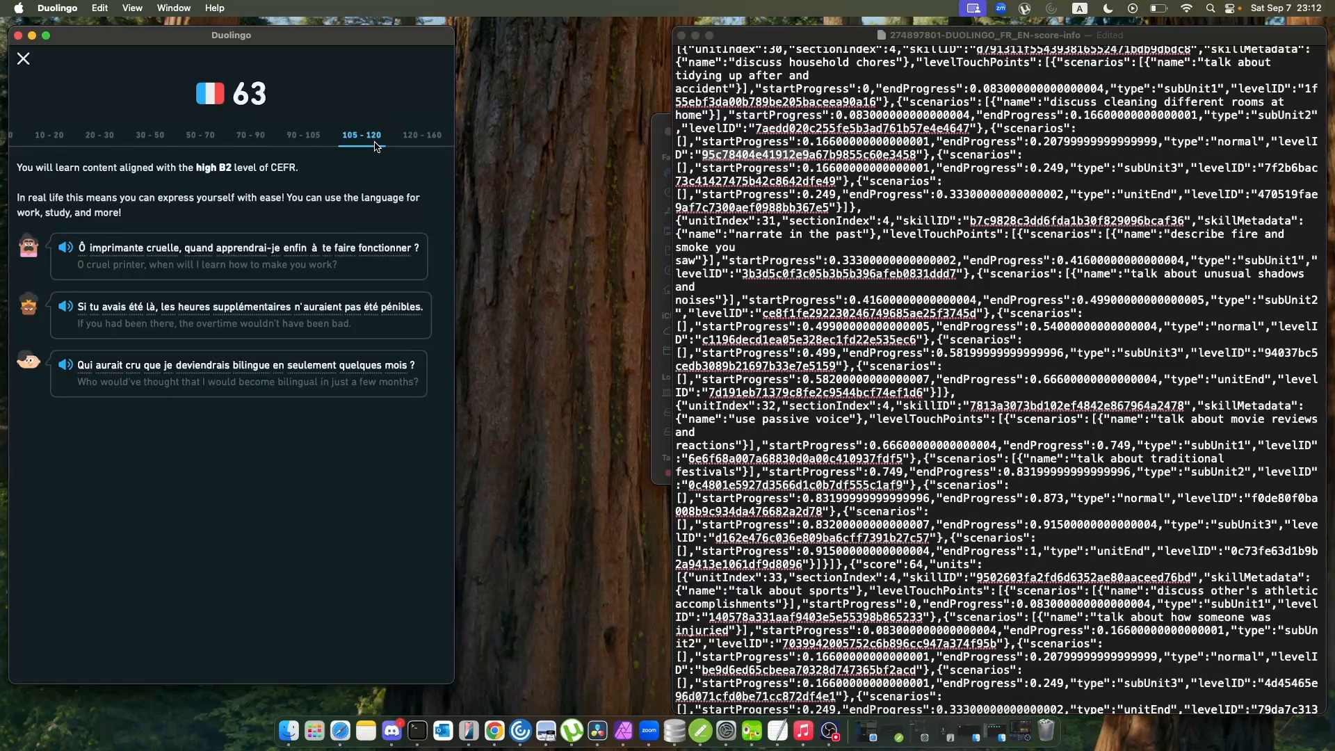
scroll(188, 139, left, 2)
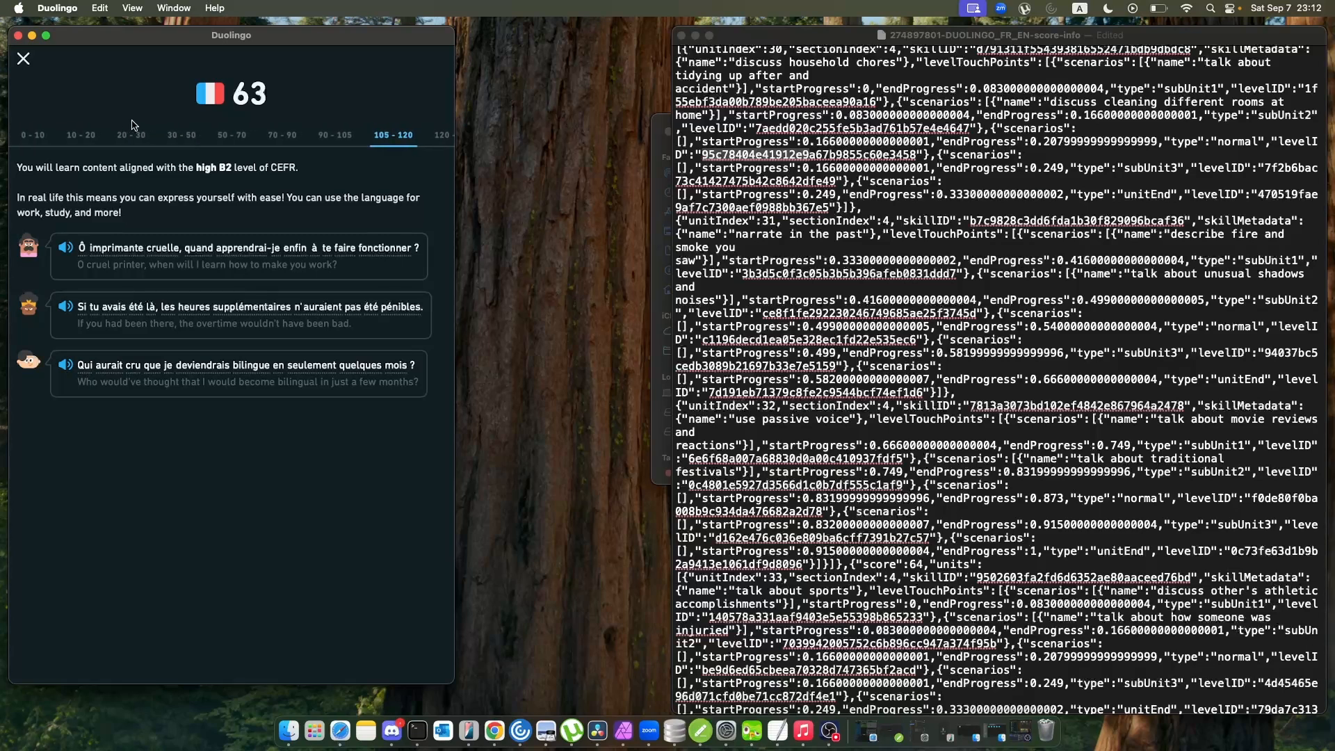
scroll(212, 142, right, 2)
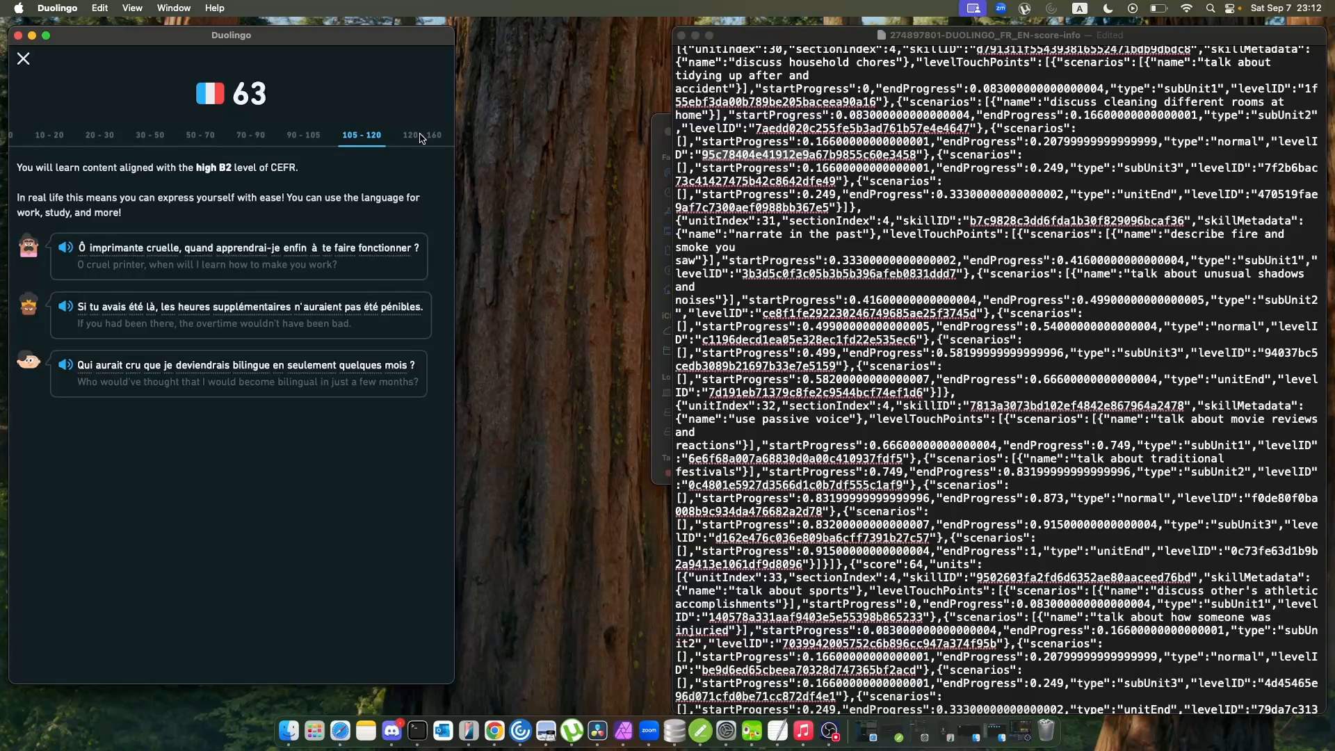
click(420, 136)
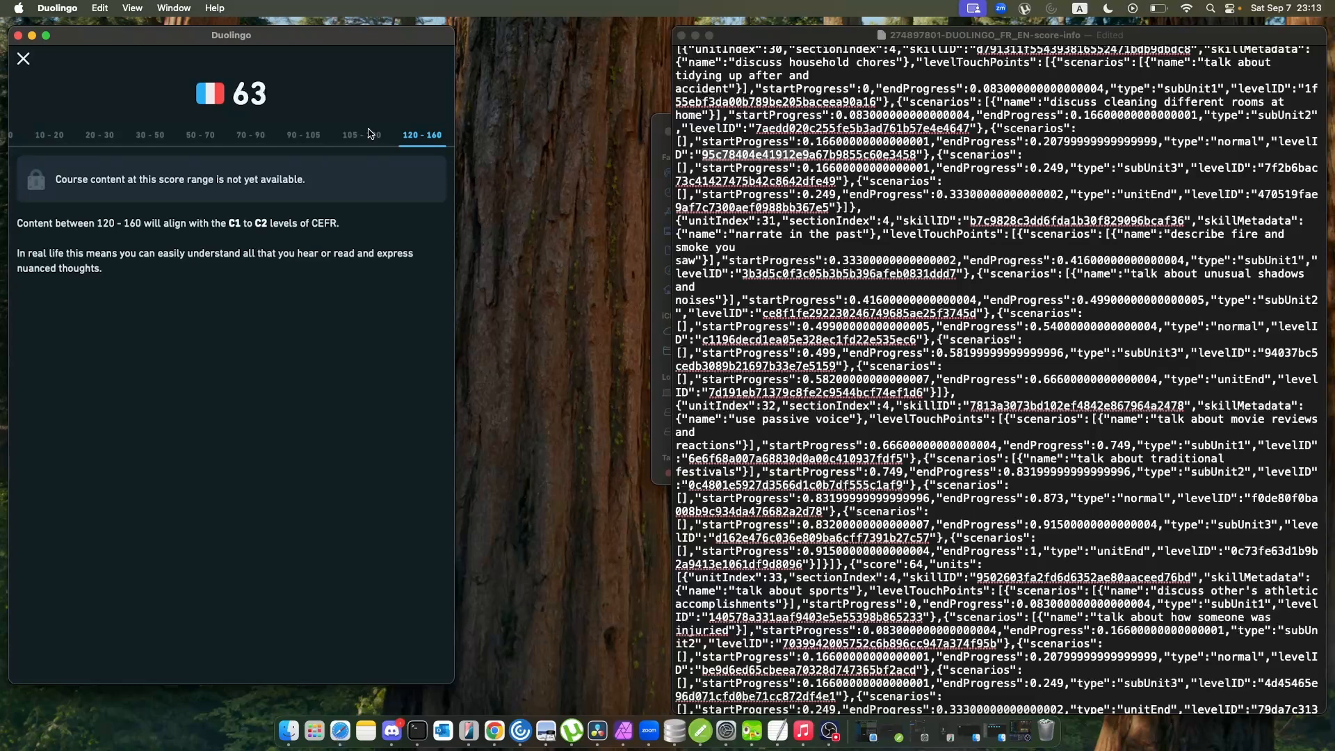
Leave the French Score page and open the French score-tier-info file from the Score folder with enlarged text.
click(25, 61)
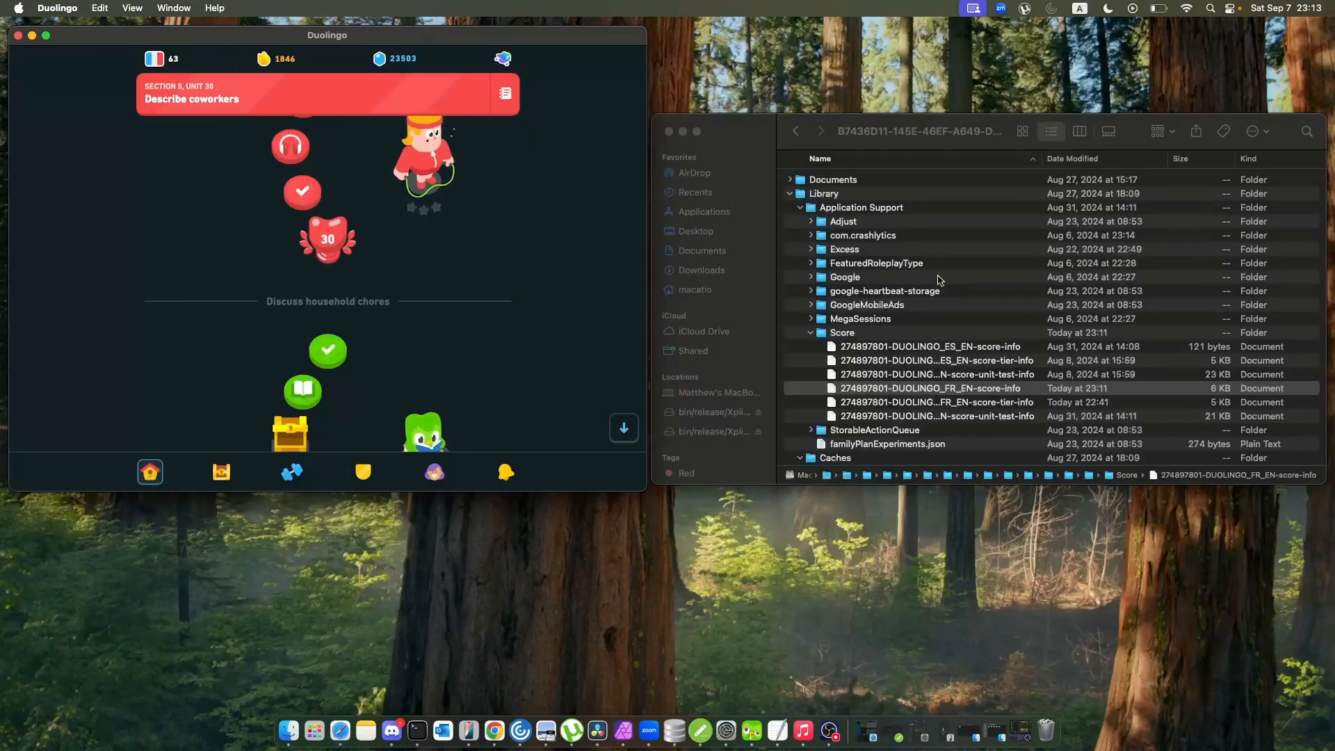
scroll(913, 370, down, 3)
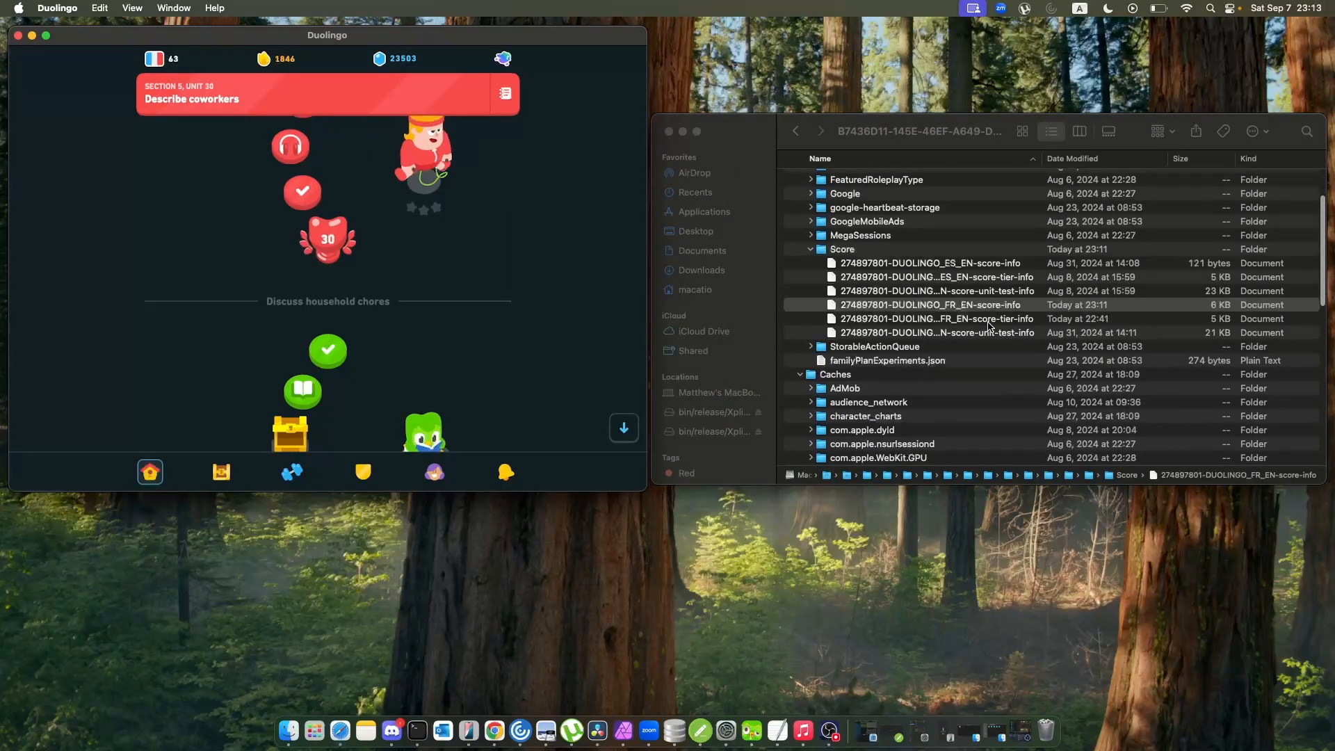
double_click(988, 320)
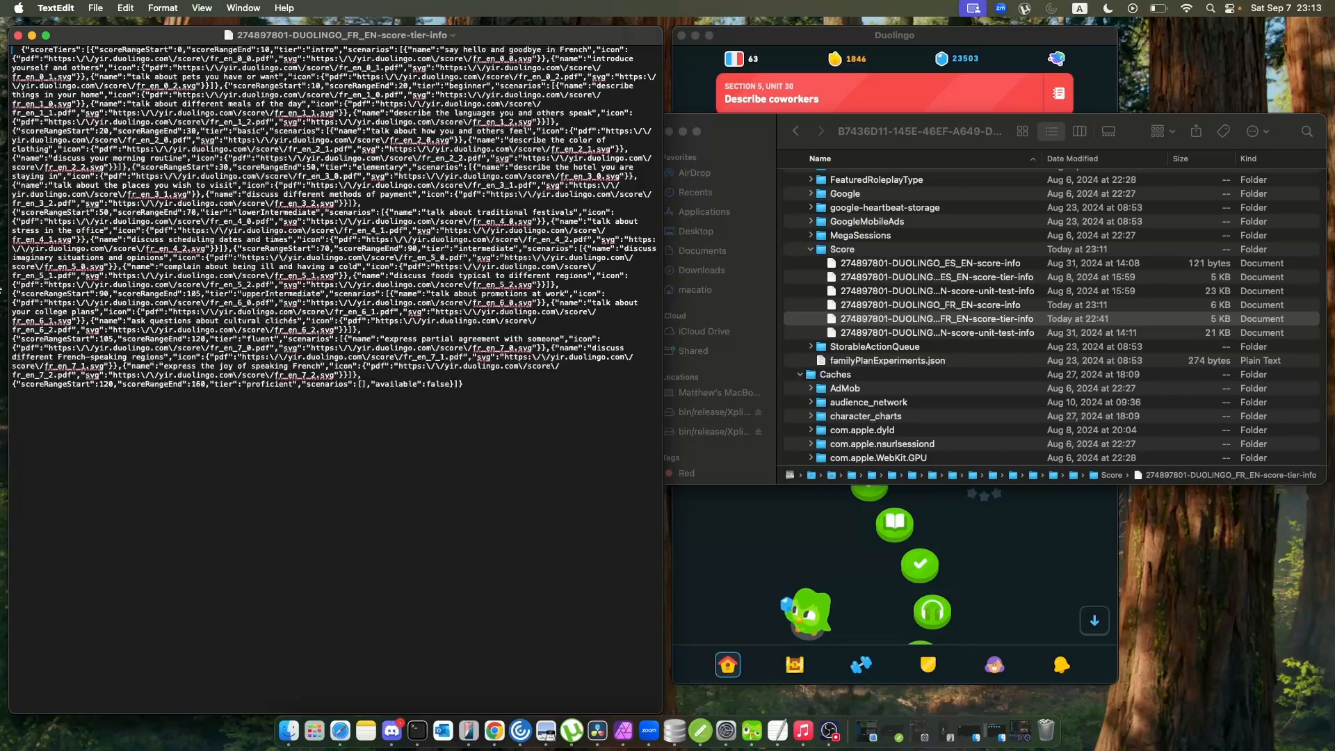
key(super+plus)
key(super+plus)
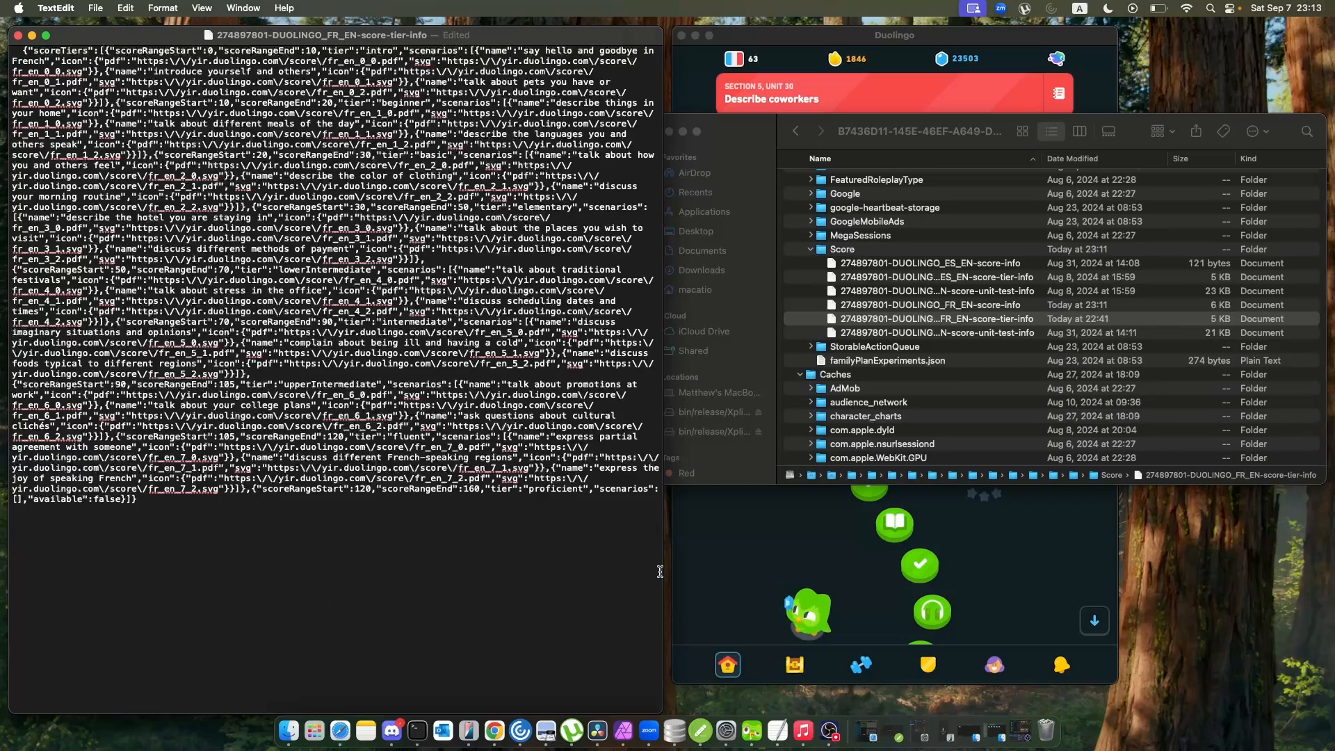
Open the detailed French Score page beside the tier file and view its 30-50, 20-30 and 10-20 ranges.
click(713, 571)
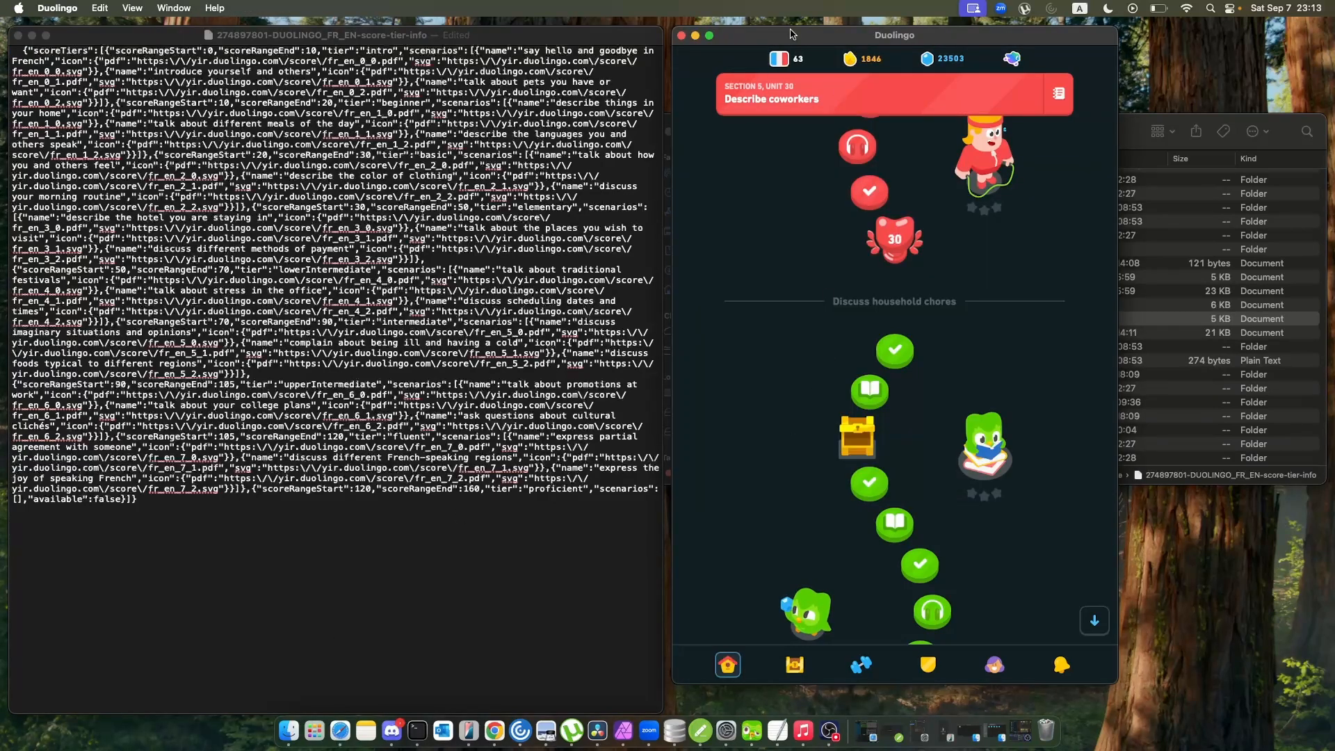
mouse_move(790, 53)
click(881, 183)
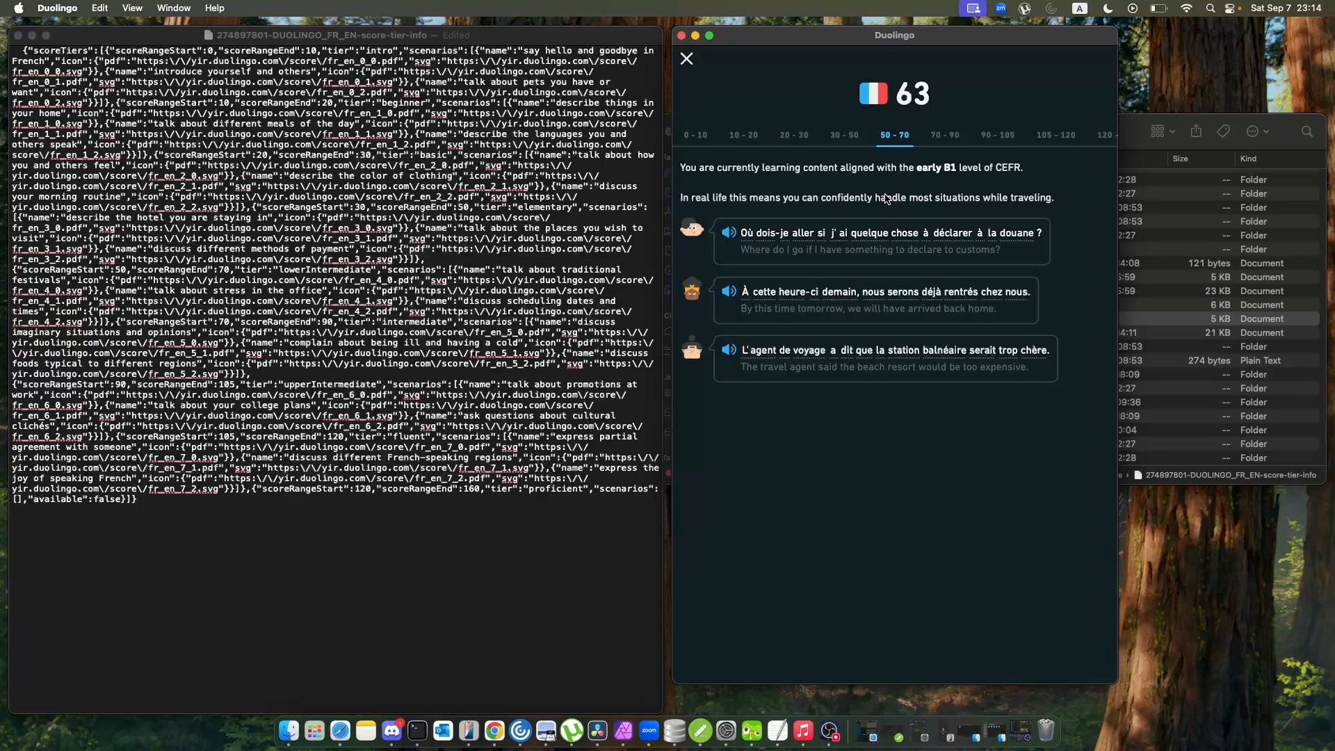
click(846, 137)
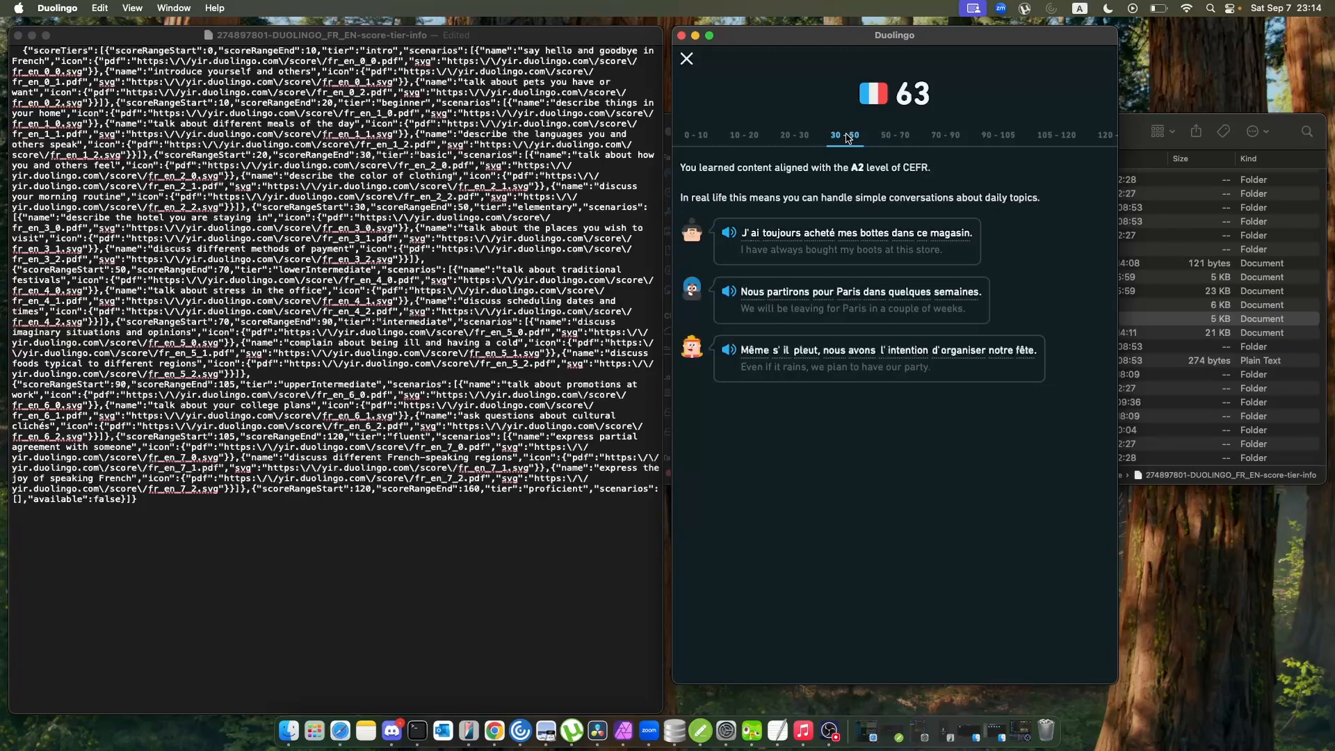
click(791, 136)
click(760, 139)
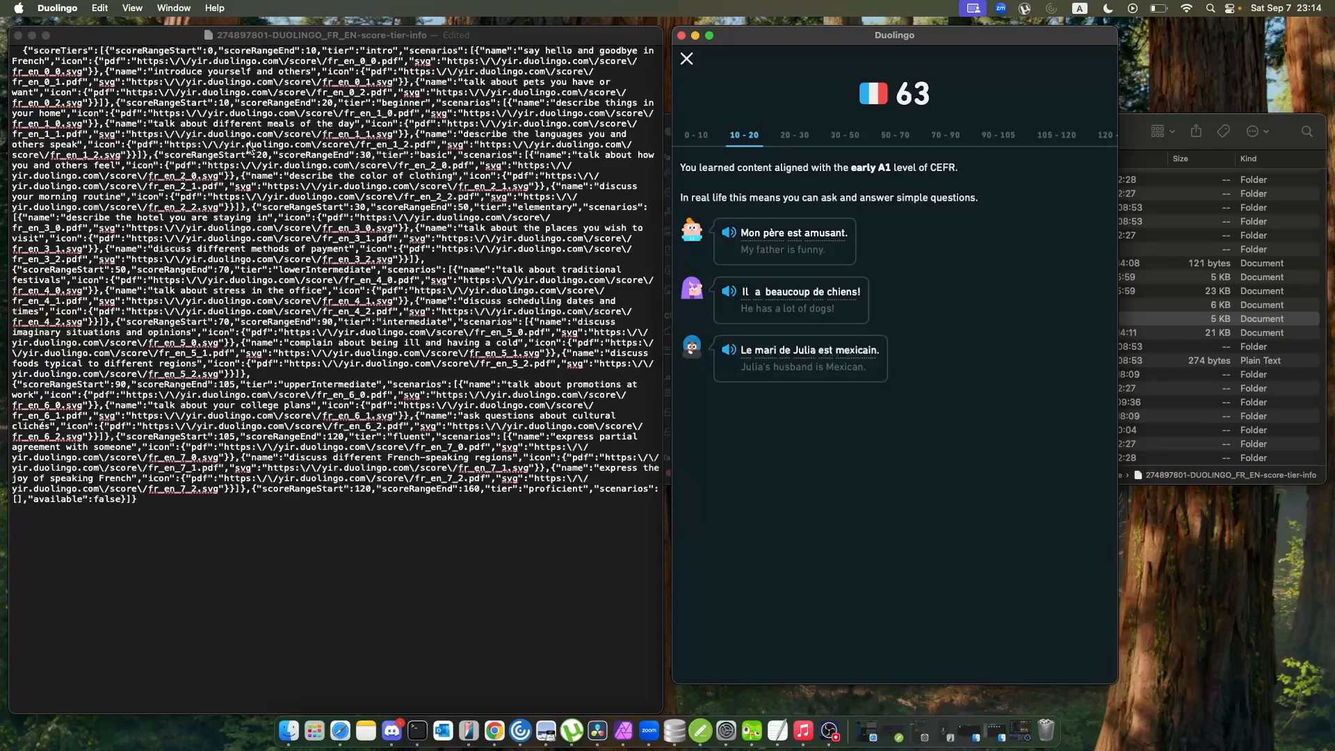
Close the tier file, then examine and close the French score-unit-test-info file.
click(19, 35)
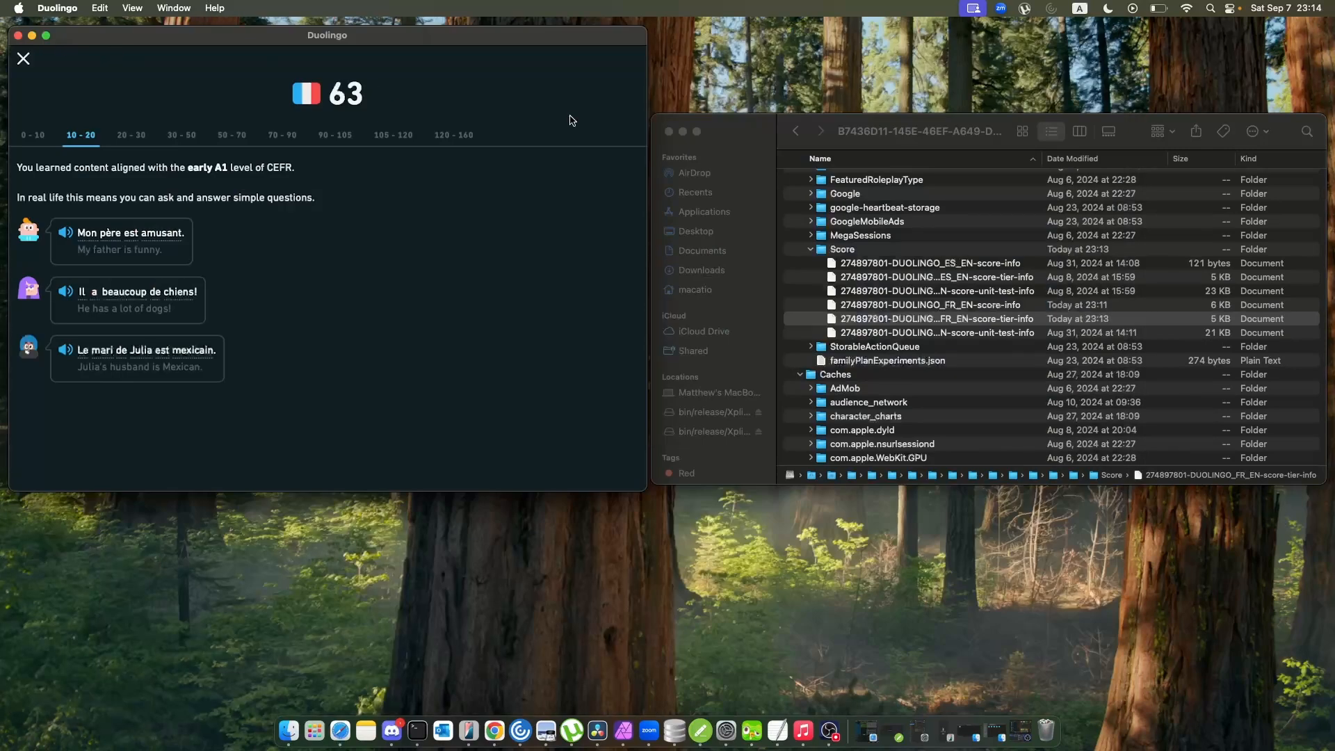
double_click(1001, 339)
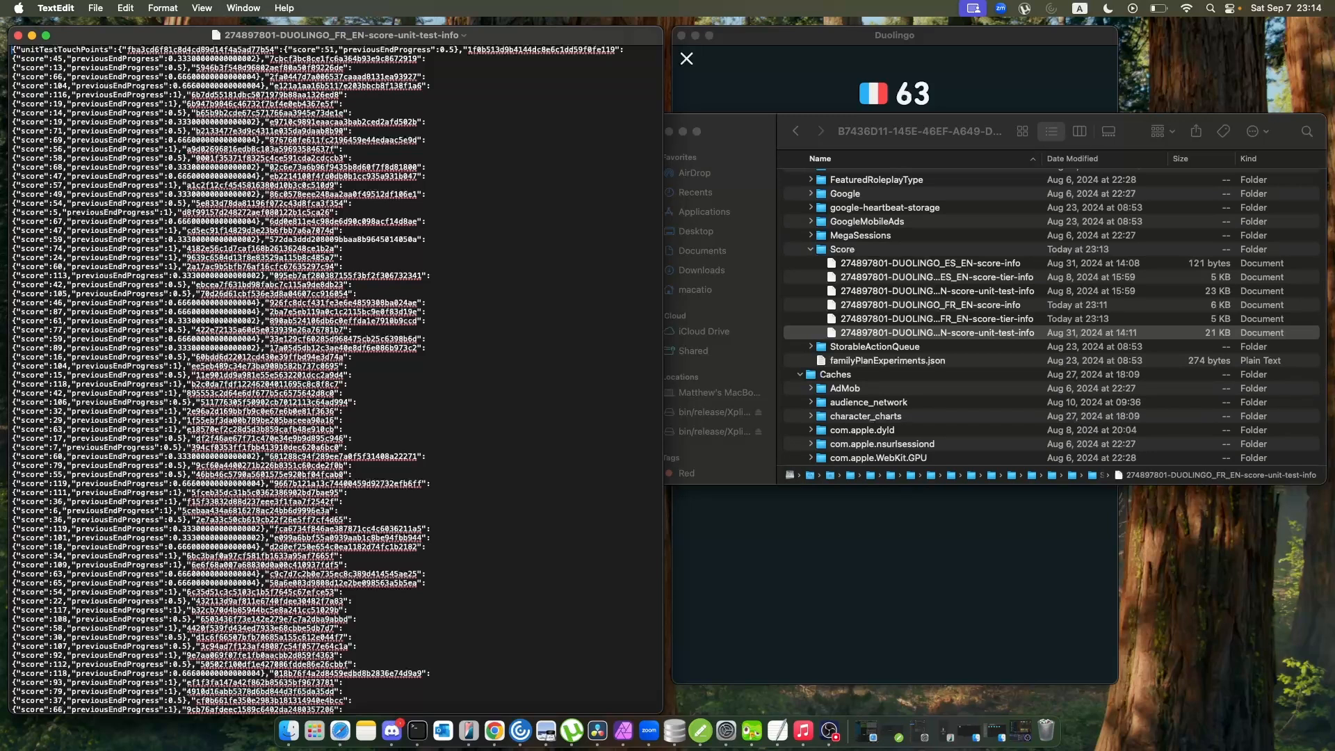
click(18, 35)
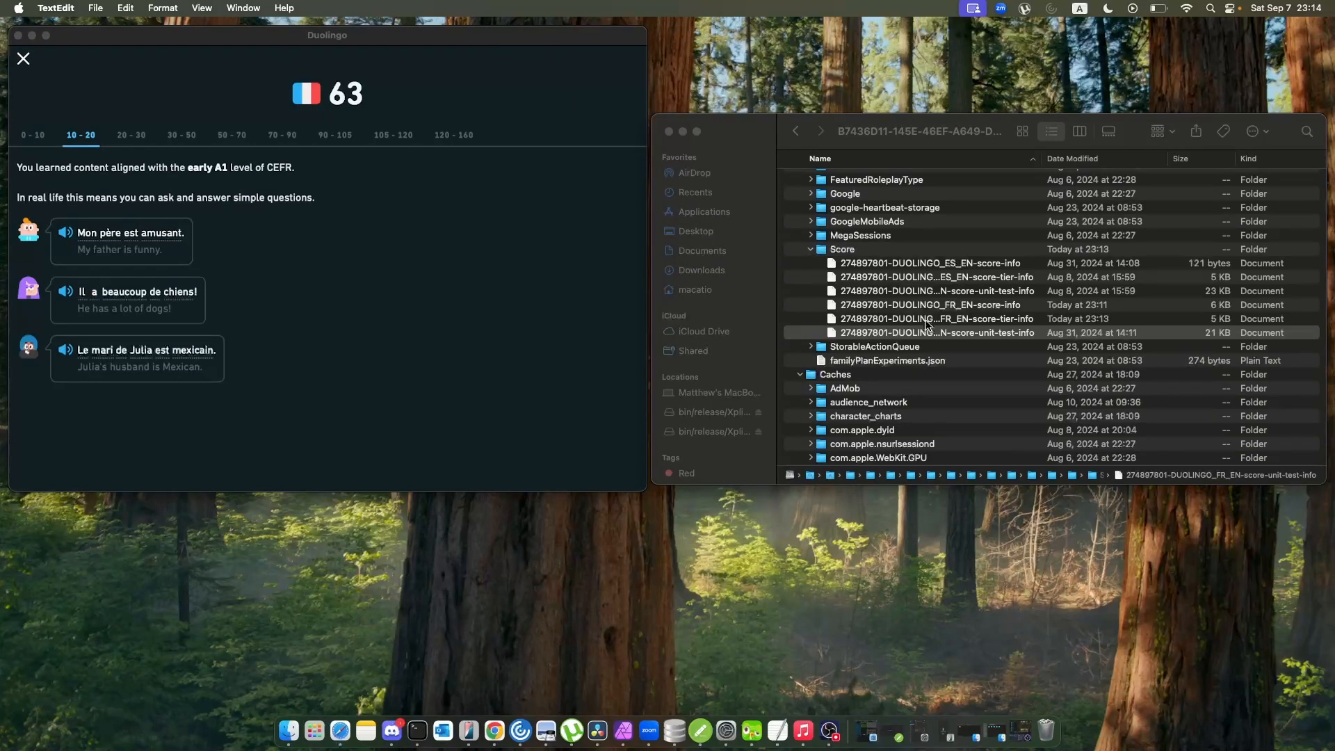
Expand the StorableActionQueue folder and the com.duolingo.DuolingoMobile folder under Caches to examine their files.
click(812, 349)
click(812, 349)
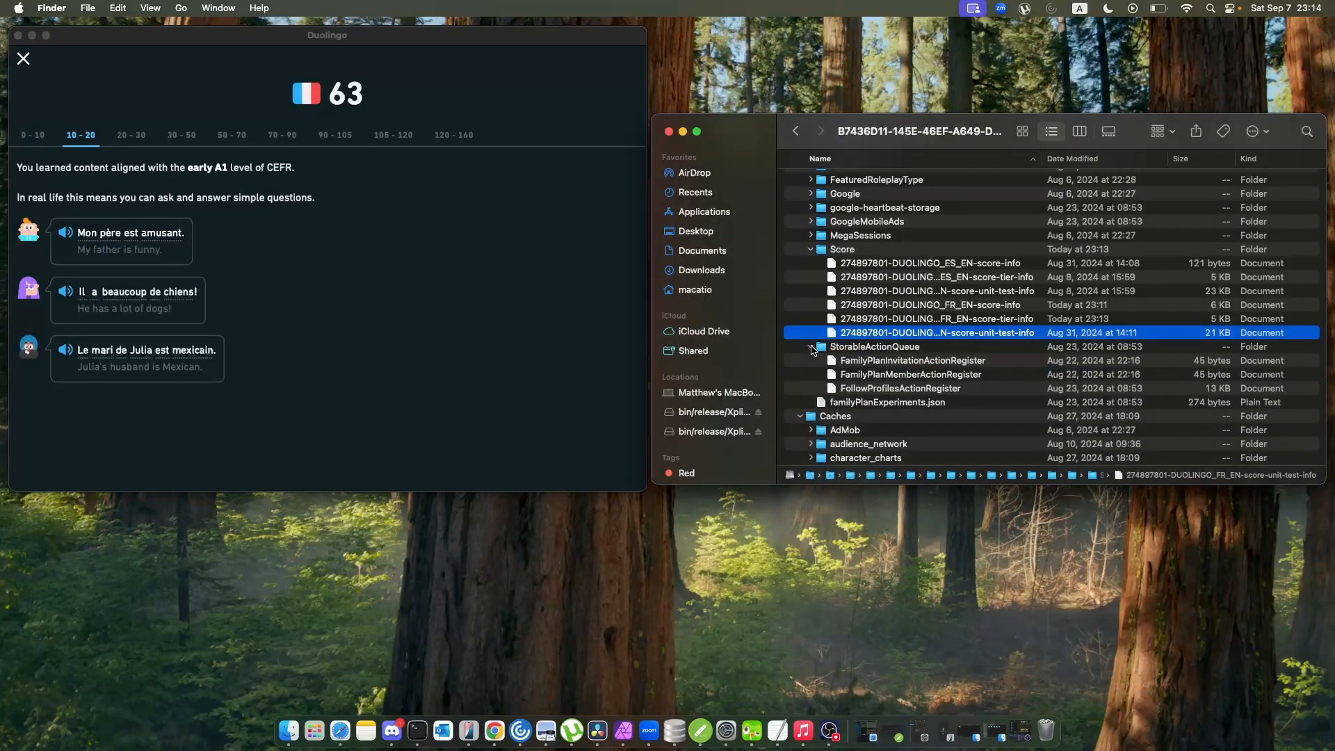
scroll(834, 349, down, 1)
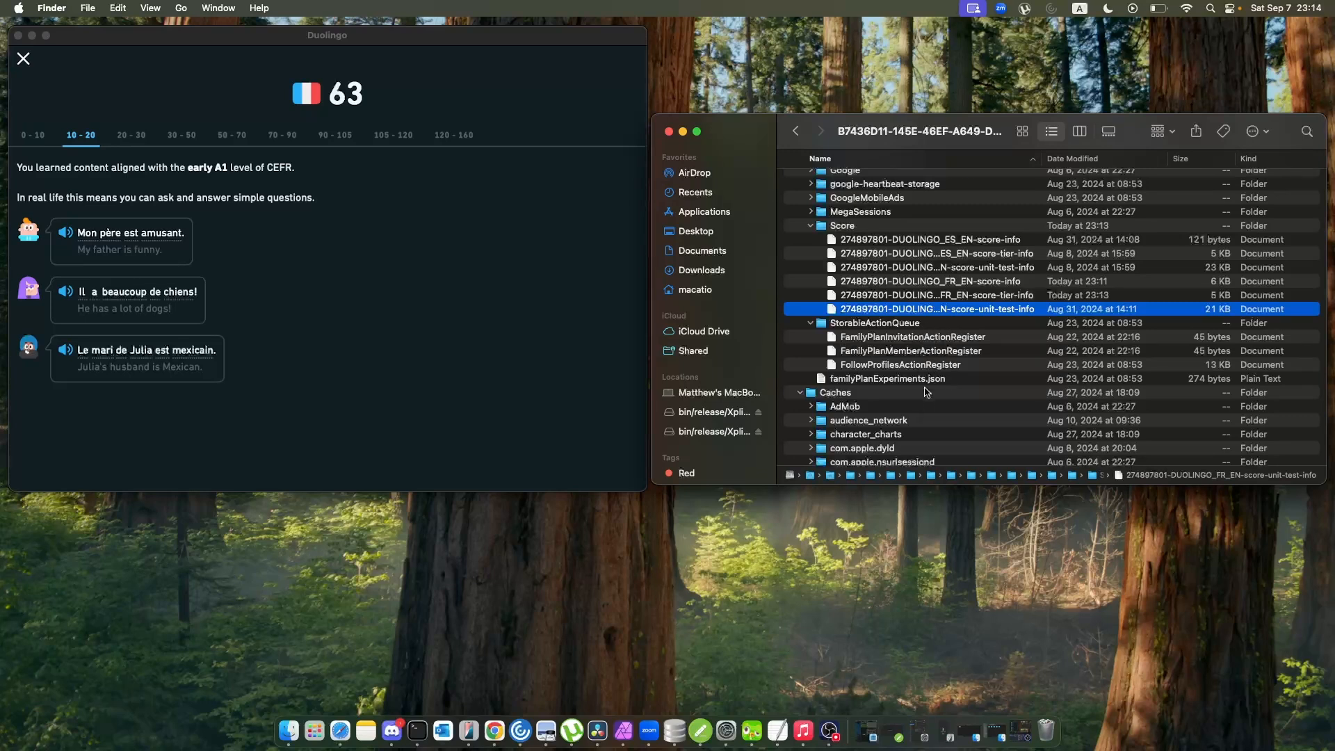
scroll(922, 374, down, 3)
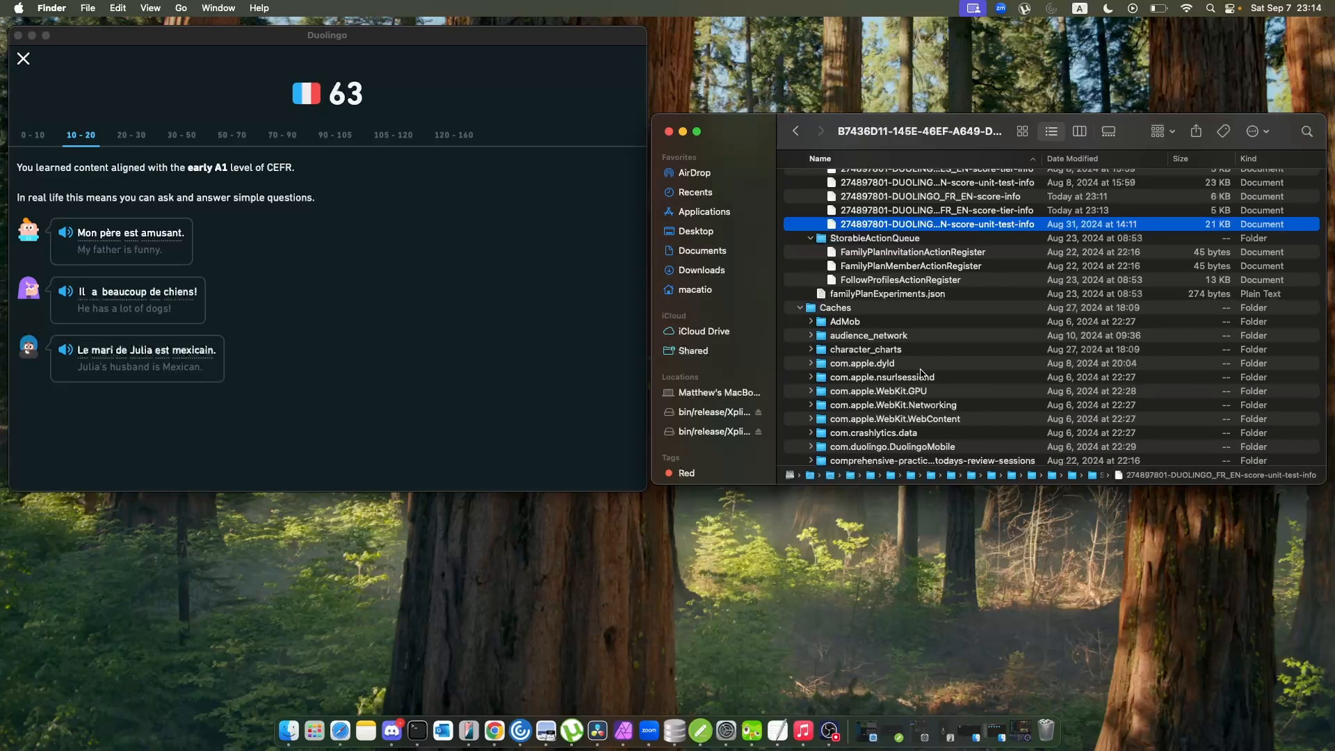
scroll(922, 374, down, 3)
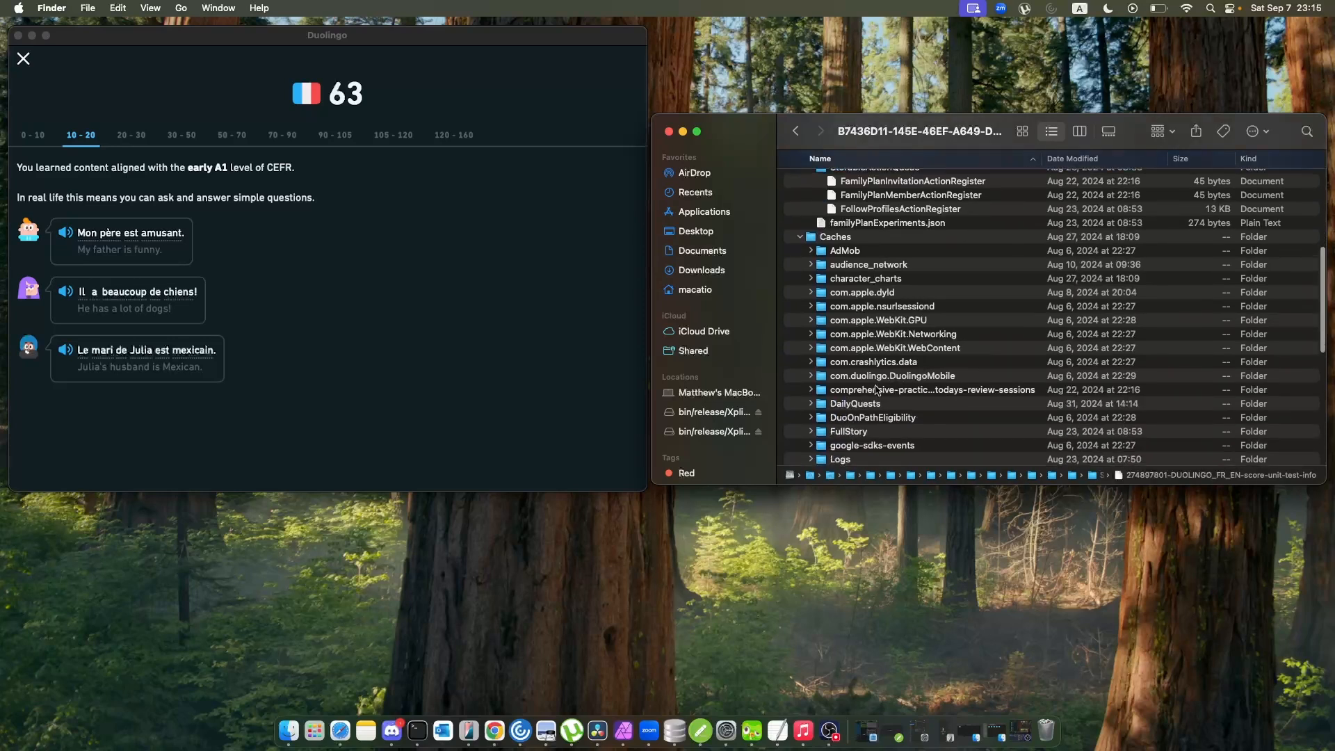
click(810, 375)
scroll(892, 360, down, 5)
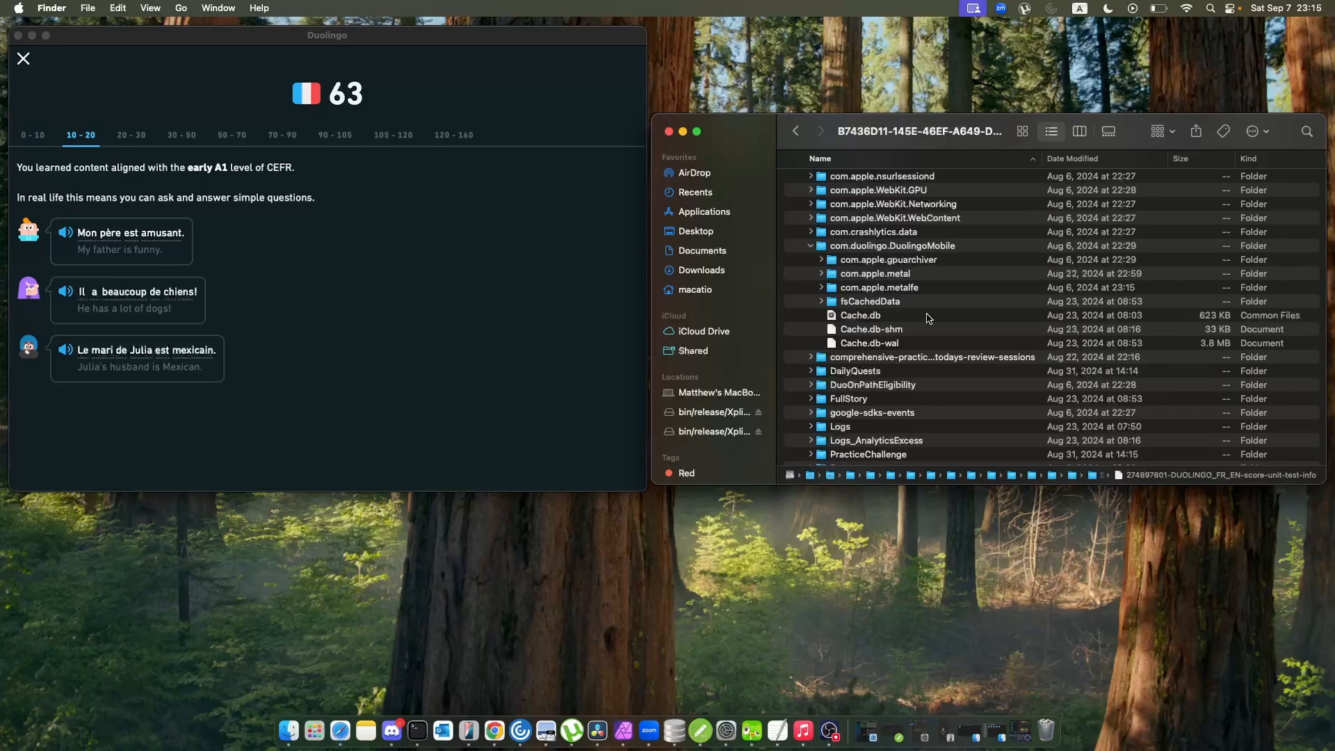
Switch to DB Browser for SQLite and try to load Cache.db from the com.duolingo.DuolingoMobile folder.
click(674, 727)
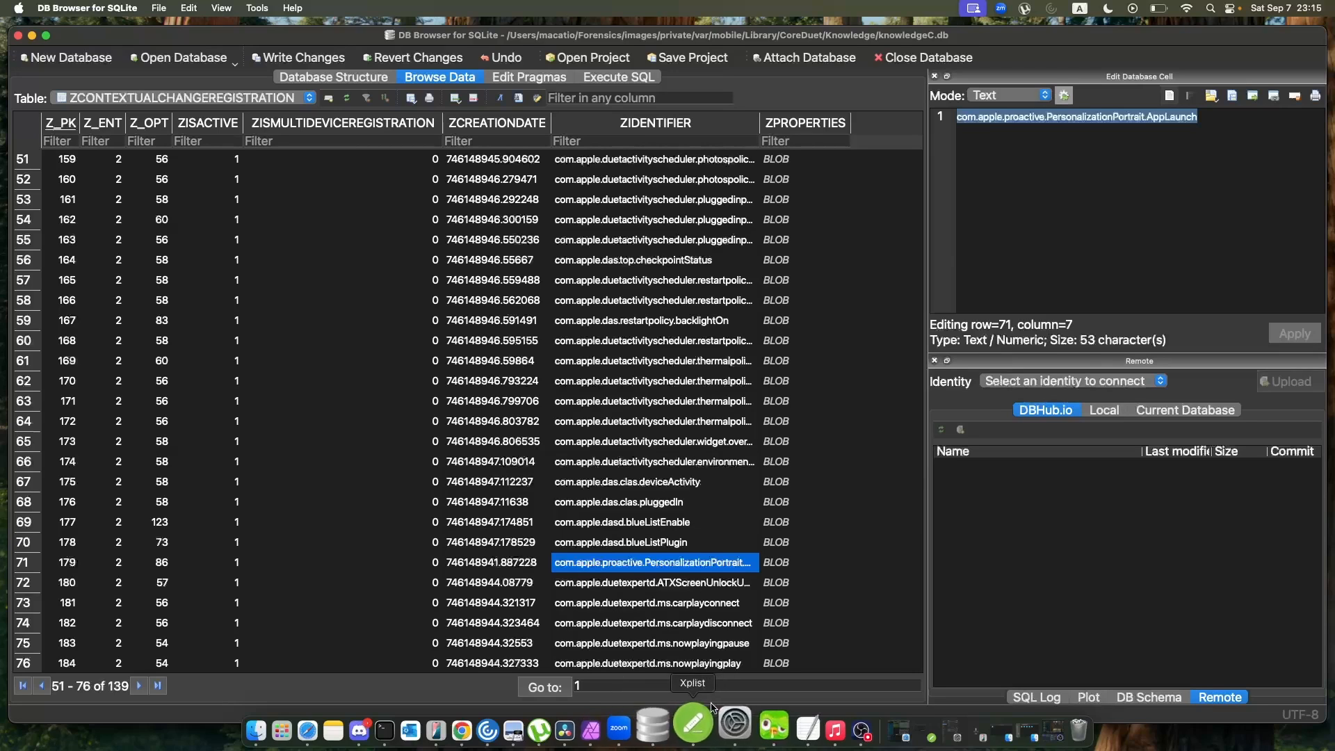
click(289, 729)
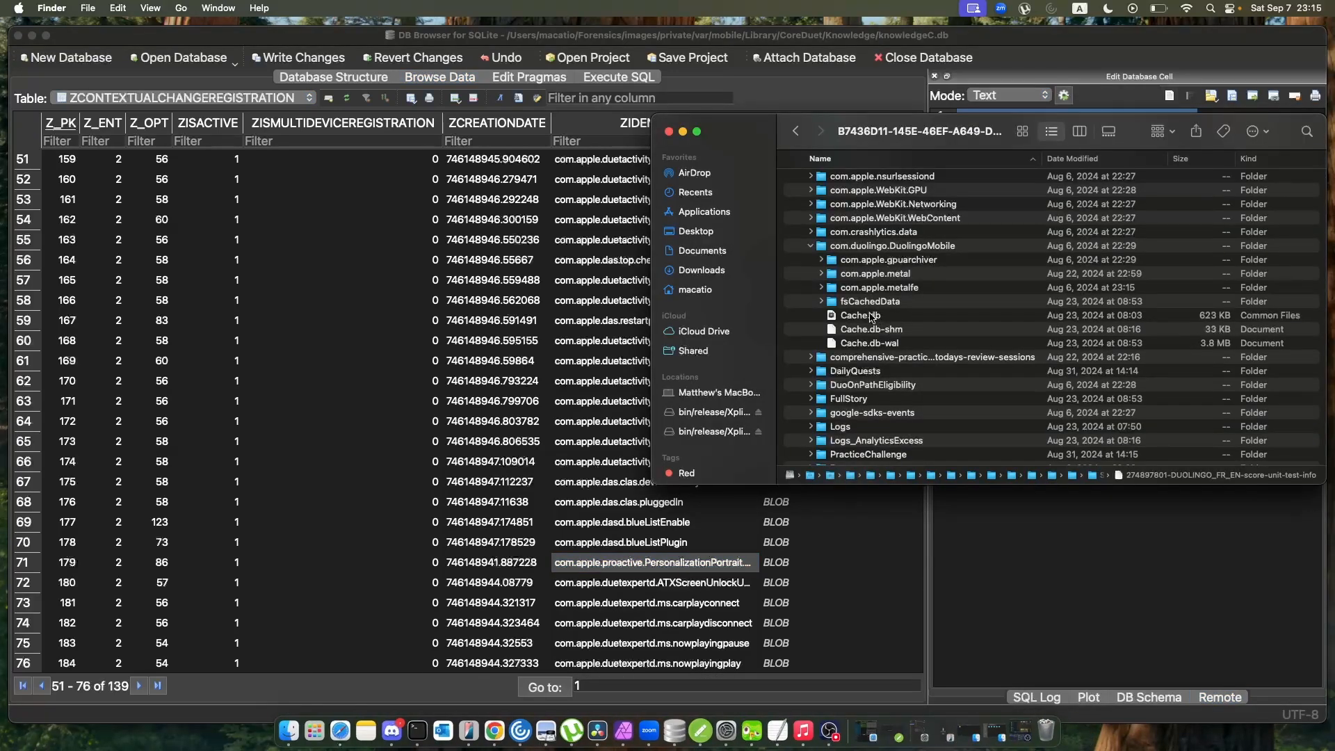
drag(871, 317, 421, 179)
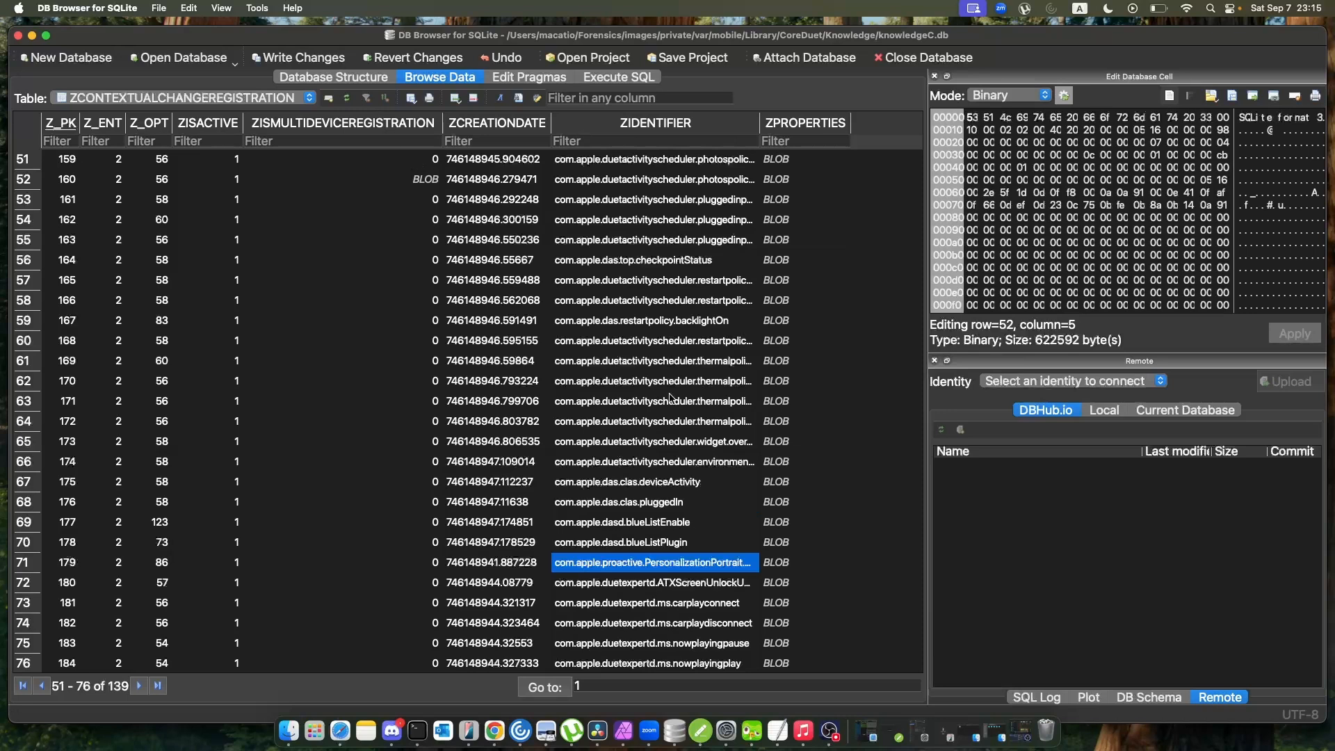
Open Cache.db as a database in DB Browser for SQLite, discarding the changes to knowledgeC.db.
click(293, 717)
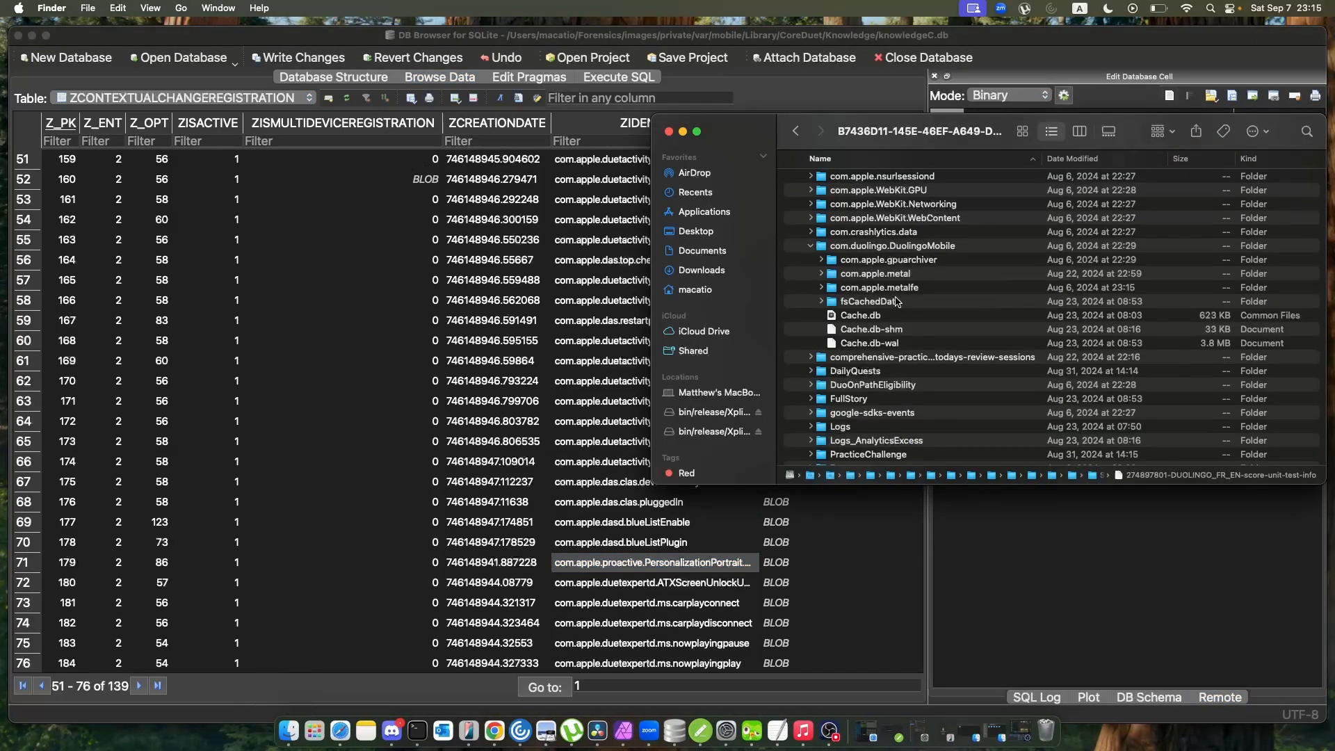
drag(875, 319, 351, 84)
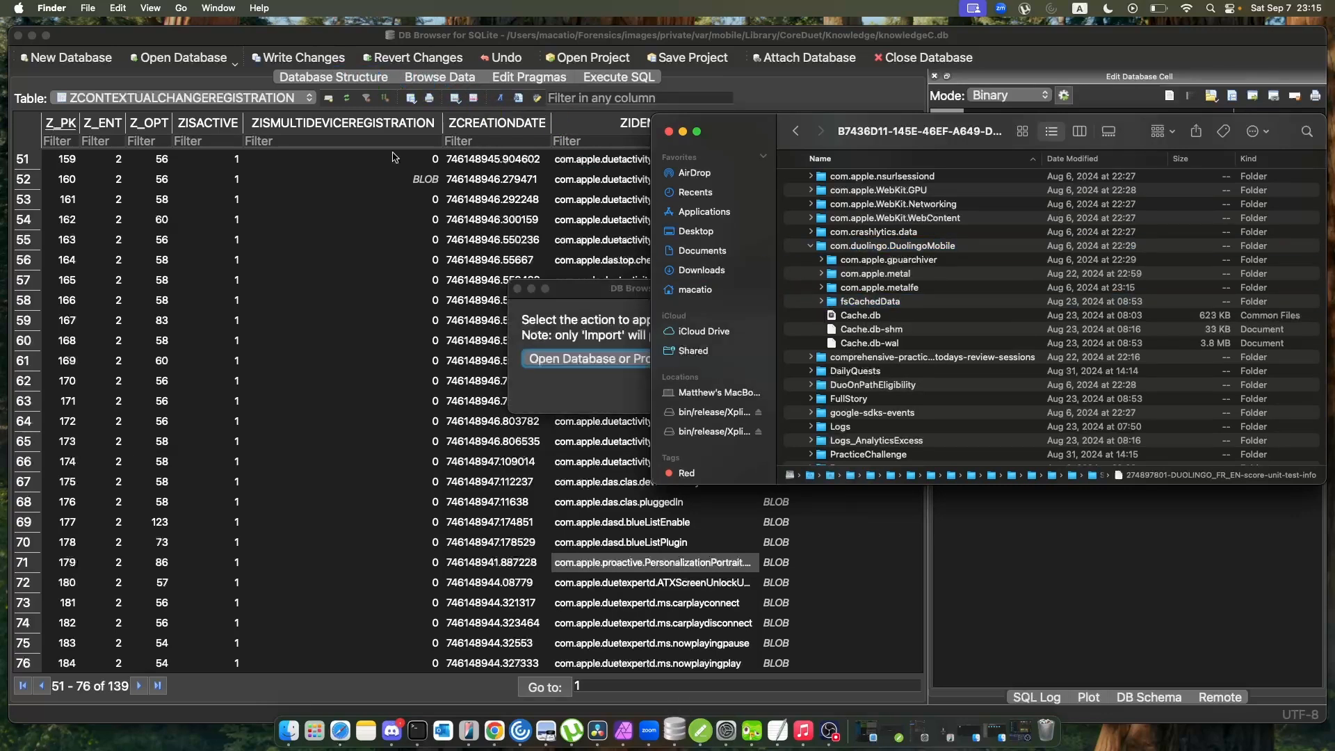
click(400, 214)
click(784, 392)
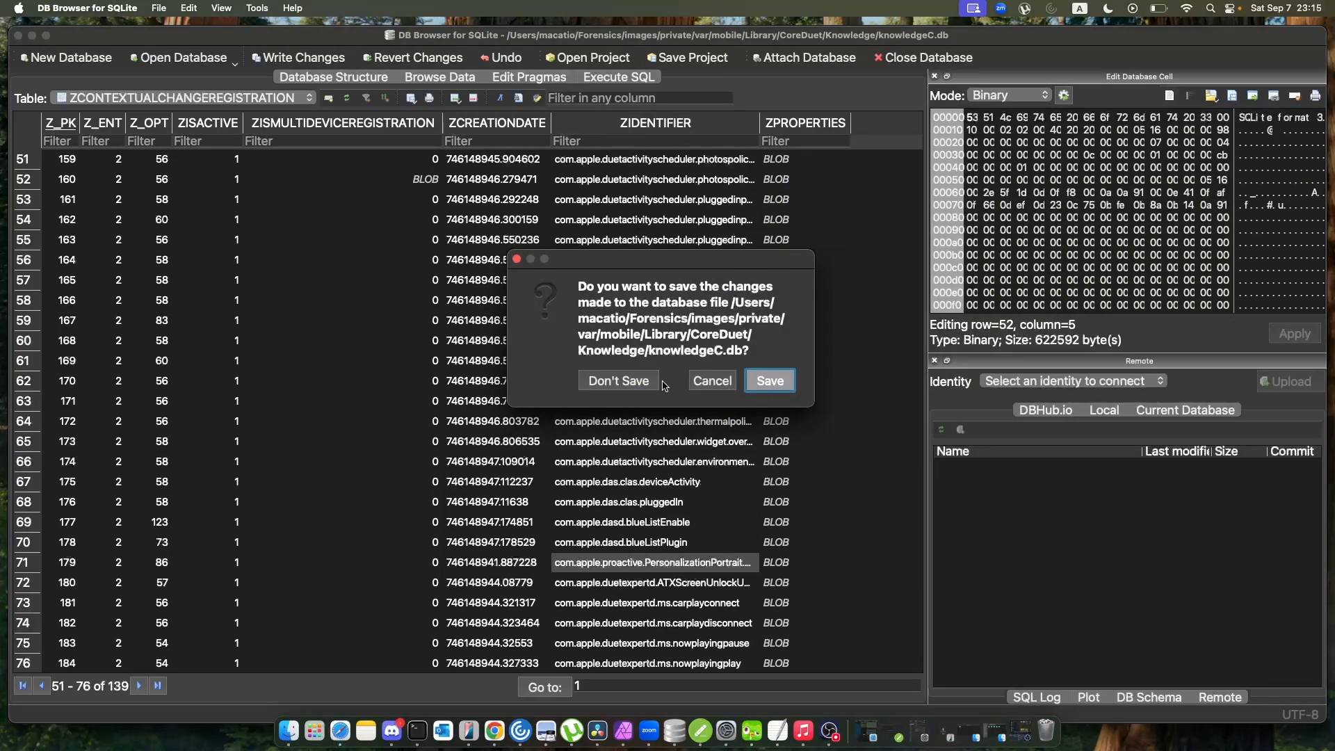
click(641, 384)
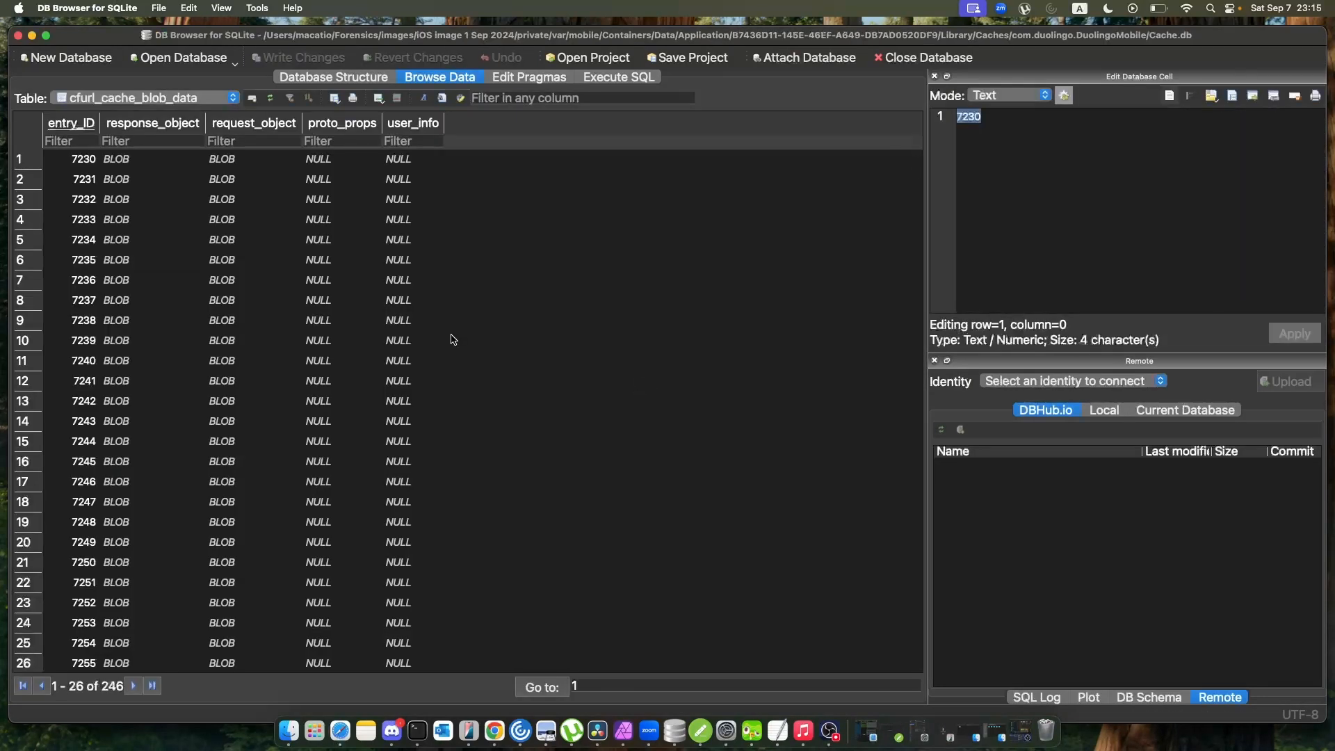
Examine the cfurl_cache_blob_data table and the request_object blob of entry 7233.
scroll(188, 232, down, 2)
click(187, 102)
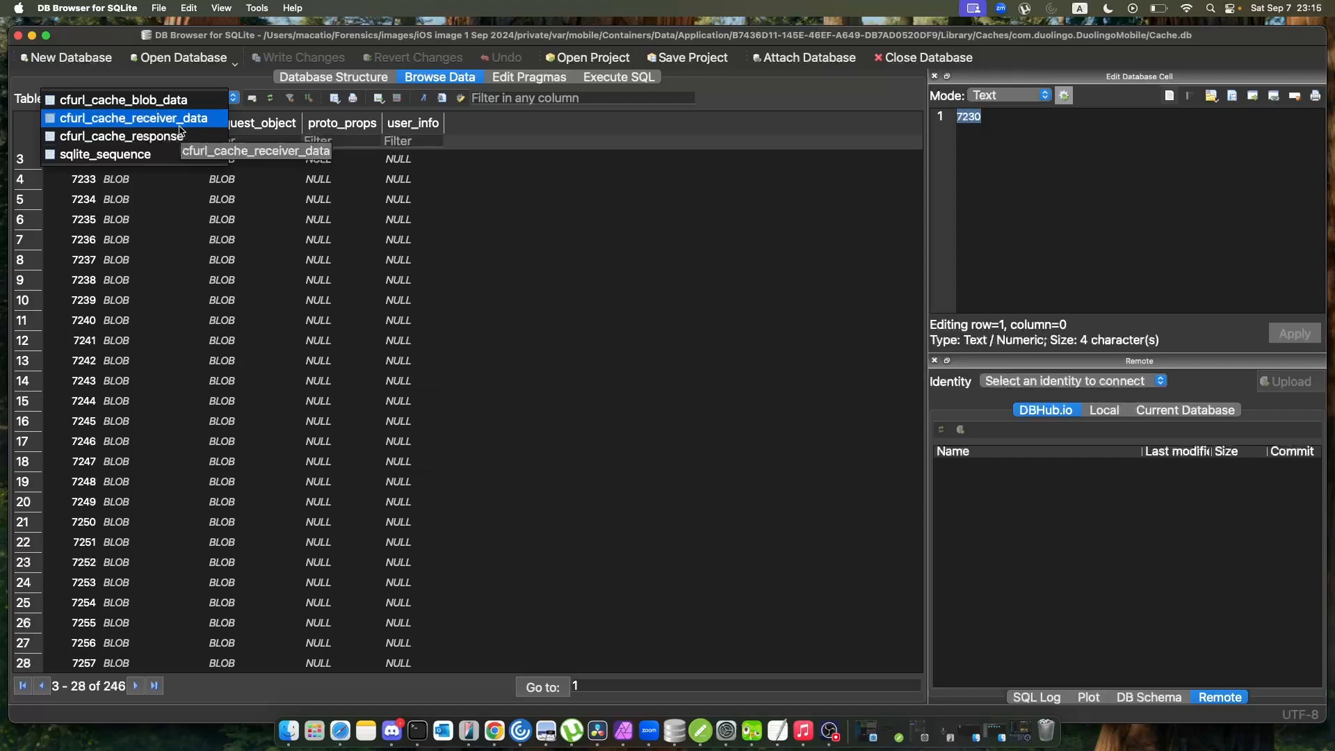
click(228, 188)
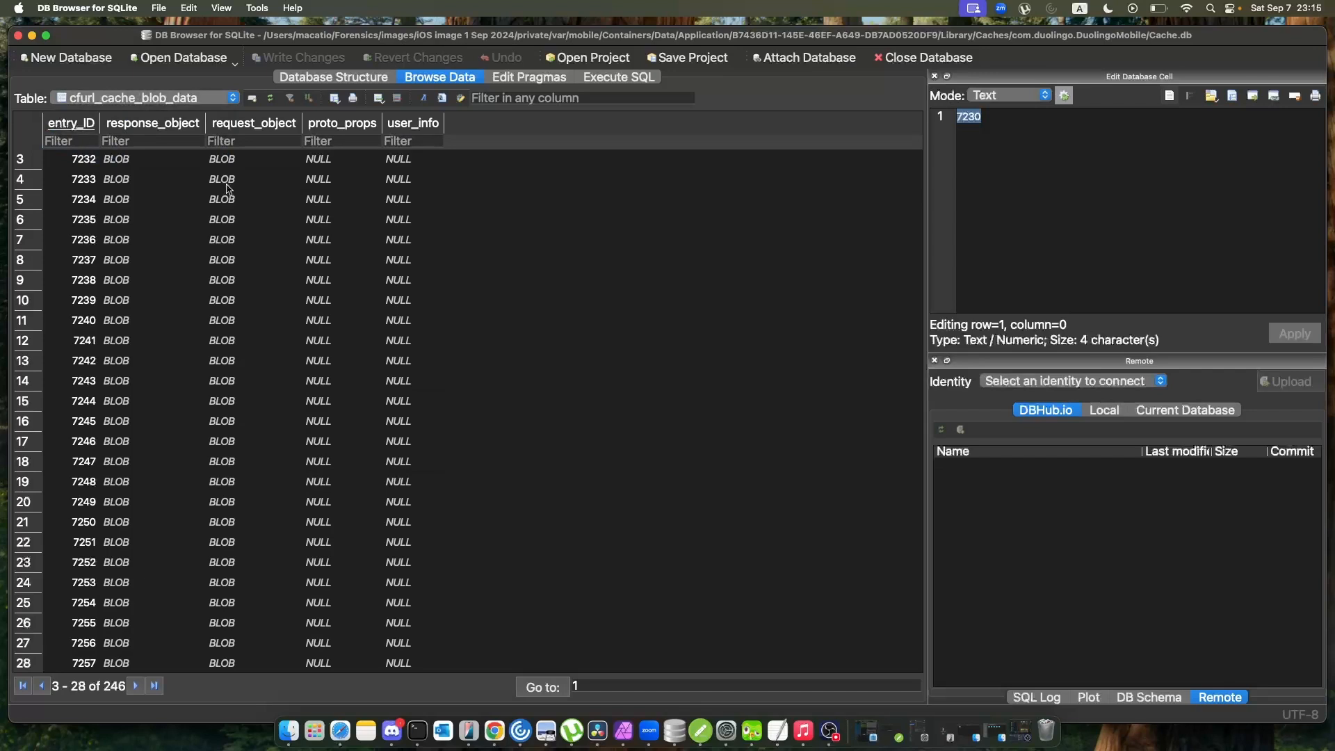
click(228, 182)
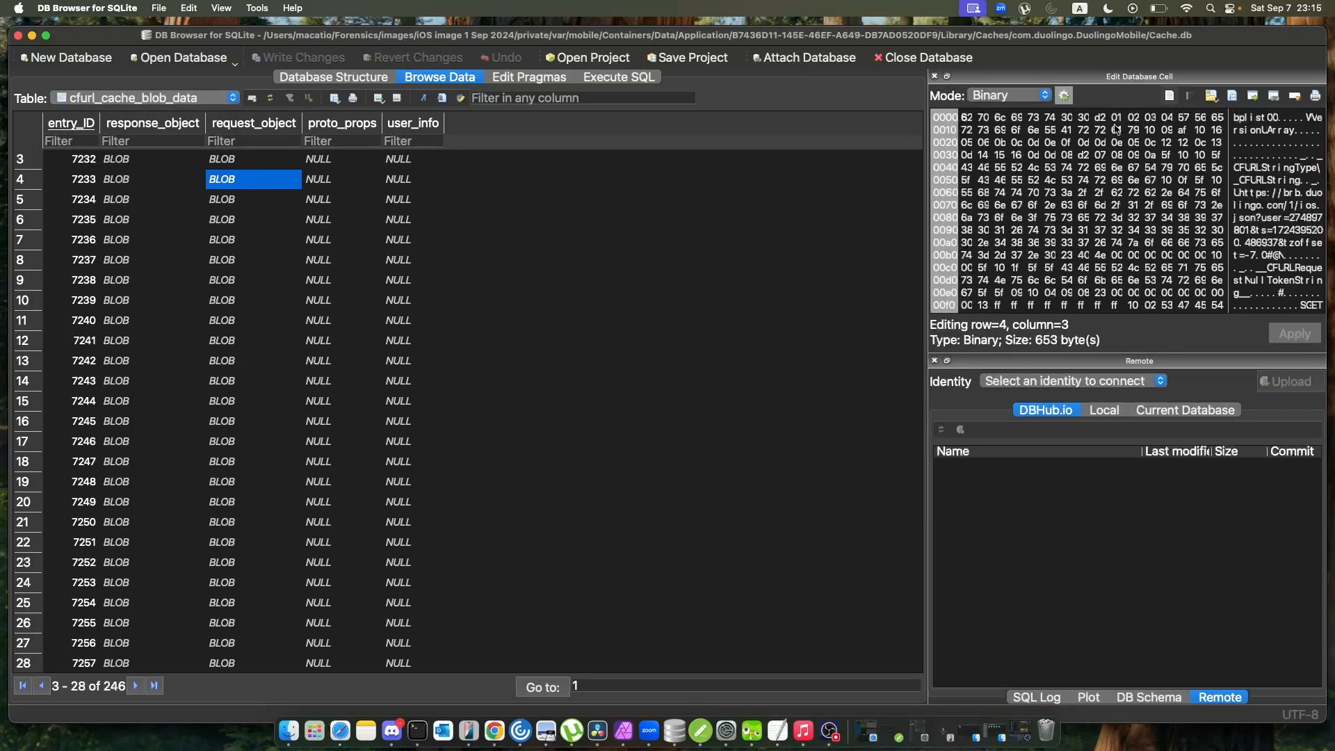
scroll(1211, 206, down, 2)
scroll(1210, 207, up, 3)
scroll(292, 198, down, 2)
scroll(282, 212, up, 4)
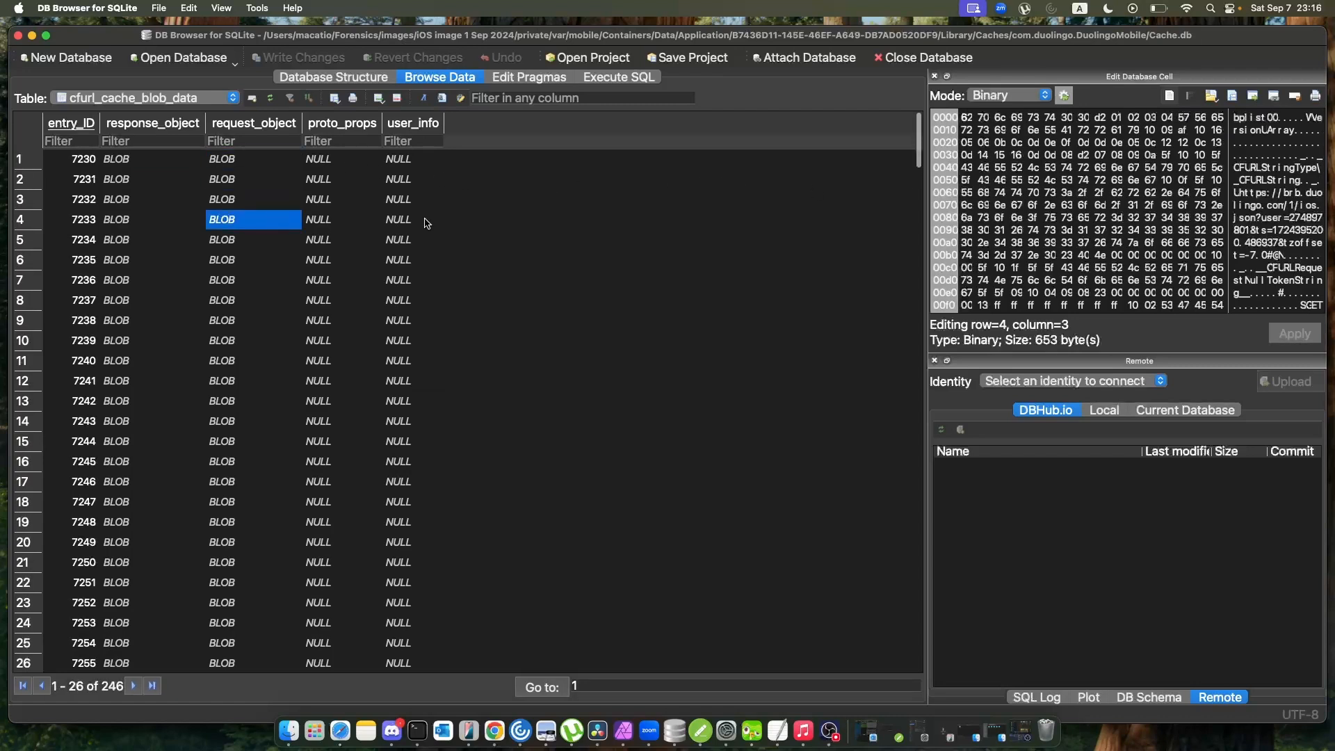
Export the request_object blob of entry 7233 to Downloads as request.plist, with the file type set to All Files.
click(1232, 98)
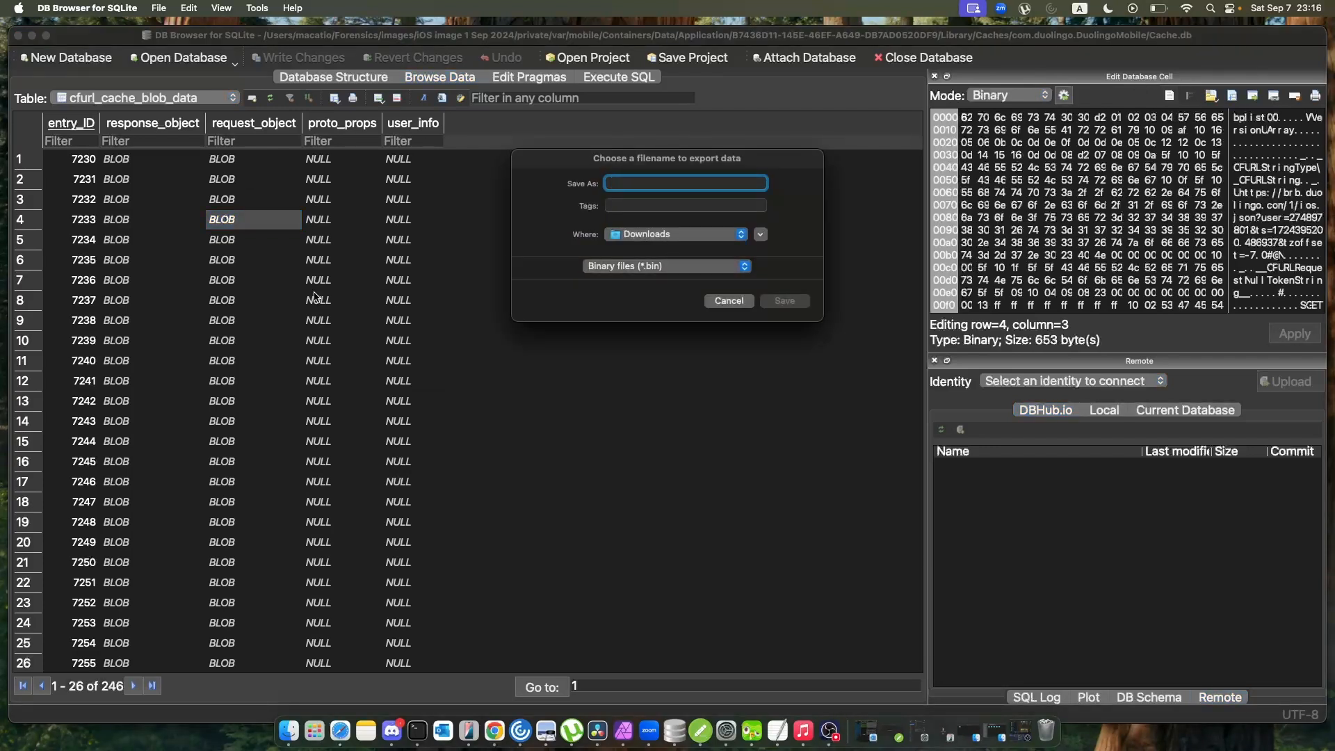
text(request.plist)
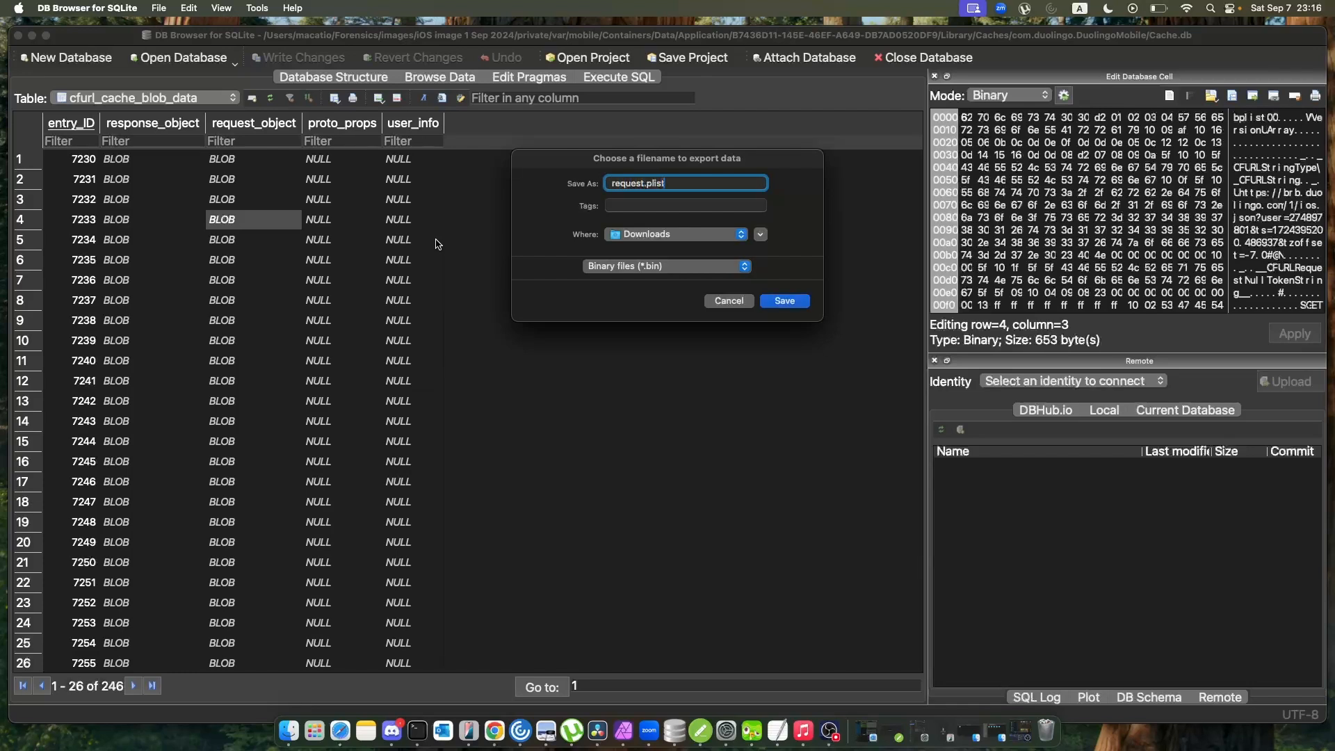
click(655, 267)
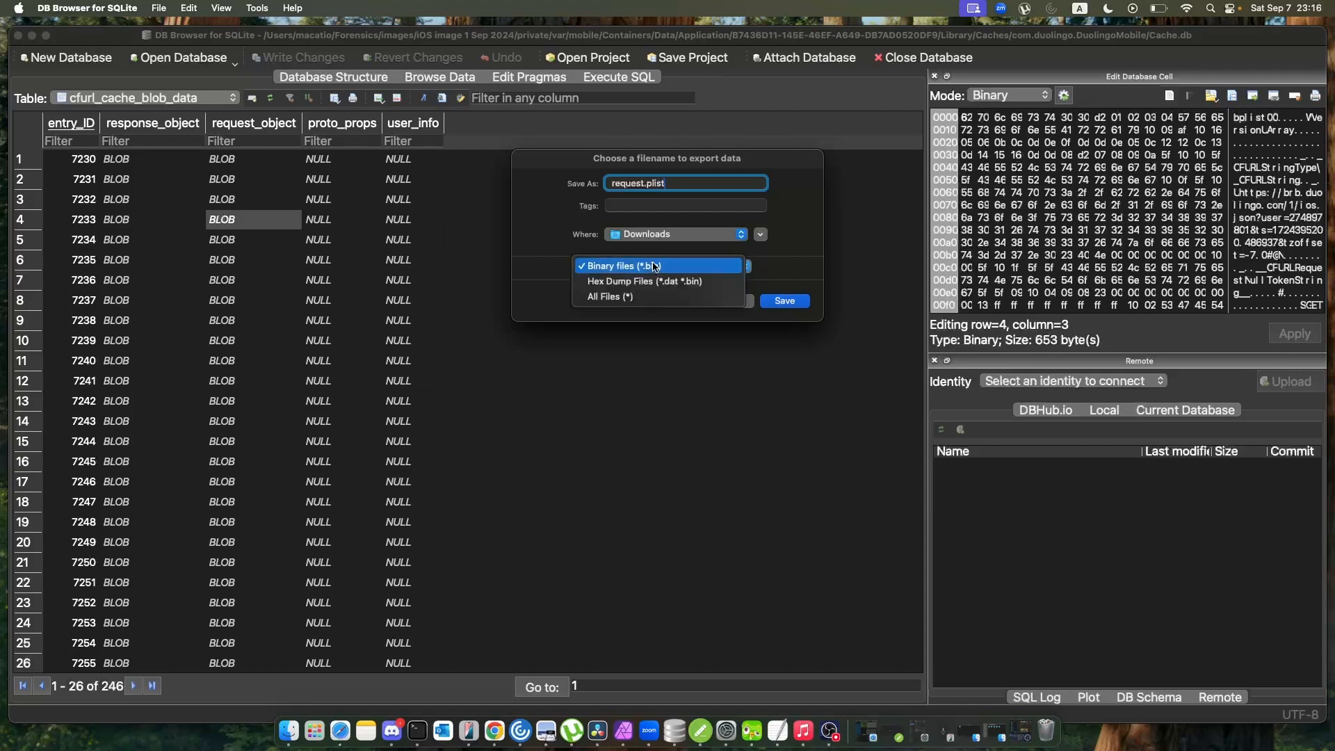
click(642, 297)
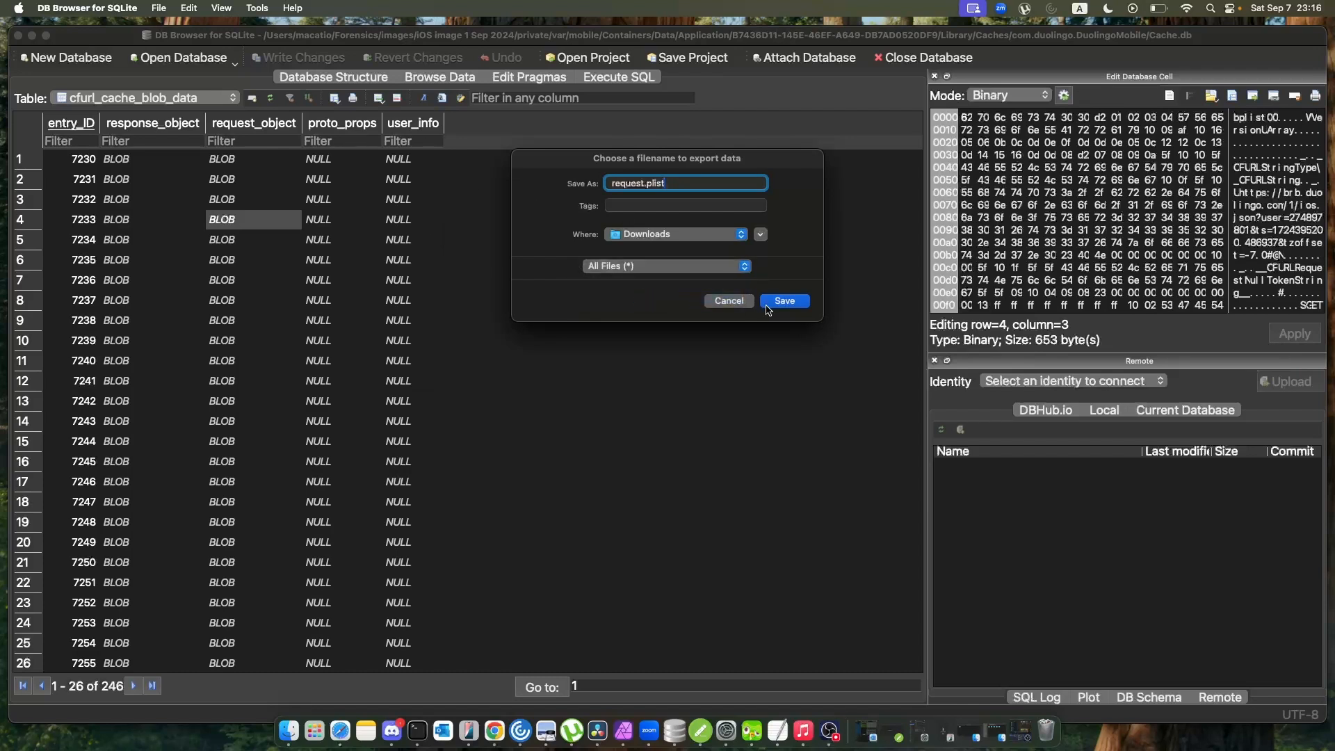
click(791, 303)
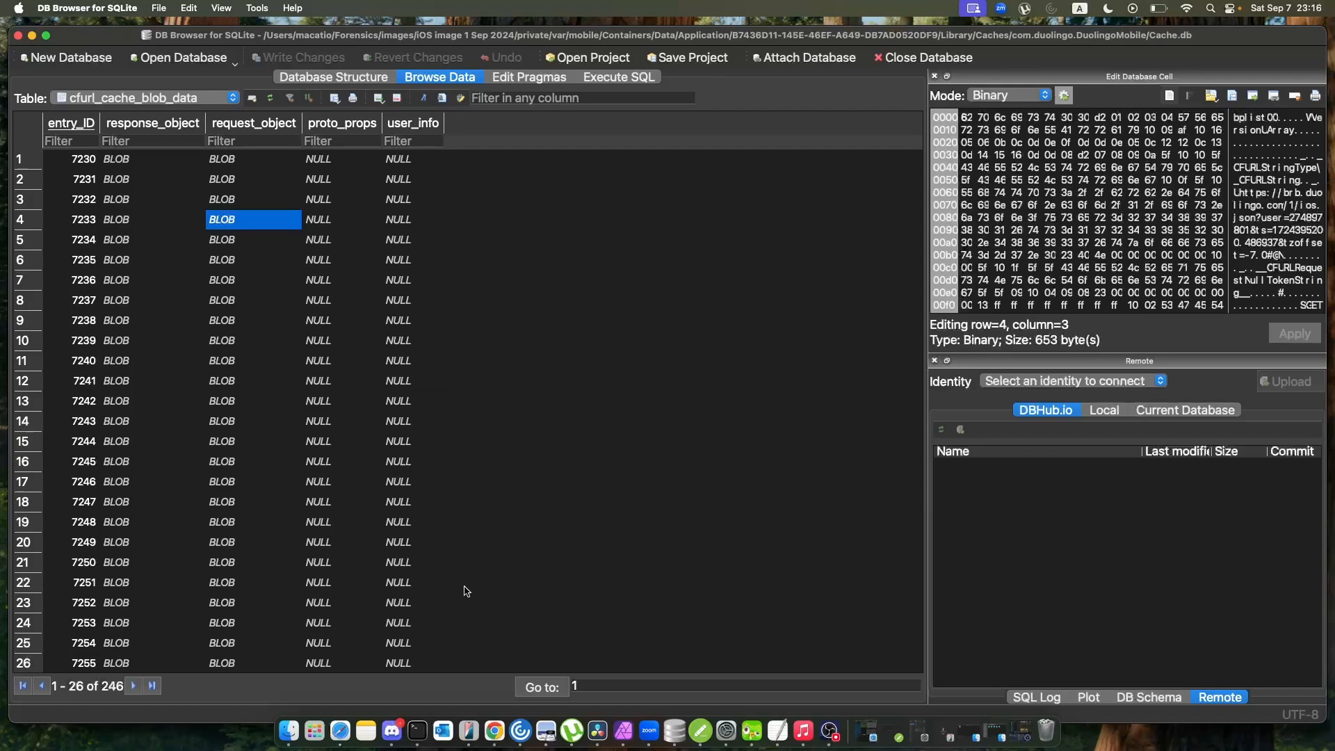
Switch to Finder and show the Downloads folder in a new window.
right_click(299, 729)
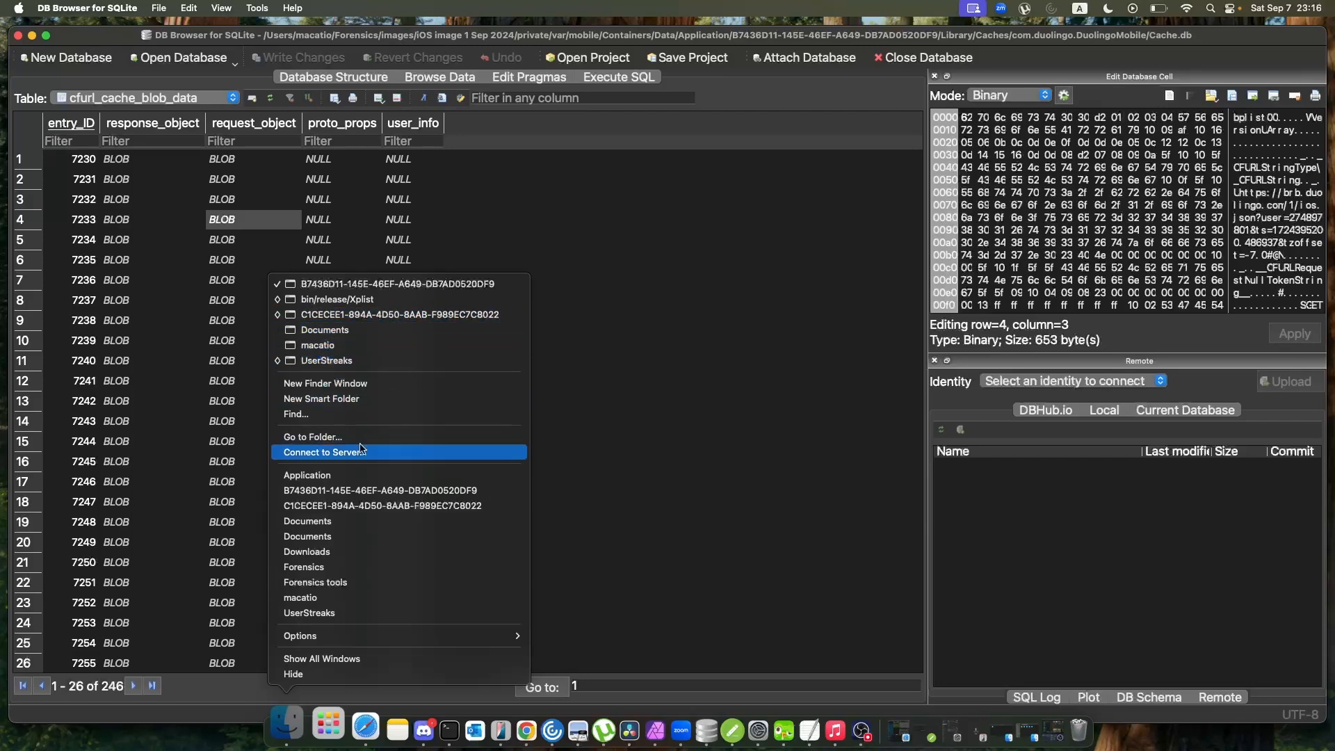
click(379, 384)
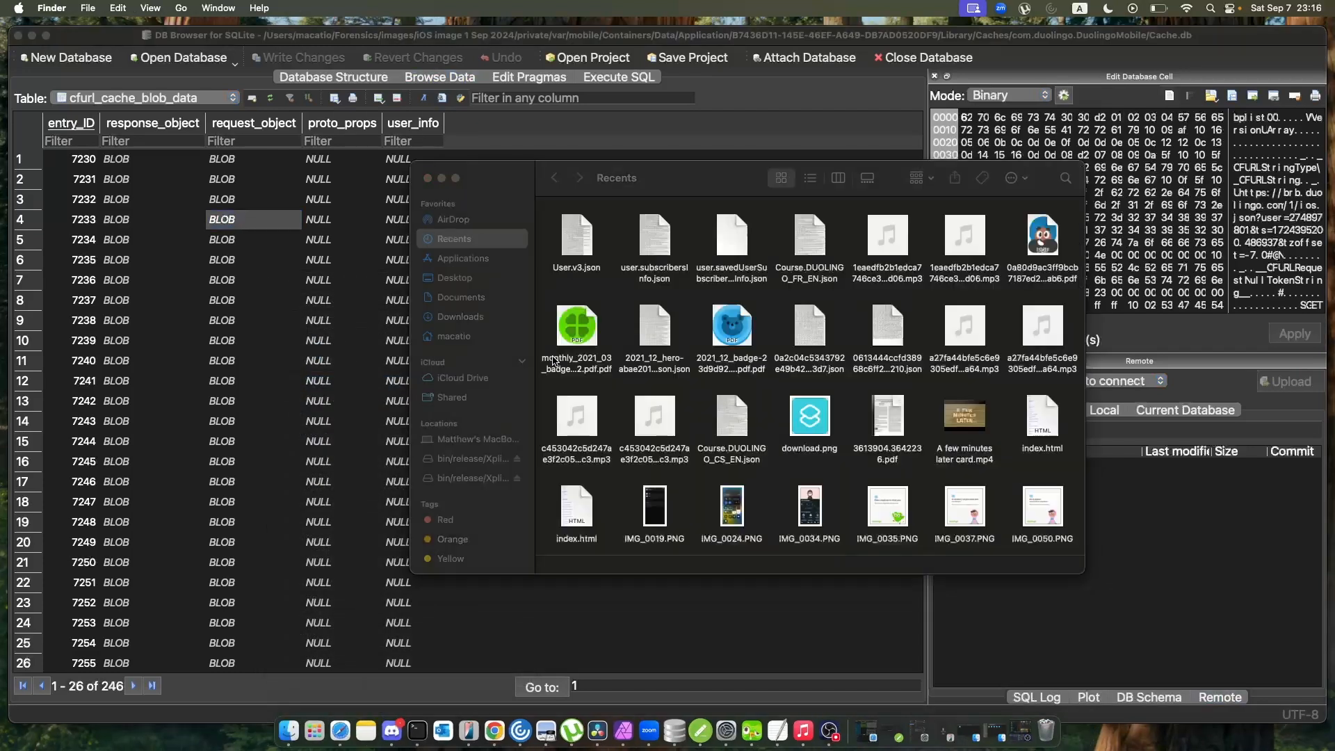
click(469, 302)
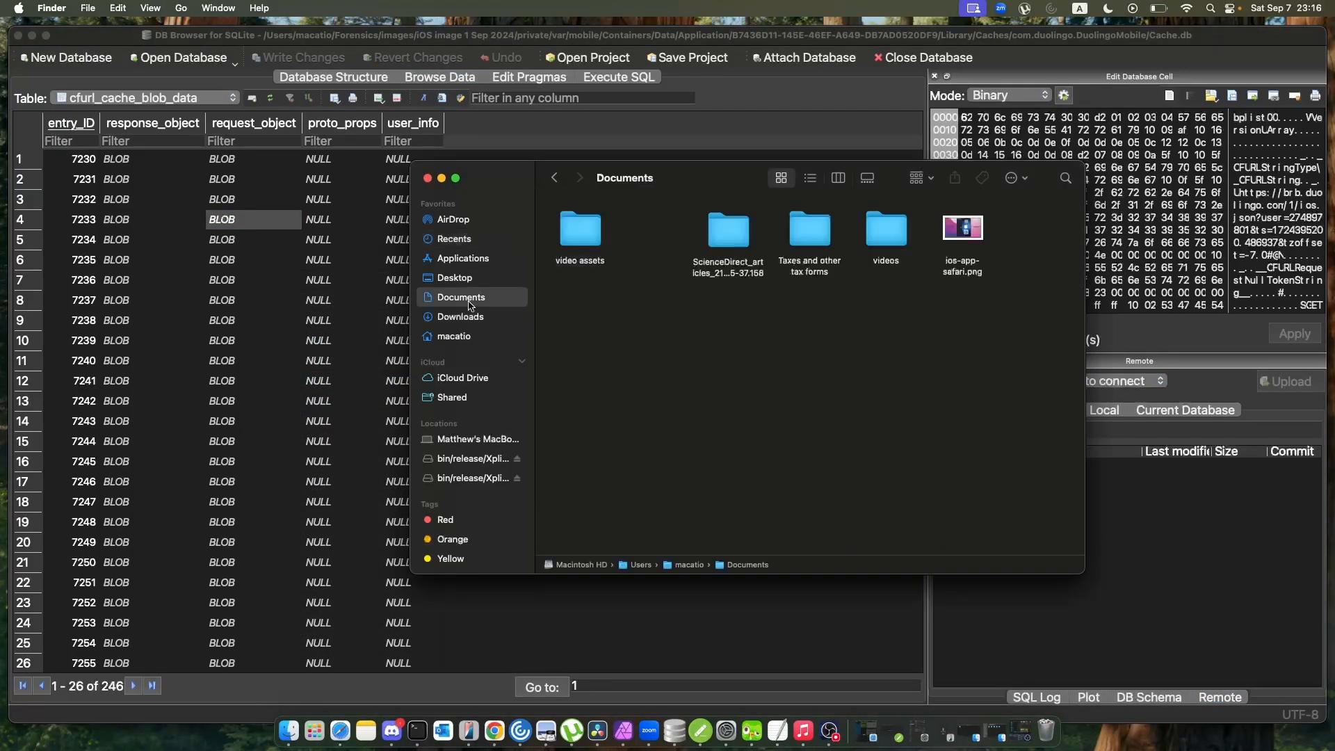
click(470, 320)
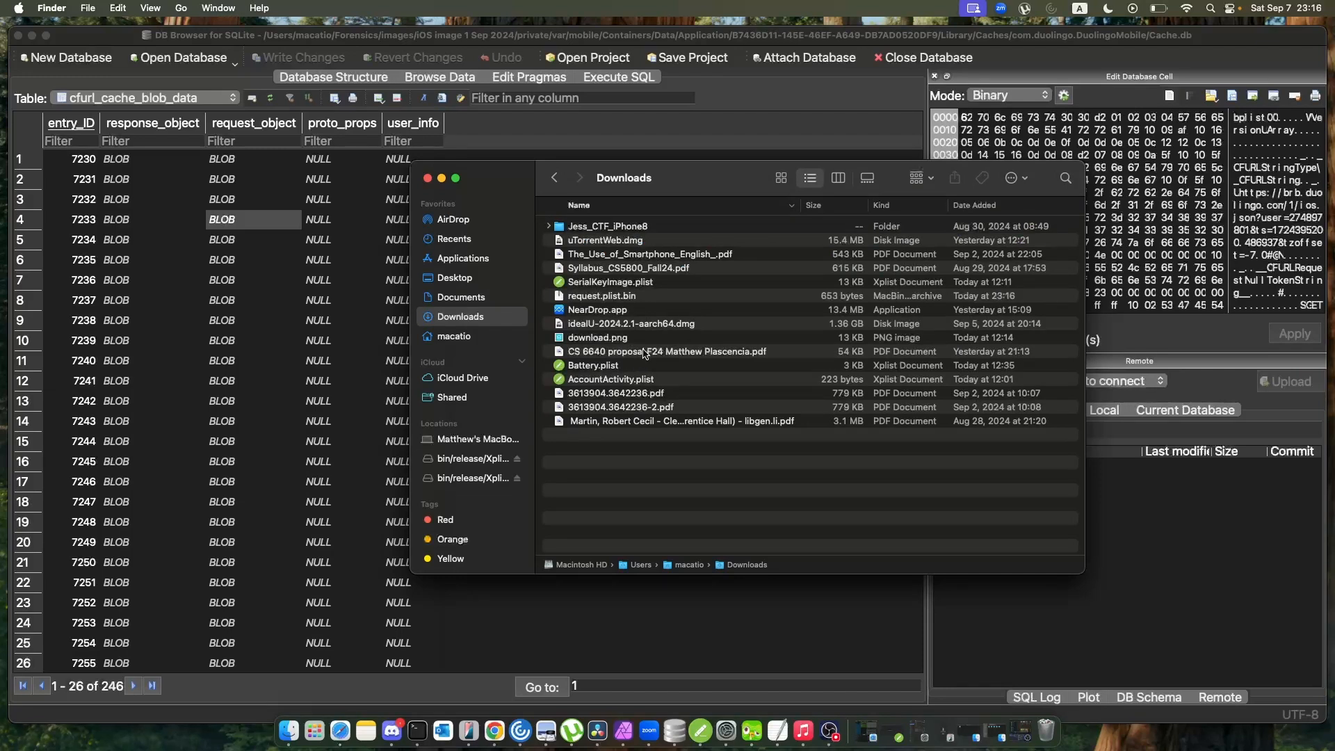
Rename request.plist.bin in Downloads as request.plist, accepting the extension change.
click(622, 297)
right_click(626, 299)
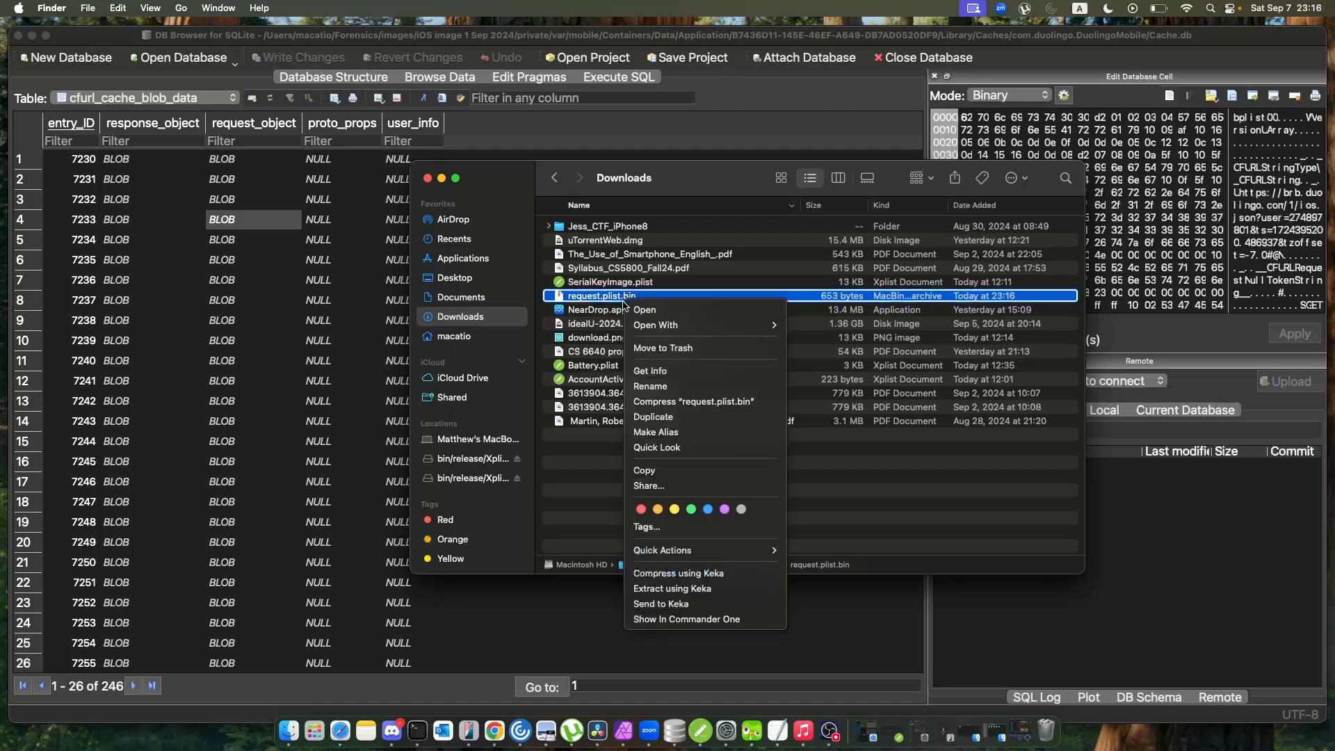
click(651, 386)
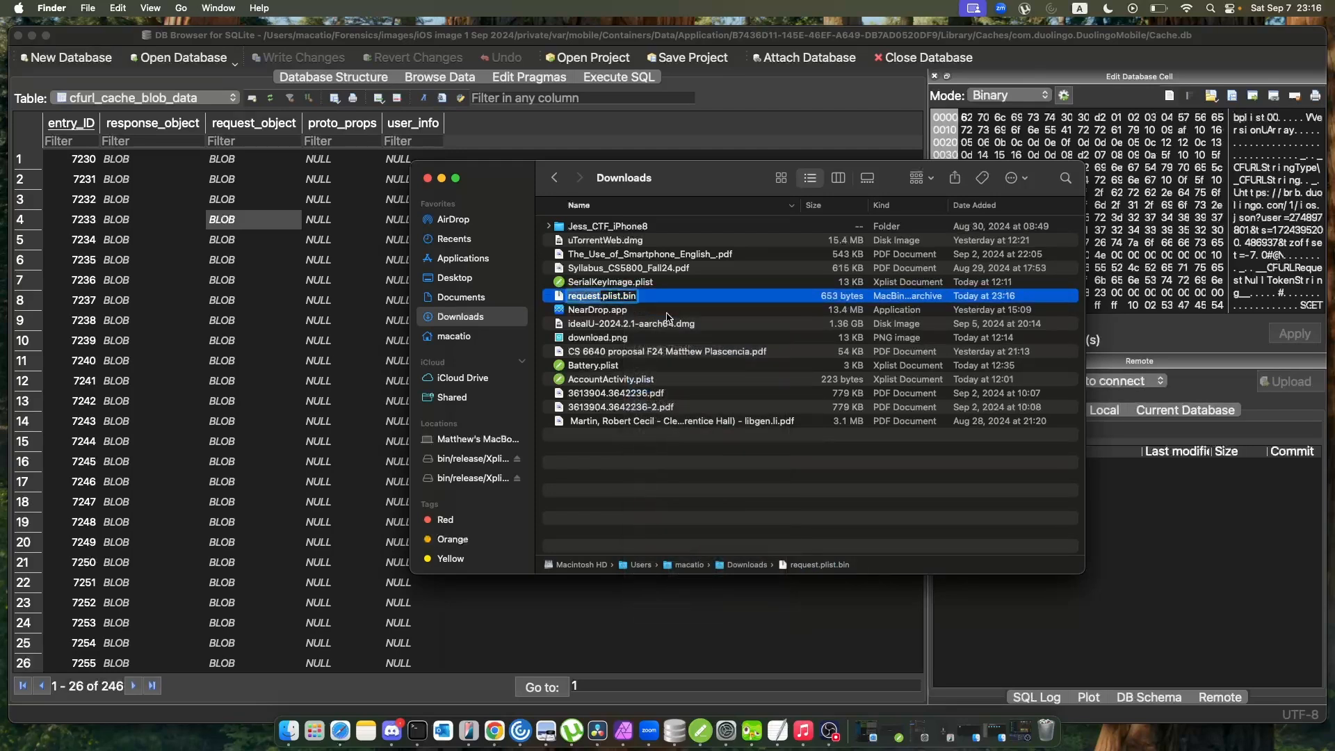
click(632, 295)
key(BackSpace)
key(BackSpace)
key(BackSpace)
key(Return)
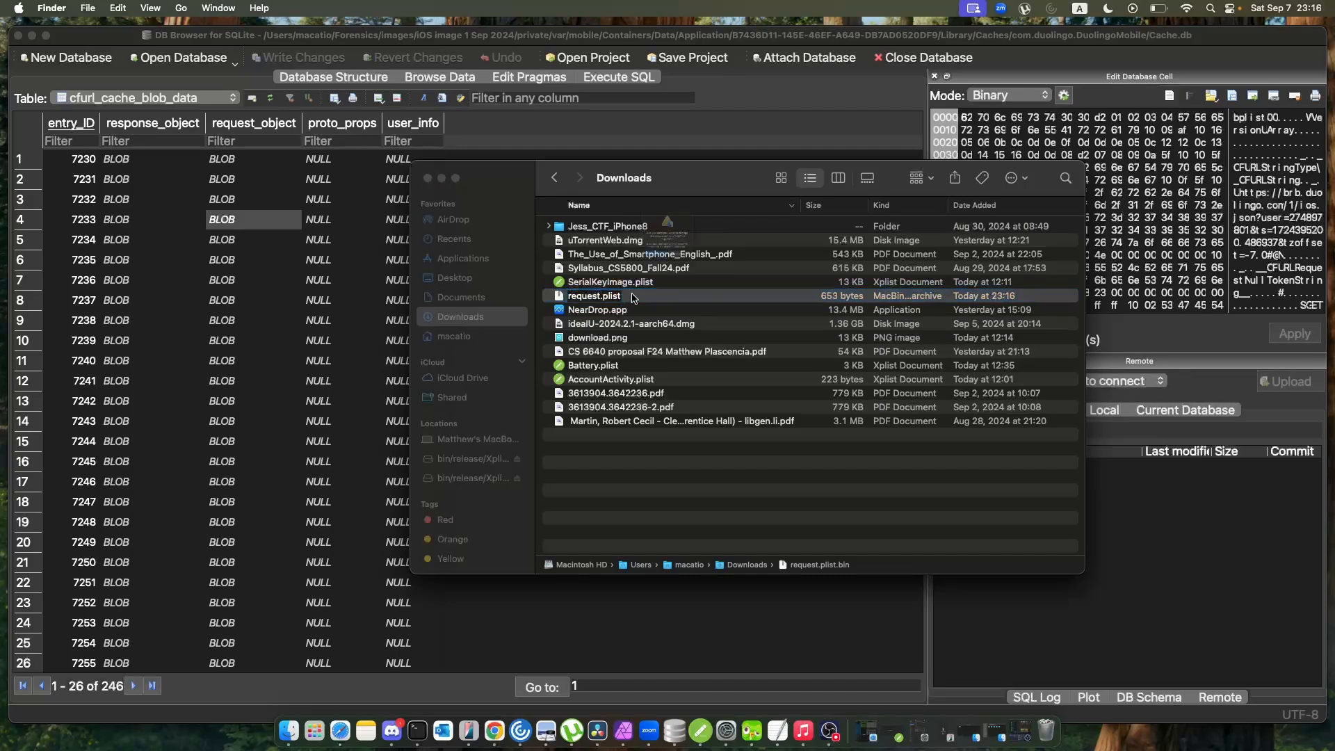
click(708, 304)
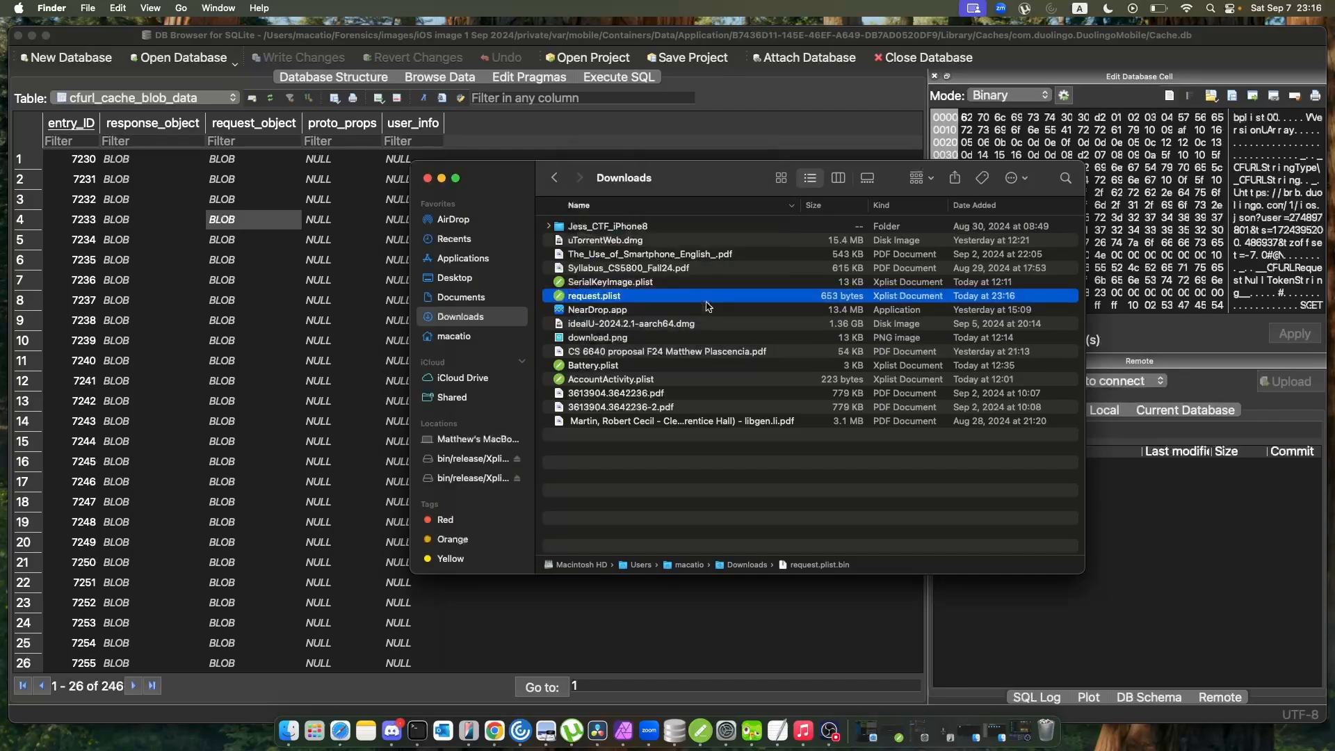
Switch to Xplist and load request.plist from the Downloads folder to view its keys and values.
double_click(662, 297)
click(644, 299)
click(700, 726)
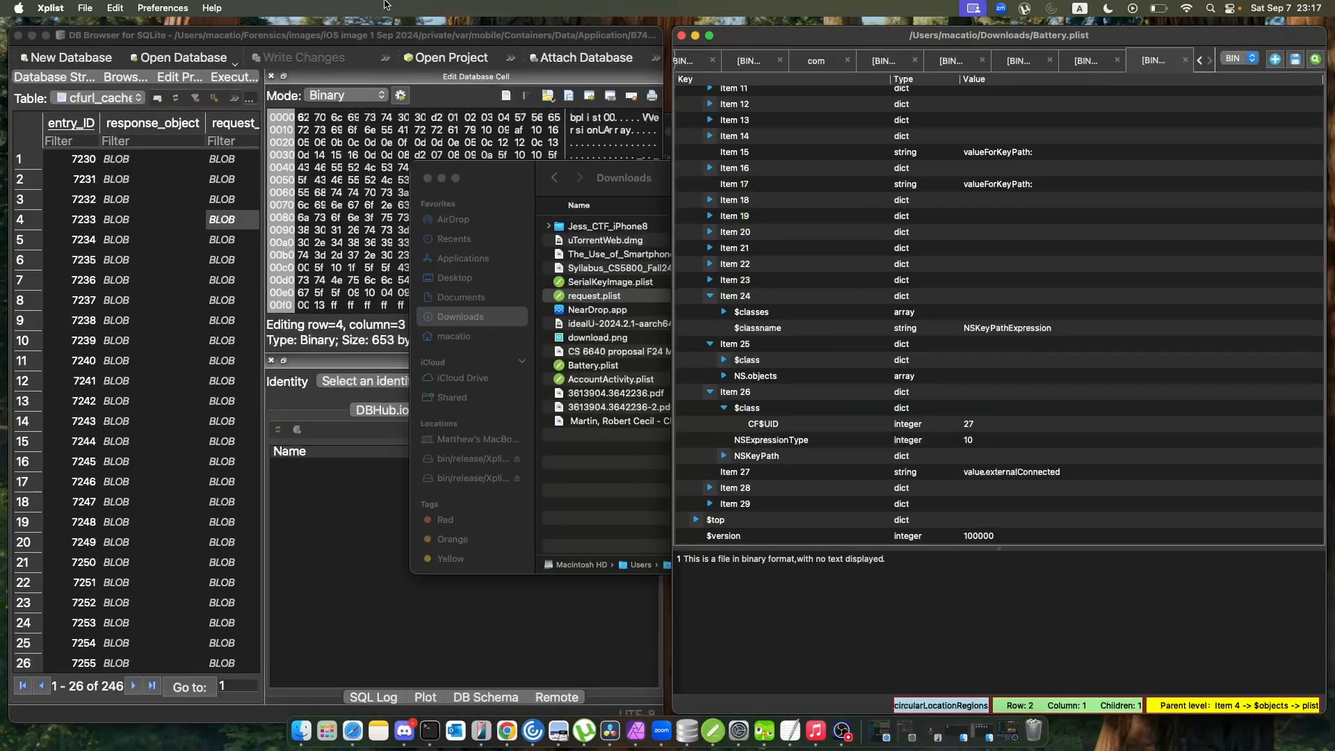
click(32, 35)
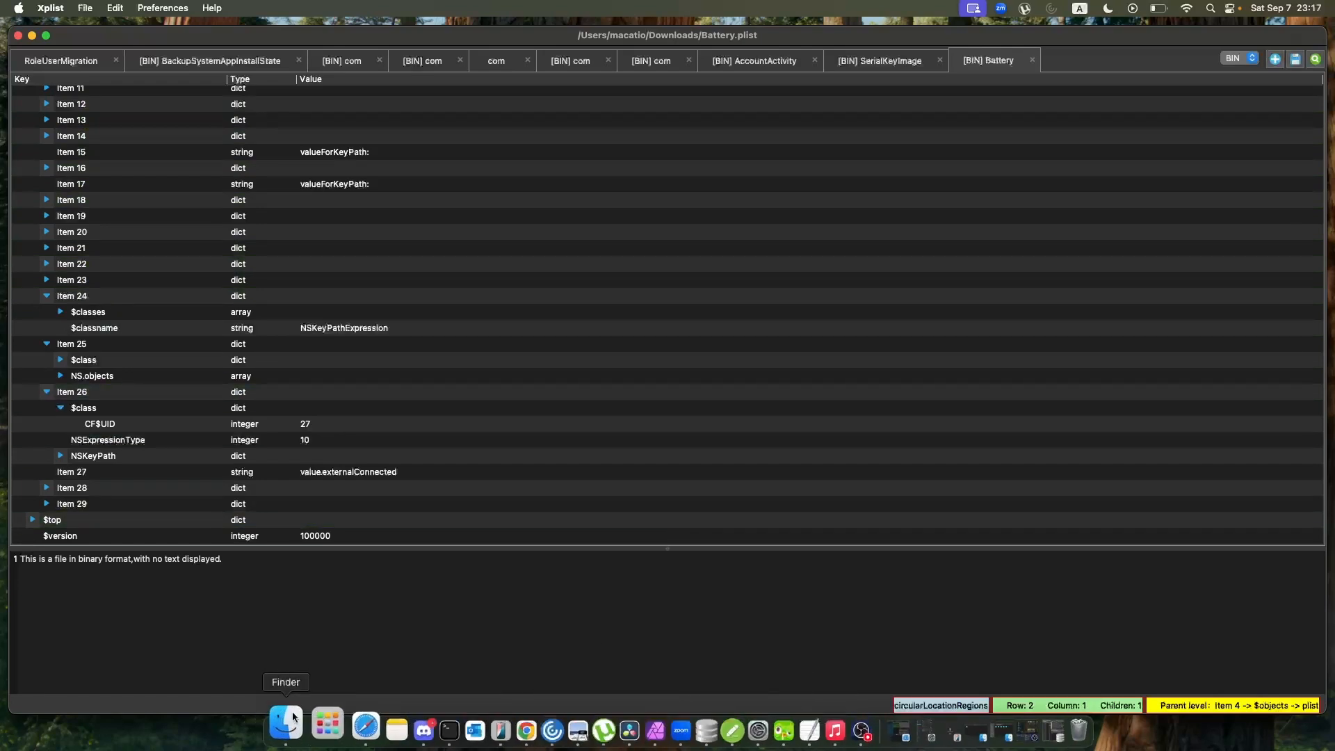
right_click(293, 716)
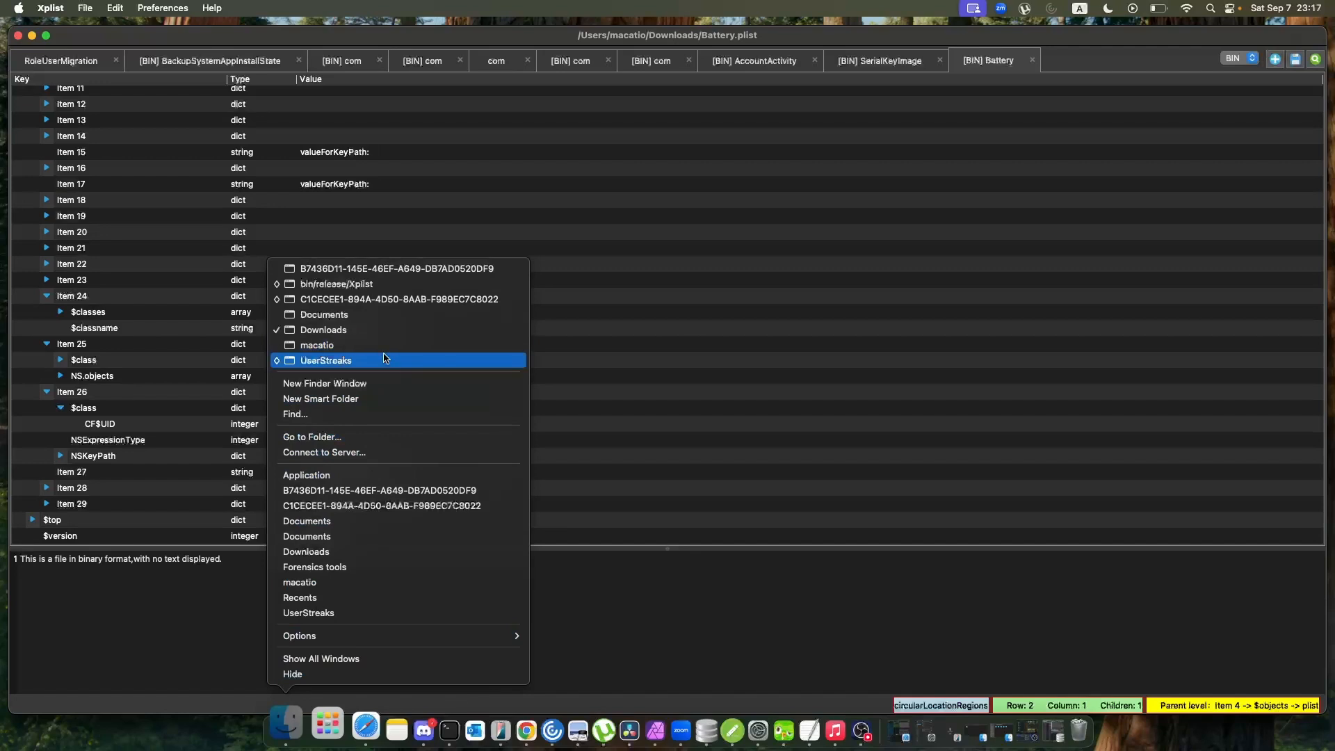
click(392, 329)
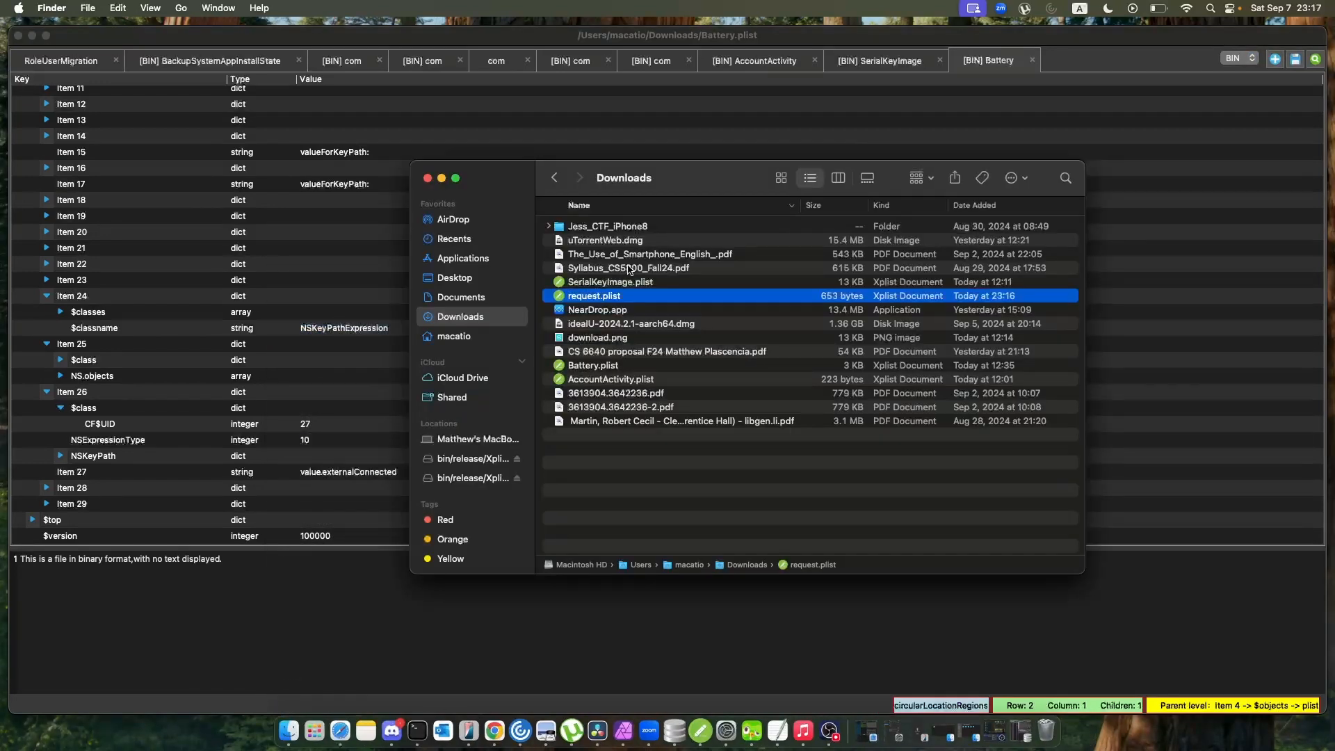
drag(607, 304, 545, 80)
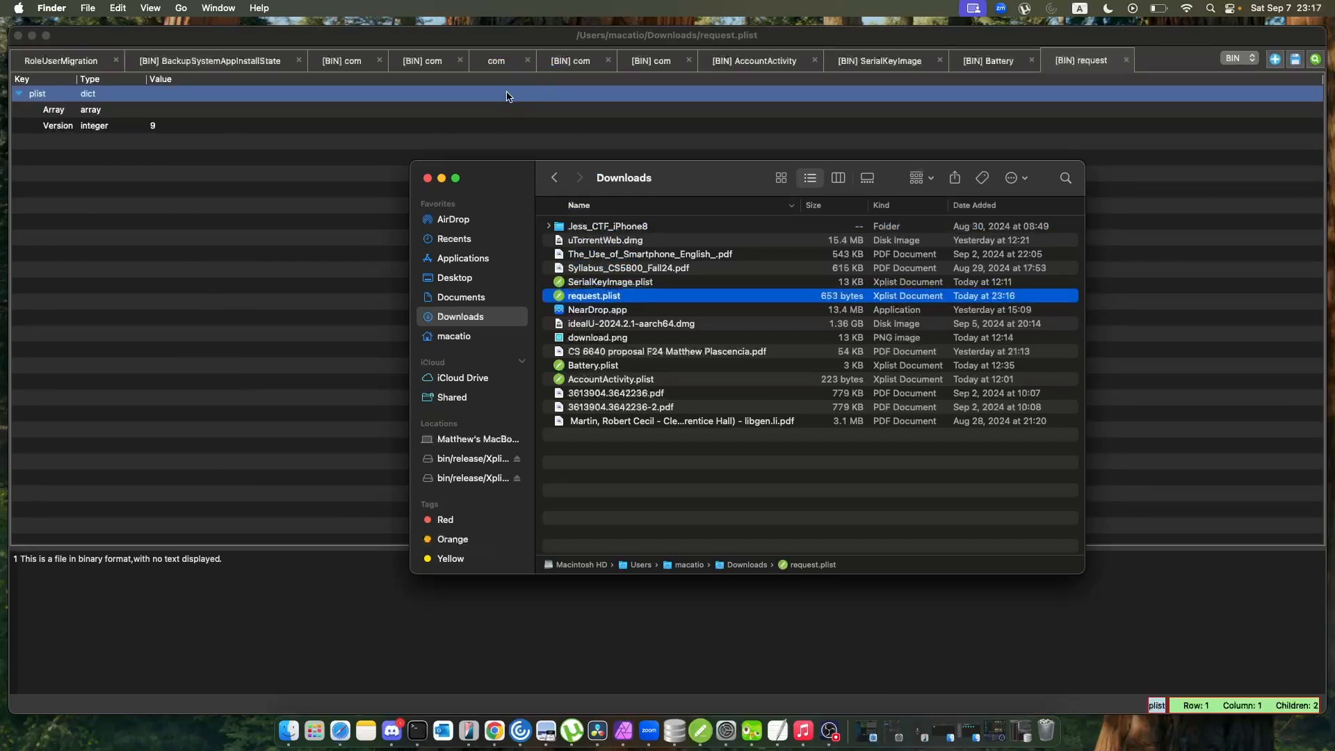
click(358, 89)
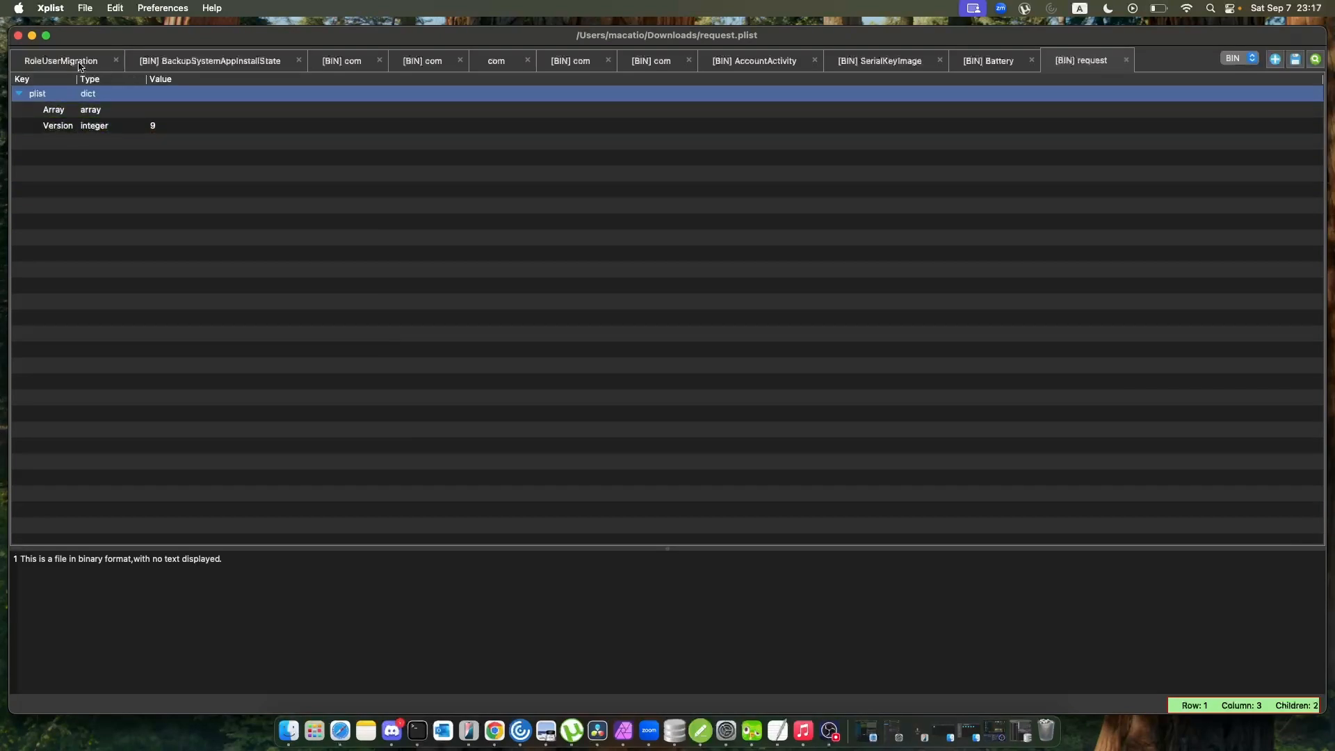
Put Xplist away, return to the Duolingo container's Finder window and collapse the com.duolingo.DuolingoMobile folder.
click(32, 36)
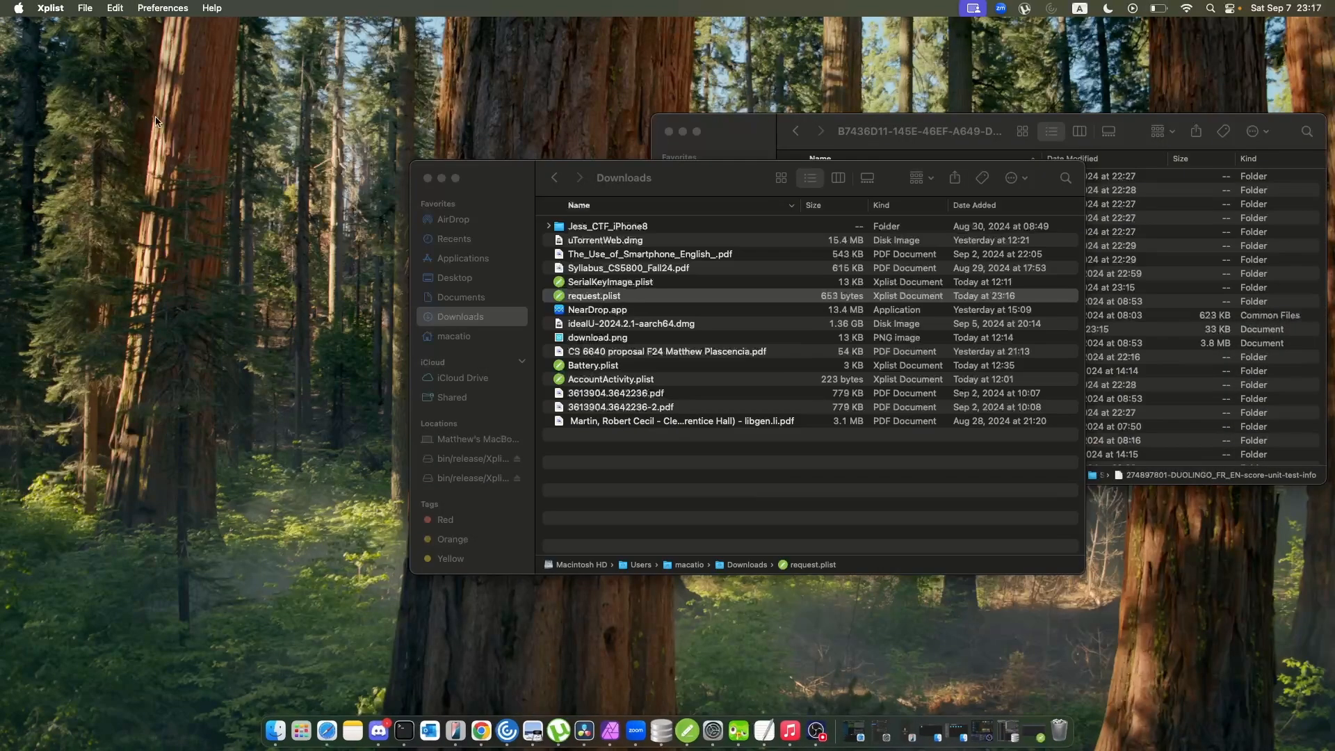
key(ctrl+Right)
key(ctrl+Left)
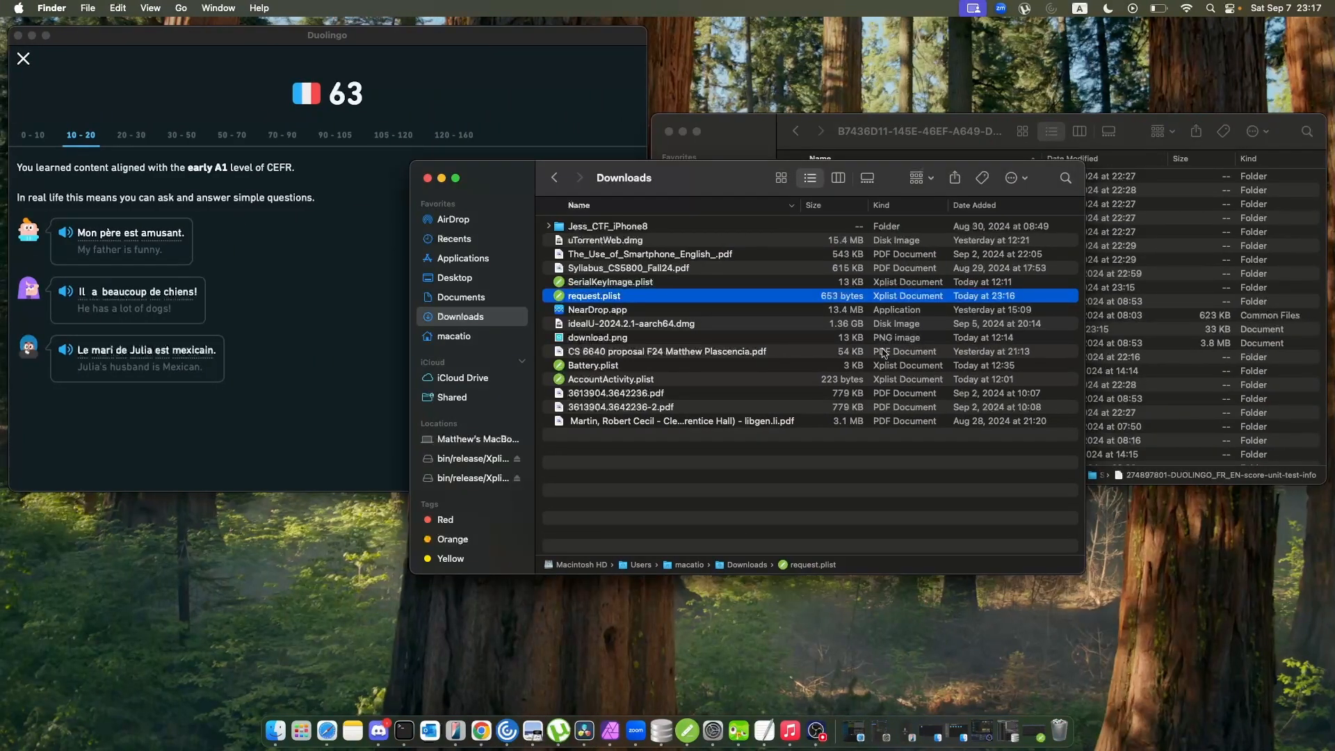
click(931, 126)
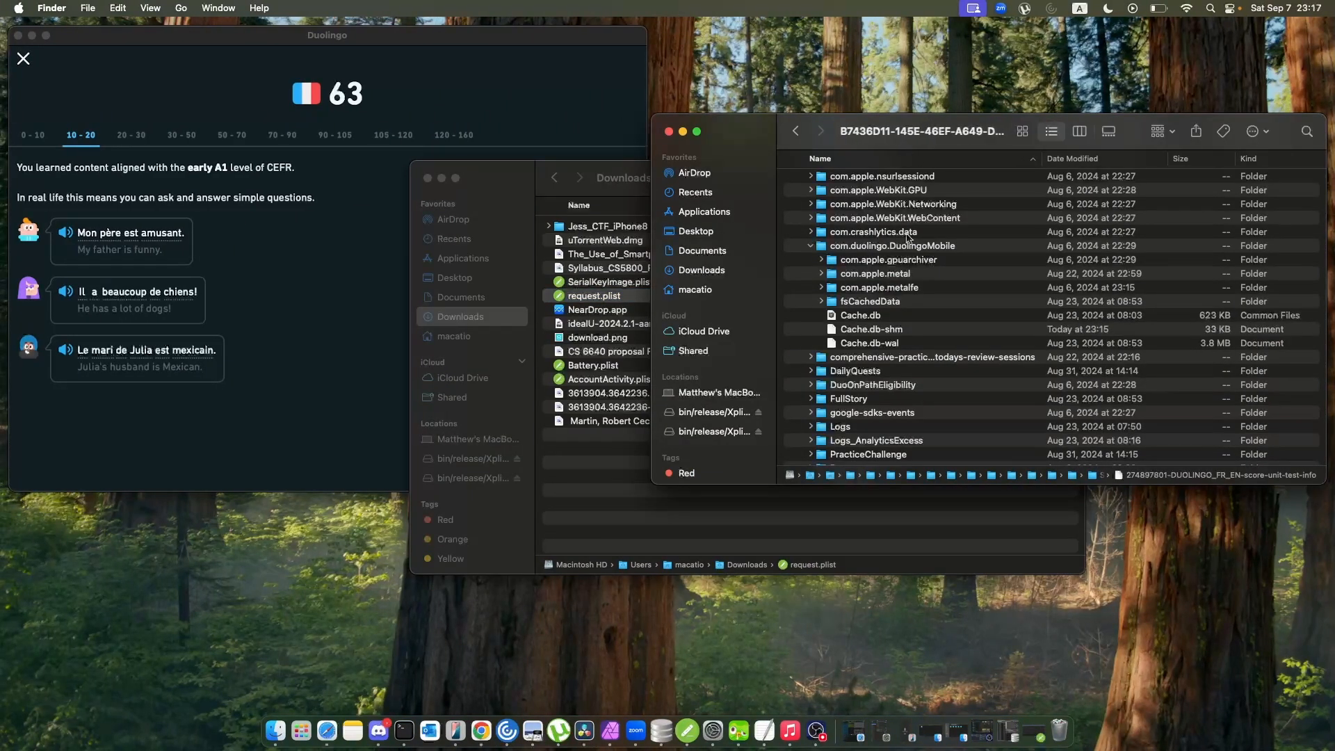
click(900, 290)
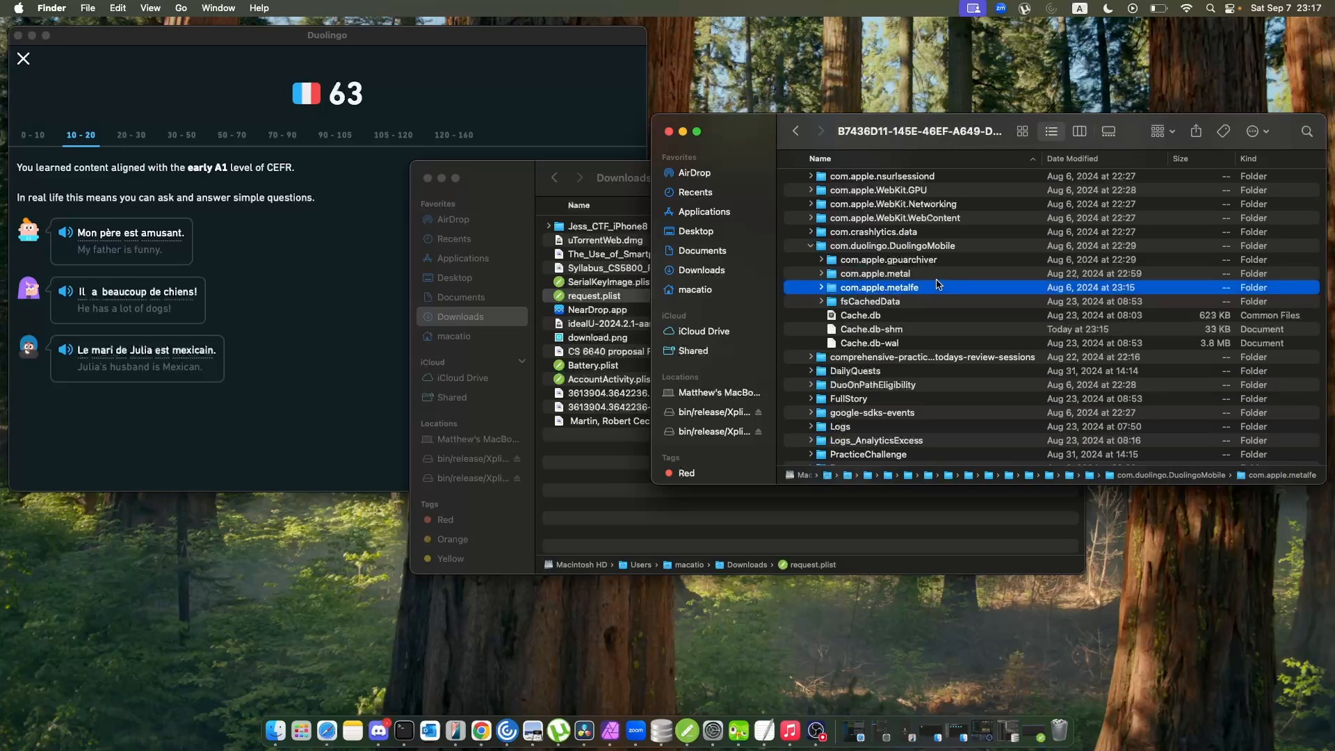
scroll(880, 298, down, 1)
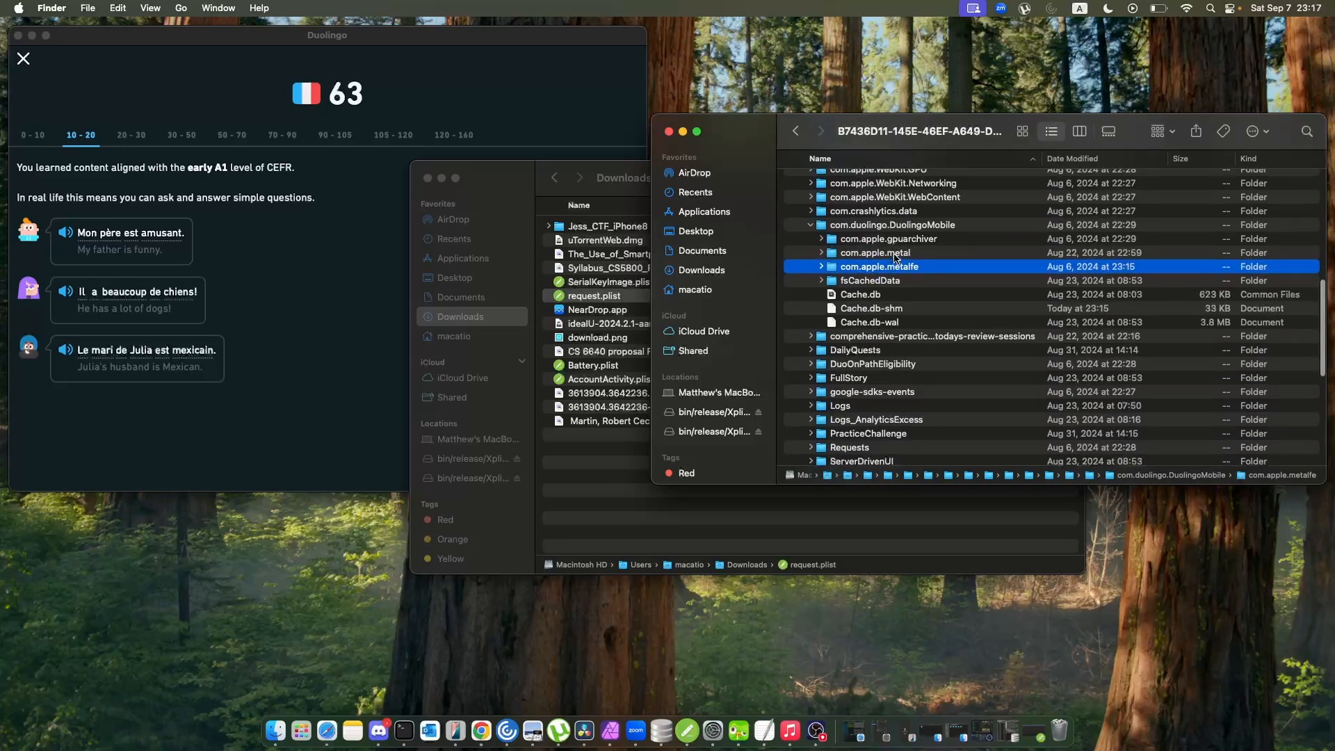
scroll(909, 267, down, 1)
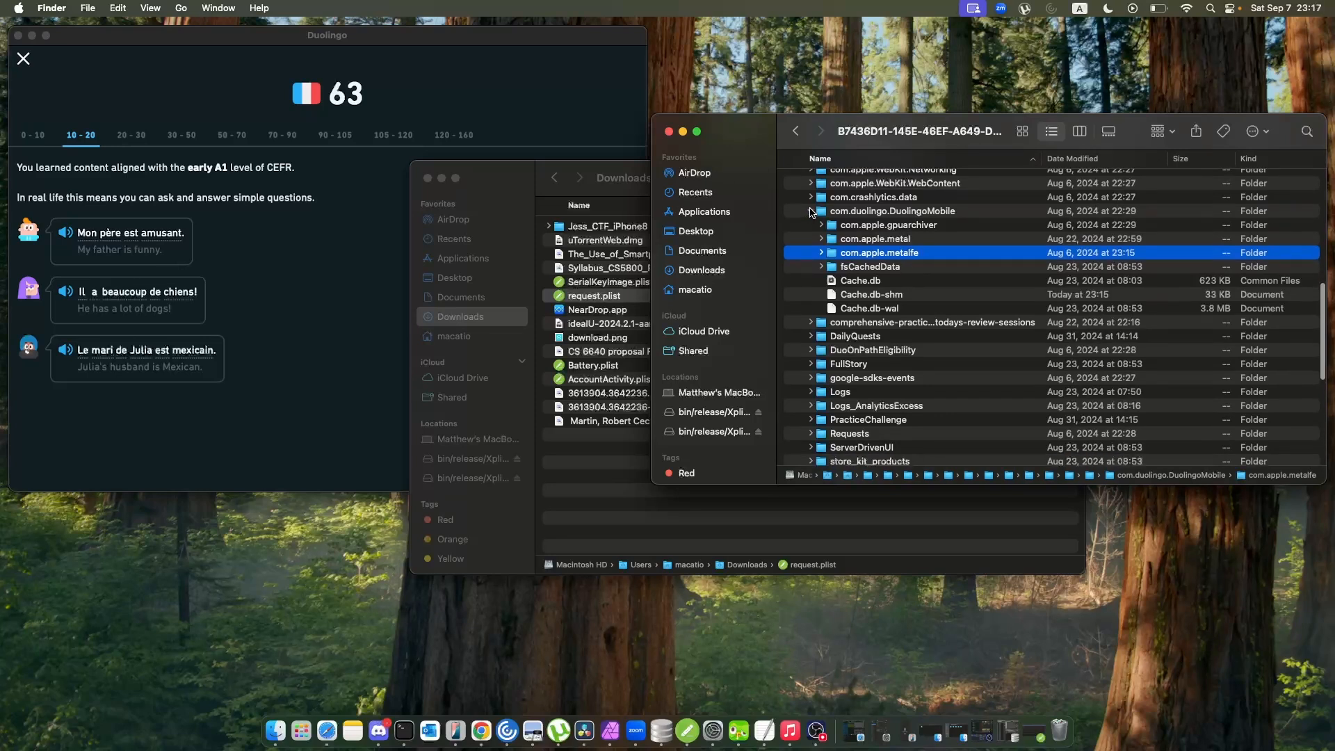
click(811, 211)
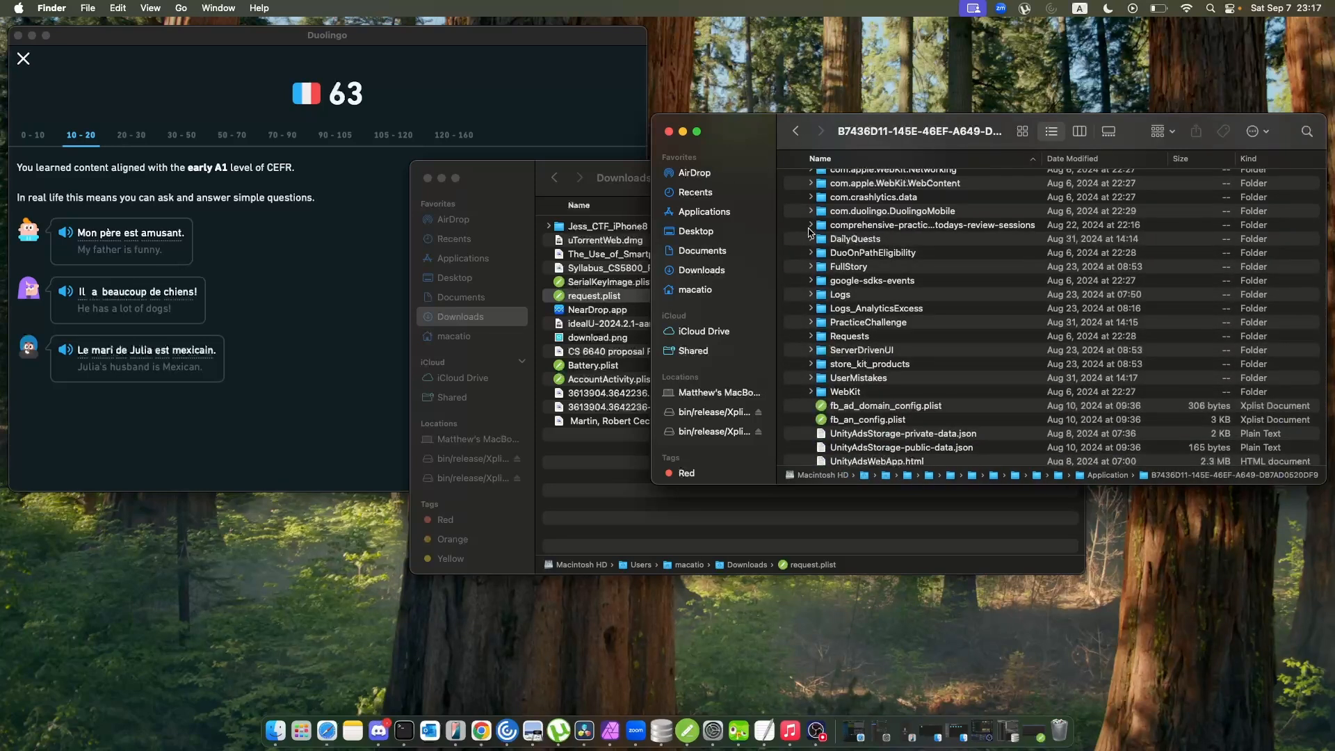
Expand the DailyQuests folder and open its lastDailyQuests.json file in TextEdit with enlarged text.
click(811, 238)
click(811, 239)
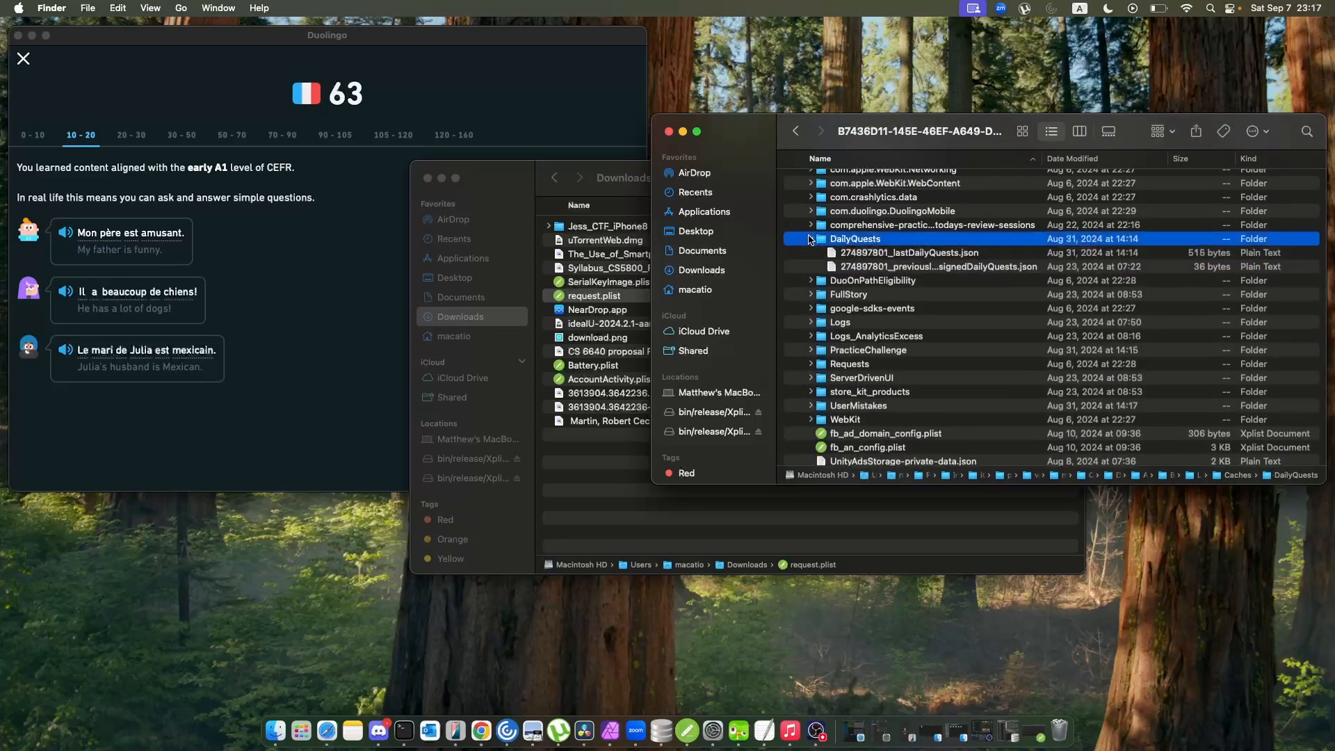
double_click(928, 255)
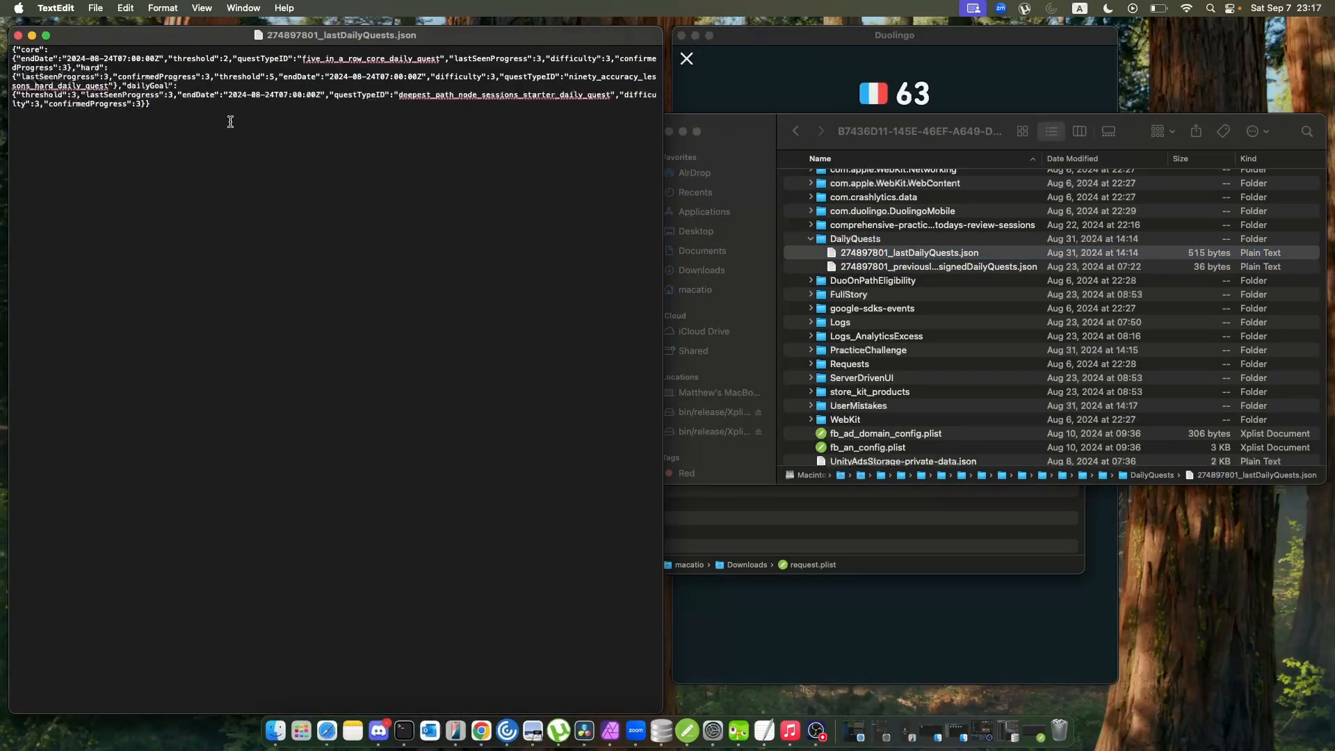
key(super+plus)
key(super+plus)
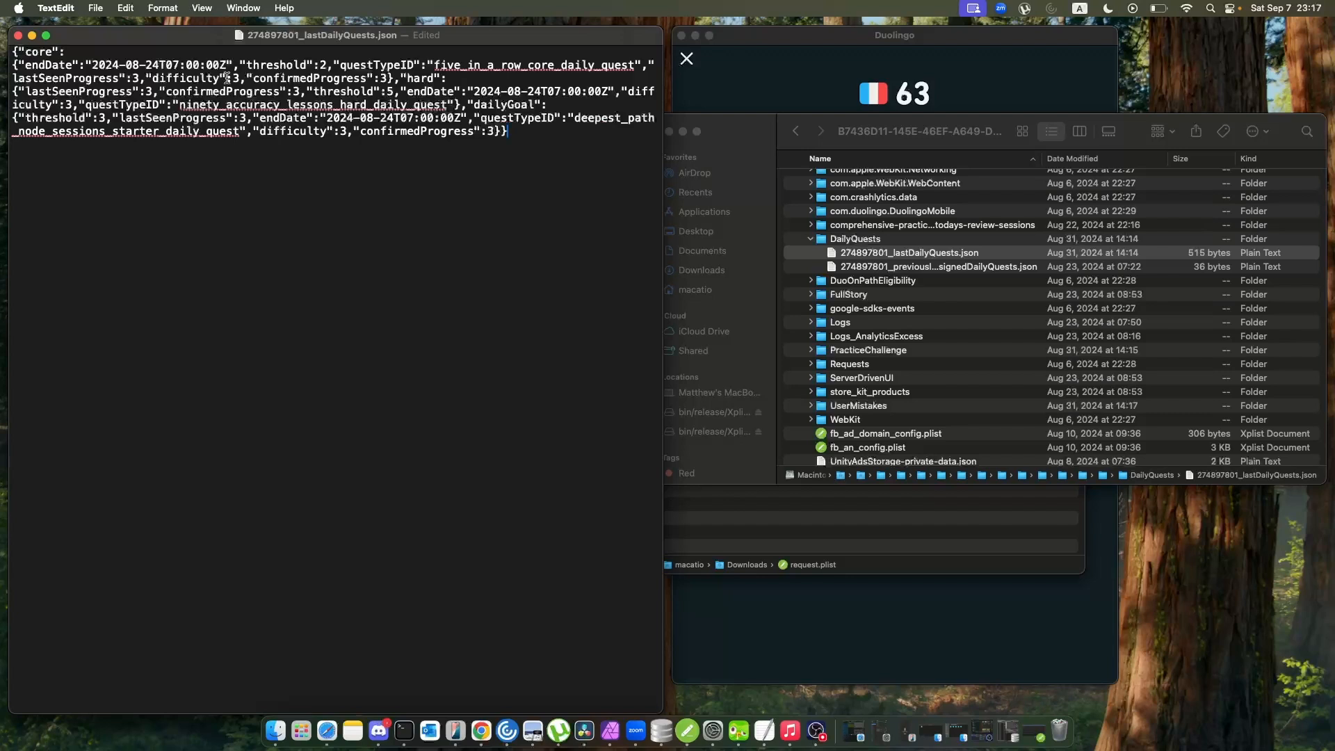
Examine the quest type IDs and thresholds of the core and hard quests, then save and close lastDailyQuests.json.
drag(185, 105, 439, 116)
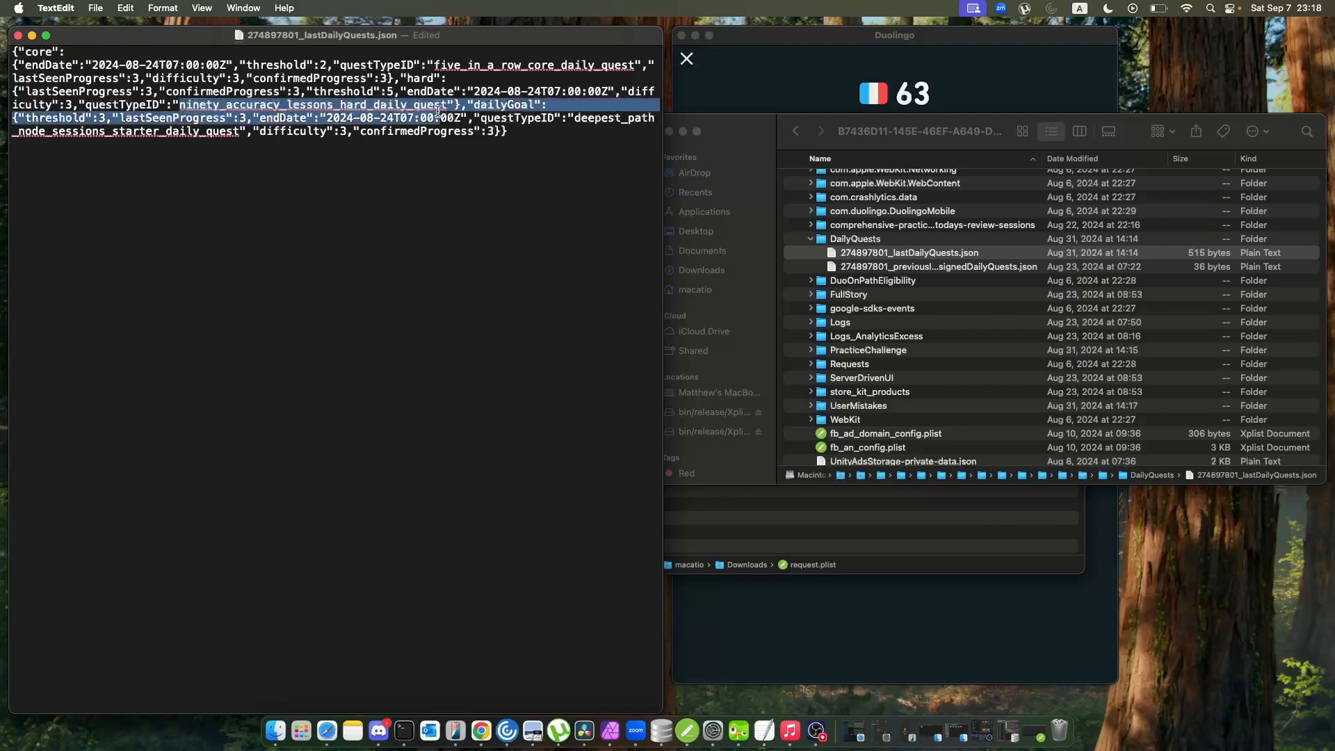
click(549, 93)
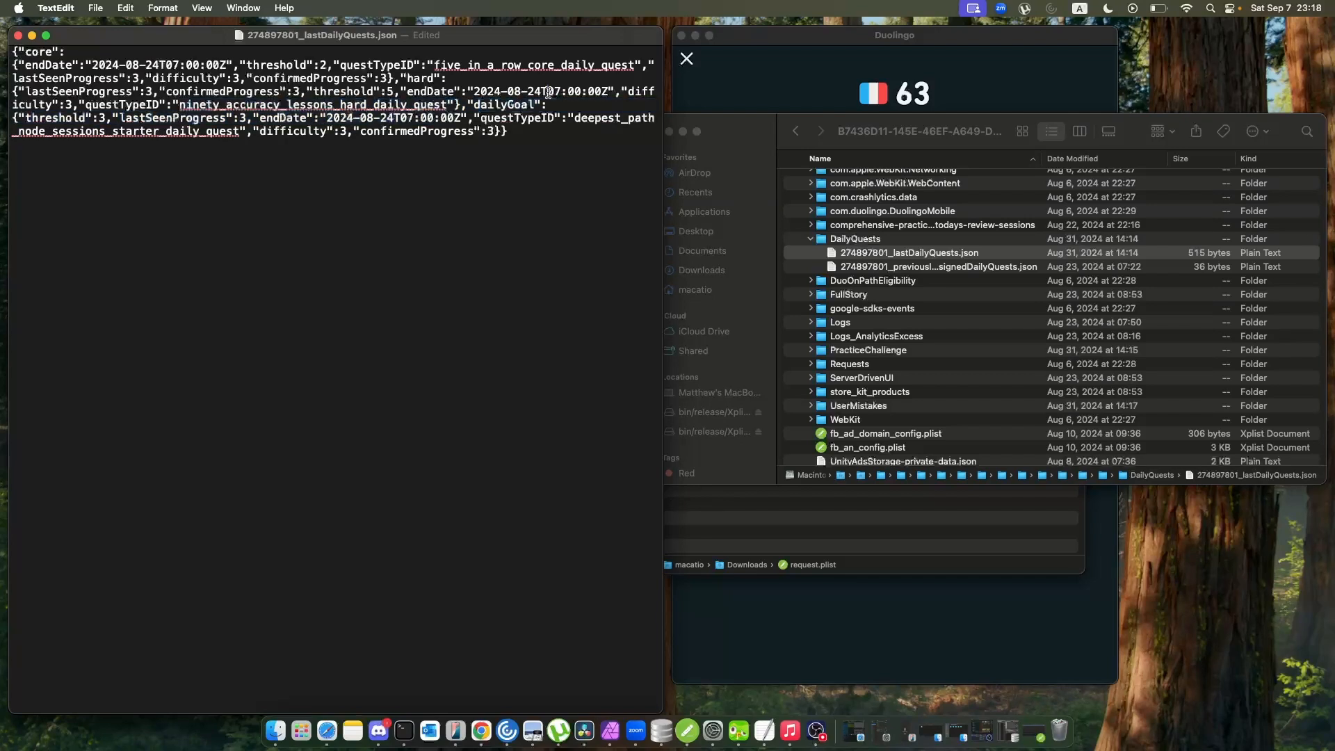
double_click(390, 91)
drag(436, 64, 633, 70)
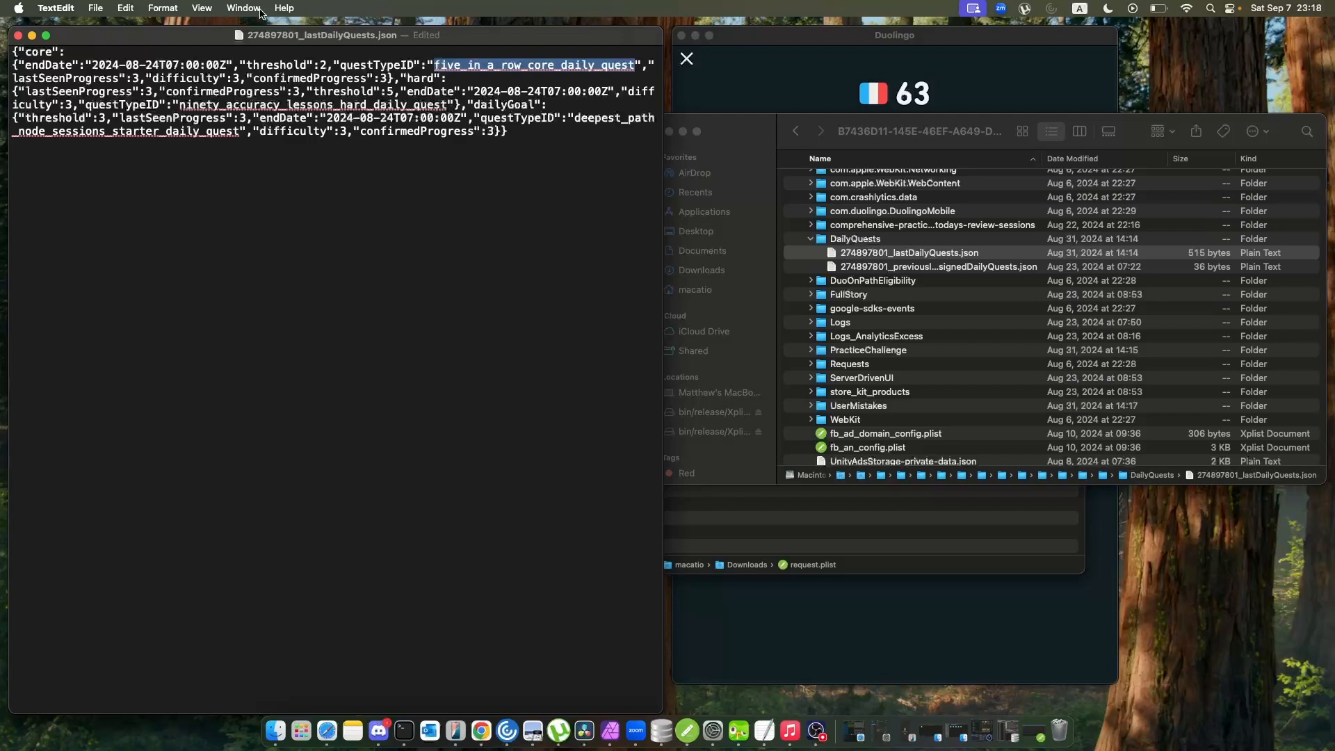
drag(329, 62, 322, 62)
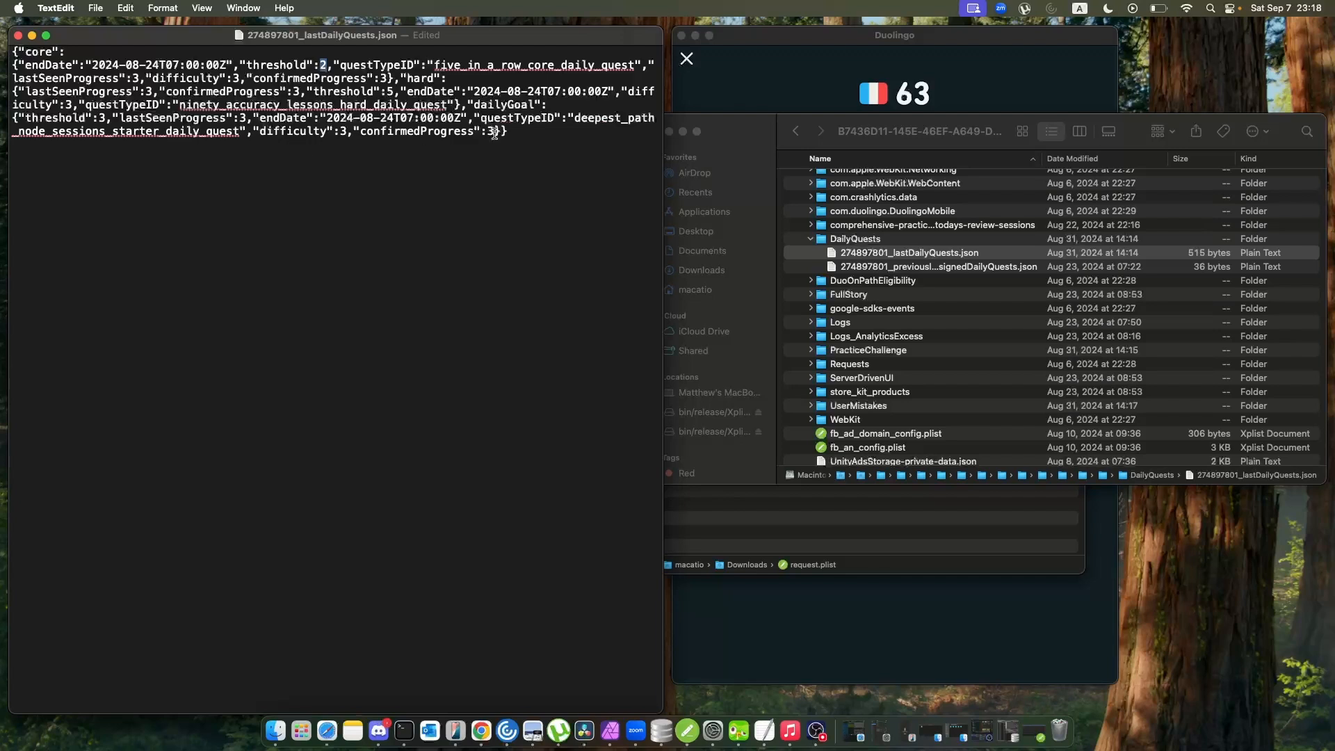
key(super+s)
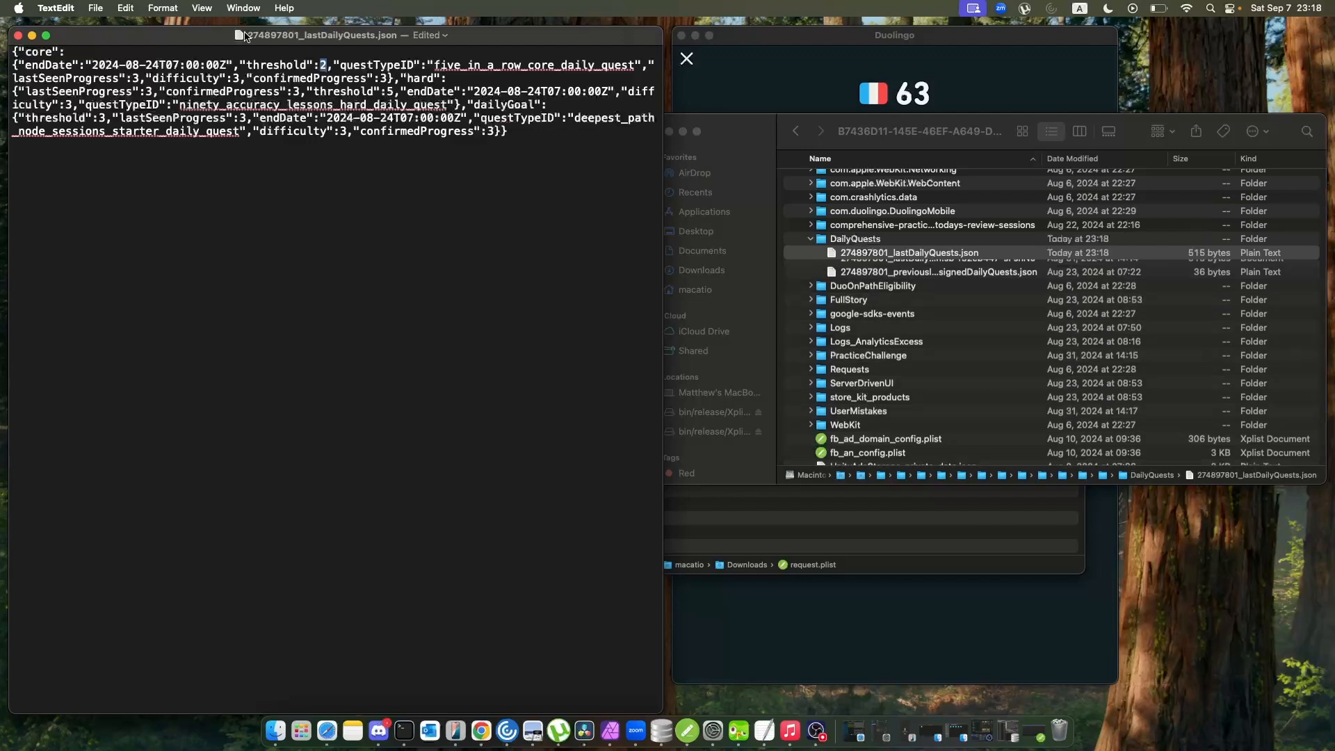
click(18, 35)
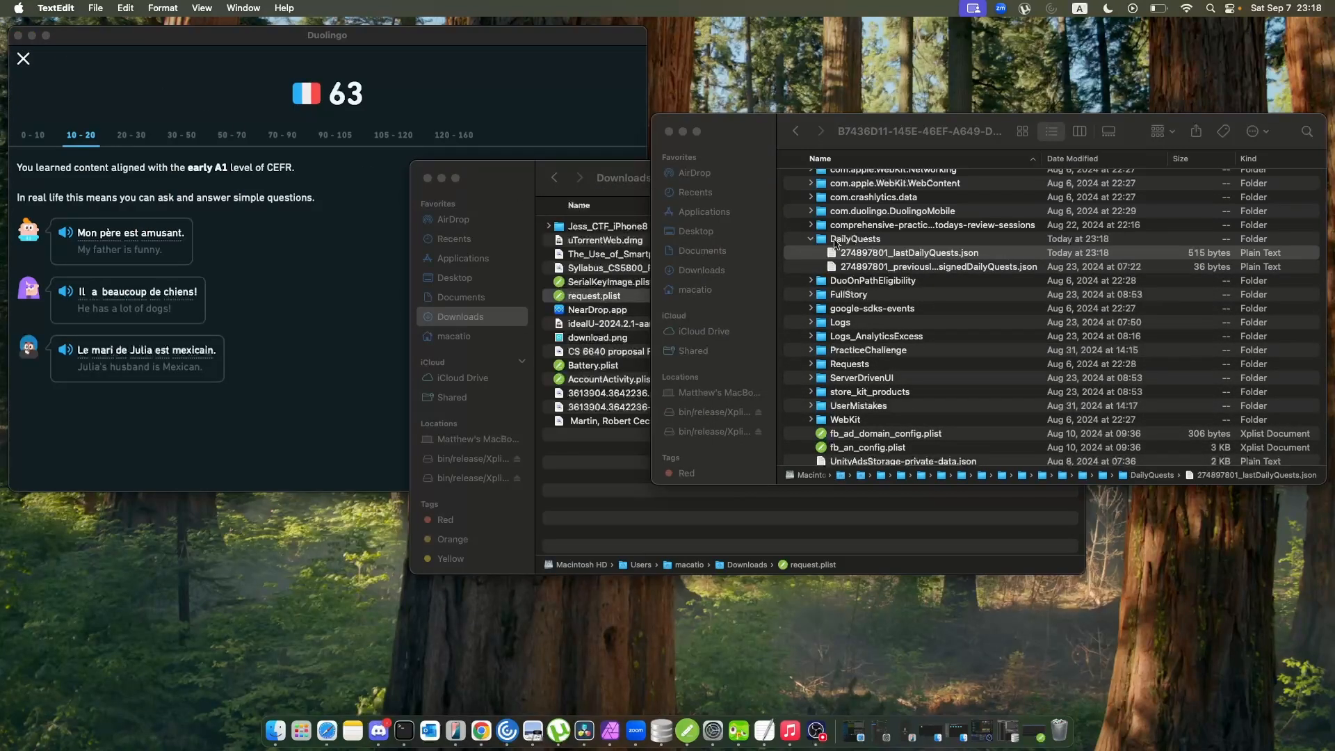
Examine the previouslyAssignedDailyQuests.json file, then check the contents of the Logs folder in Caches.
double_click(933, 267)
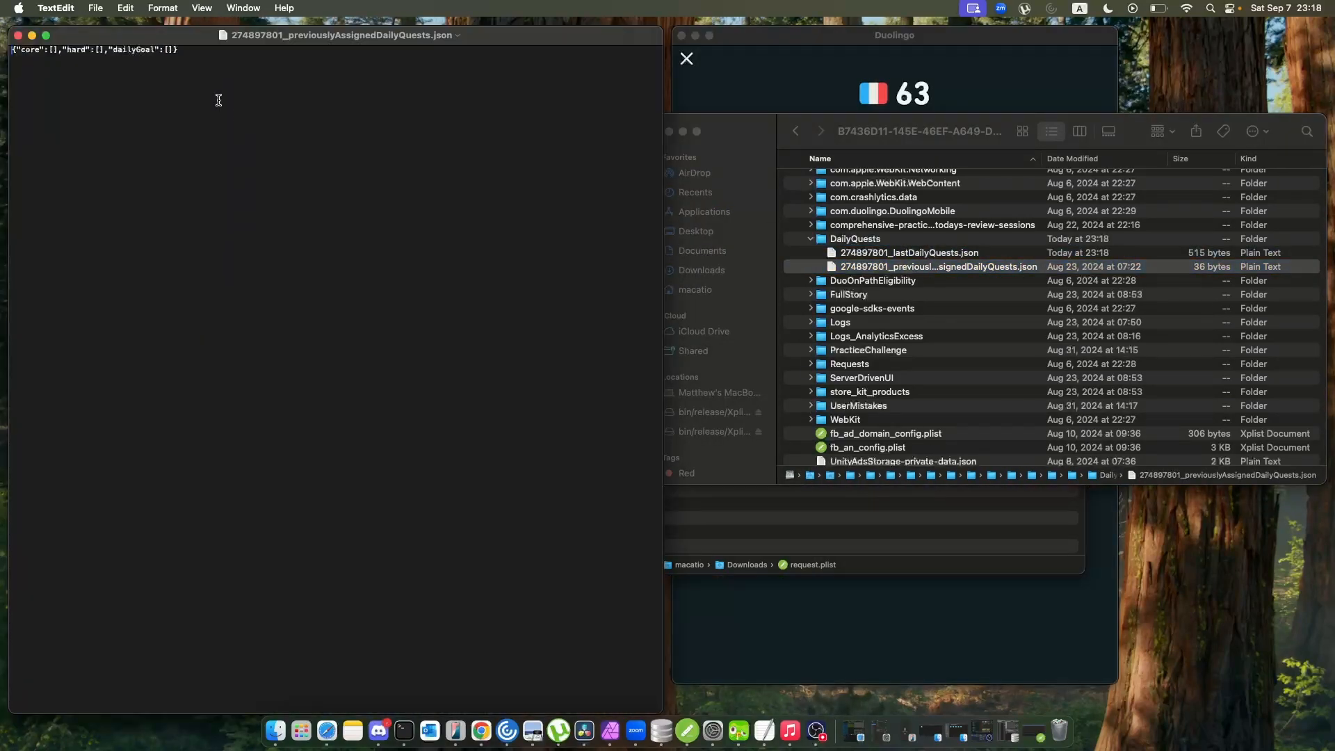
click(19, 35)
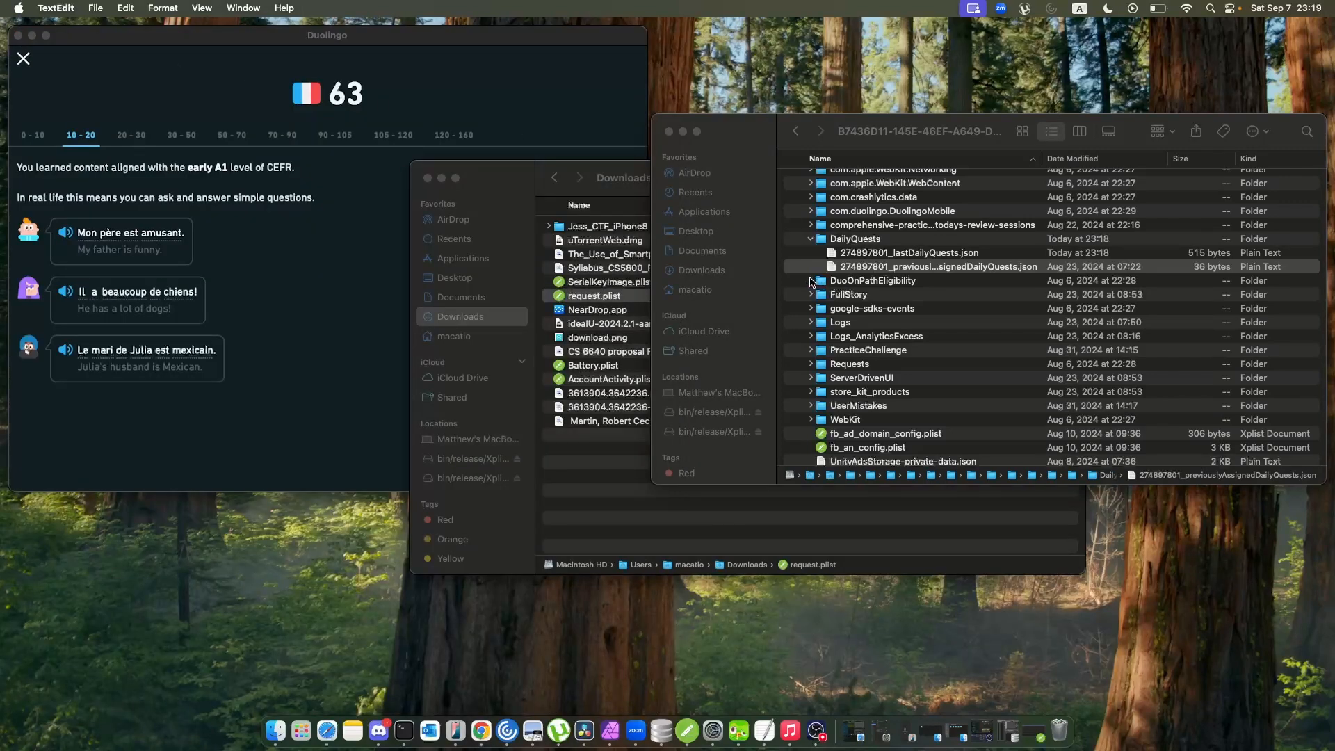
click(811, 282)
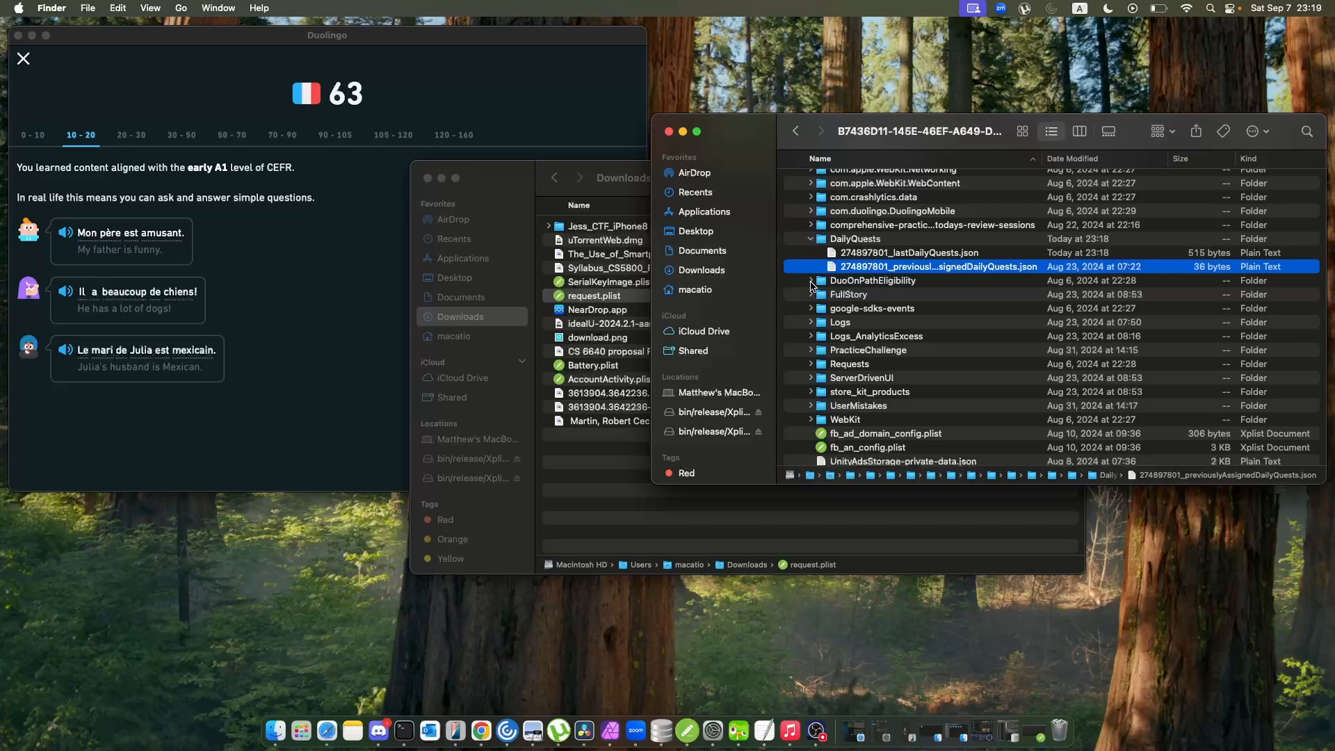
click(813, 296)
click(812, 323)
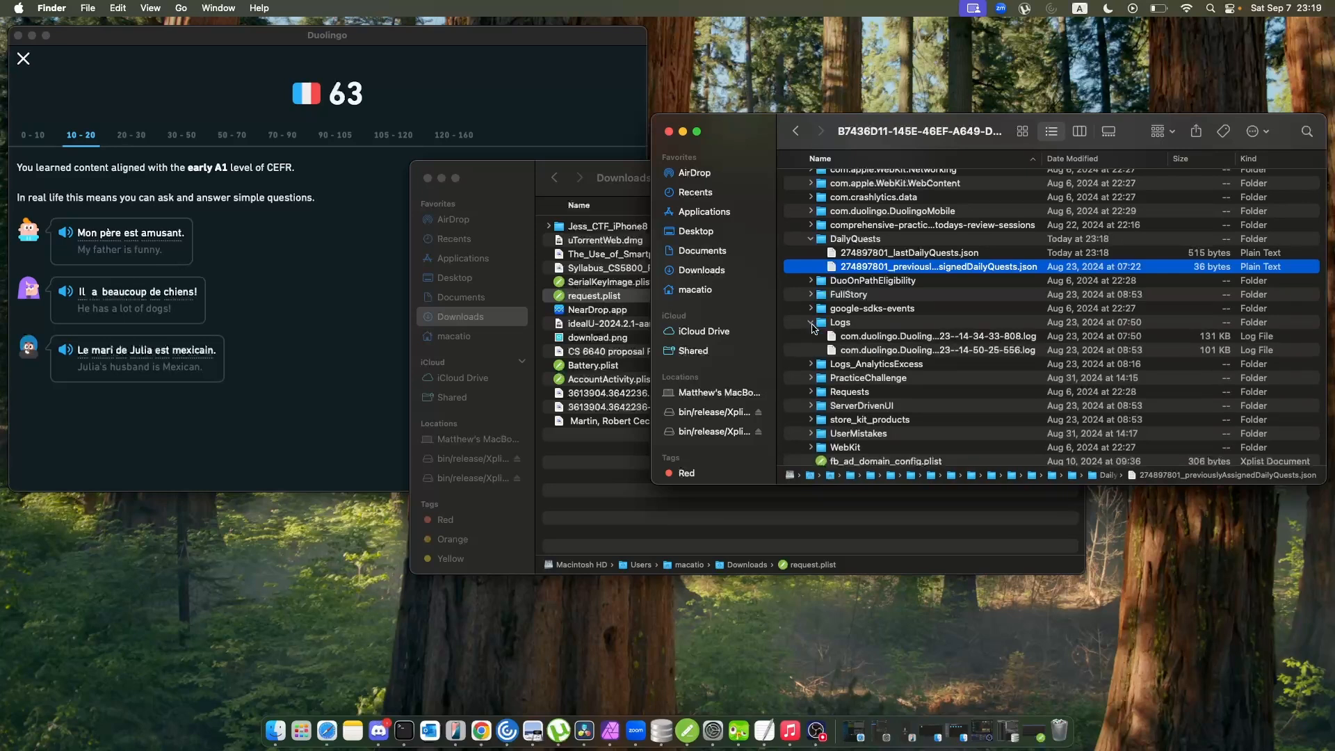
click(812, 323)
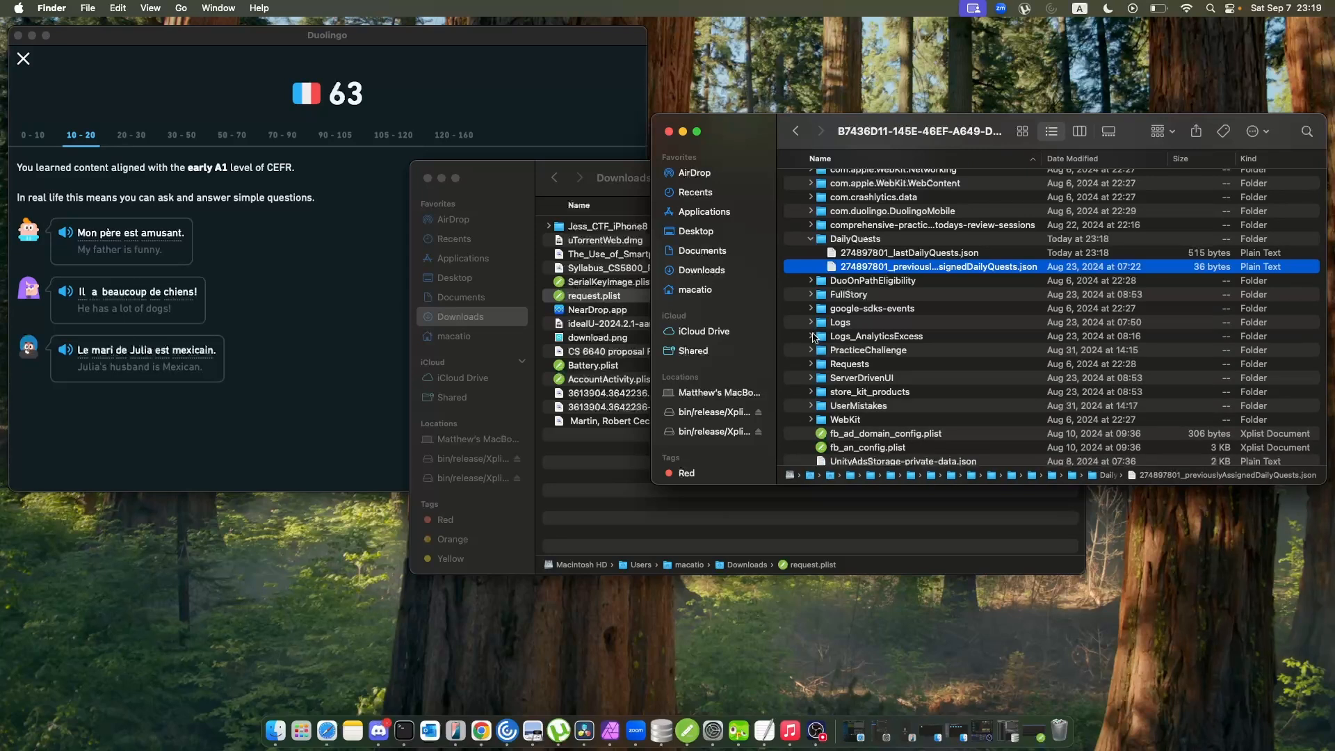
Expand the PracticeChallenge folder, check its liveOpsConfigs.json file in TextEdit, and close the file.
click(810, 350)
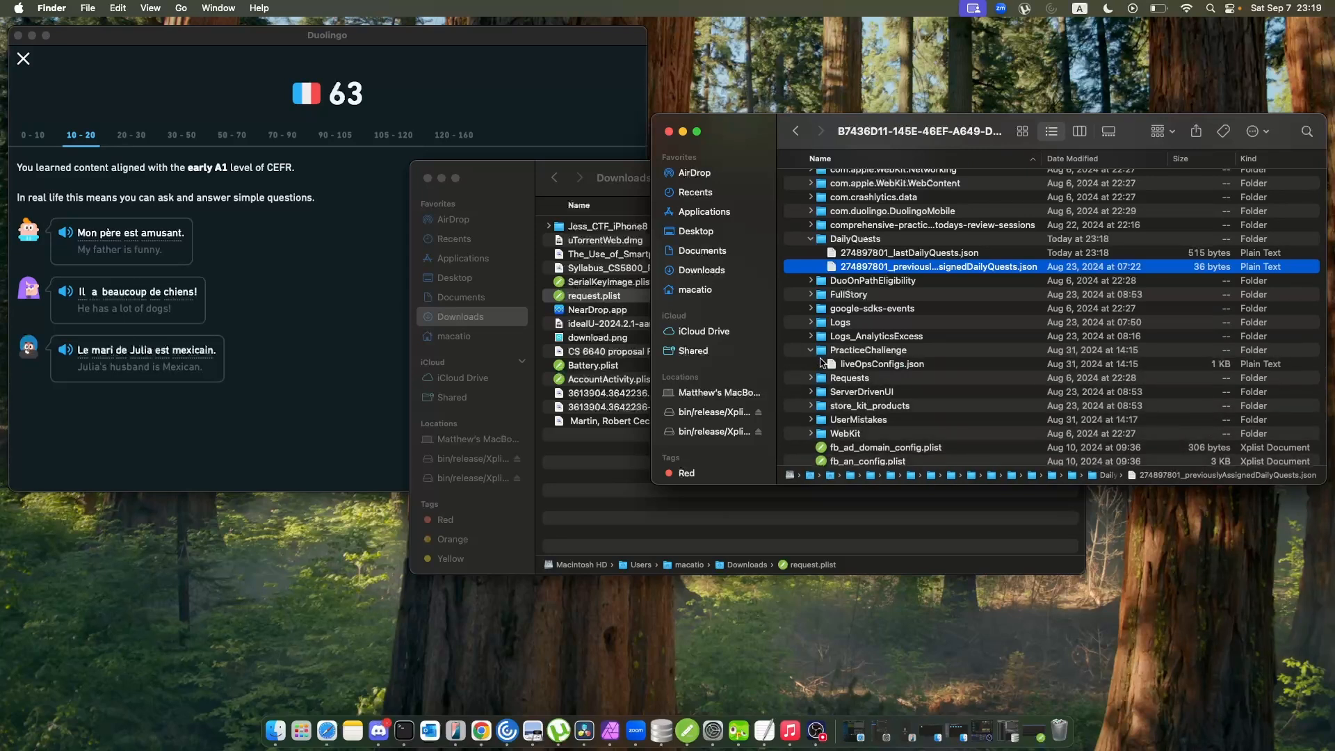
click(885, 366)
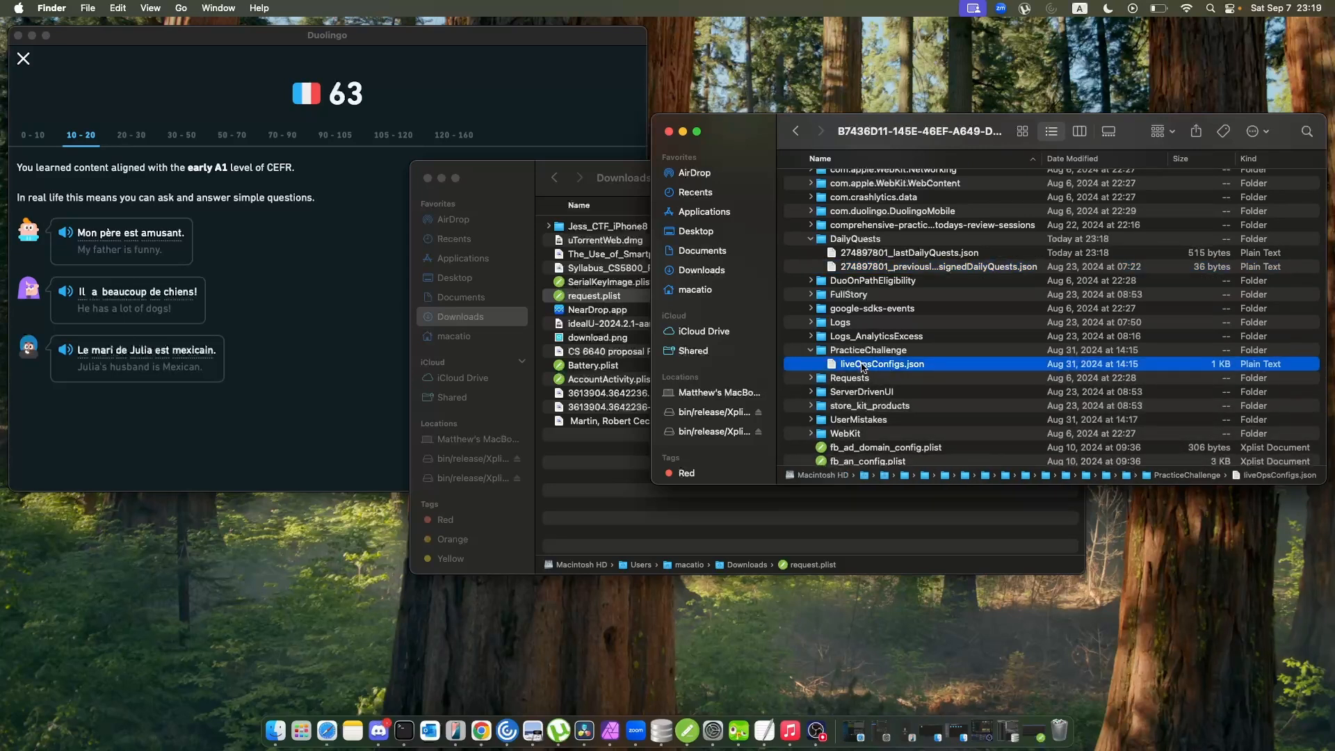
double_click(863, 364)
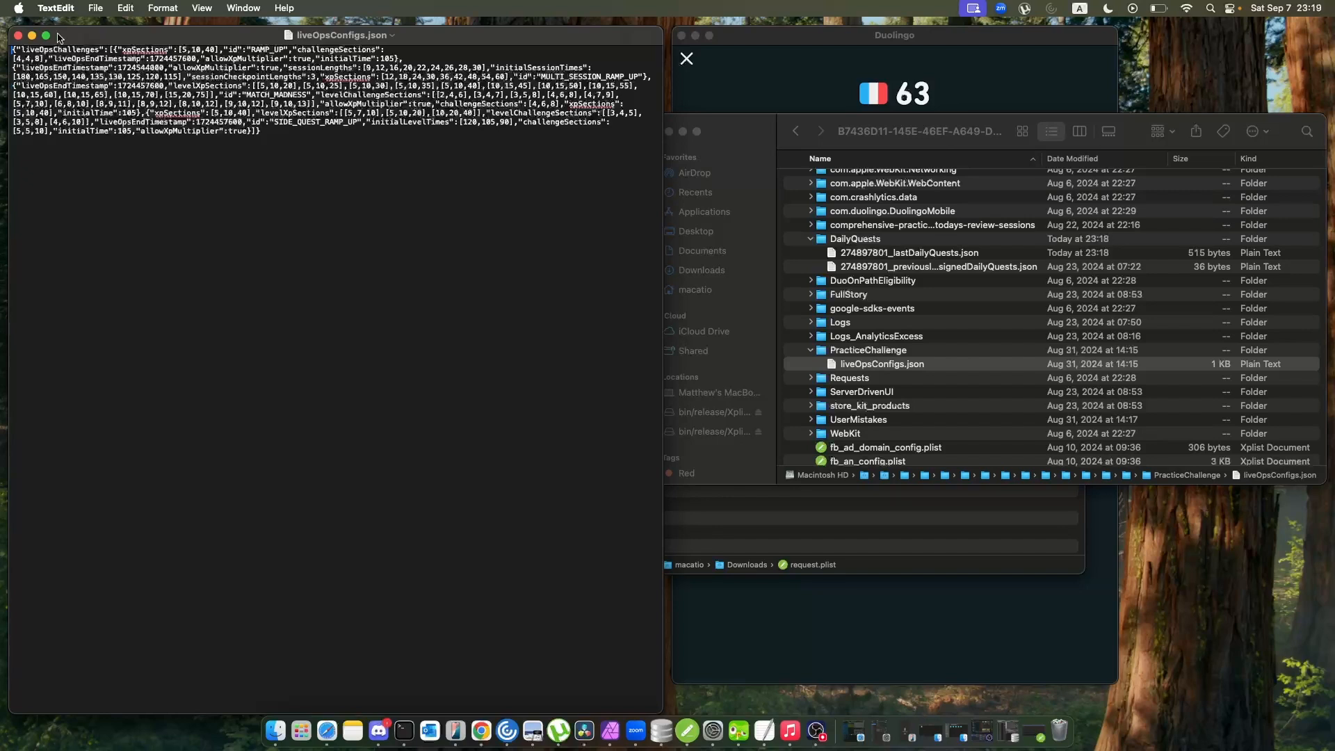
mouse_move(42, 33)
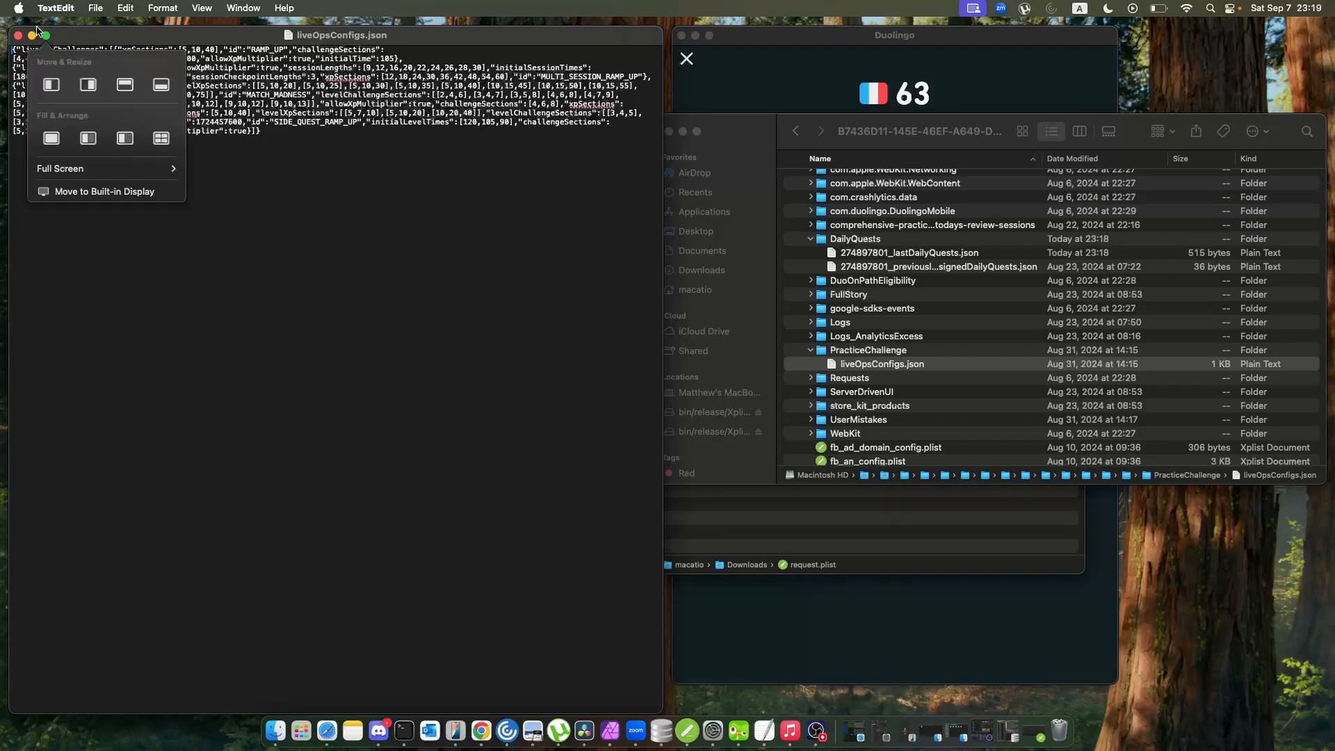
click(18, 35)
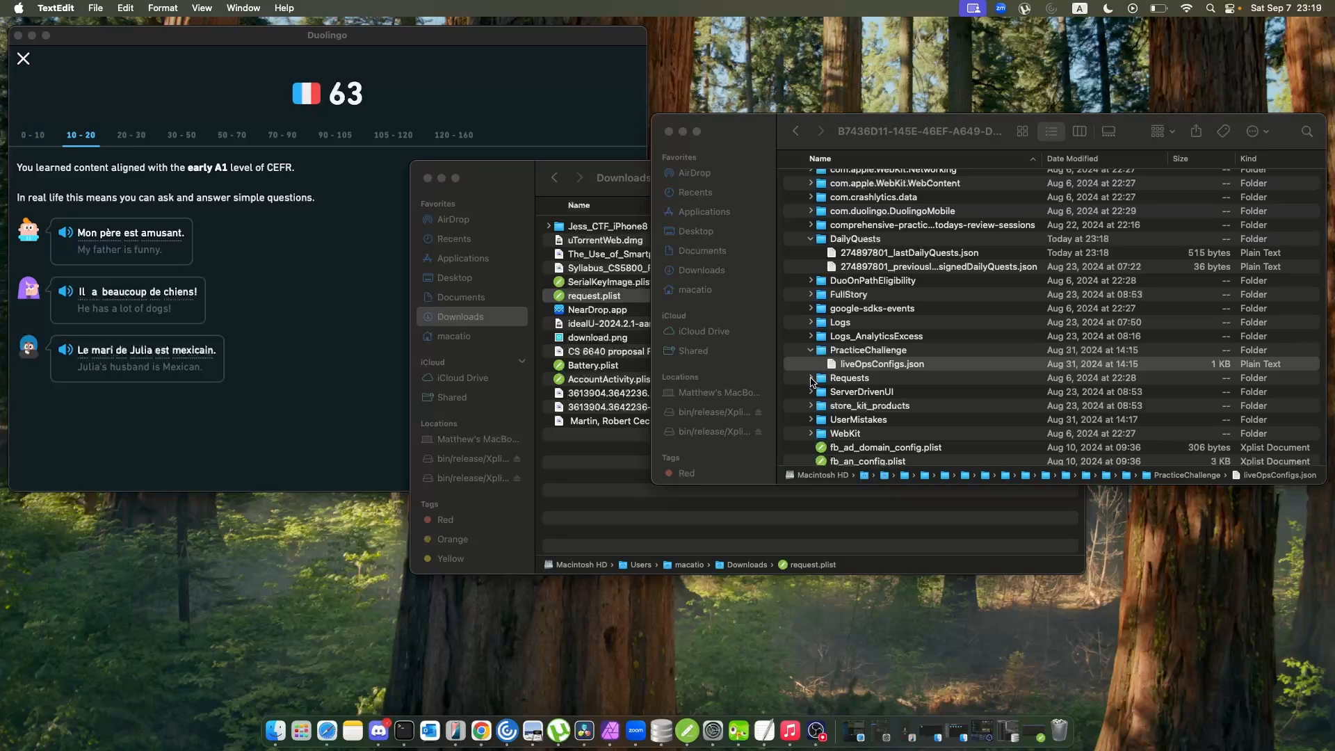
Expand the UserMistakes folder and open the Greek (EL_EN) MistakesPracticeTracker file in TextEdit with enlarged text.
click(811, 379)
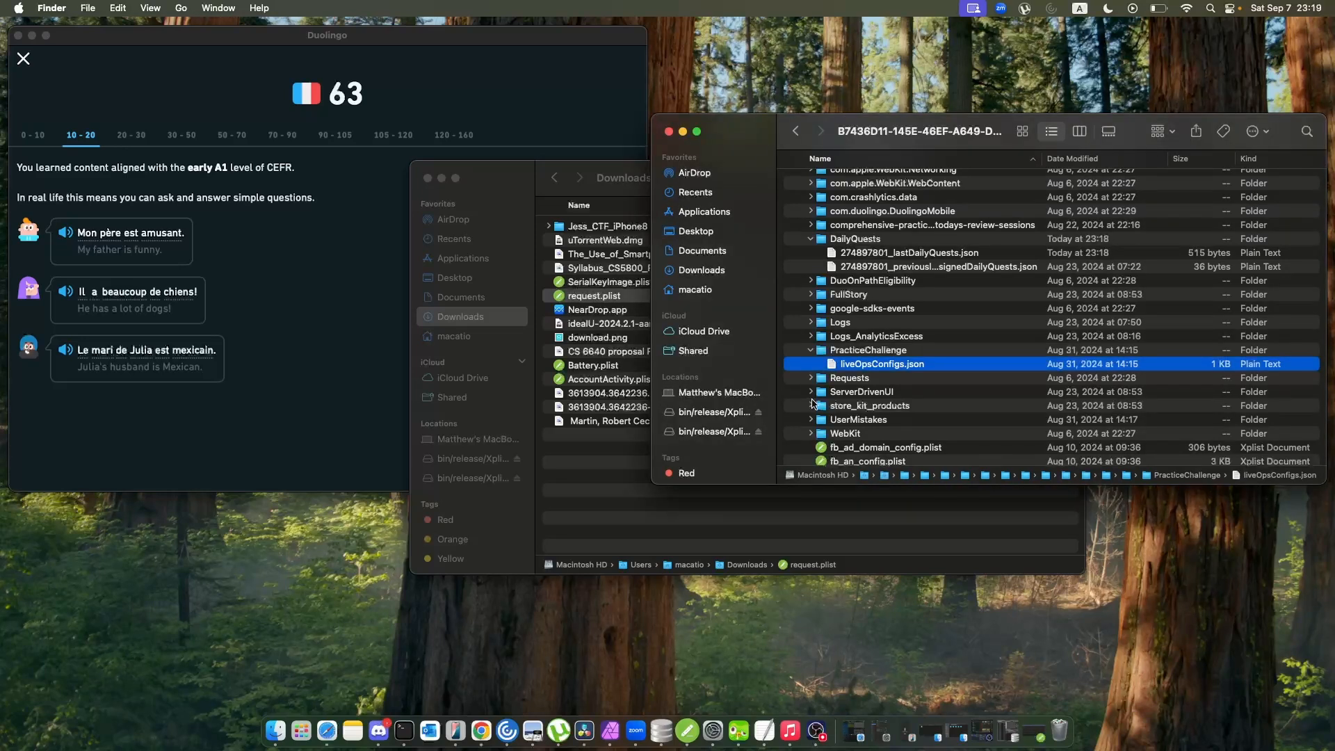
scroll(811, 379, down, 5)
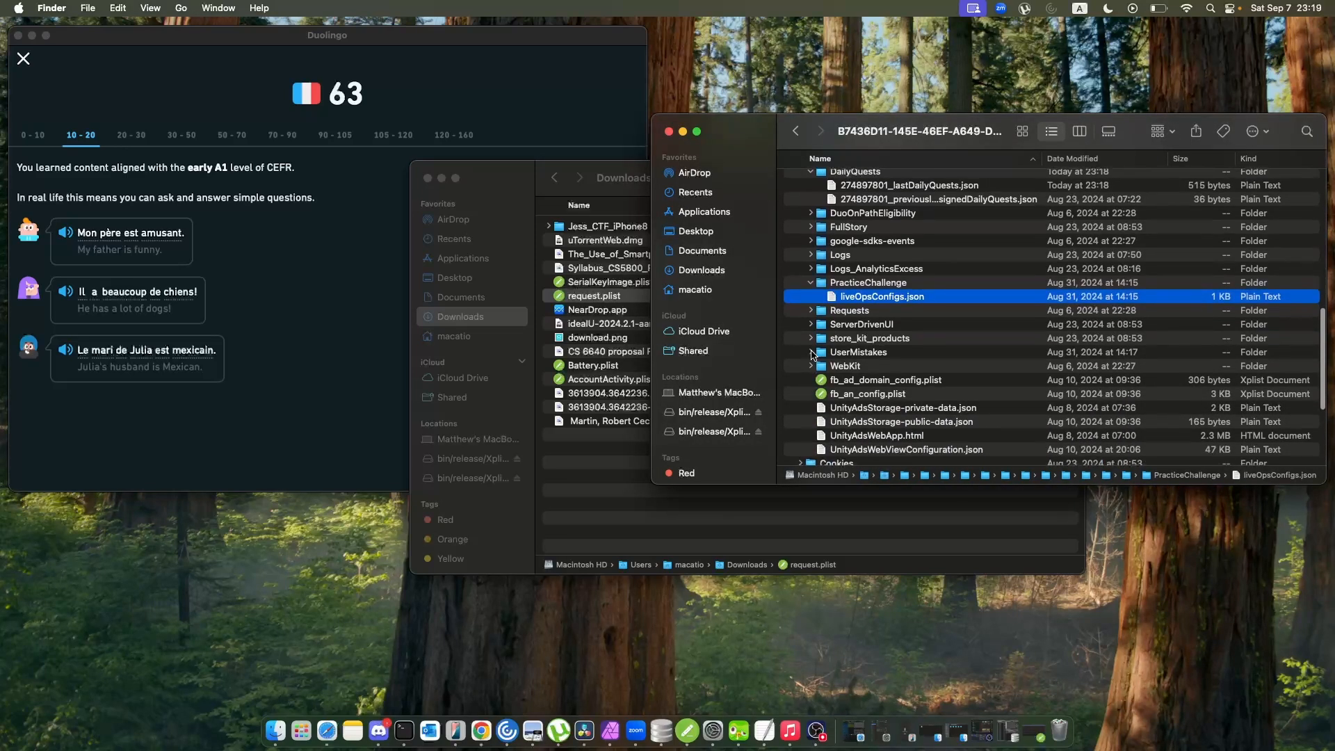
click(810, 354)
scroll(899, 387, down, 3)
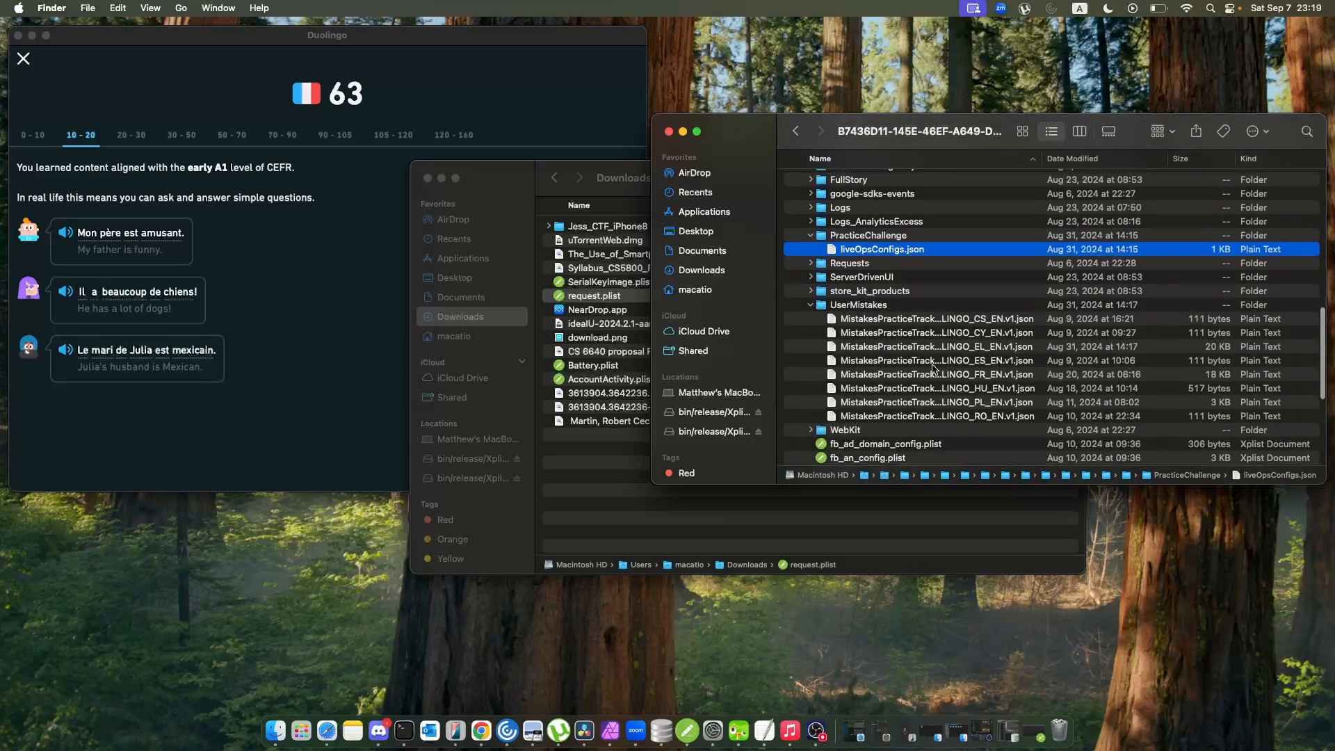
click(963, 345)
double_click(963, 346)
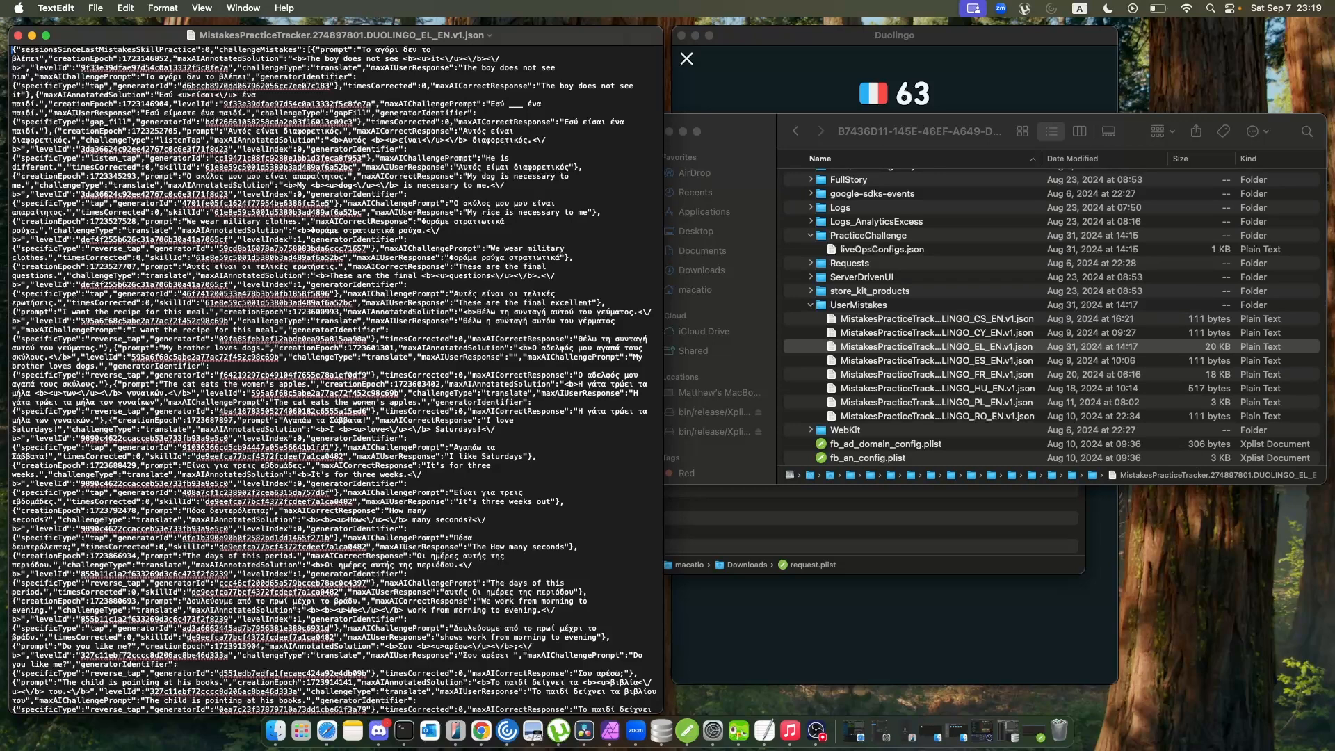
key(super+plus)
key(super+plus)
key(super+plus)
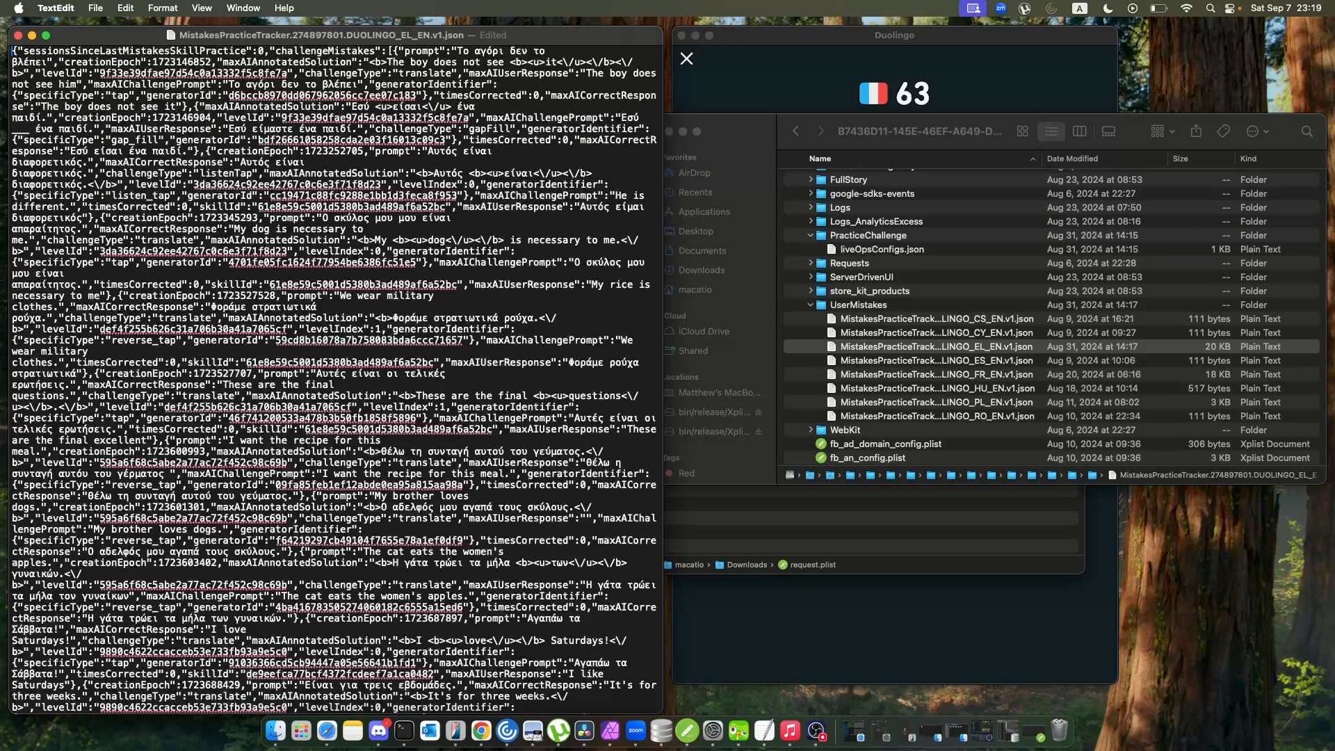
Examine the prompts, user responses and annotated solutions recorded in the Greek mistakes file, then close it.
scroll(450, 290, down, 2)
scroll(450, 290, up, 3)
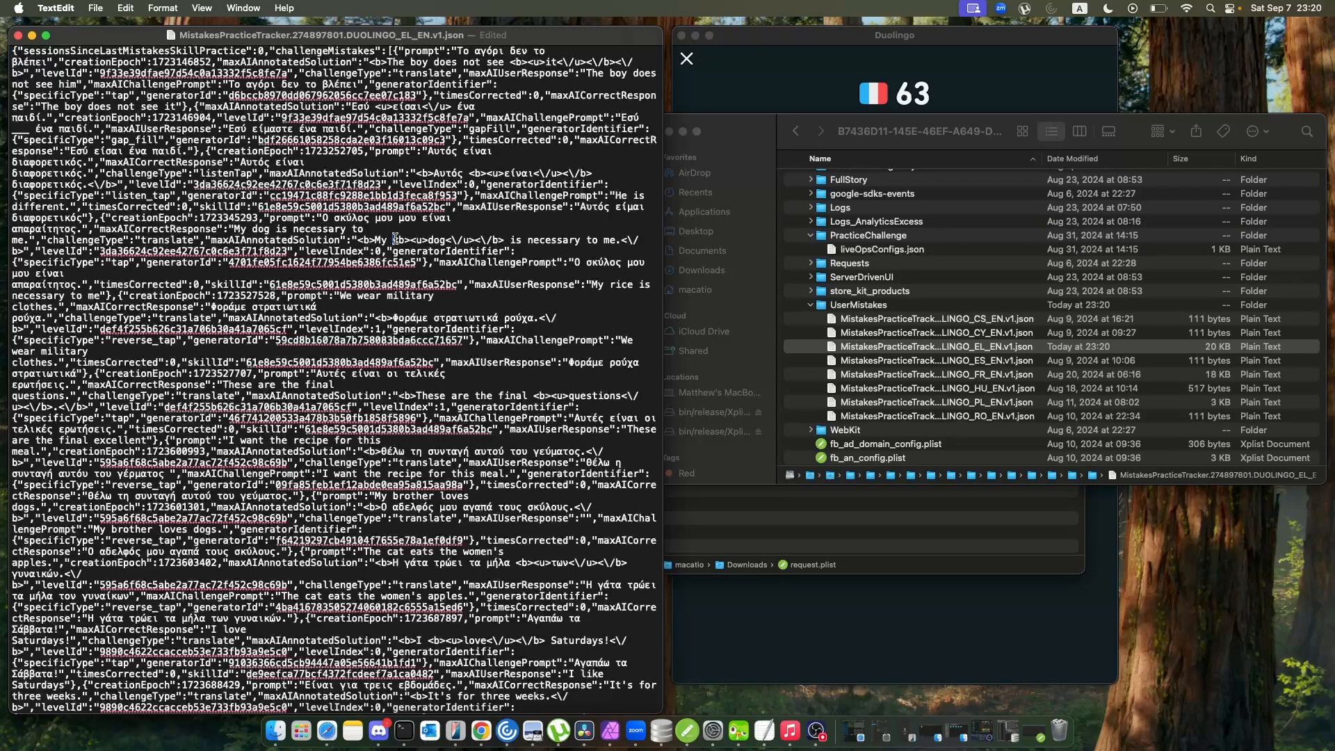
drag(393, 240, 505, 239)
scroll(450, 397, down, 20)
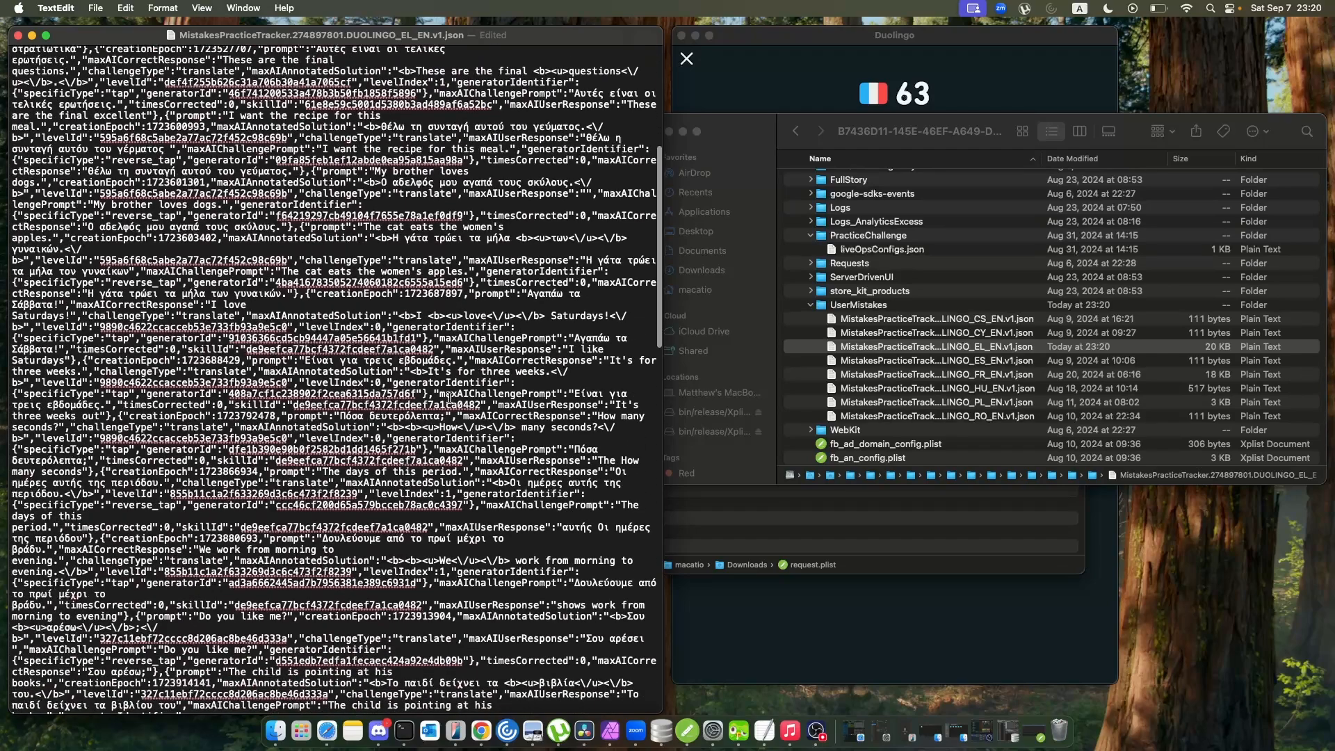
scroll(449, 397, up, 5)
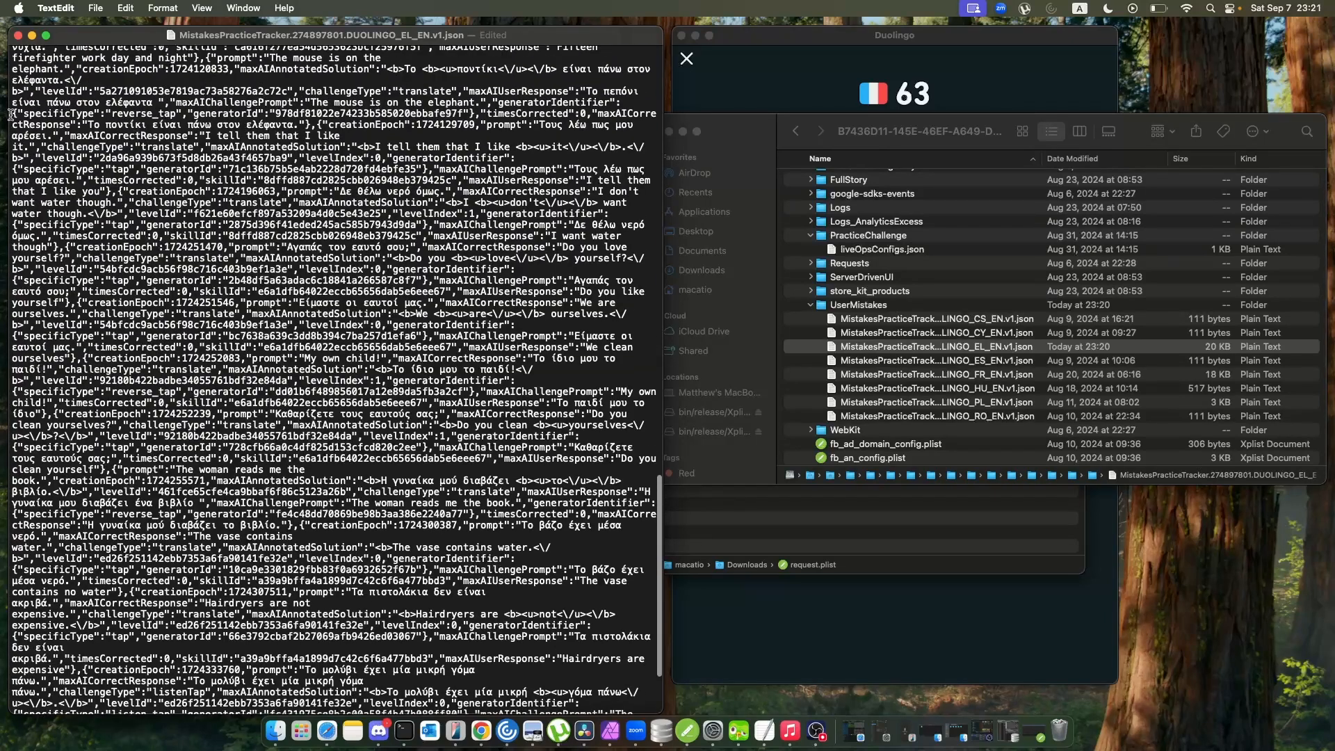
click(17, 35)
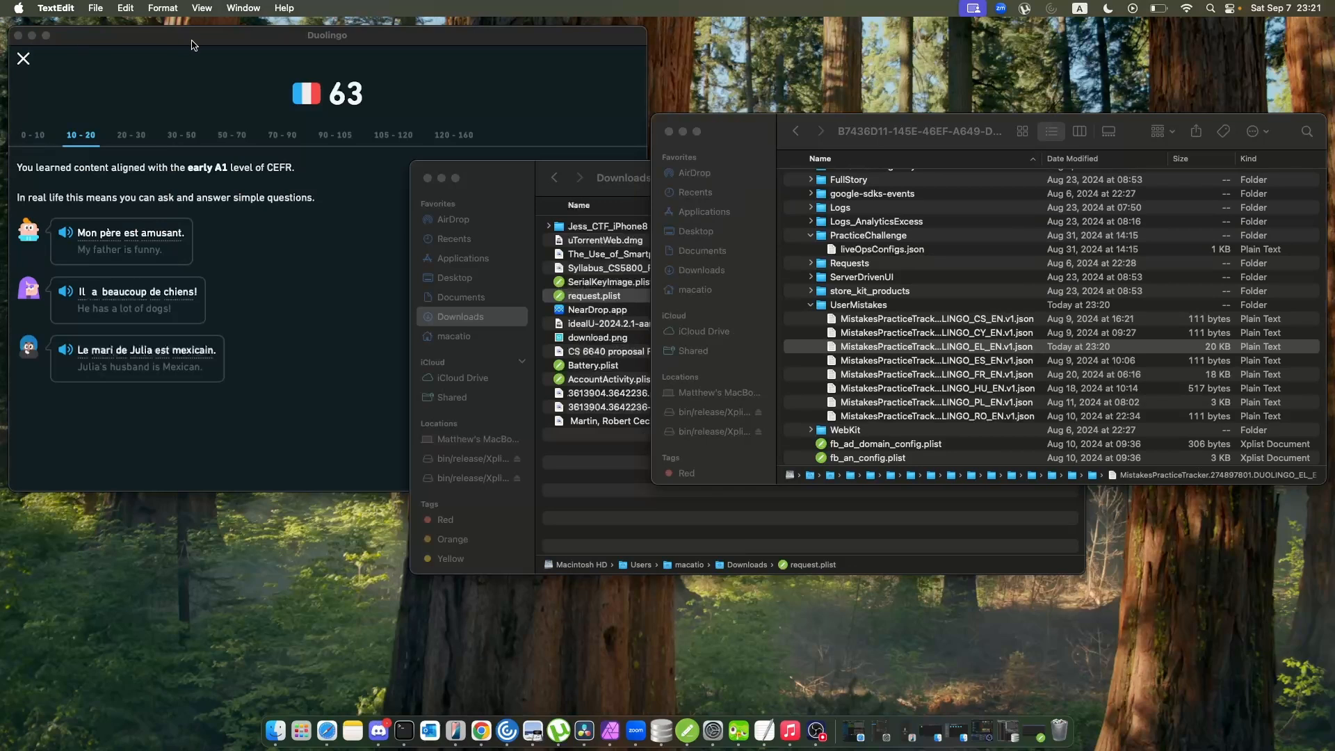
Check the Spanish (ES_EN) mistakes file and close it, then open the French (FR_EN) one with enlarged text.
double_click(972, 365)
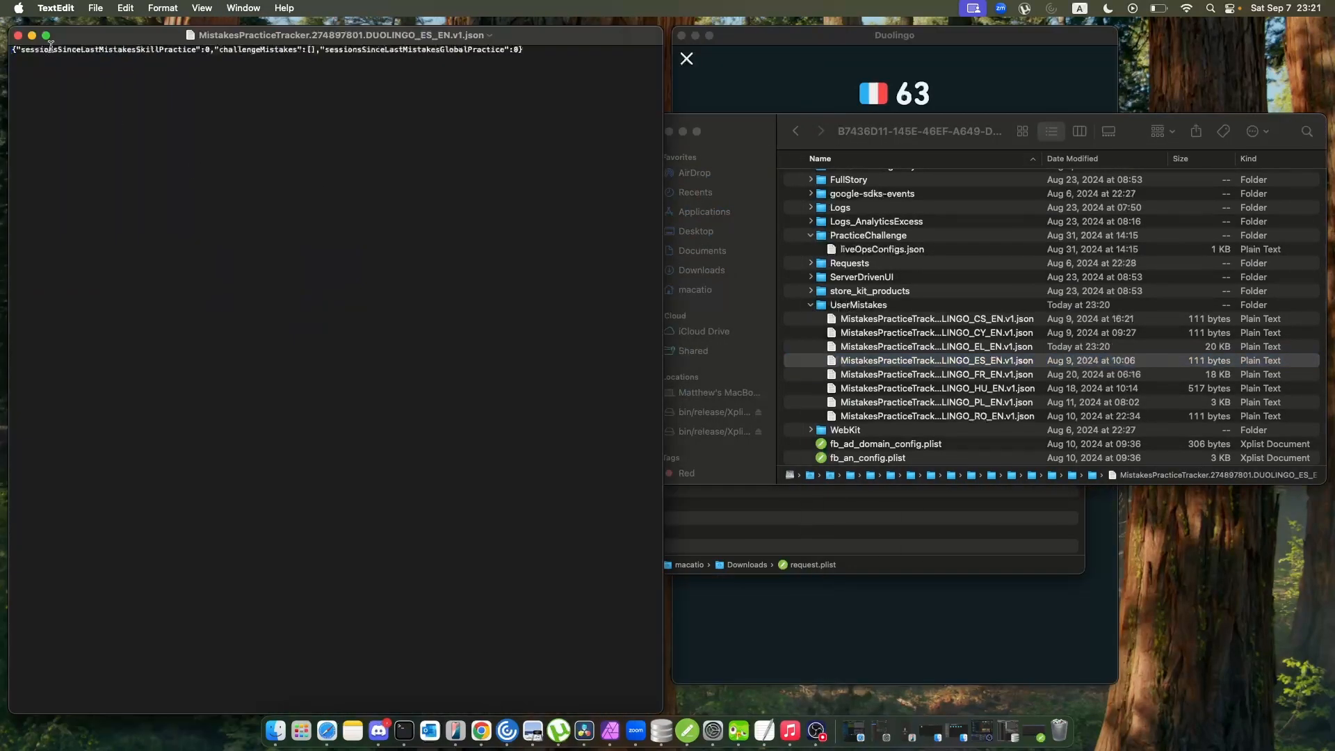
click(18, 35)
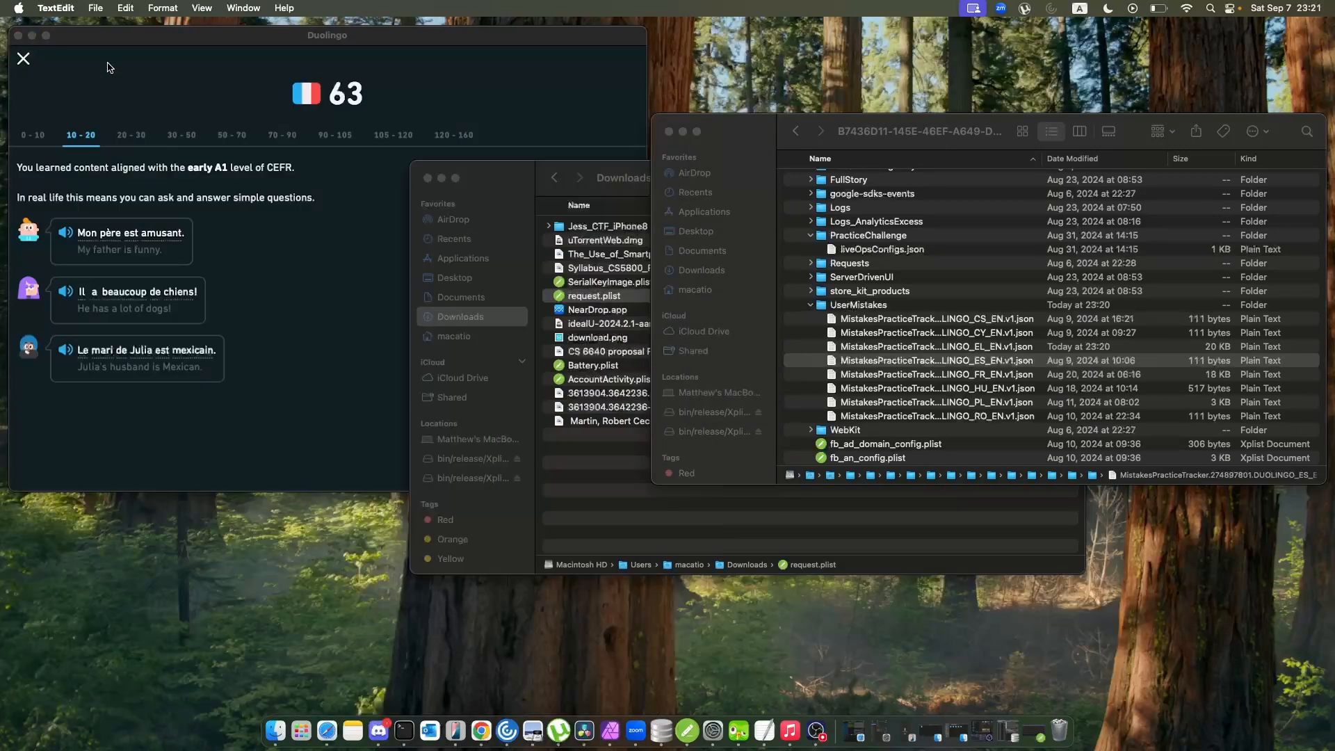
click(981, 367)
click(982, 375)
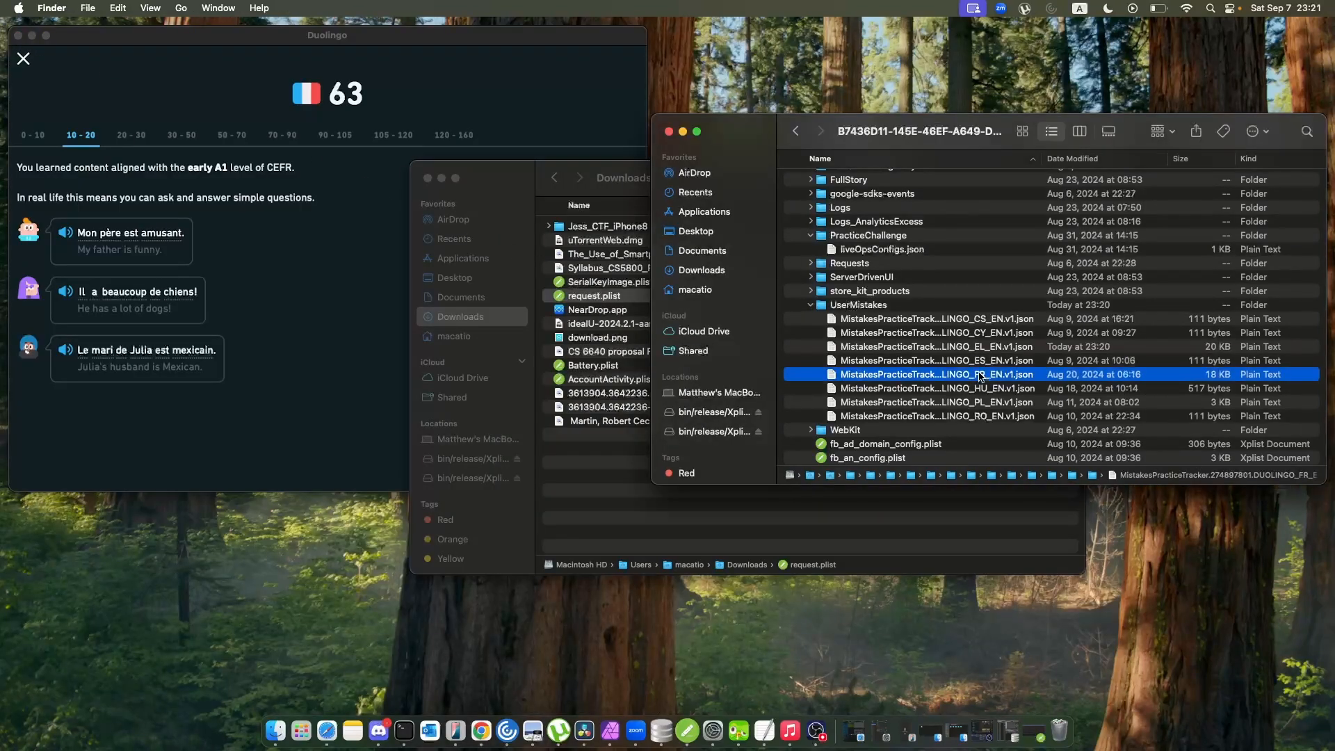
double_click(982, 375)
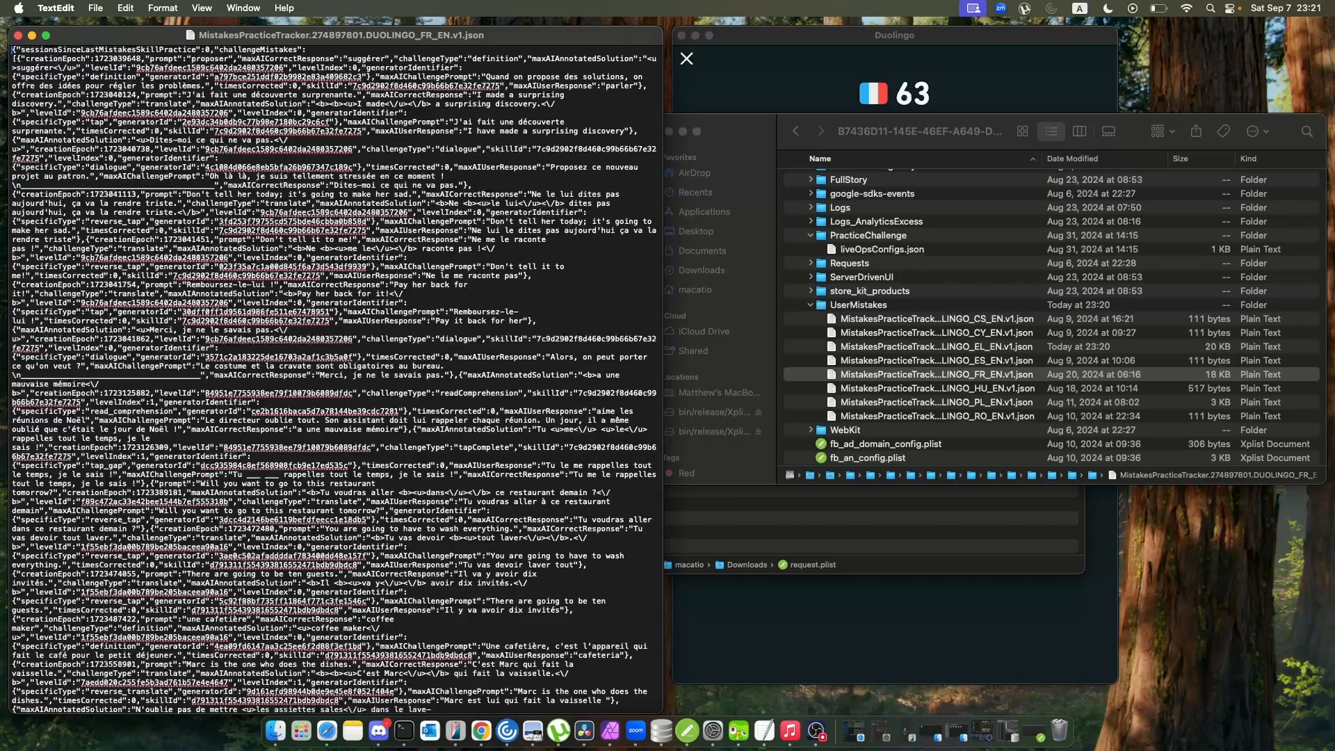
key(super+plus)
key(super+plus)
key(super+plus)
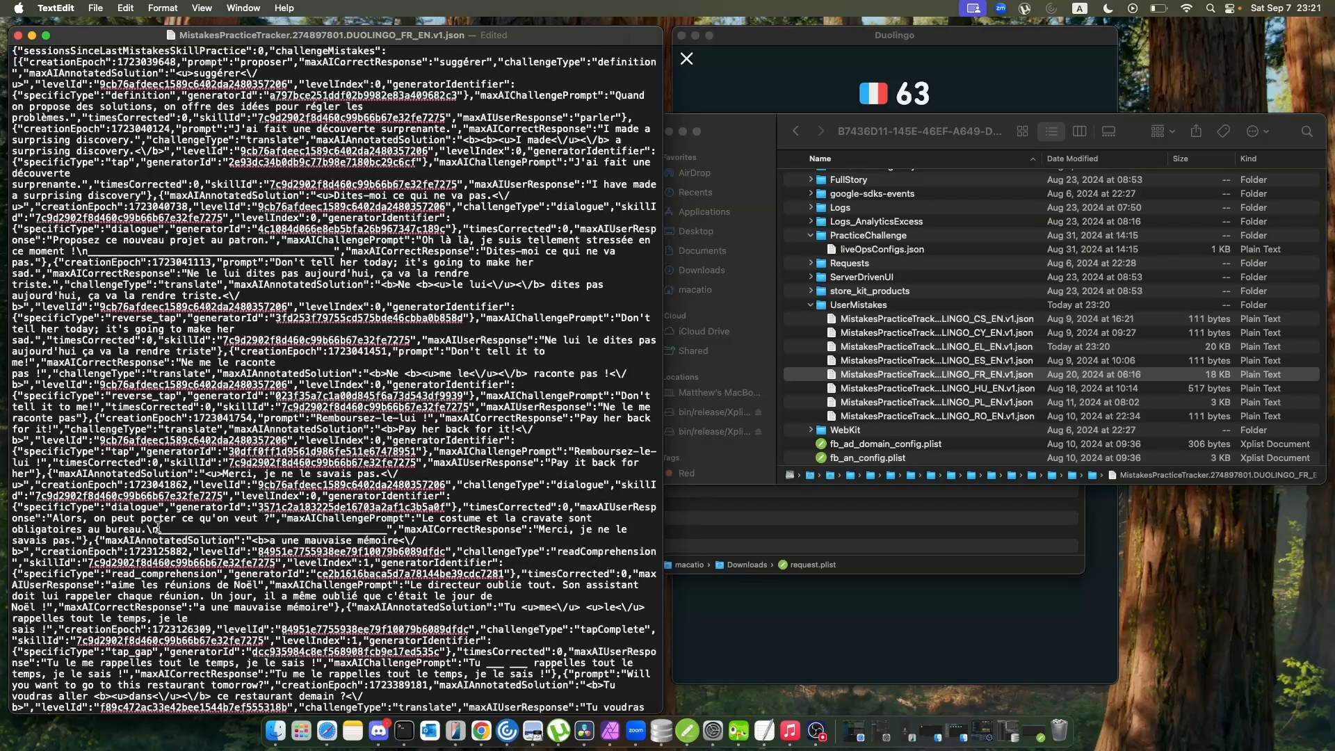
Examine the French mistakes file, highlighting the blank in the dialogue challenge prompt, then close the file.
drag(158, 529, 385, 534)
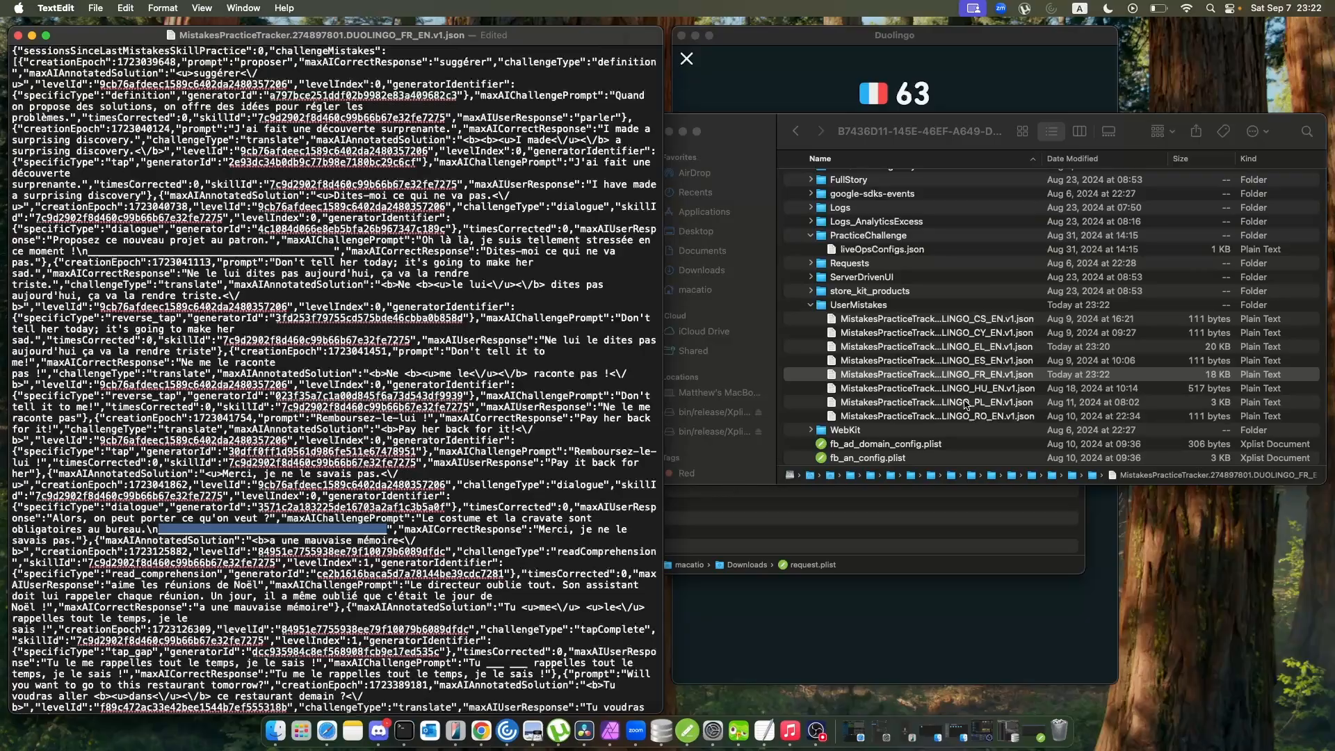
scroll(482, 391, down, 10)
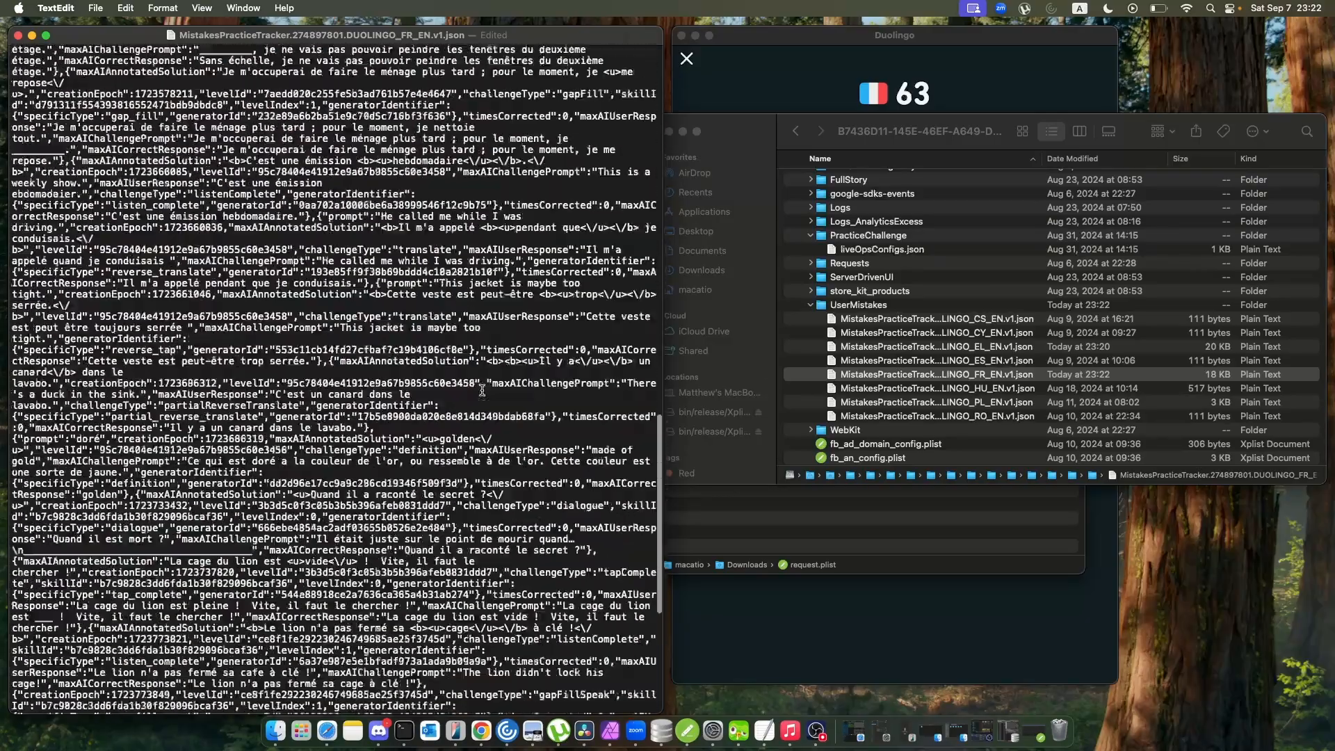
scroll(482, 391, up, 15)
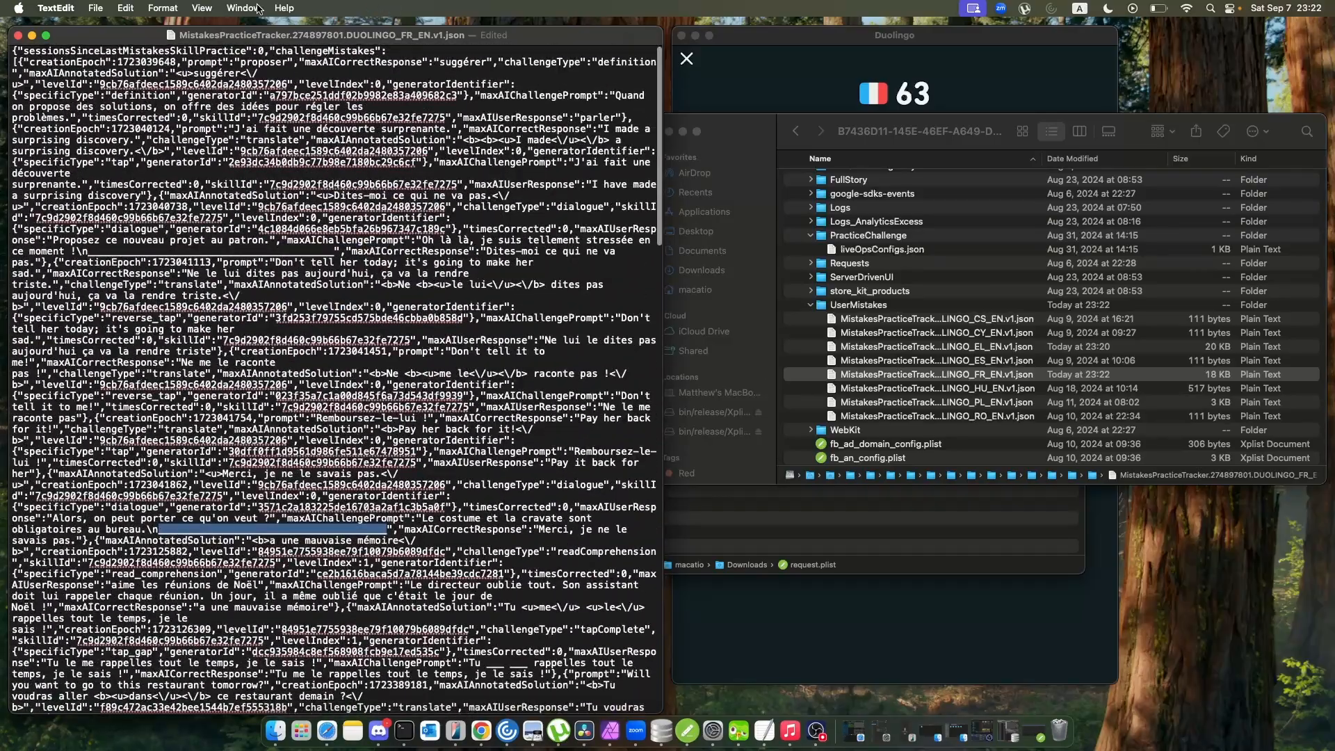
click(18, 34)
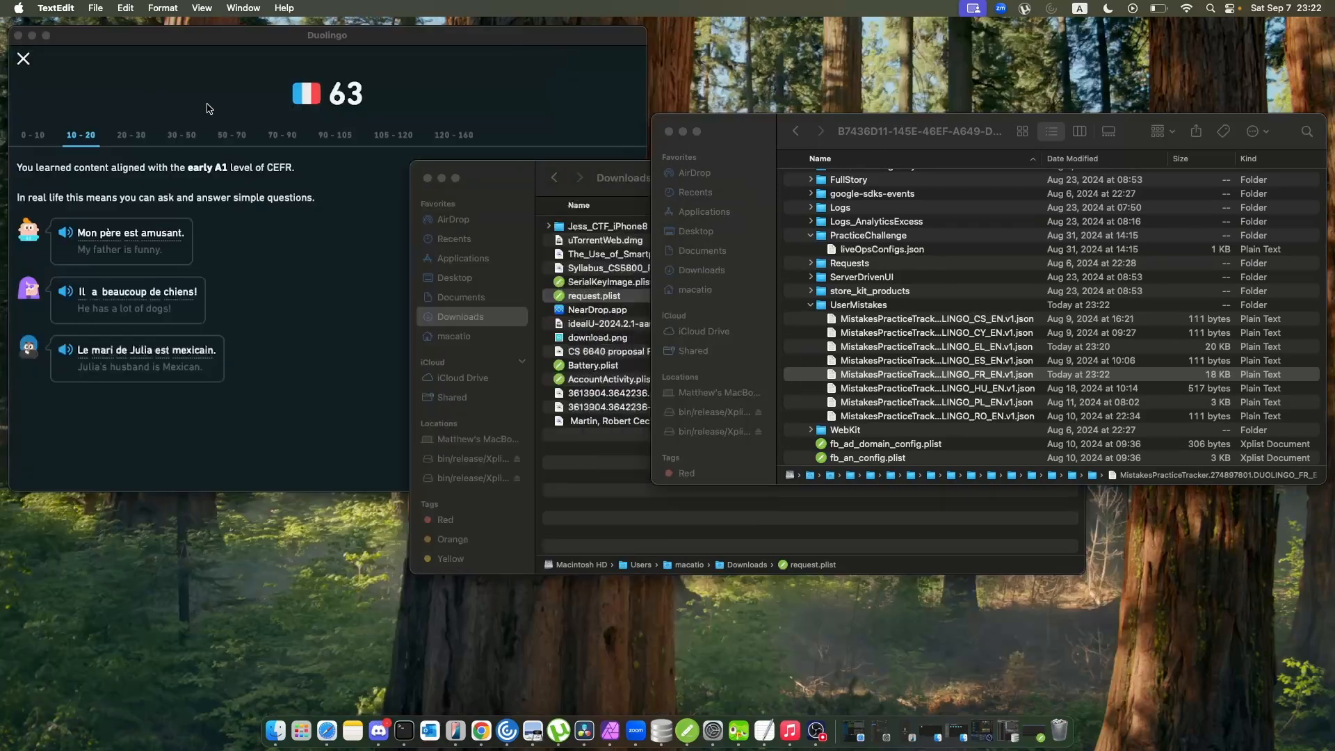
Check the contents of the Grading, Cookies and LanguageModeling folders in Library, collapsing Cookies and LanguageModeling again.
scroll(981, 376, down, 5)
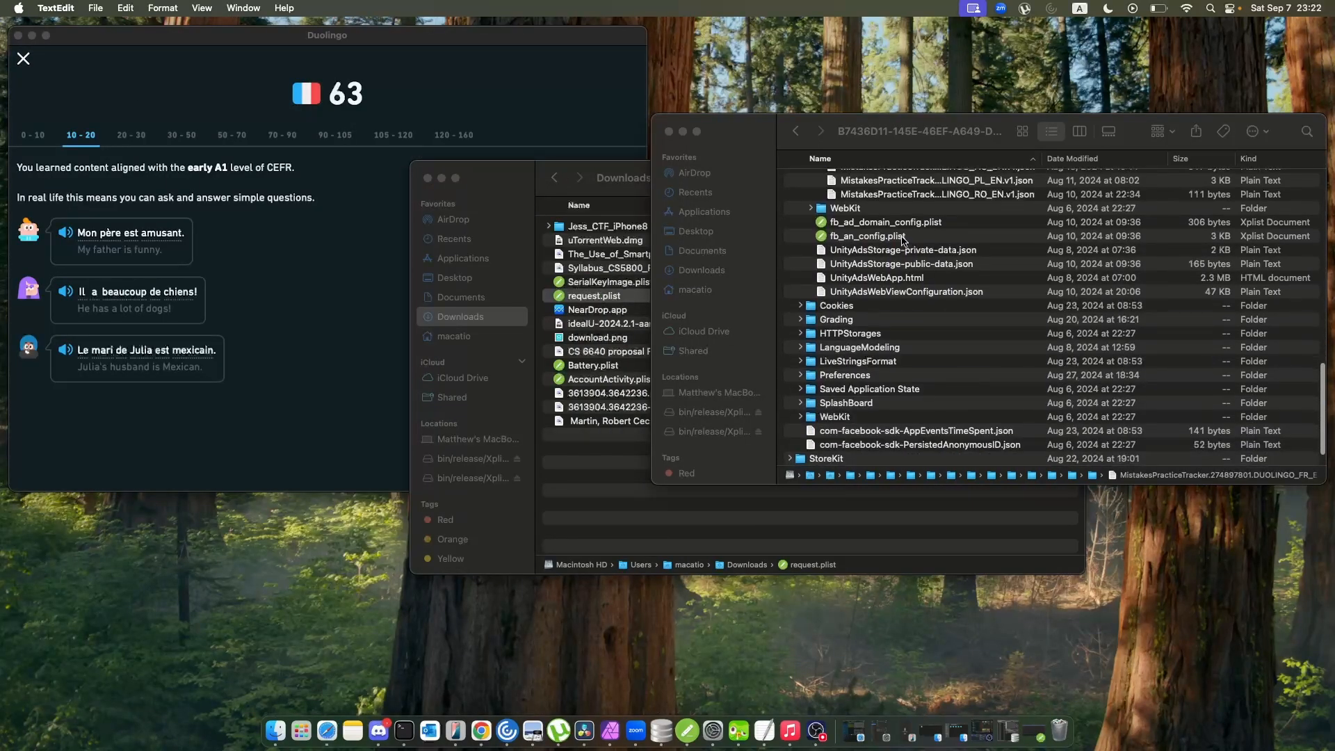
click(903, 239)
scroll(916, 289, down, 2)
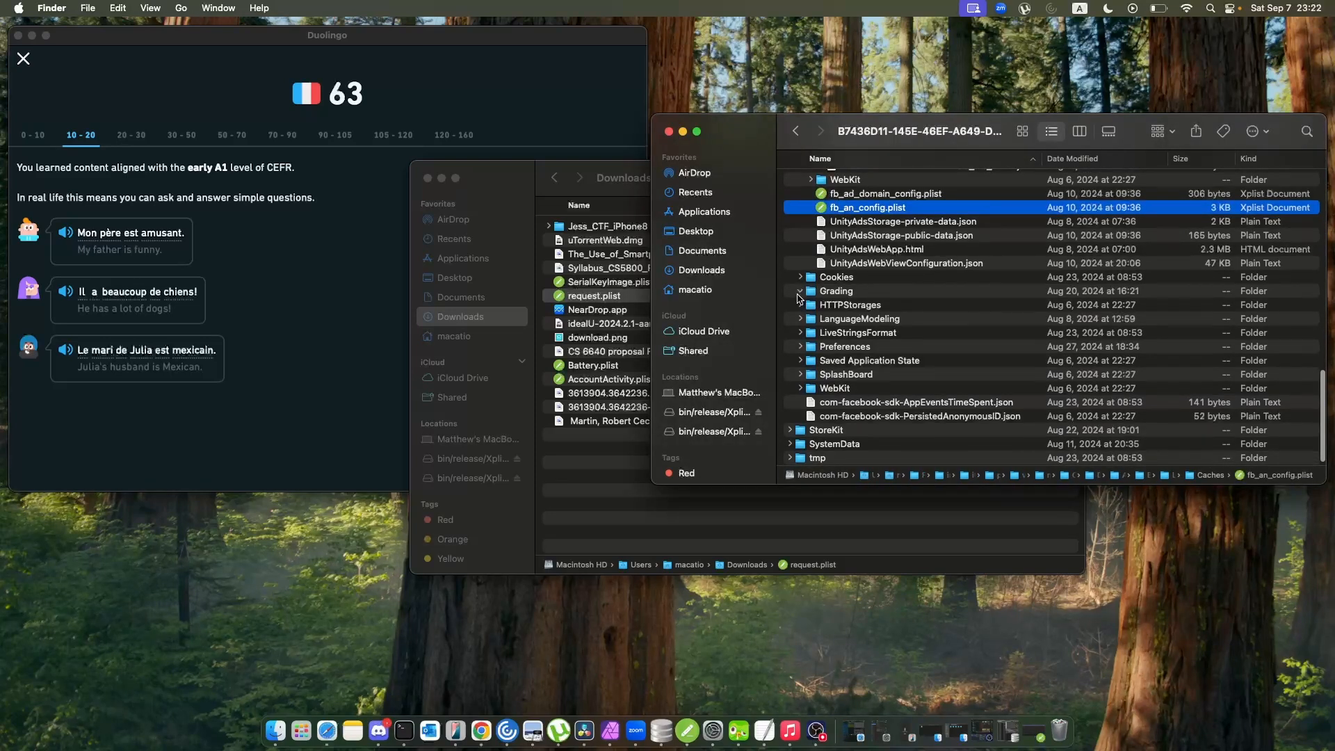
click(800, 291)
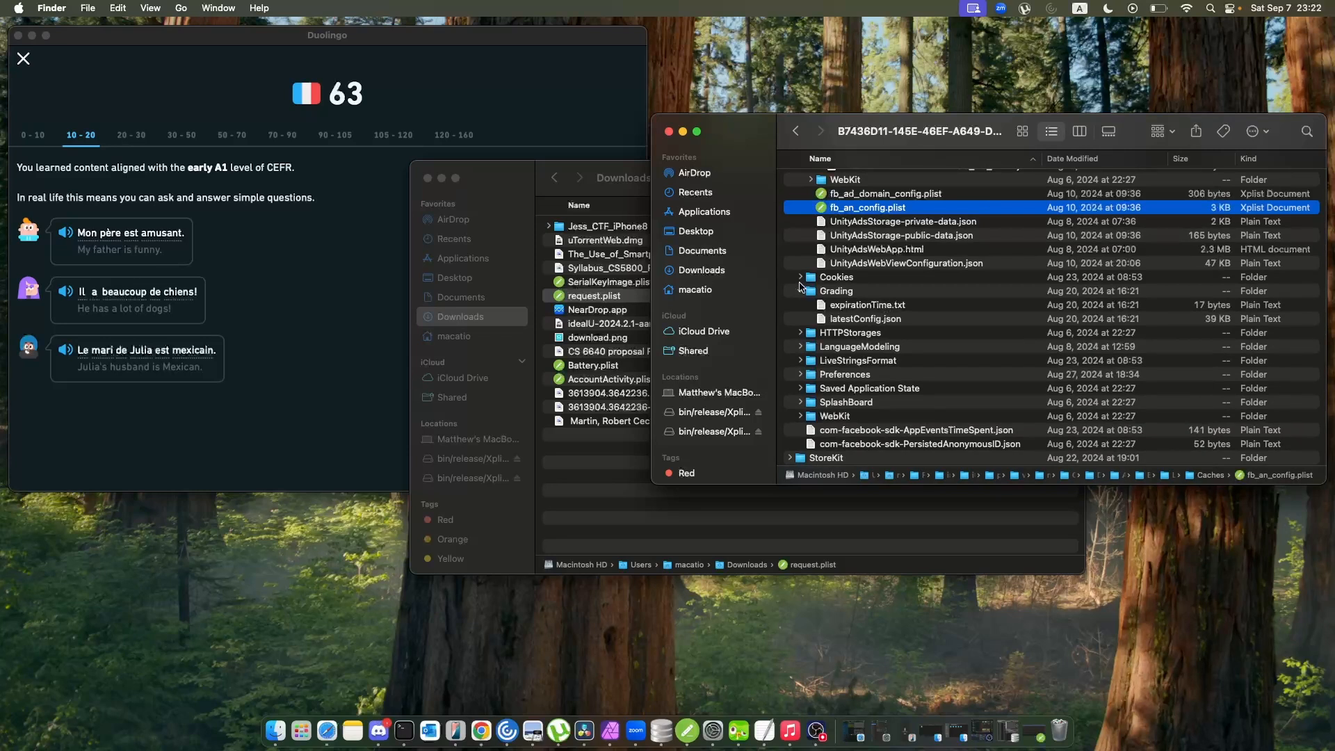
click(801, 277)
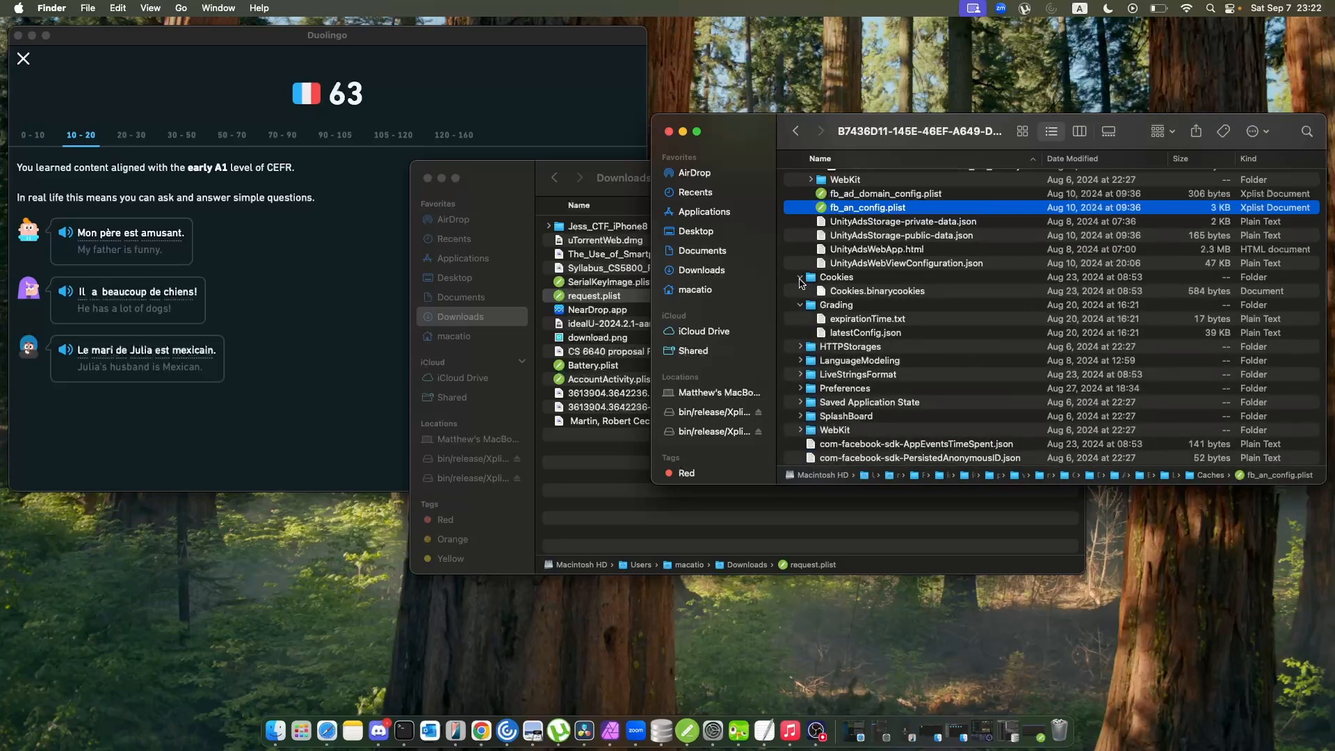
click(801, 278)
scroll(802, 321, down, 2)
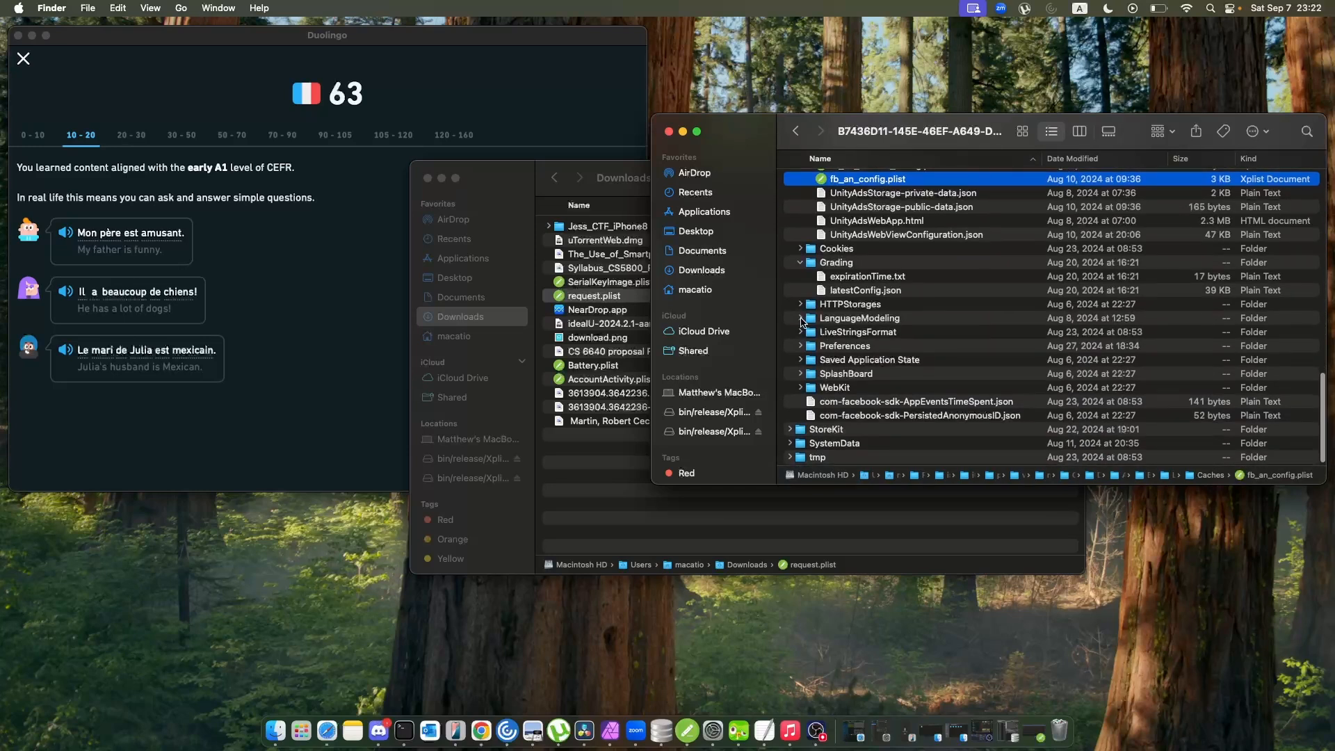
click(800, 318)
click(801, 319)
Expand the Preferences folder in Library, look through its plist files, and open feed-state.plist in Xplist.
click(800, 340)
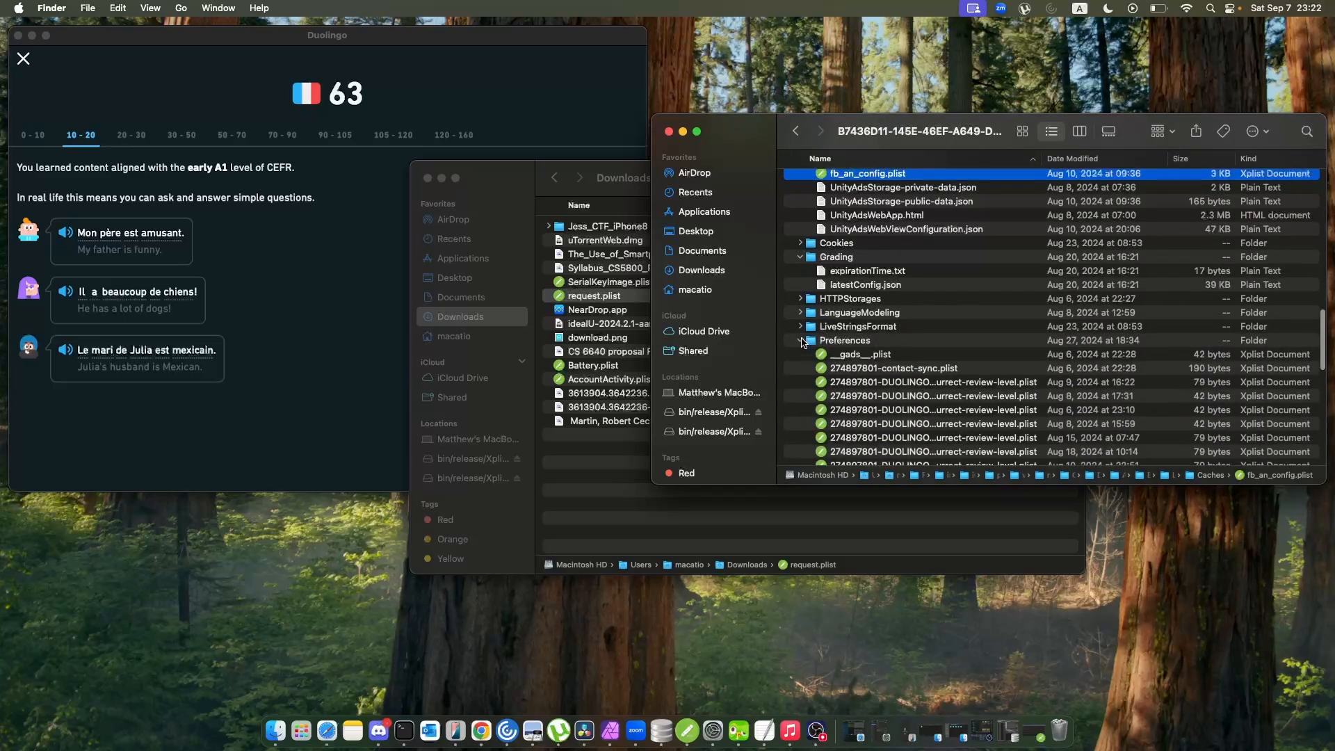
scroll(803, 342, down, 3)
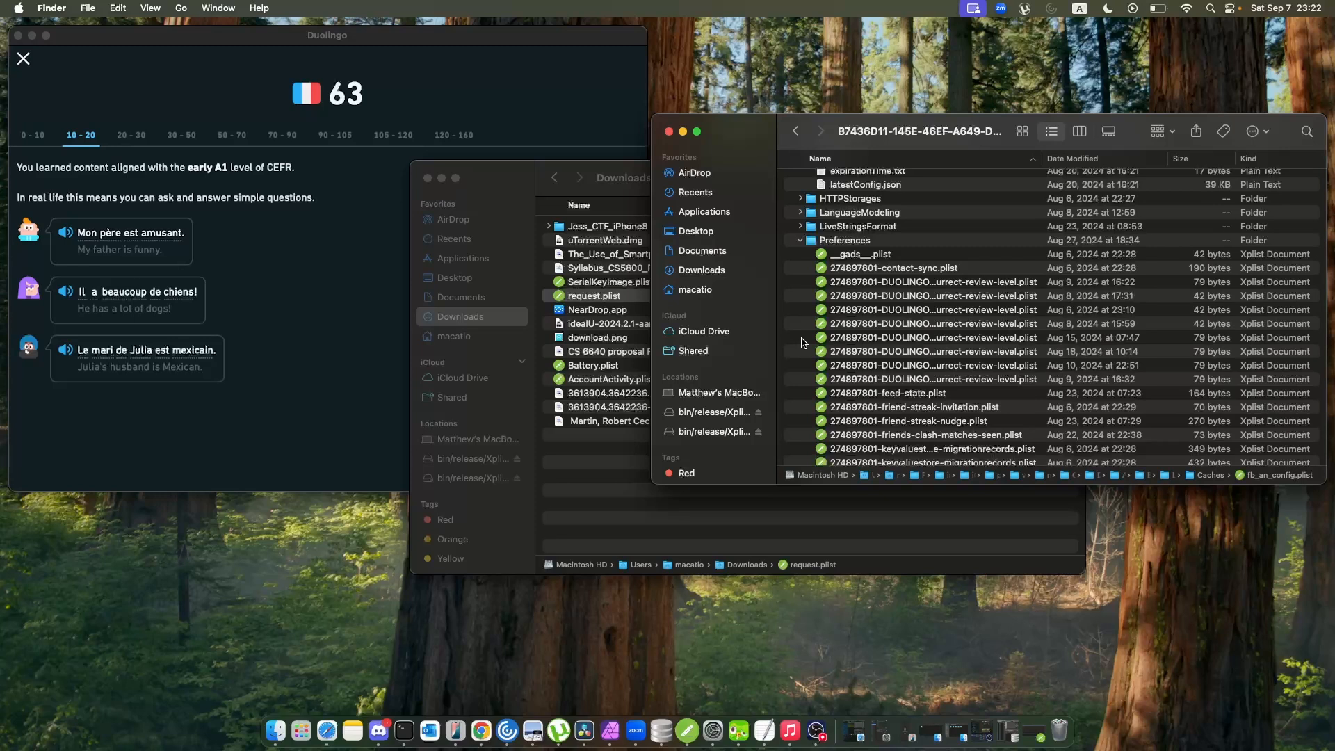
scroll(897, 368, down, 3)
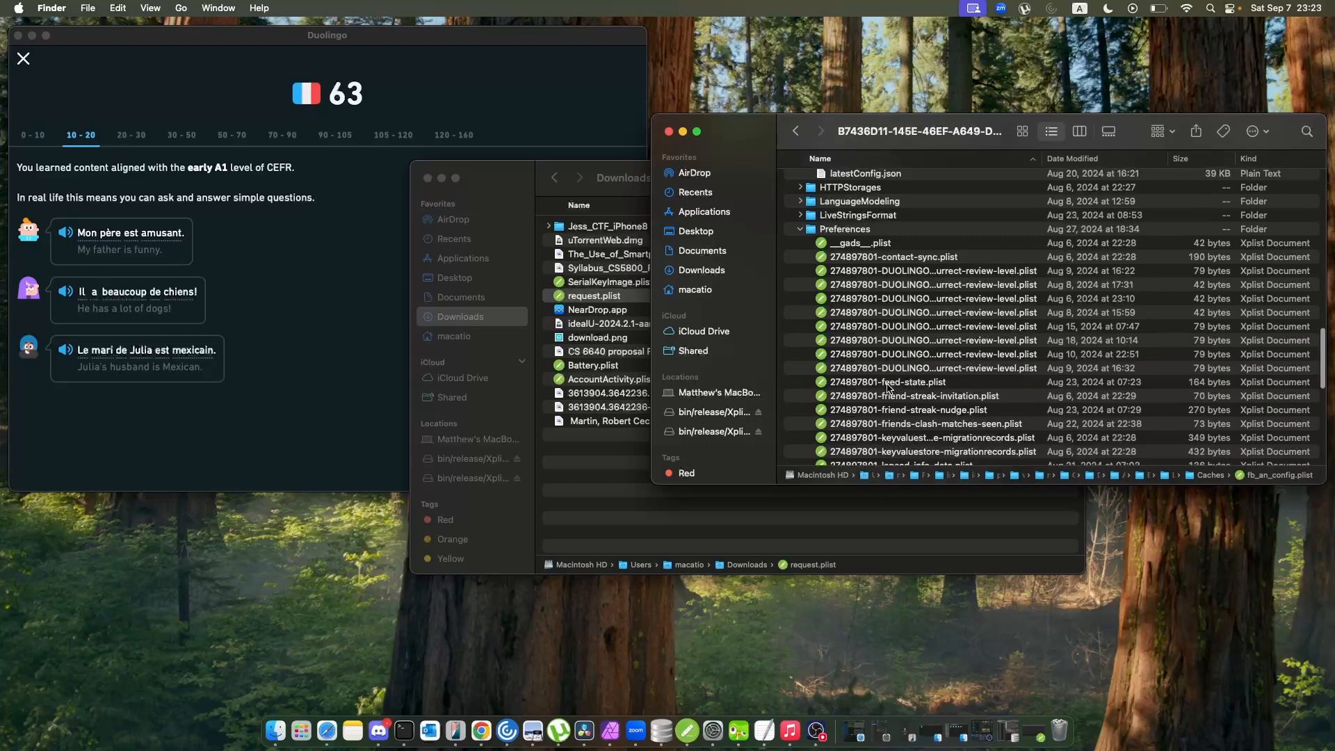
click(917, 341)
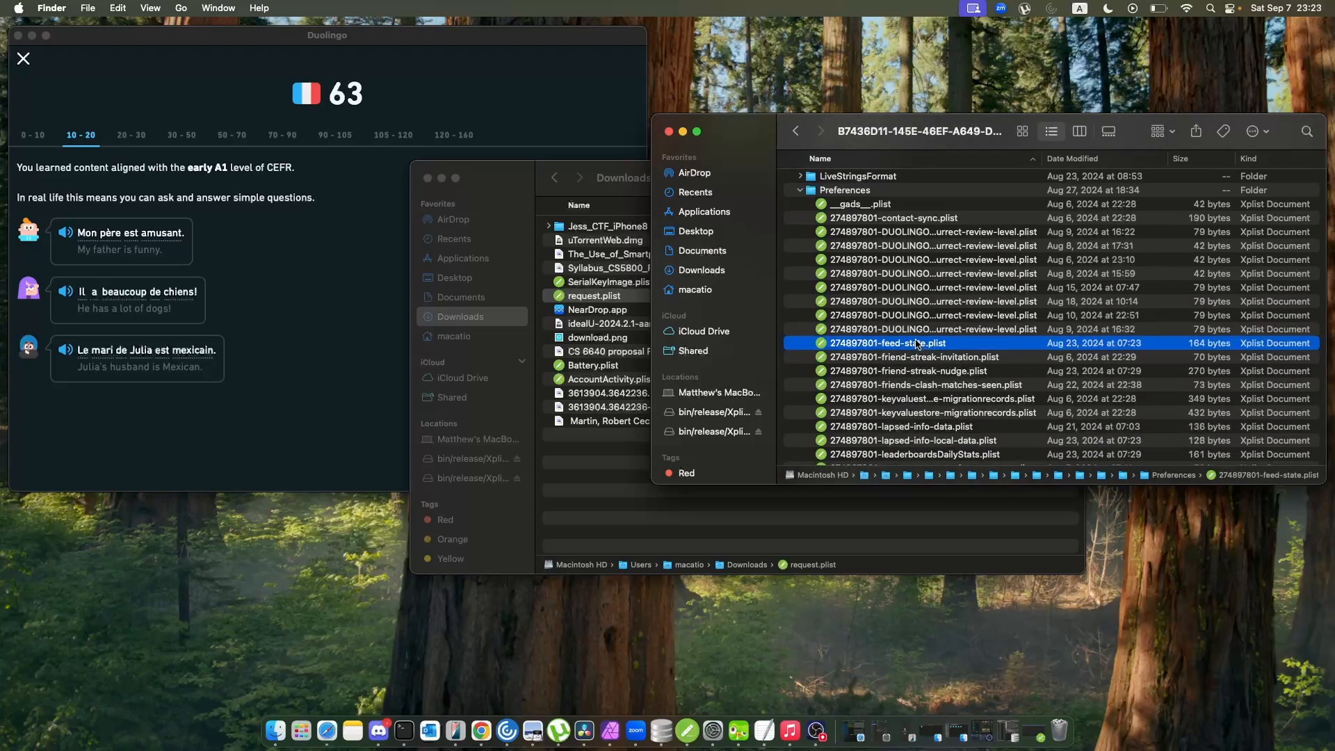
double_click(916, 342)
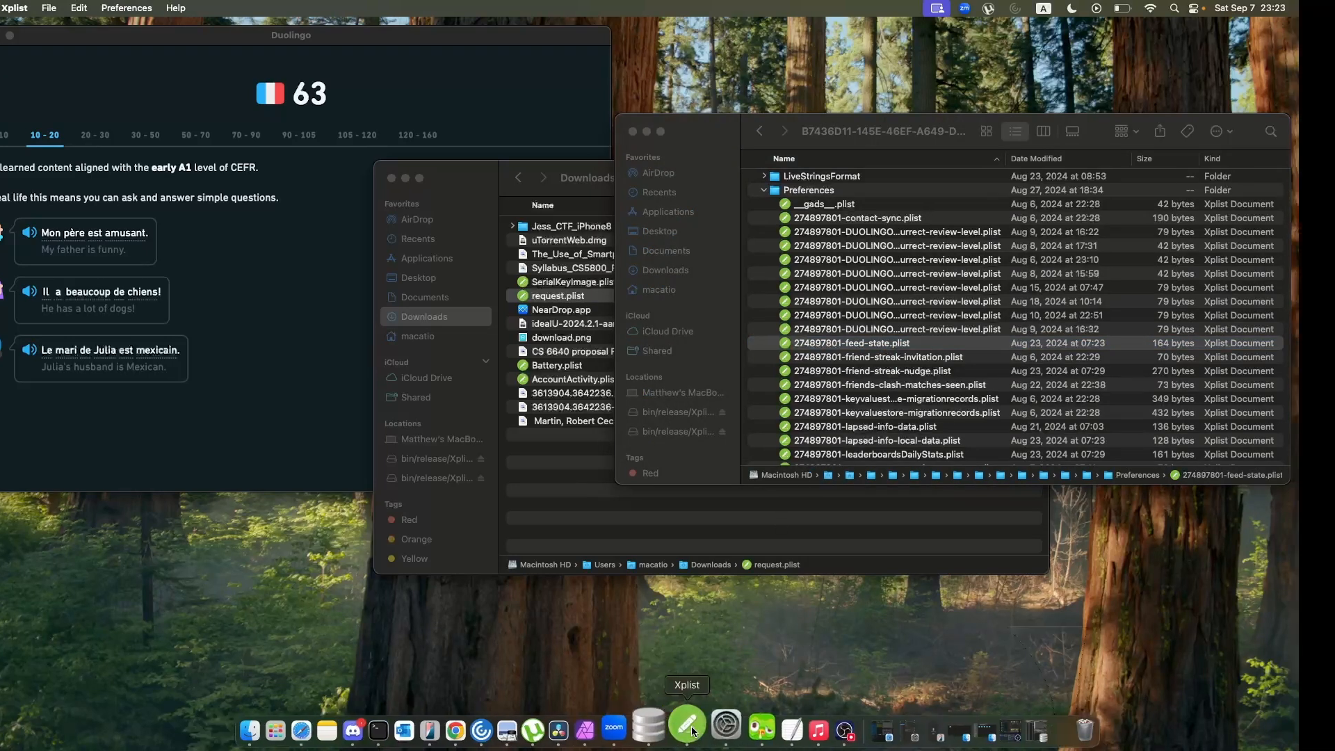
Switch to Xplist and close the com plists plus AccountActivity, SerialKeyImage, request and Battery, keeping RoleUserMigration and BackupSystemAppInstallState open.
click(693, 730)
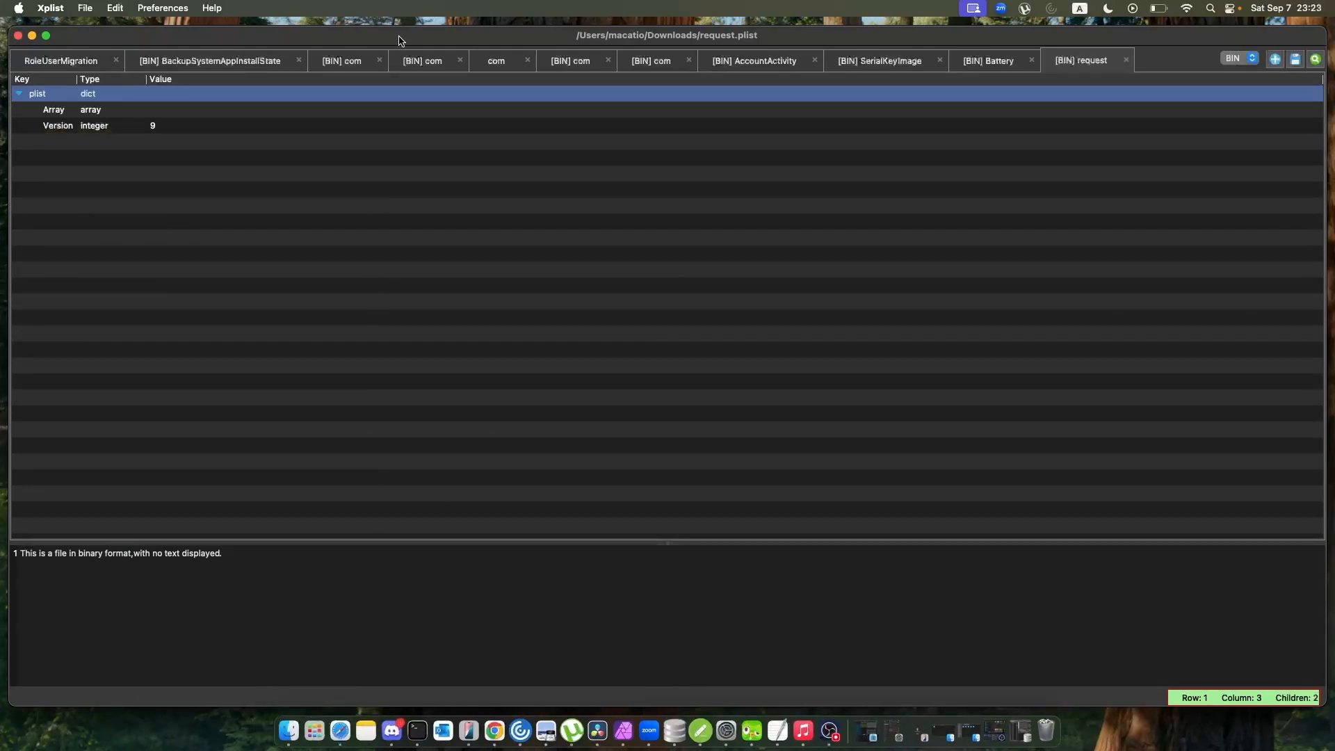
click(380, 62)
click(380, 63)
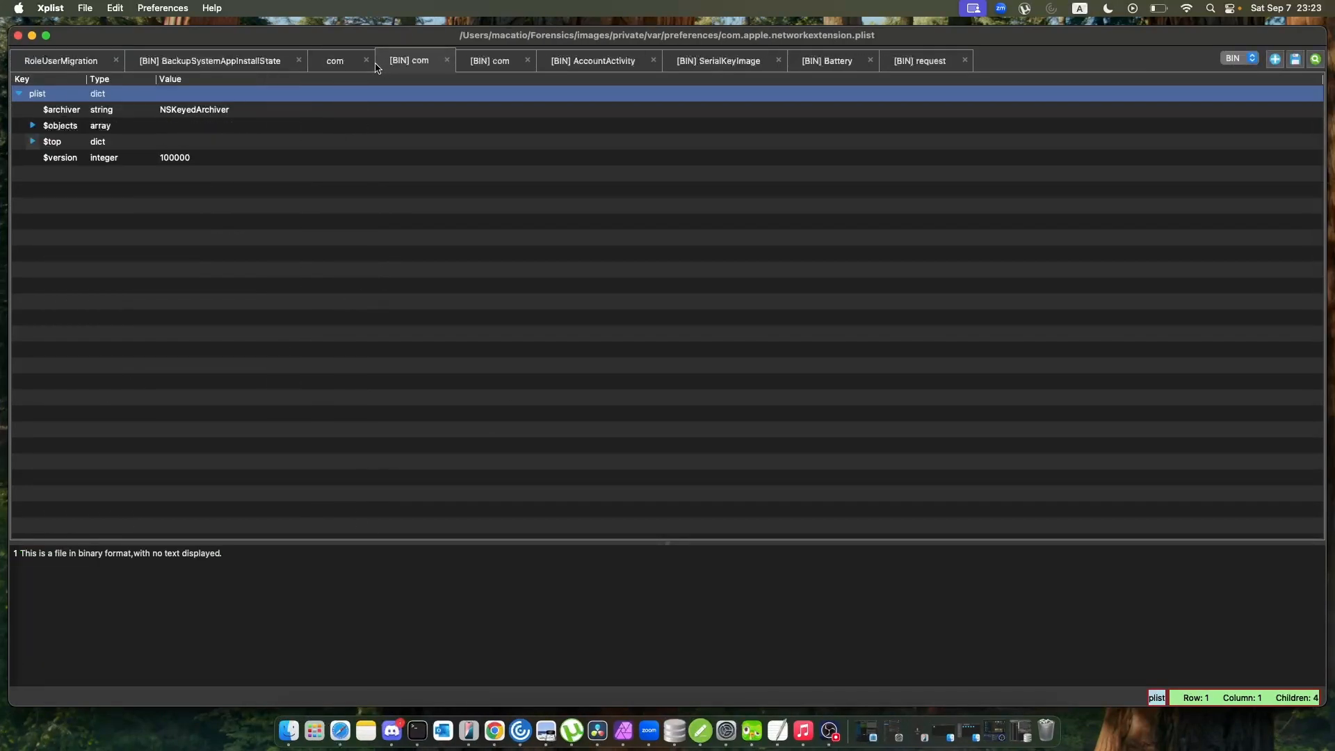
click(370, 62)
click(380, 62)
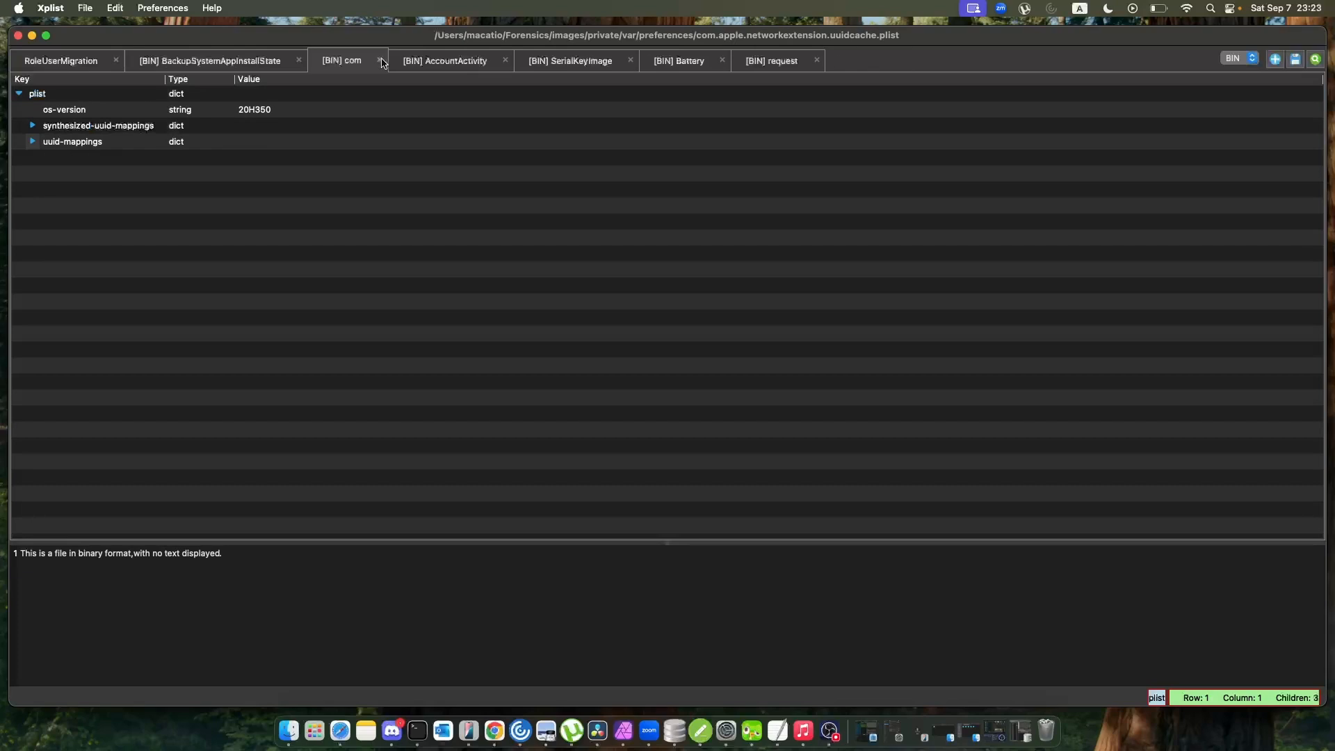
click(380, 63)
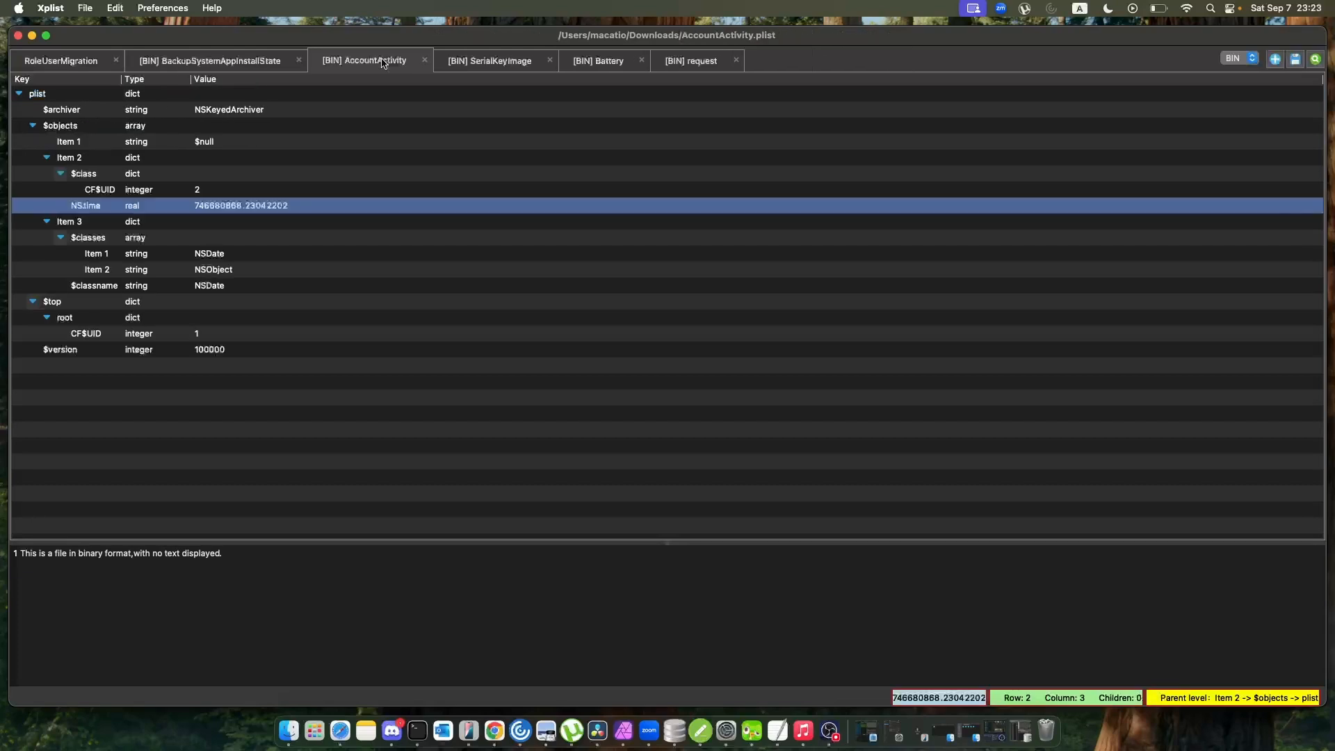
click(425, 61)
click(425, 60)
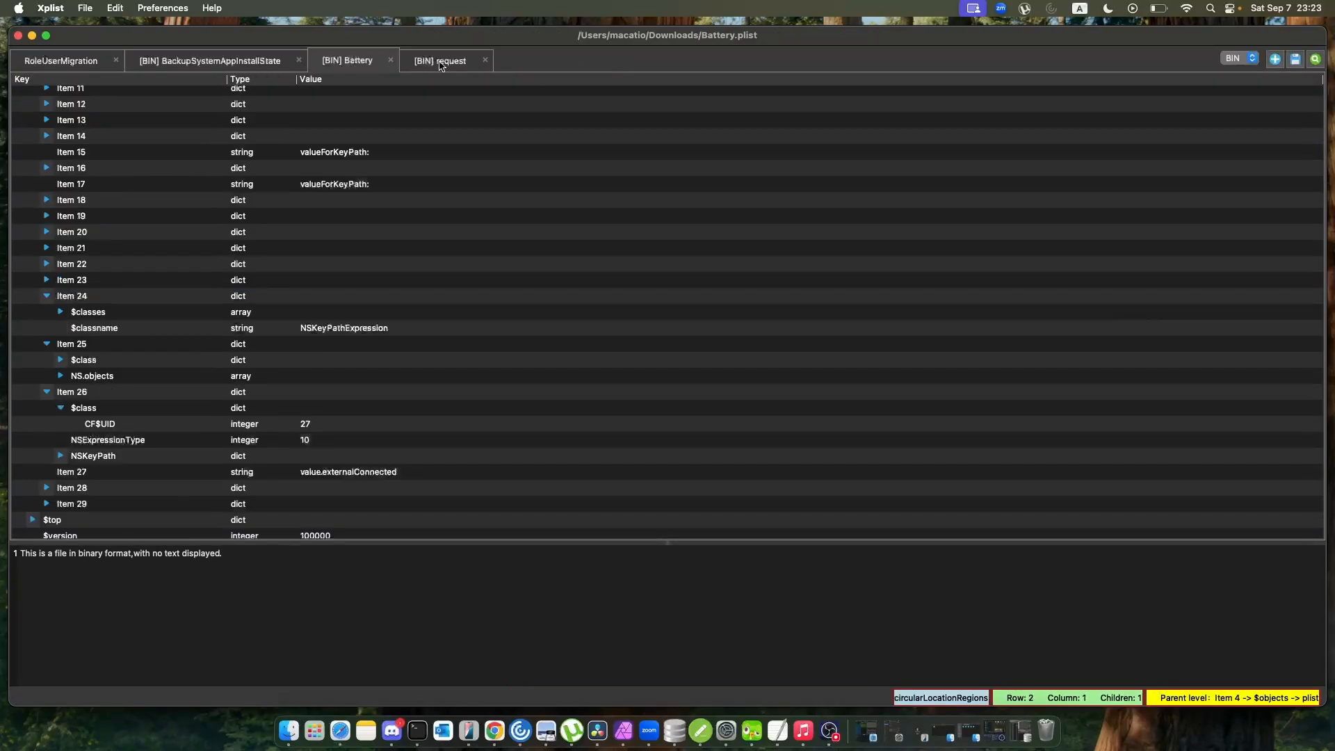
click(485, 61)
click(484, 60)
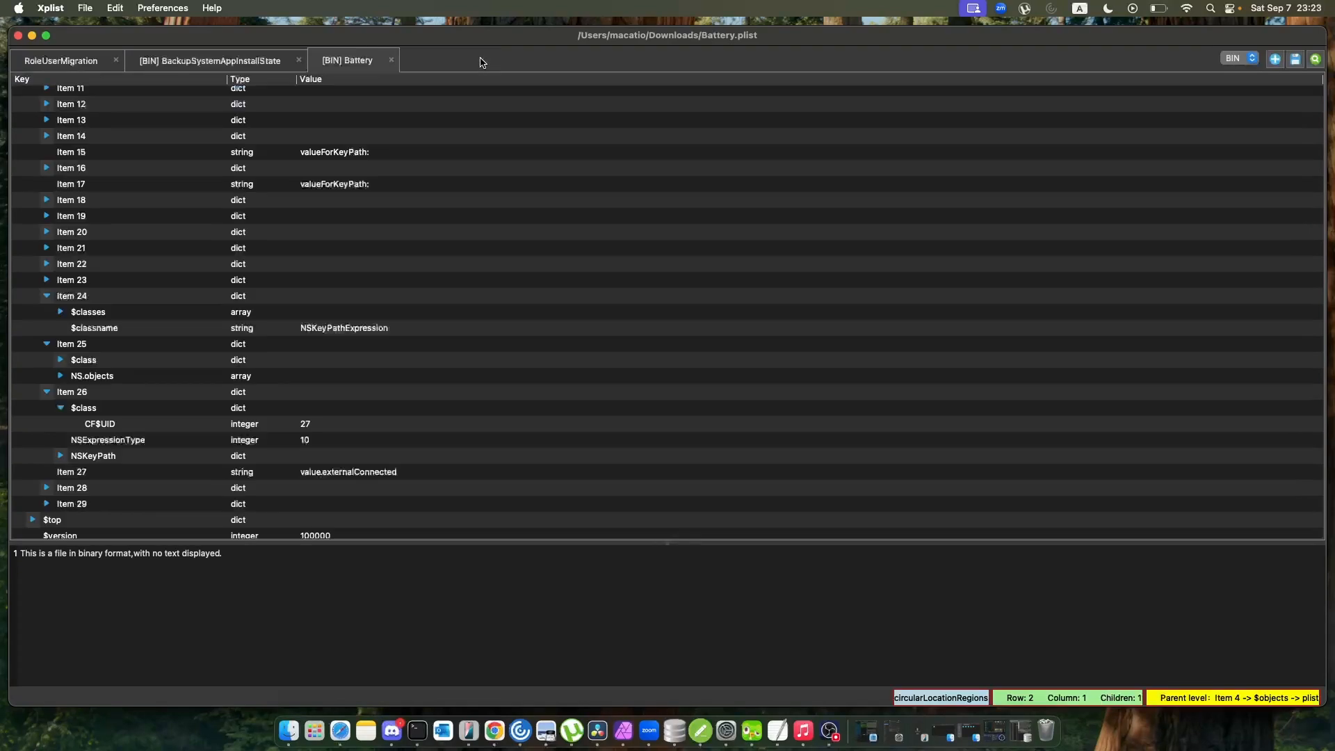
click(392, 61)
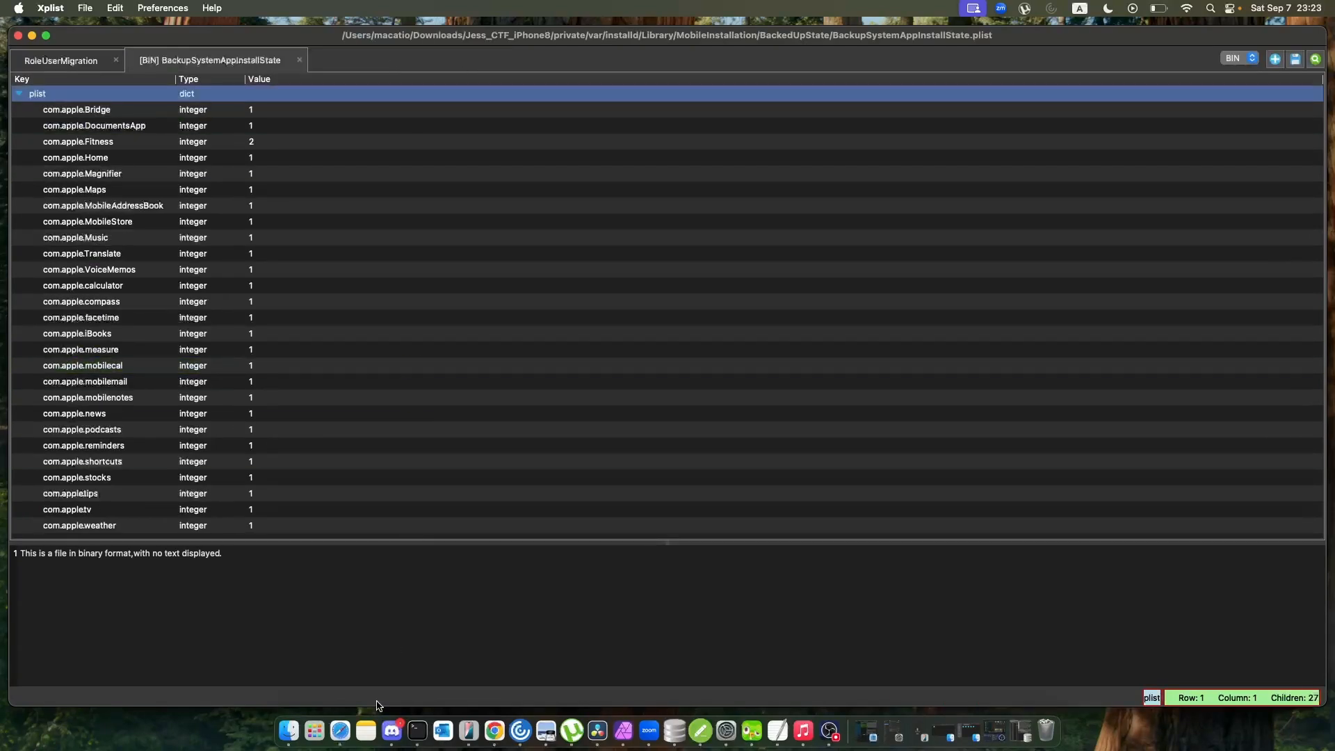
Load feed-state.plist from Finder's Preferences folder into Xplist and expand its cachedUserBadgedEvents array.
click(314, 730)
click(991, 303)
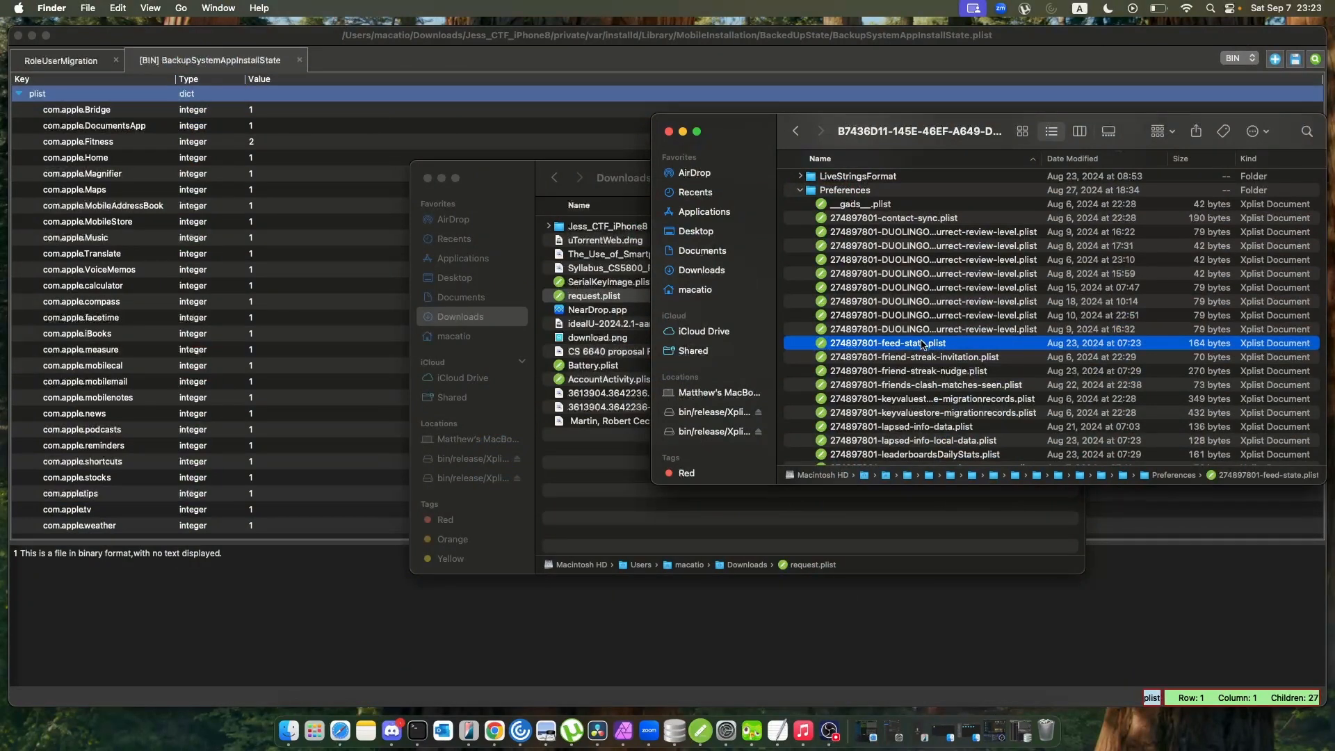
drag(922, 345, 781, 71)
click(102, 133)
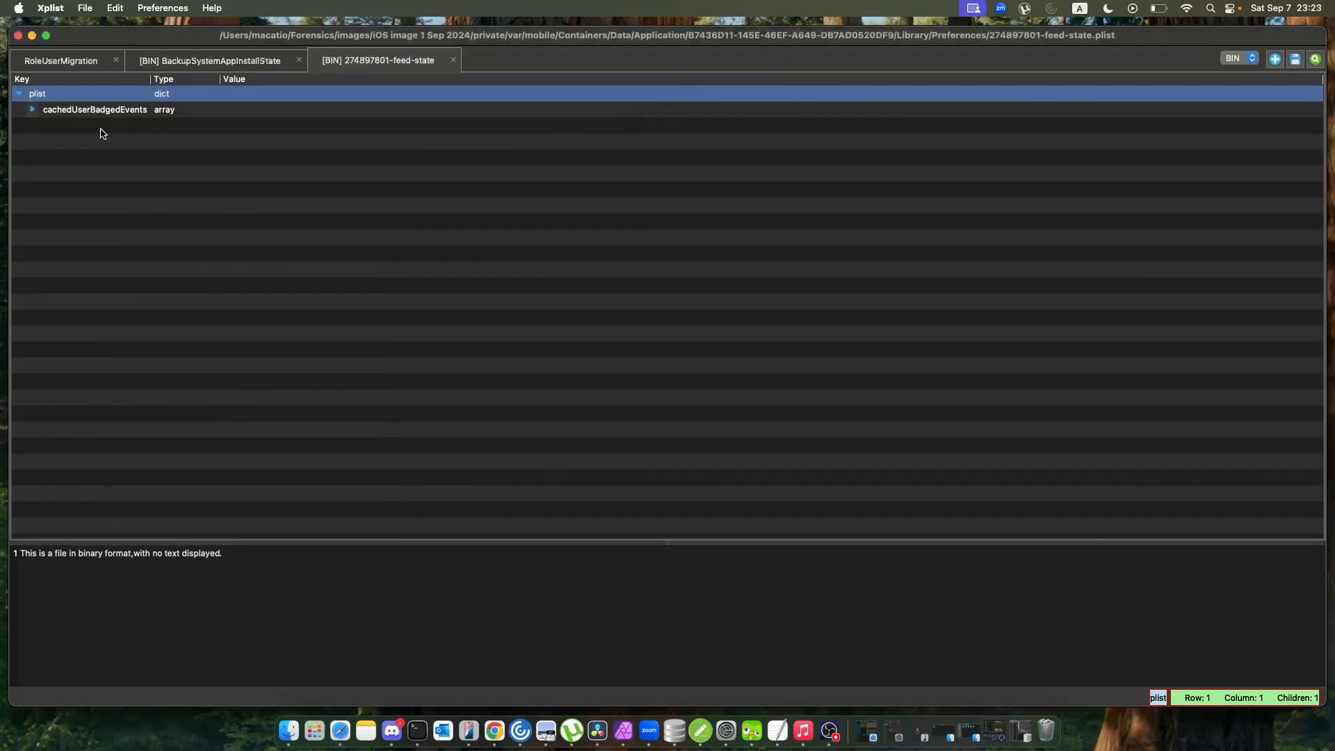
click(33, 110)
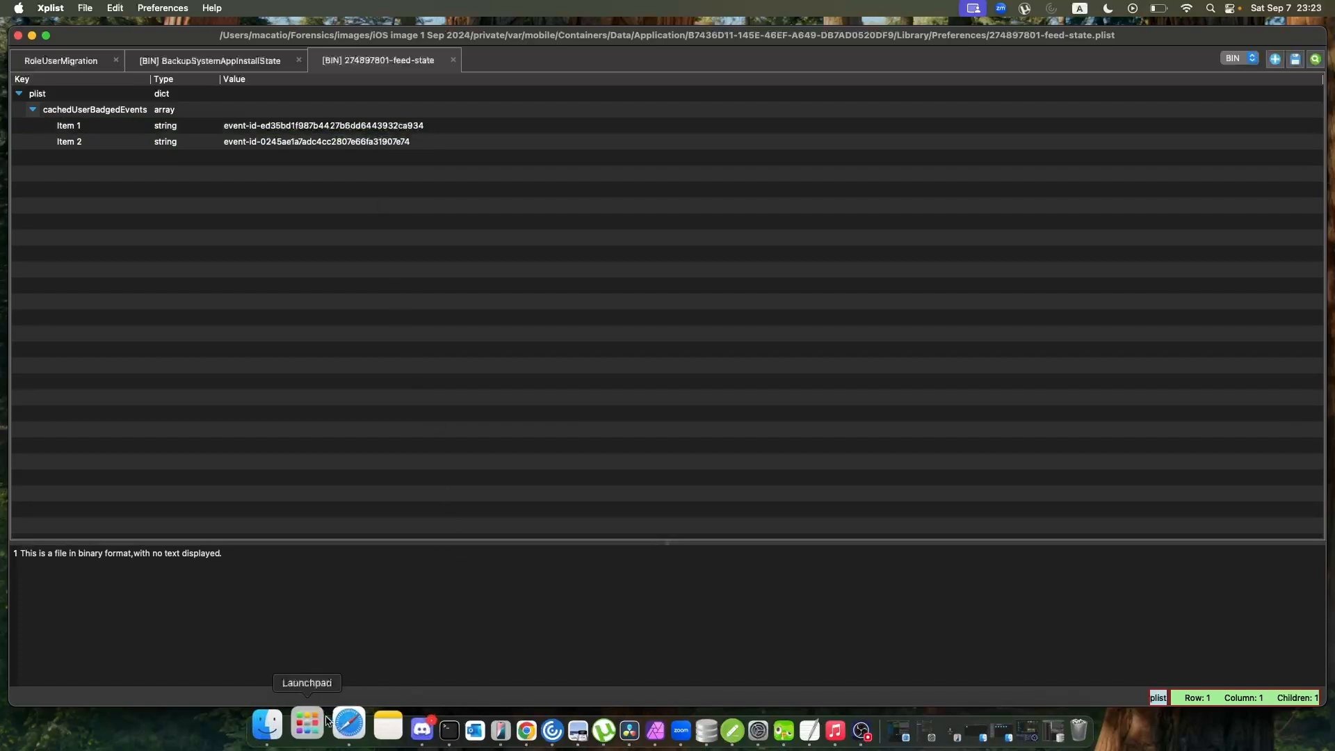
Find perfect-lessons-daily-counter.plist in Finder's Preferences folder, load it into Xplist and expand its array.
click(267, 725)
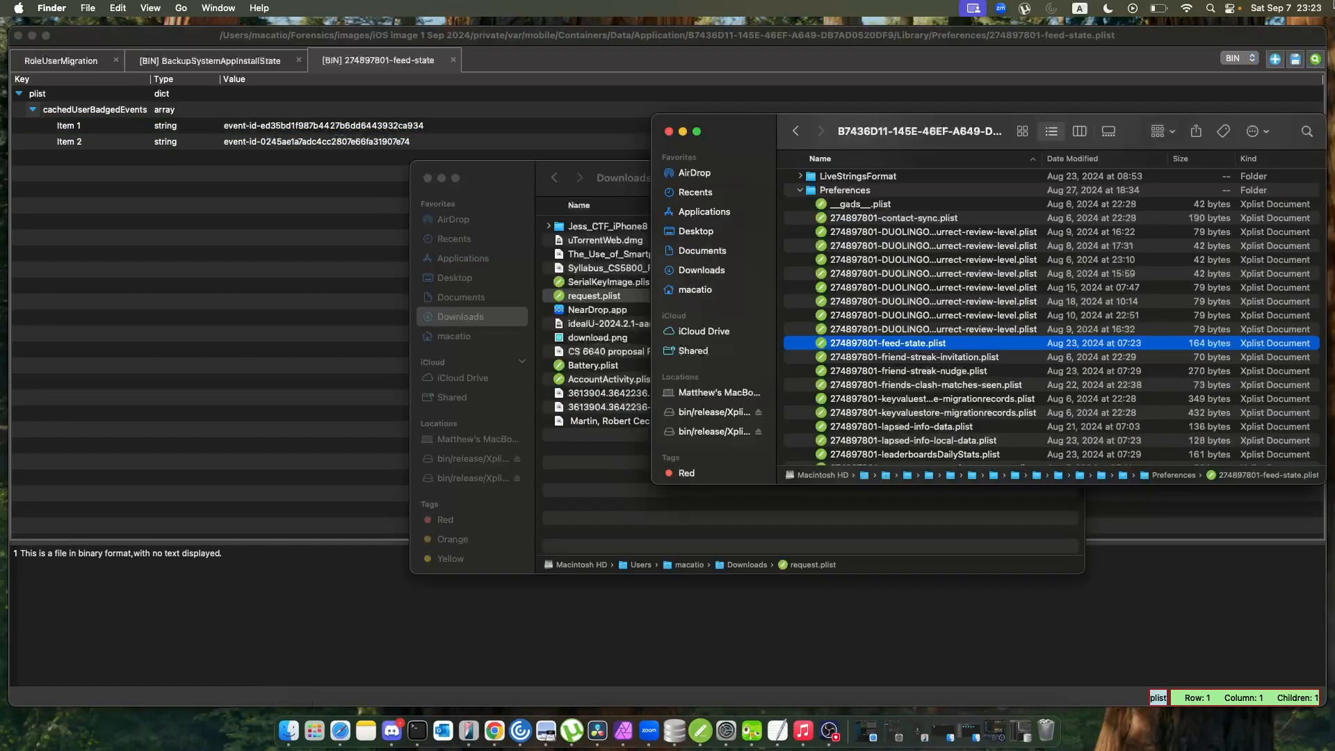
scroll(1034, 389, down, 5)
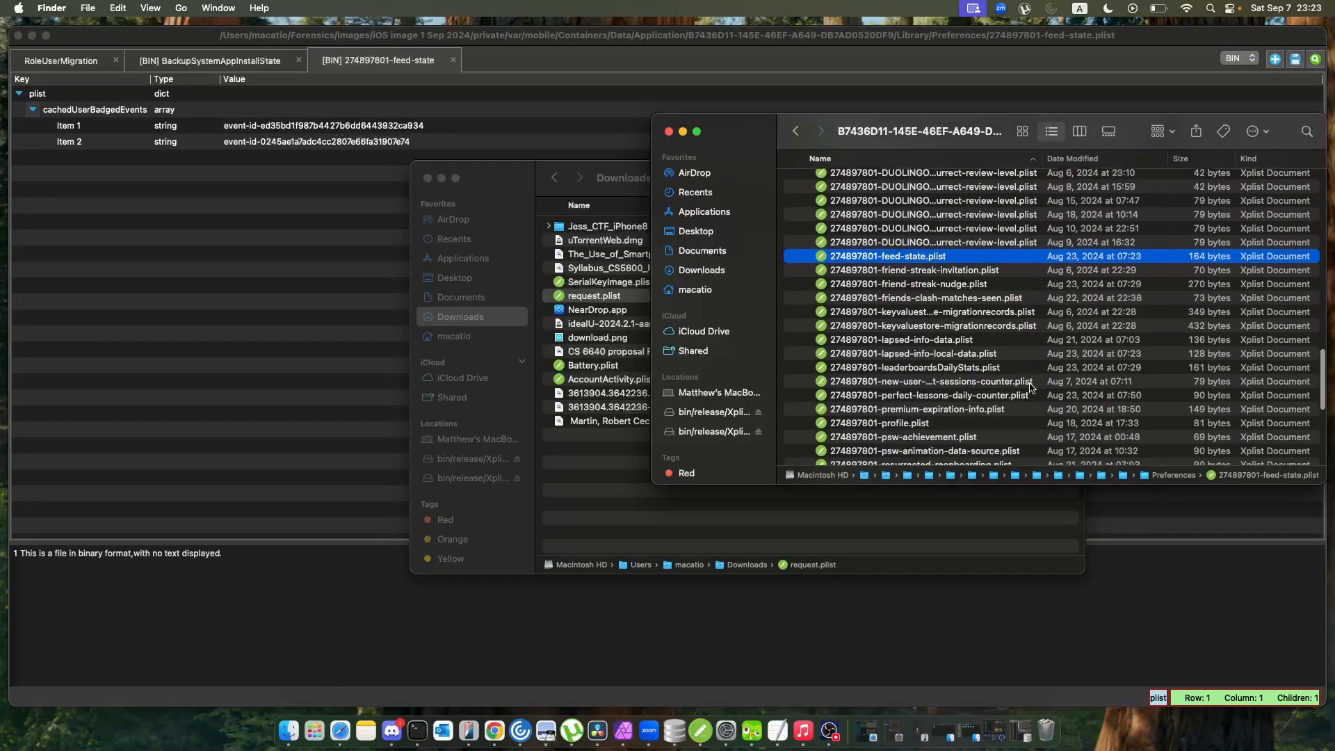
scroll(1030, 388, down, 5)
scroll(980, 355, down, 5)
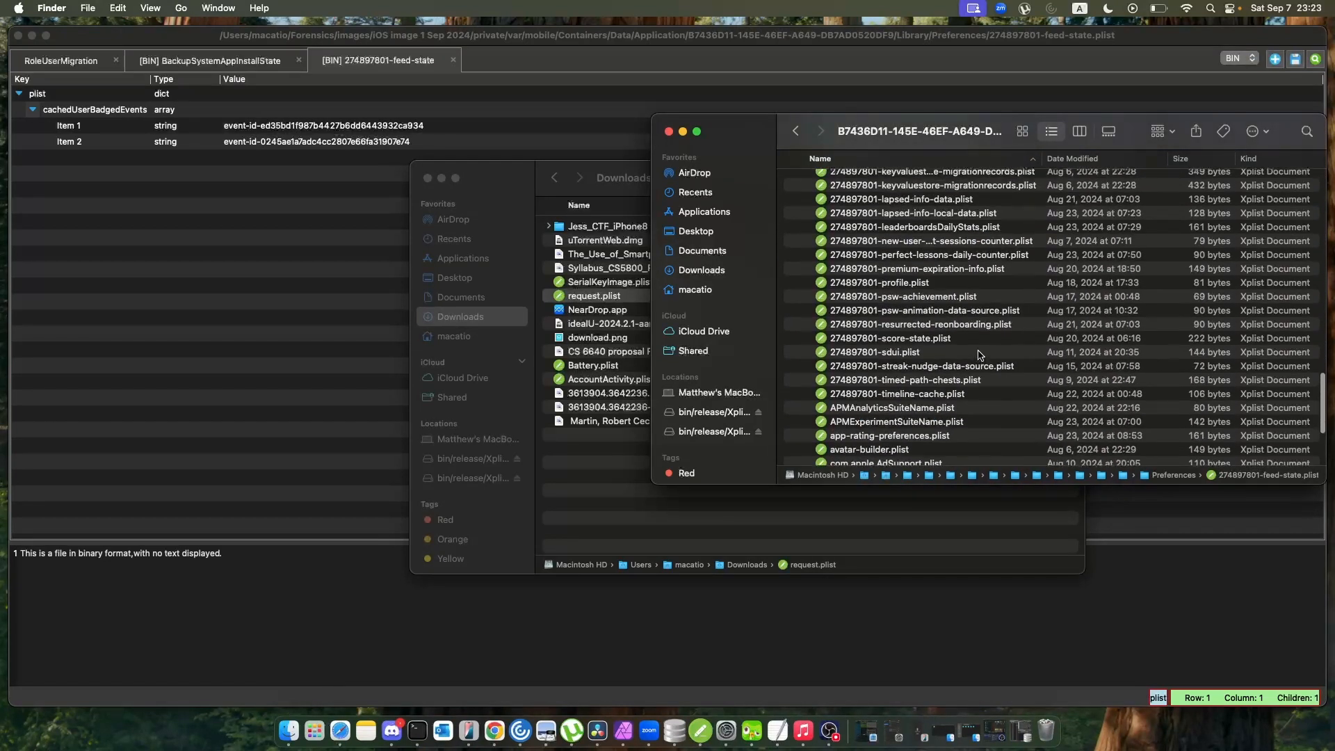
click(996, 255)
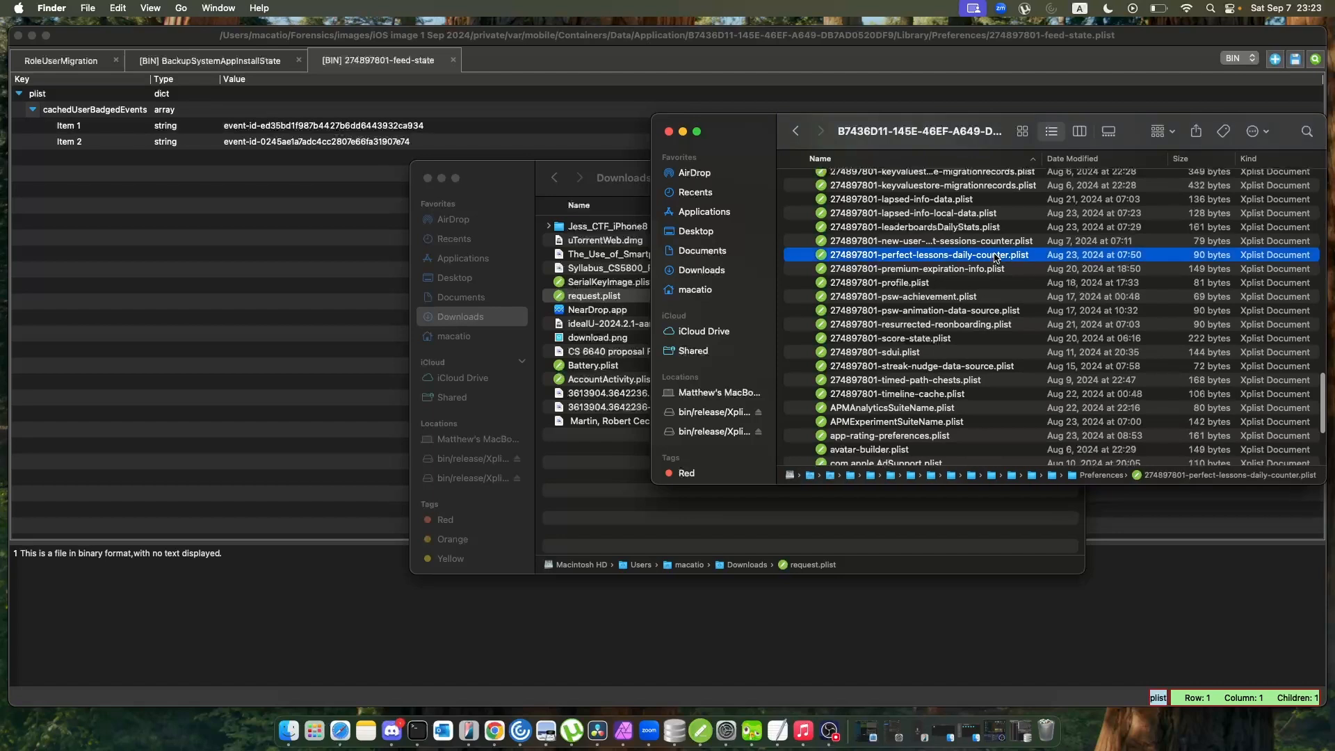
drag(996, 256, 604, 118)
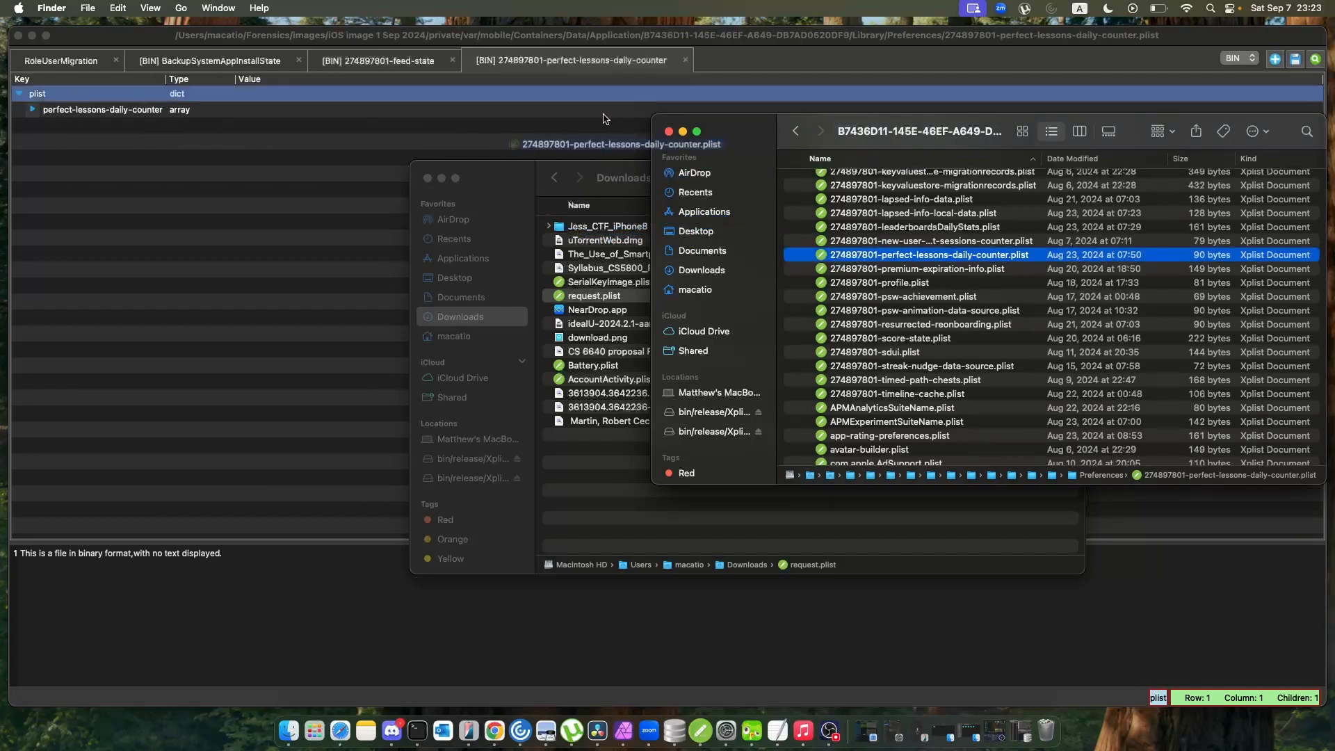
click(33, 109)
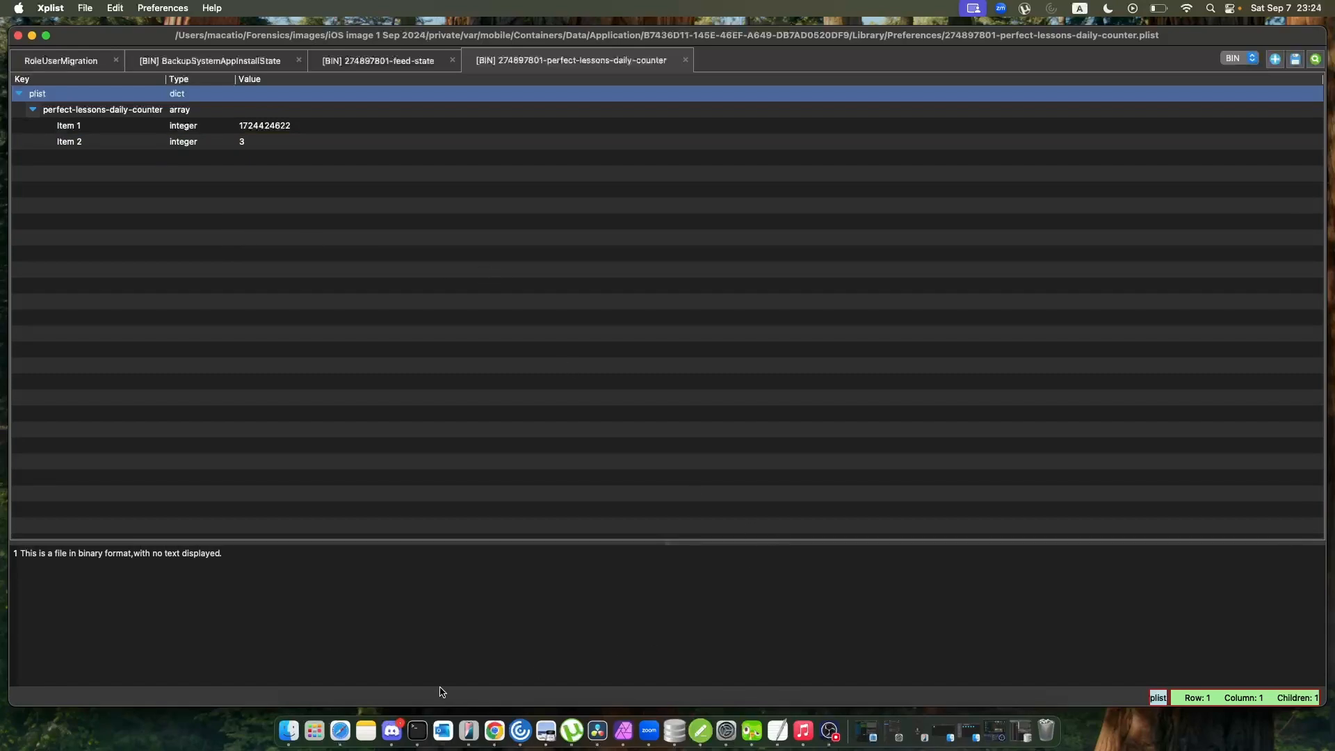
Return to Finder and load score-state.plist from the Preferences folder into Xplist.
click(271, 730)
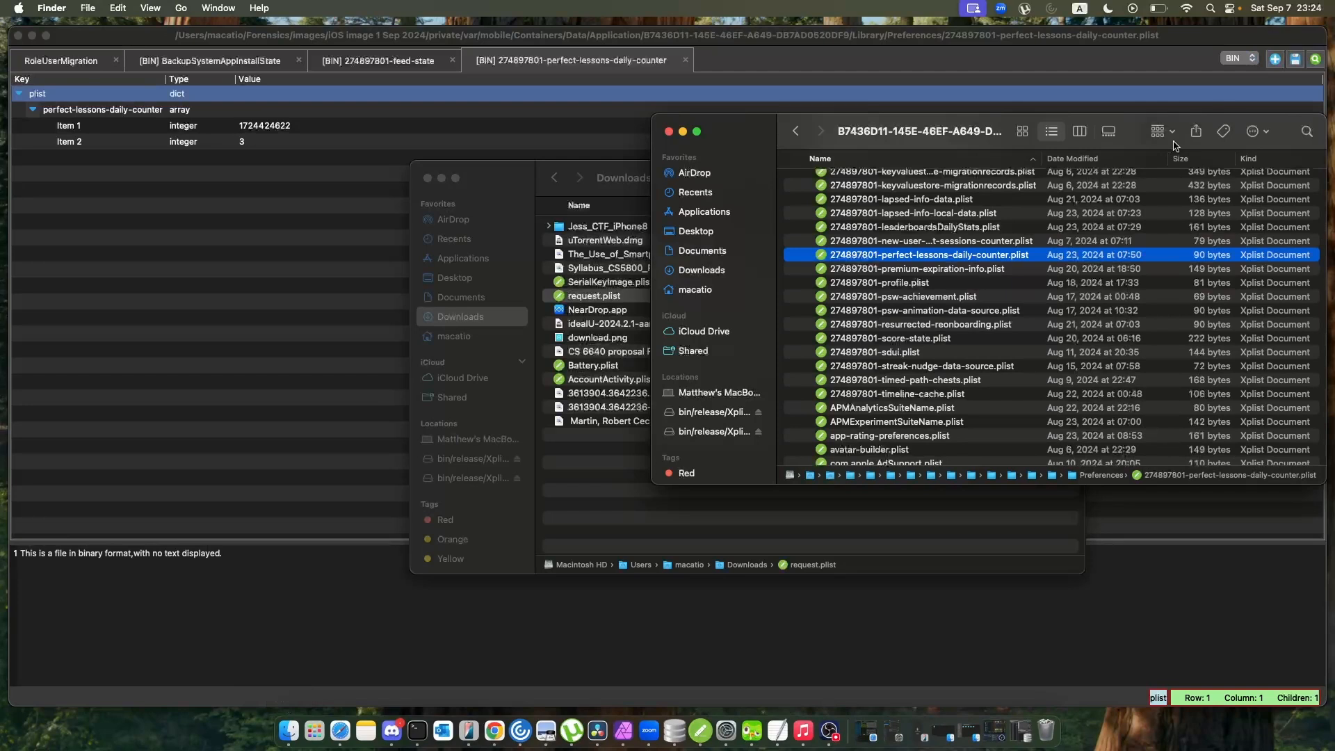
click(939, 339)
drag(940, 340, 287, 292)
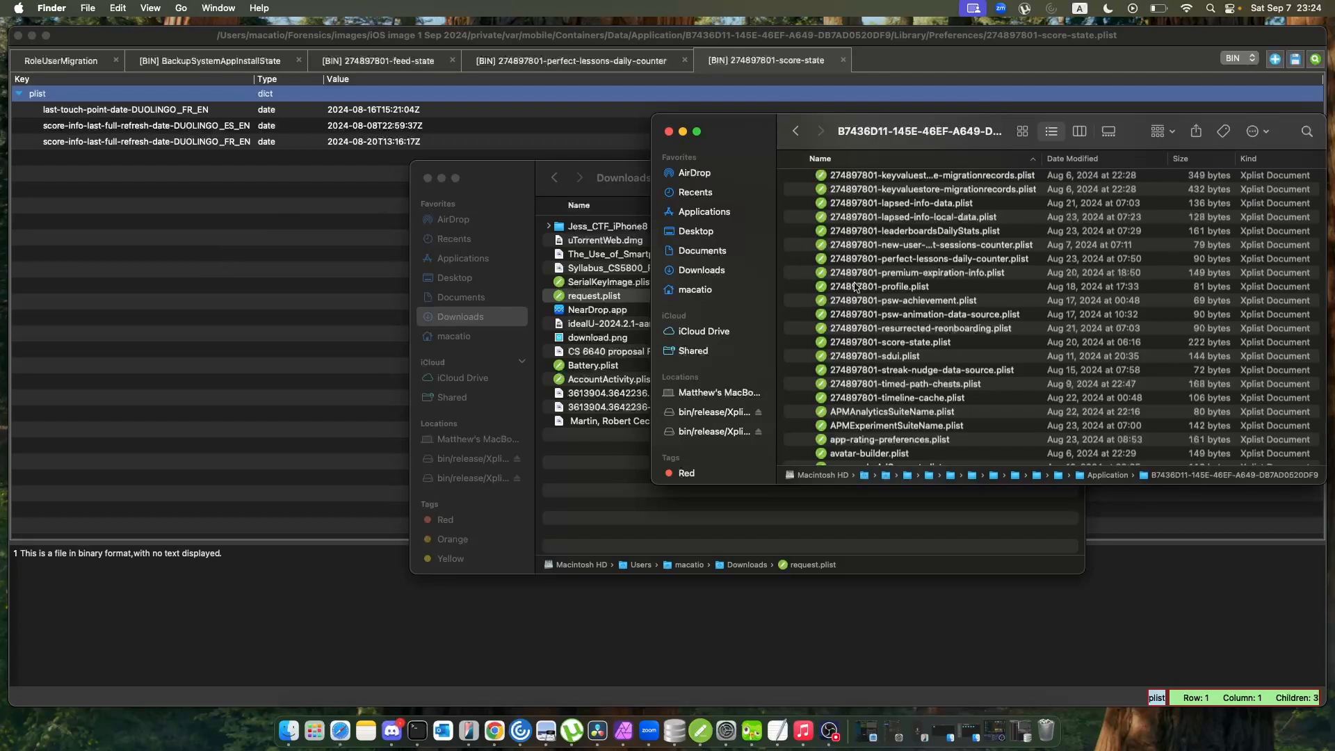
Find com.duolingo.DuolingoMobile.plist in the Preferences folder and load it into Xplist.
scroll(903, 311, down, 2)
scroll(902, 311, down, 4)
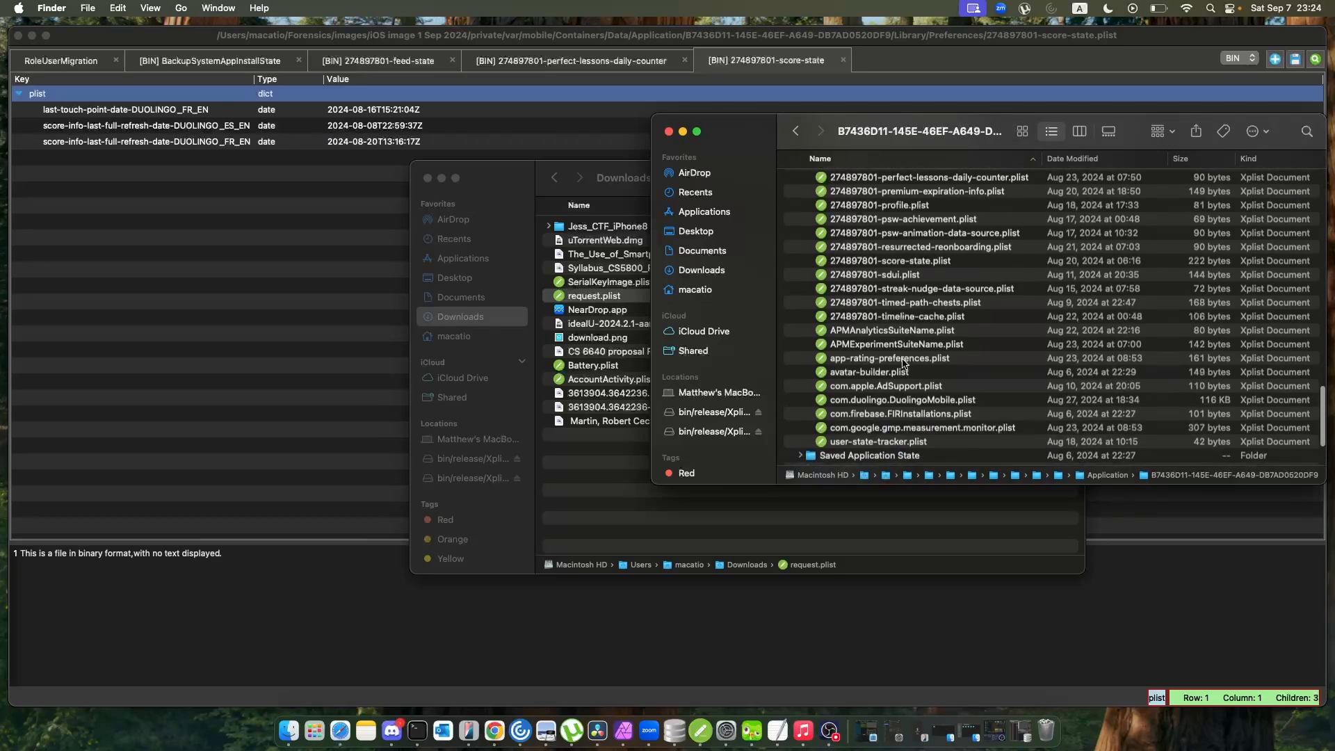
click(904, 370)
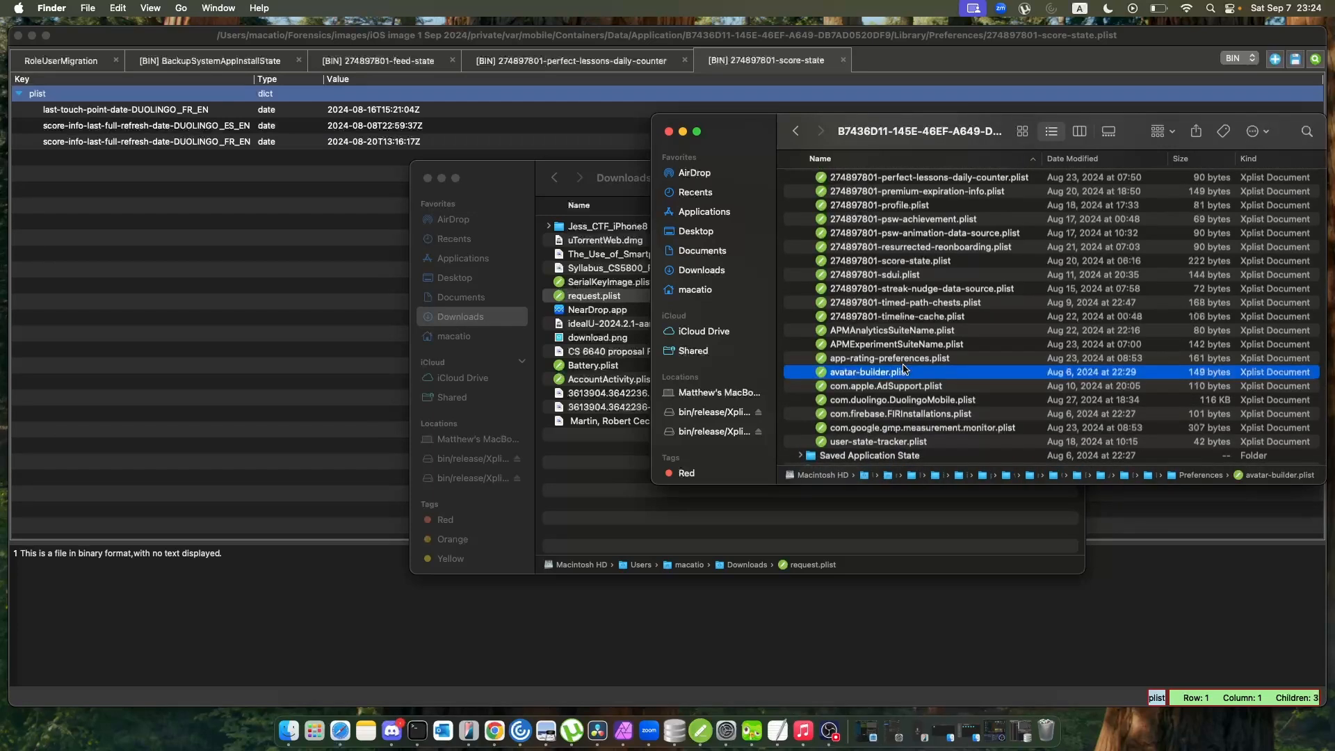
drag(894, 401, 233, 361)
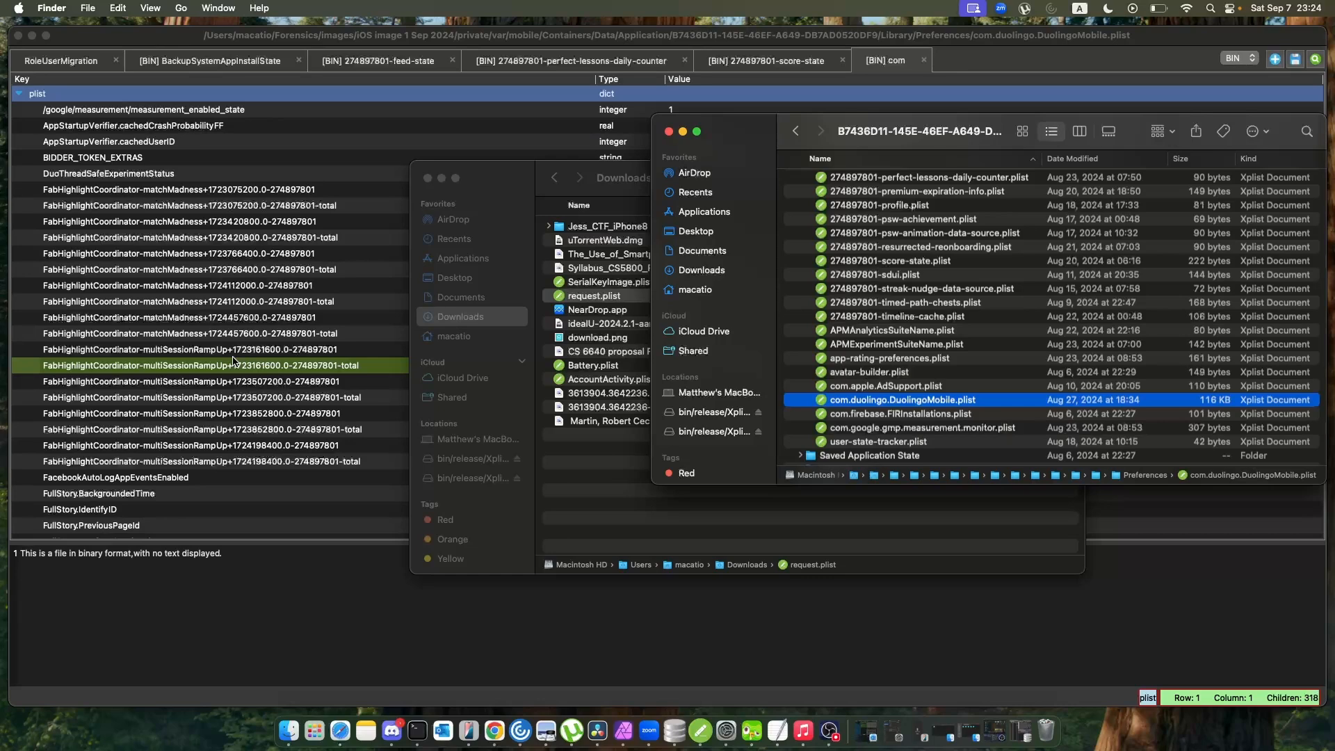
Examine the keys stored in com.duolingo.DuolingoMobile.plist from start to end and back.
scroll(234, 361, down, 20)
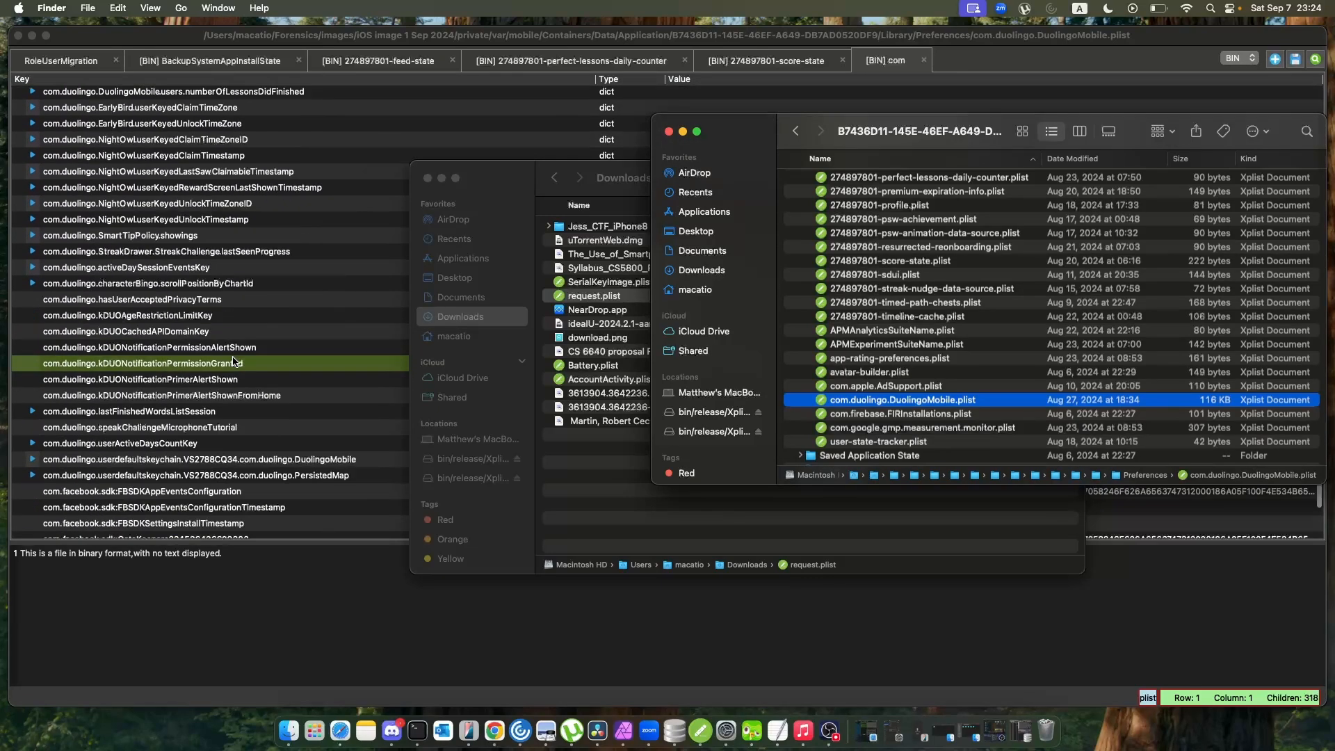
scroll(233, 361, down, 7)
scroll(233, 361, up, 20)
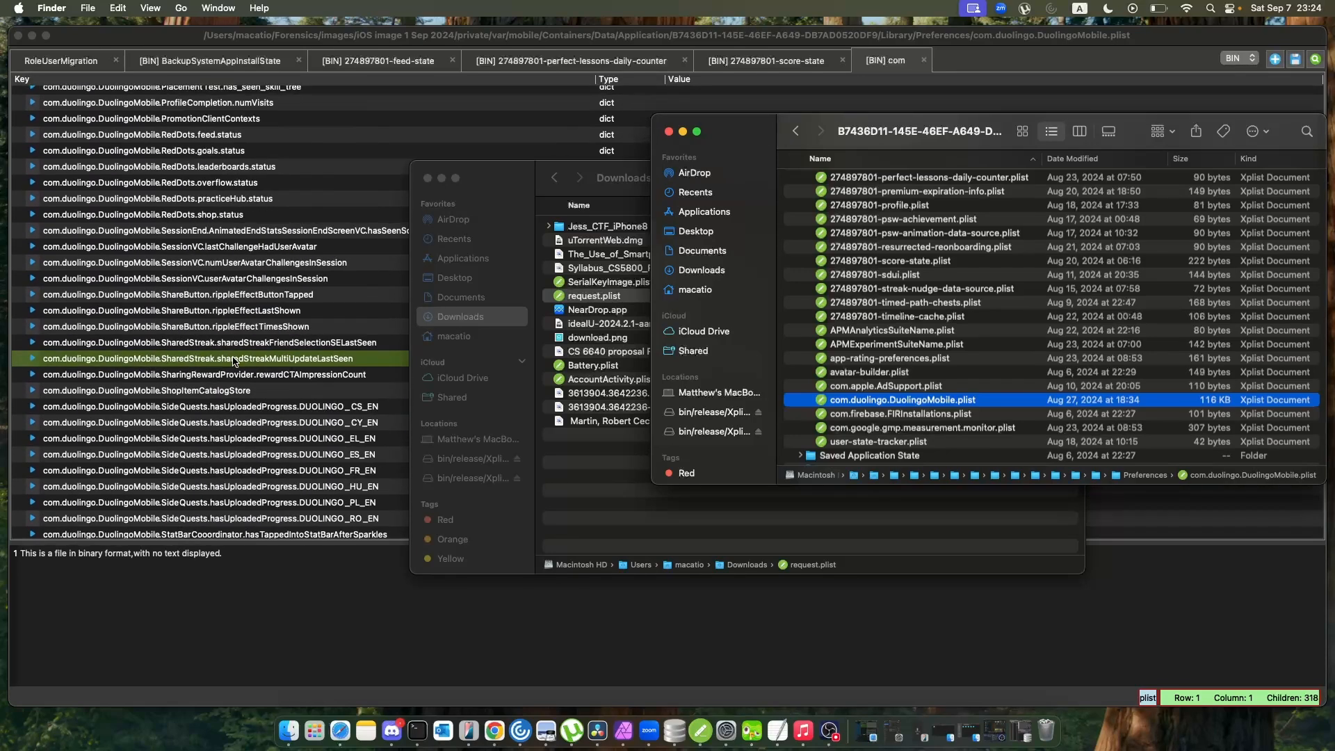
scroll(234, 360, down, 15)
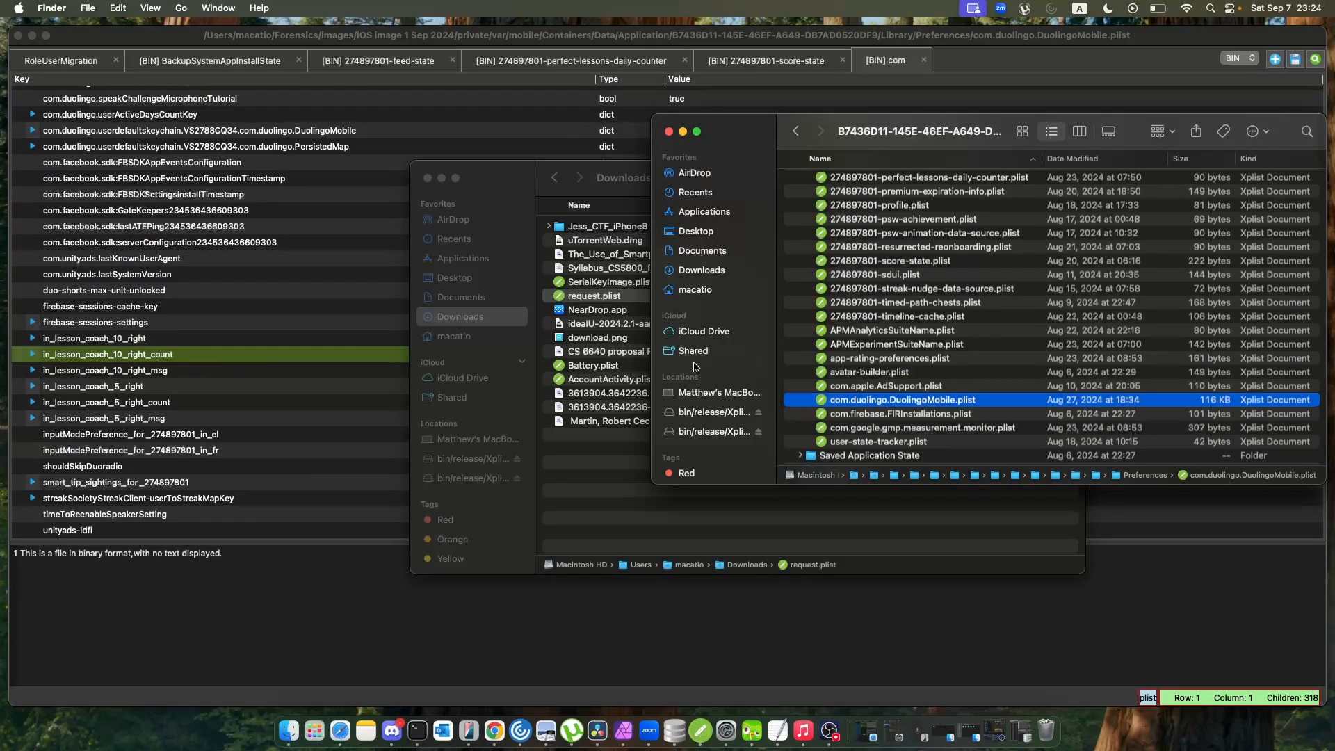
scroll(982, 279, up, 5)
scroll(983, 278, up, 5)
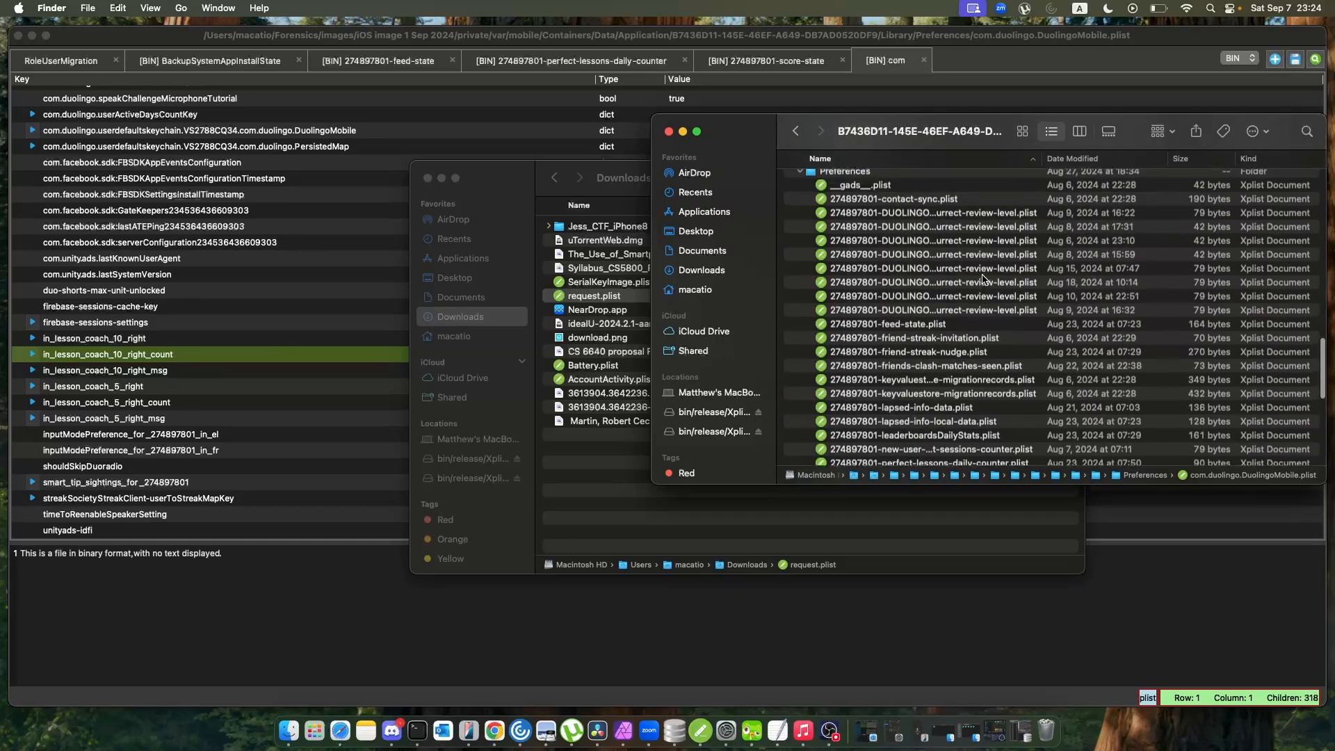
scroll(161, 277, up, 10)
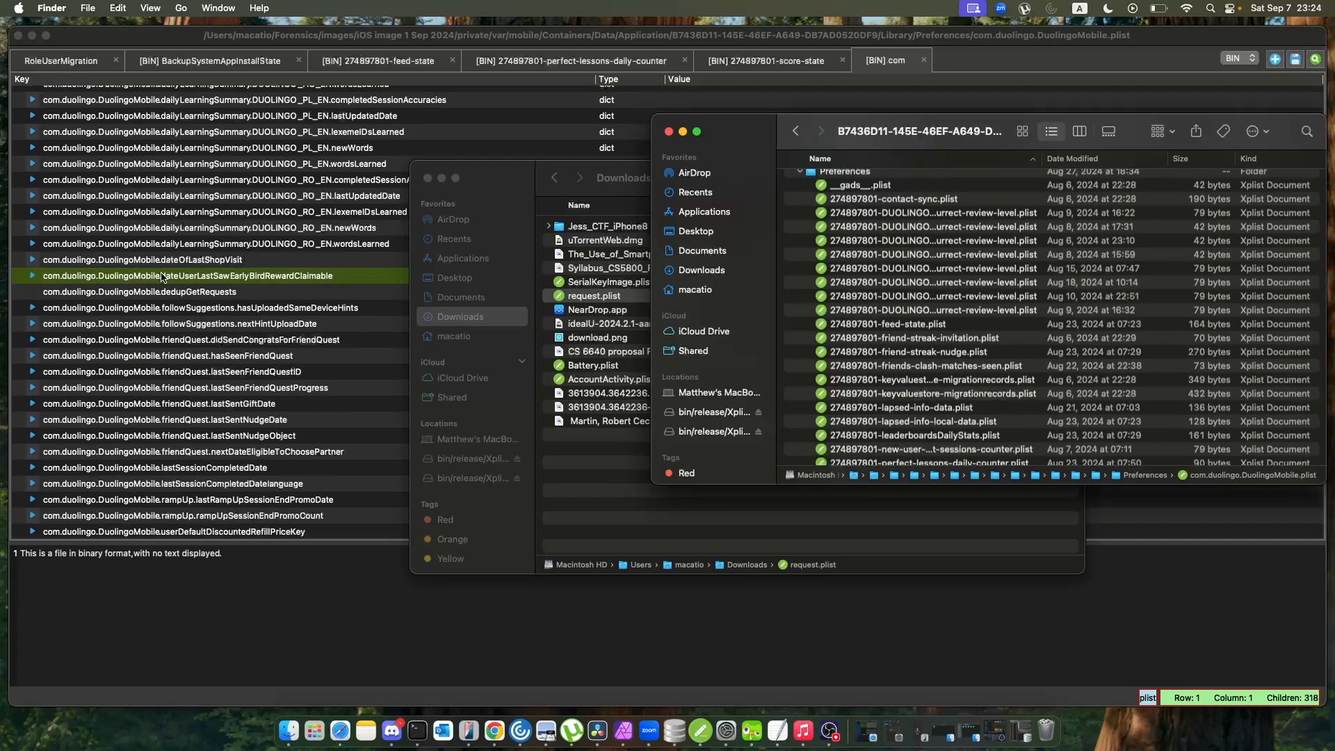
scroll(162, 276, up, 10)
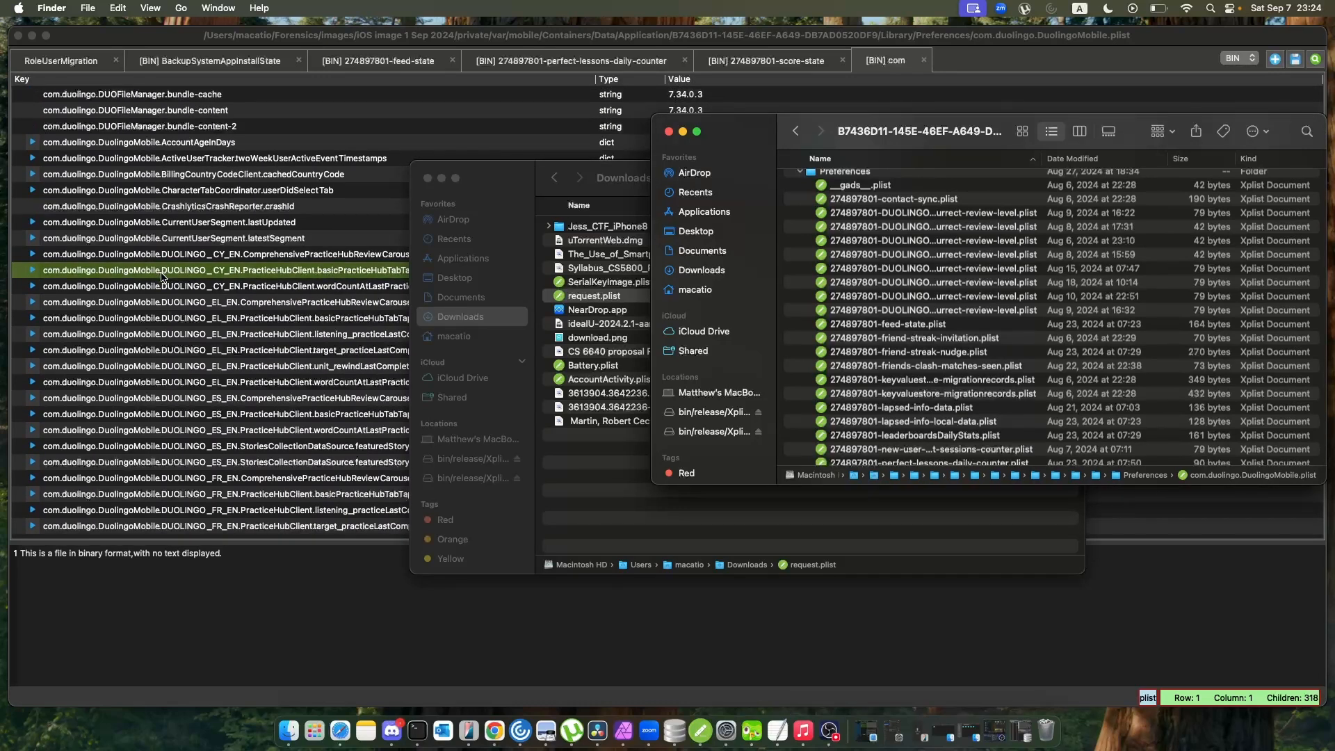
scroll(161, 277, up, 10)
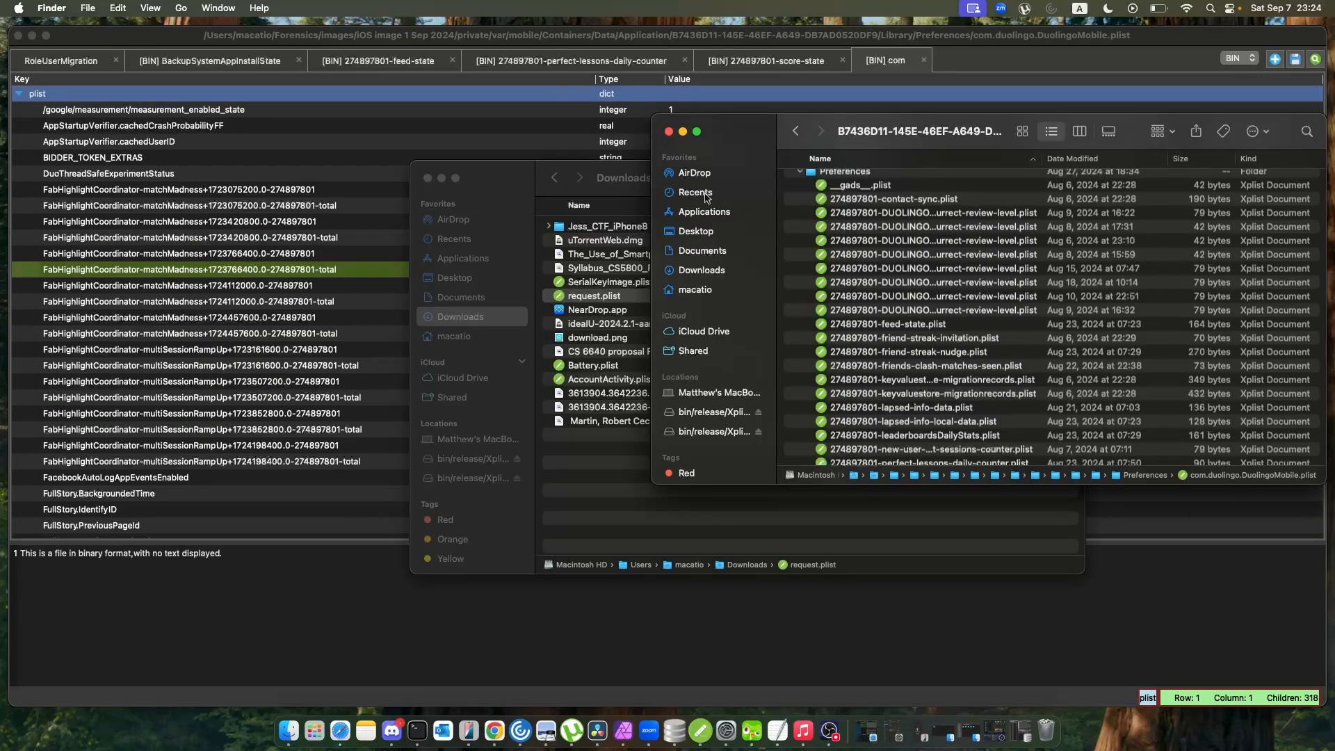
Widen Finder's Name column to show the full plist names and look through the rest of the Preferences and Library contents.
scroll(872, 243, up, 4)
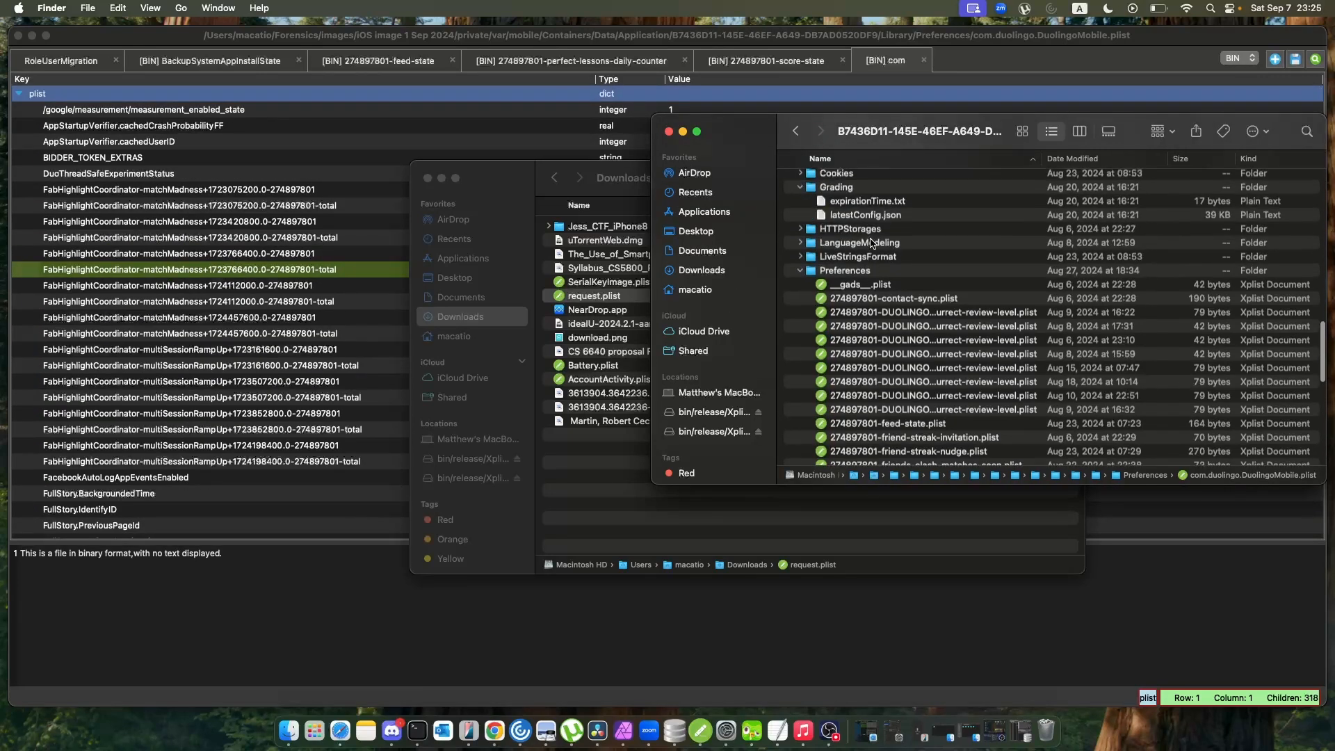
drag(1041, 159, 1116, 167)
scroll(976, 348, down, 15)
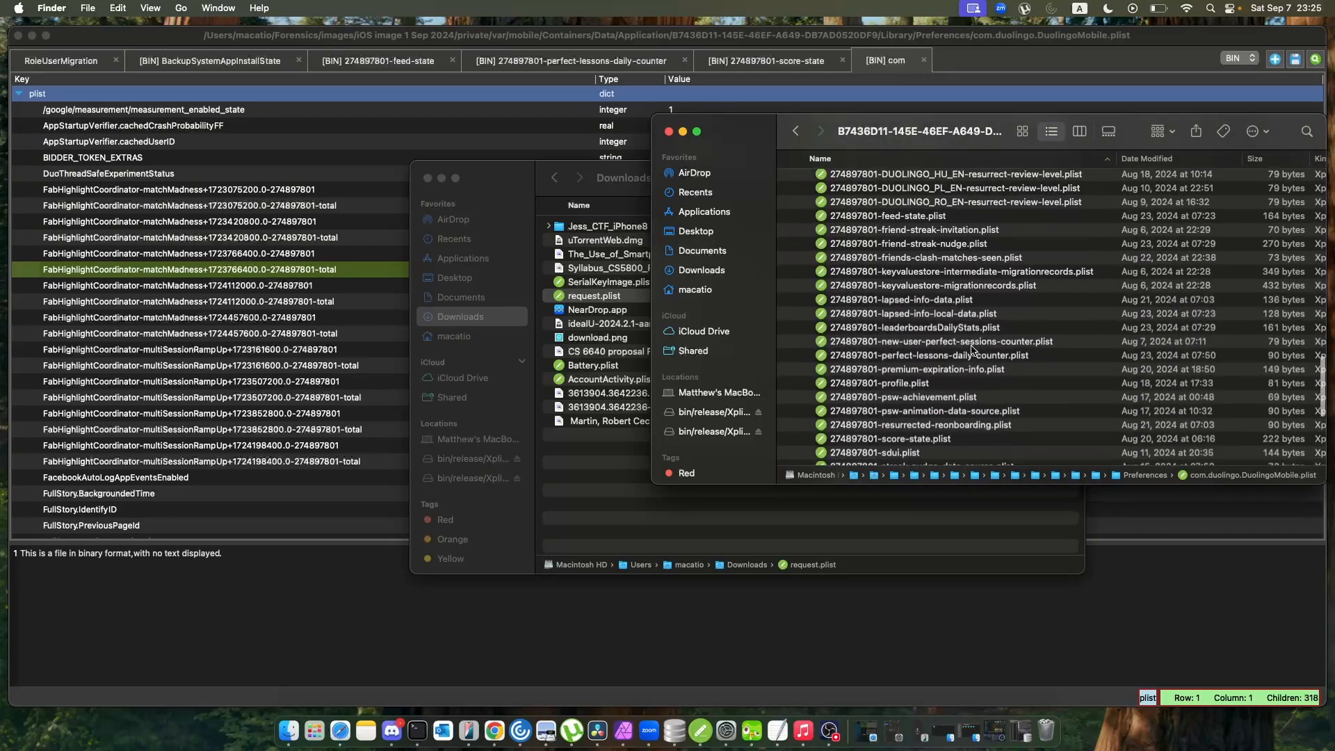
scroll(972, 351, down, 3)
scroll(972, 351, down, 3)
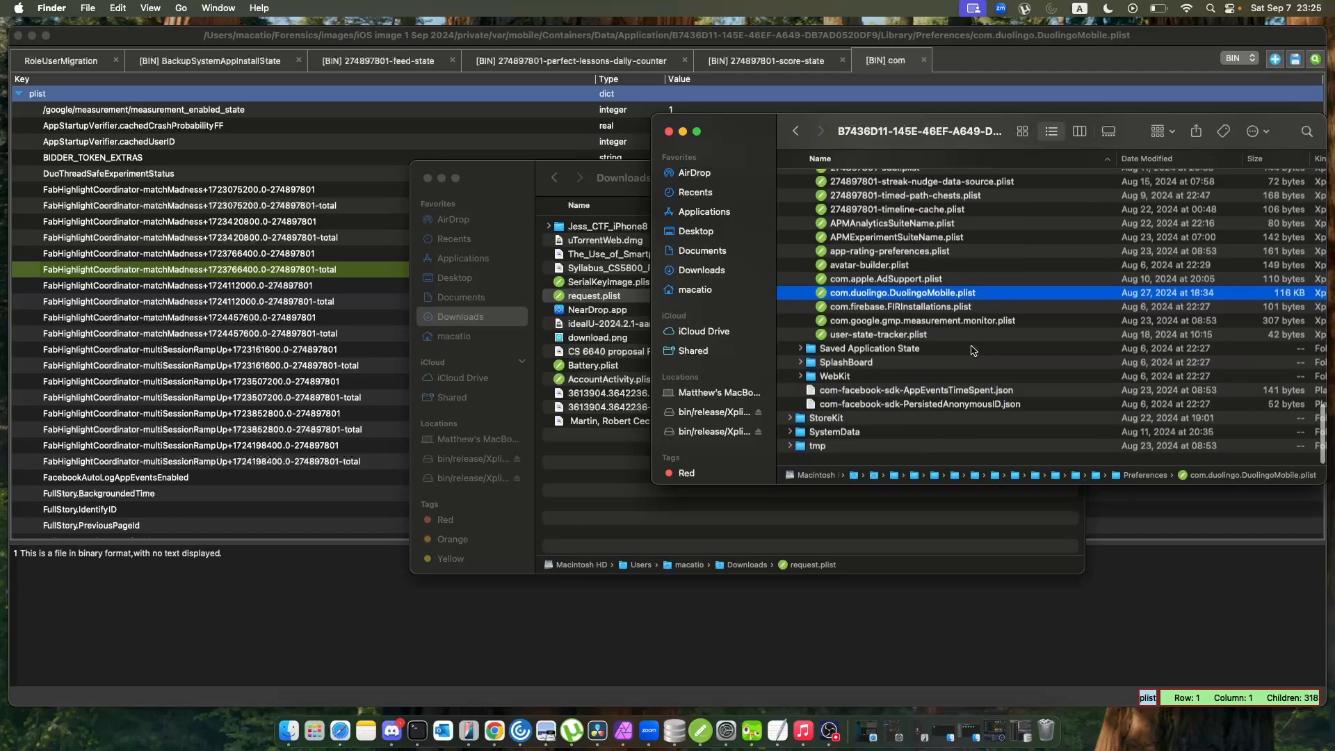